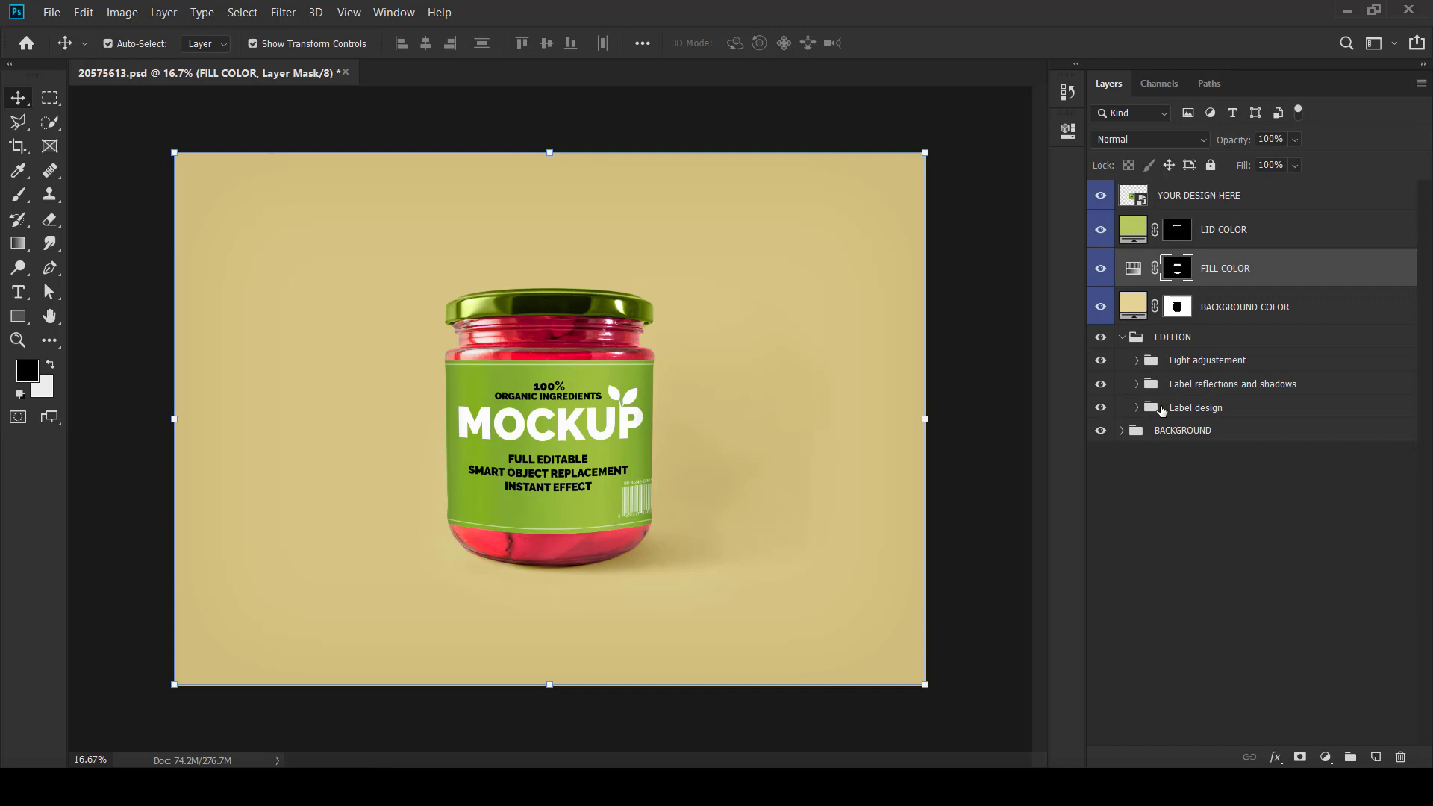
Step: Open the lower Design smart object in the Label design group, leaving its missing font unresolved
left_click(1162, 409)
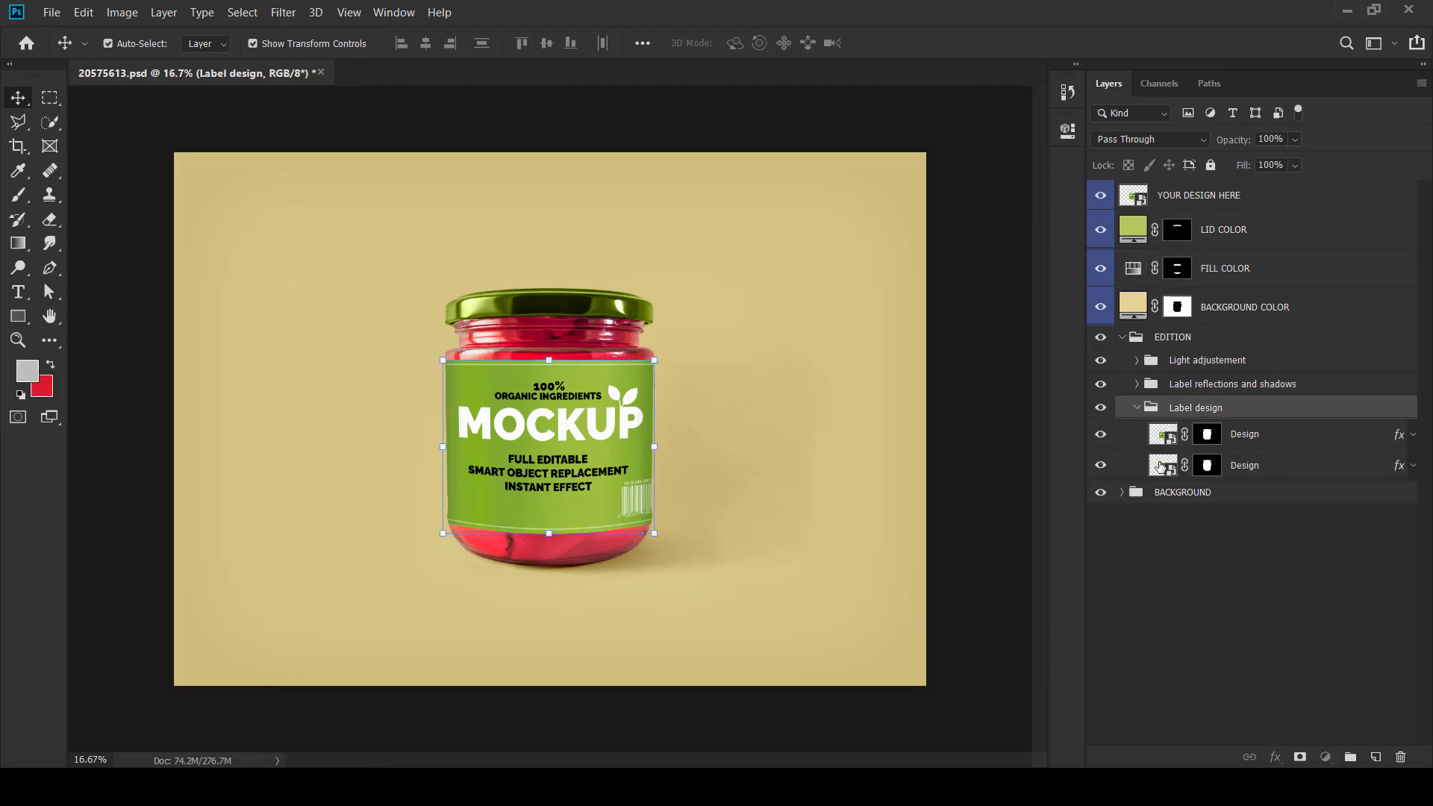
left_click(1160, 466)
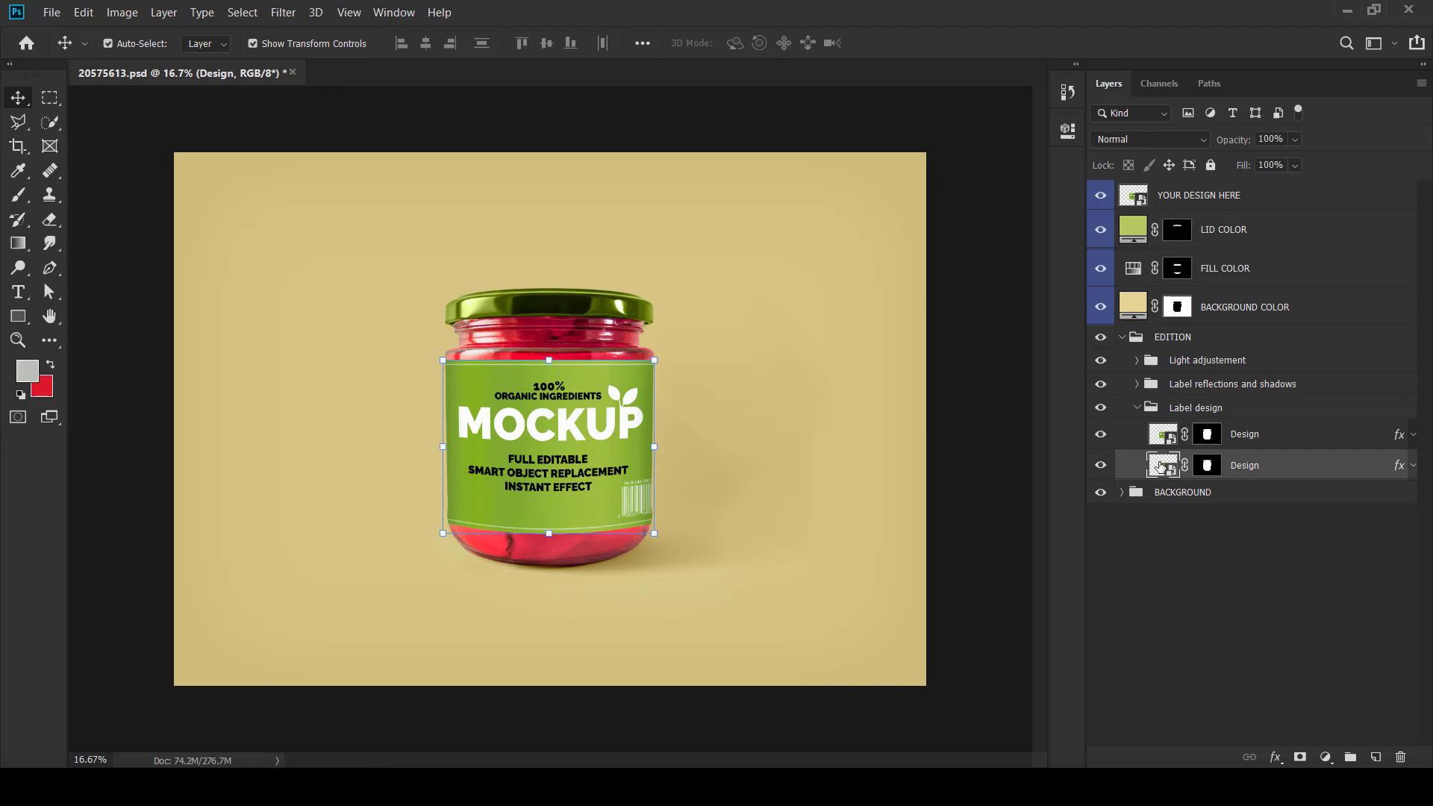
double_click(1160, 467)
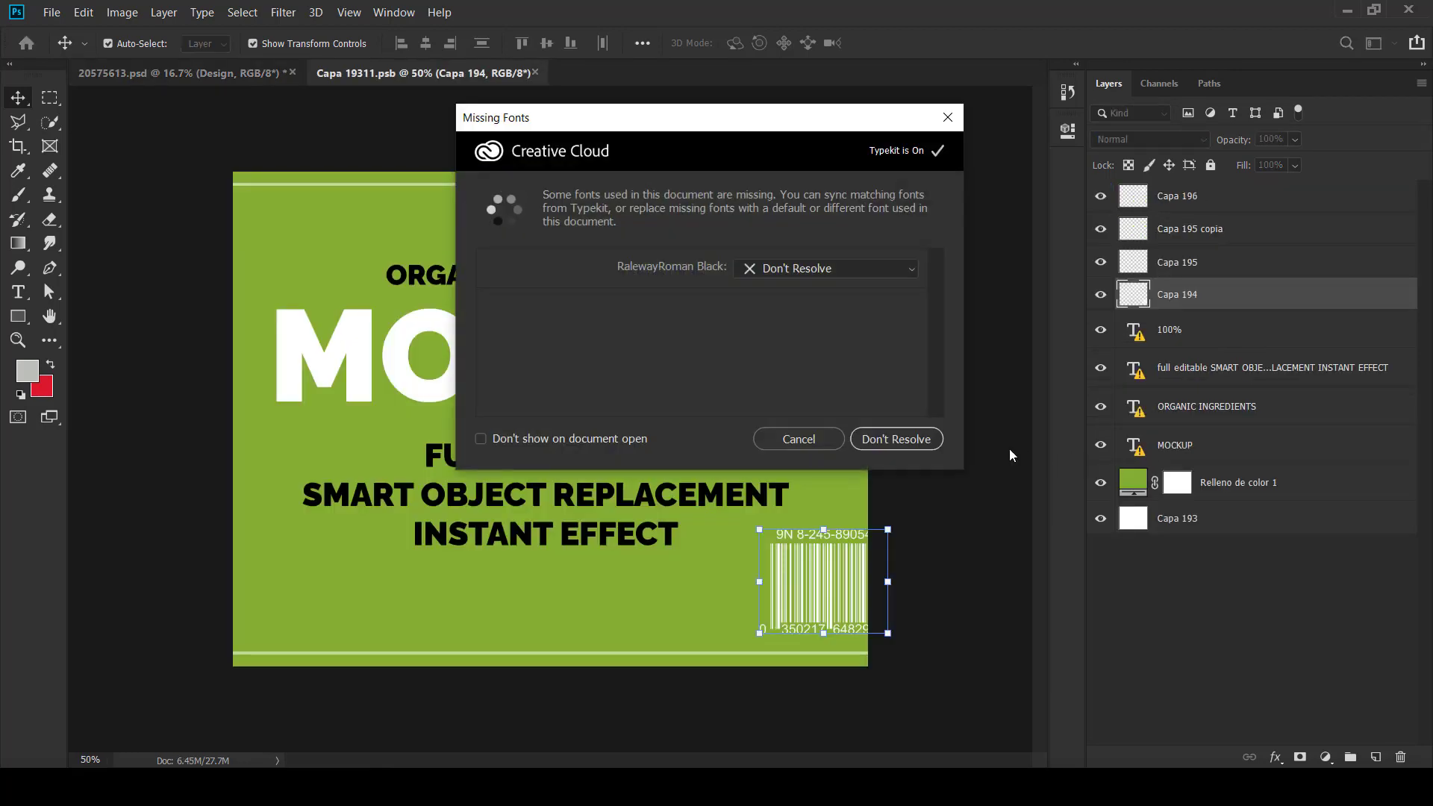
left_click(927, 442)
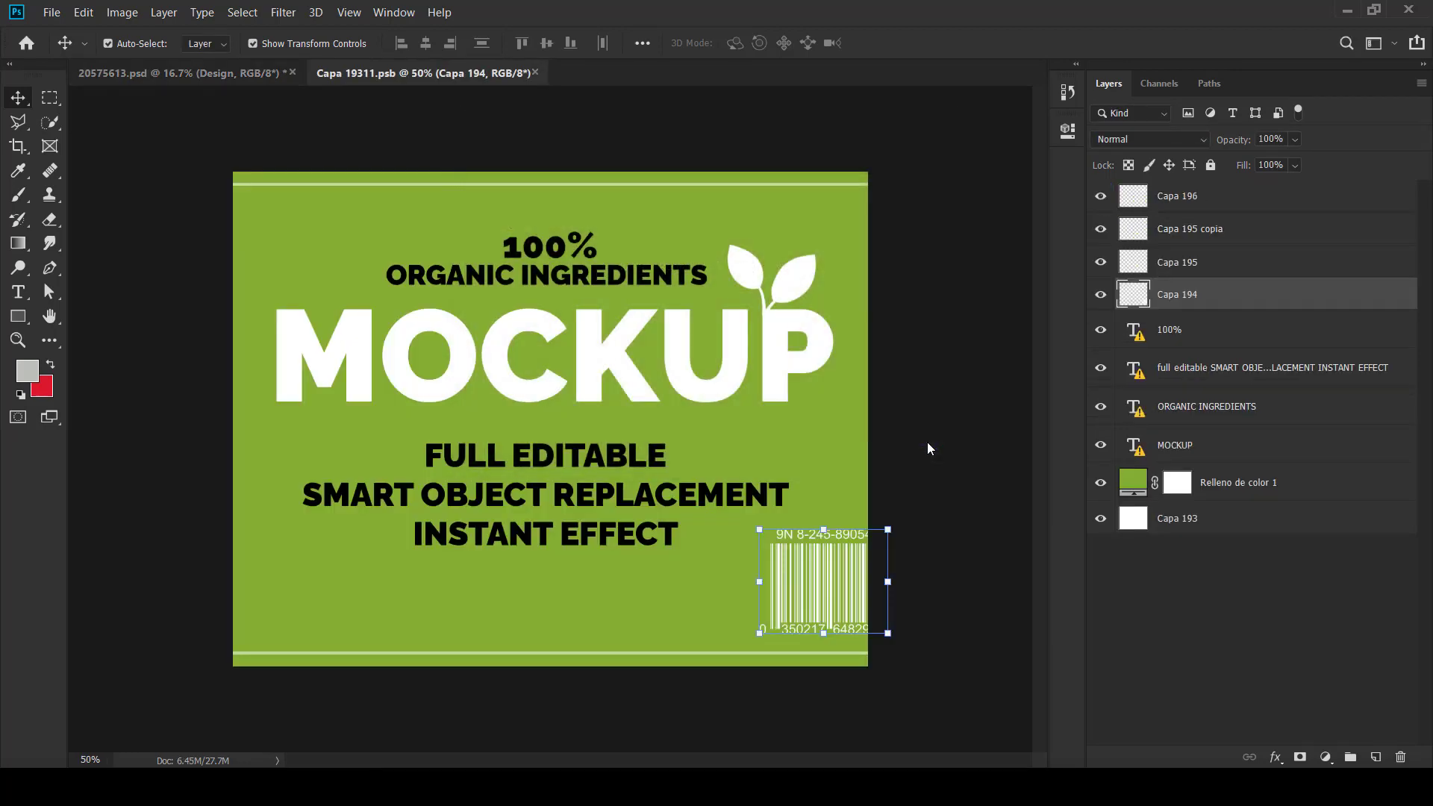
Step: Delete the four text layers from the label: 100%, full editable SMART OBJECT REPLACEMENT, ORGANIC INGREDIENTS and MOCKUP
left_click(1169, 335)
key("Delete")
key("Delete")
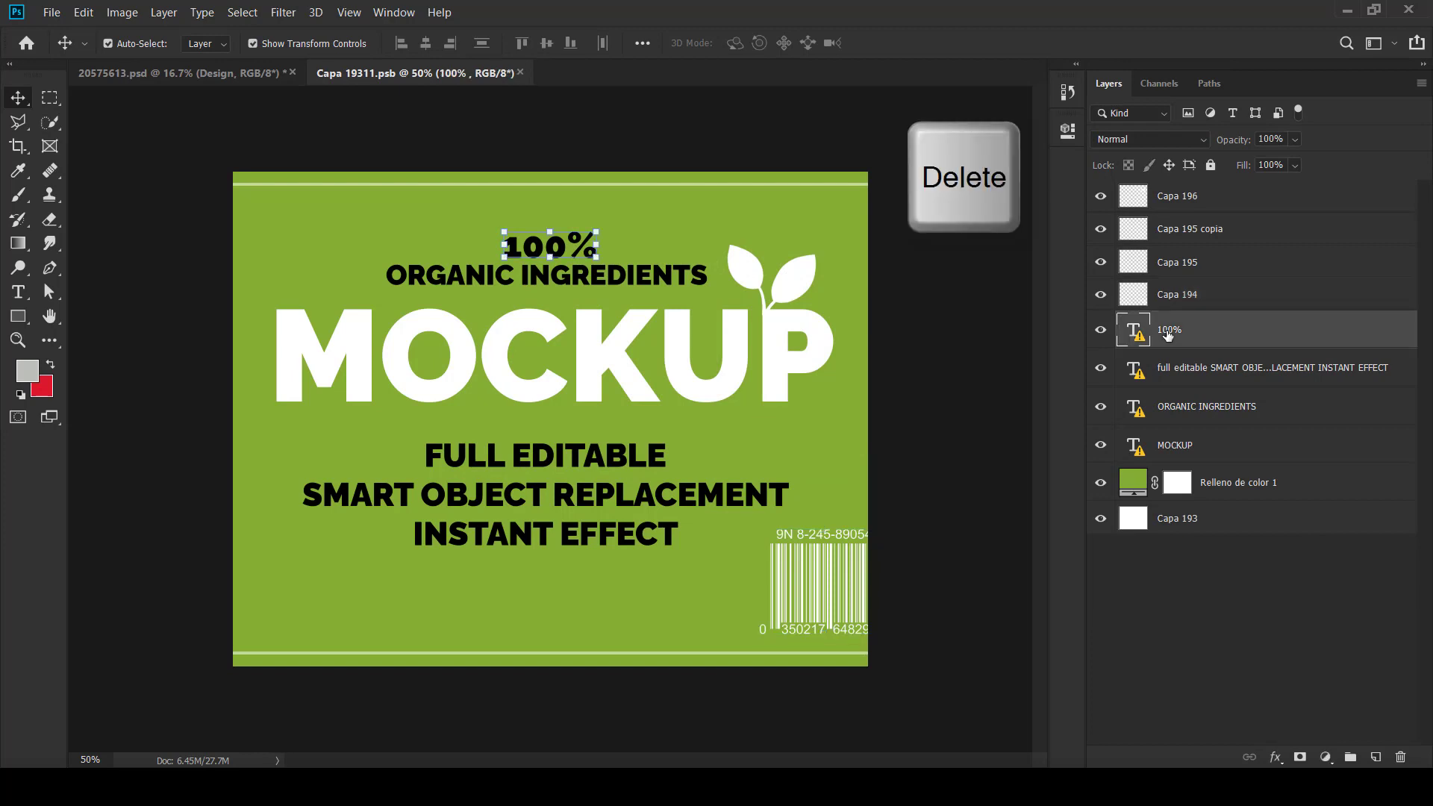
key("Delete")
key("Delete")
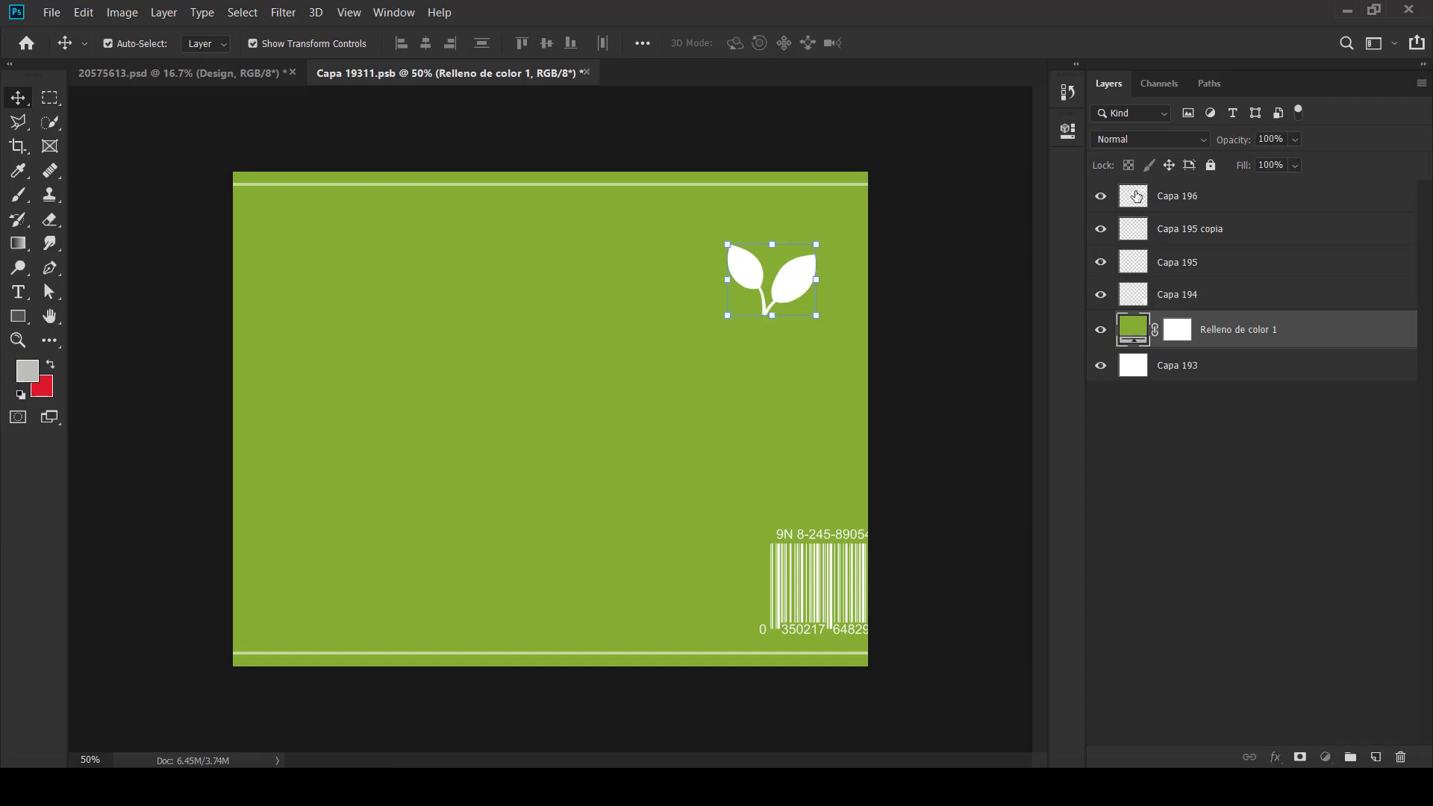
Step: Add a green Color Overlay in Multiply mode at 100% opacity to the leaf layer Capa 196
left_click(1137, 195)
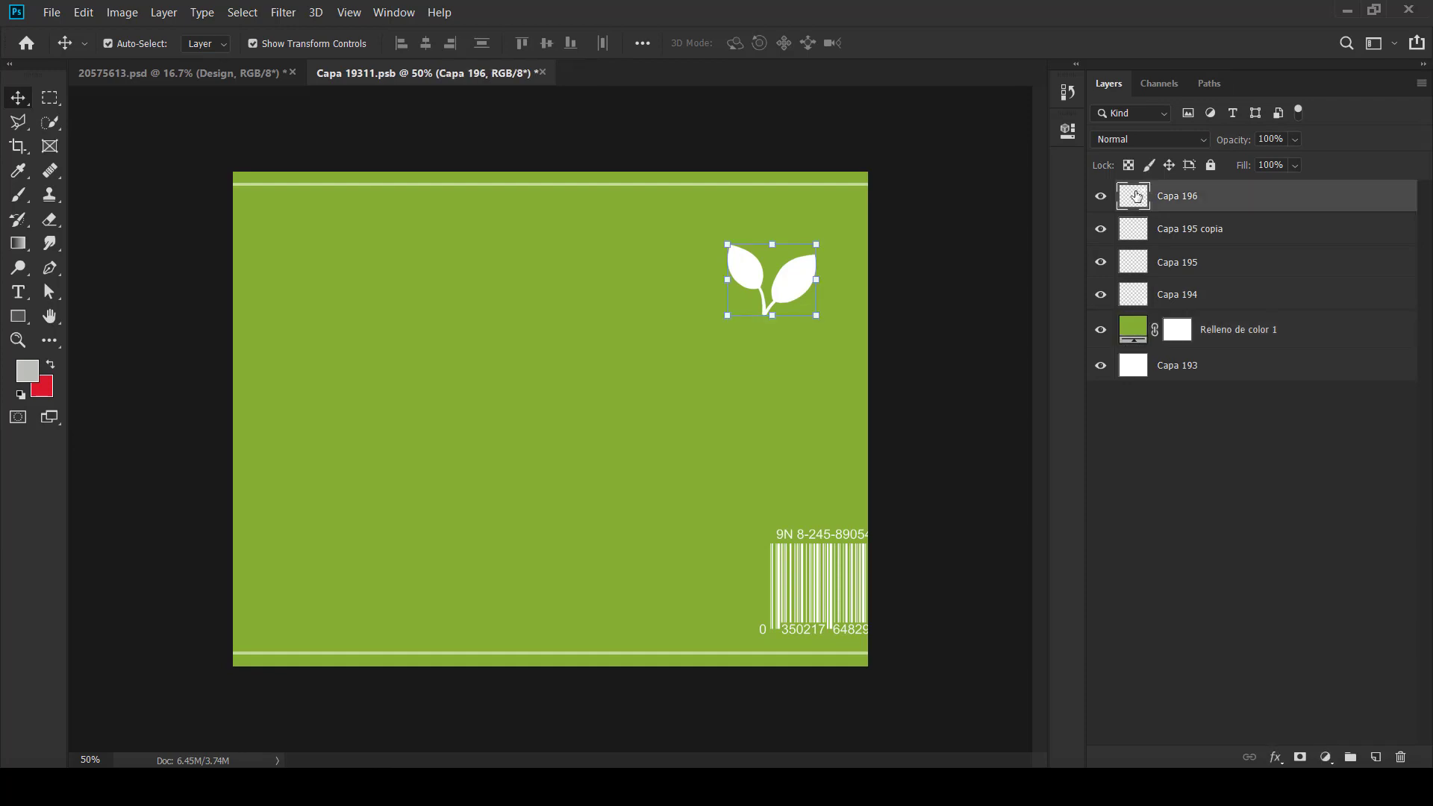
key("h")
double_click(1136, 196)
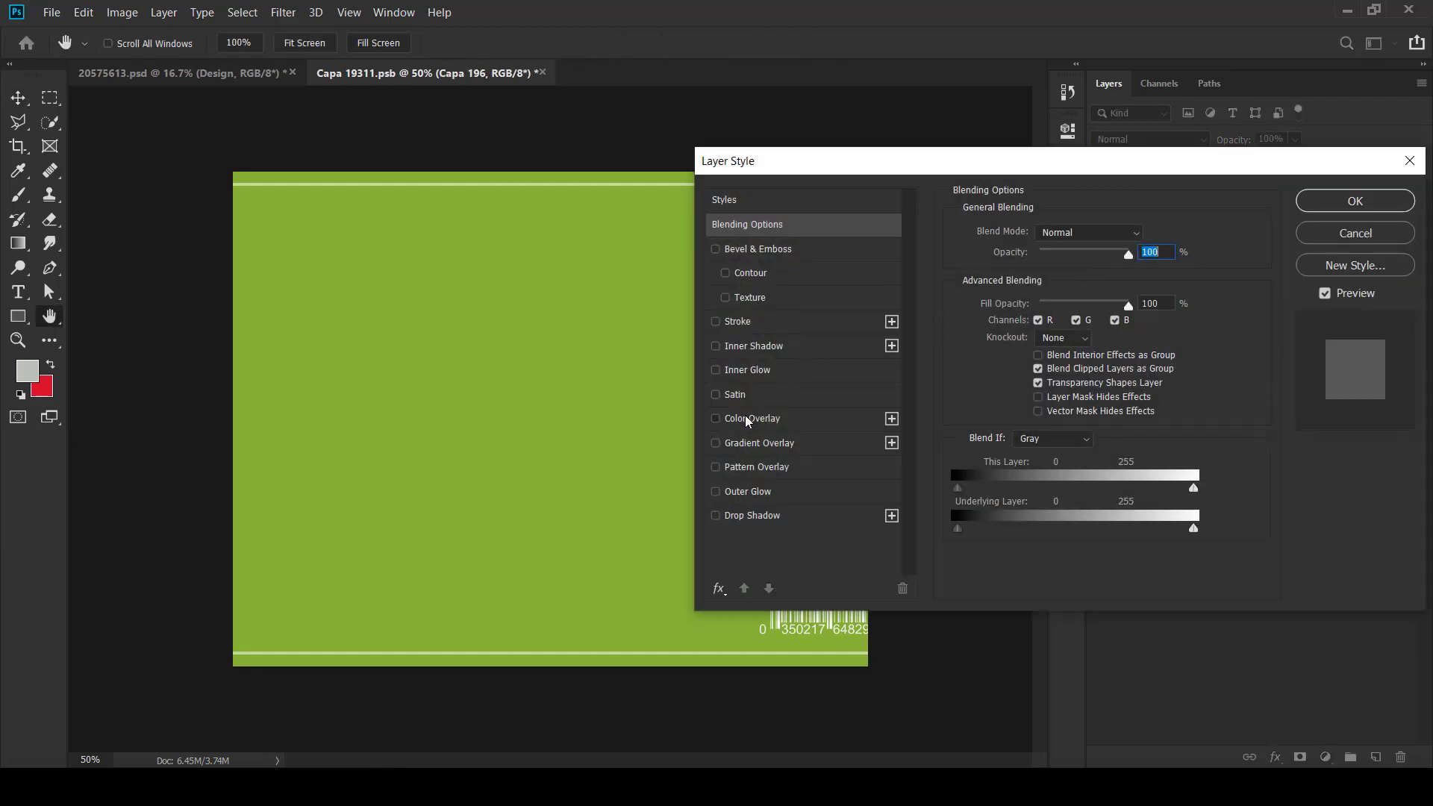
left_click(748, 419)
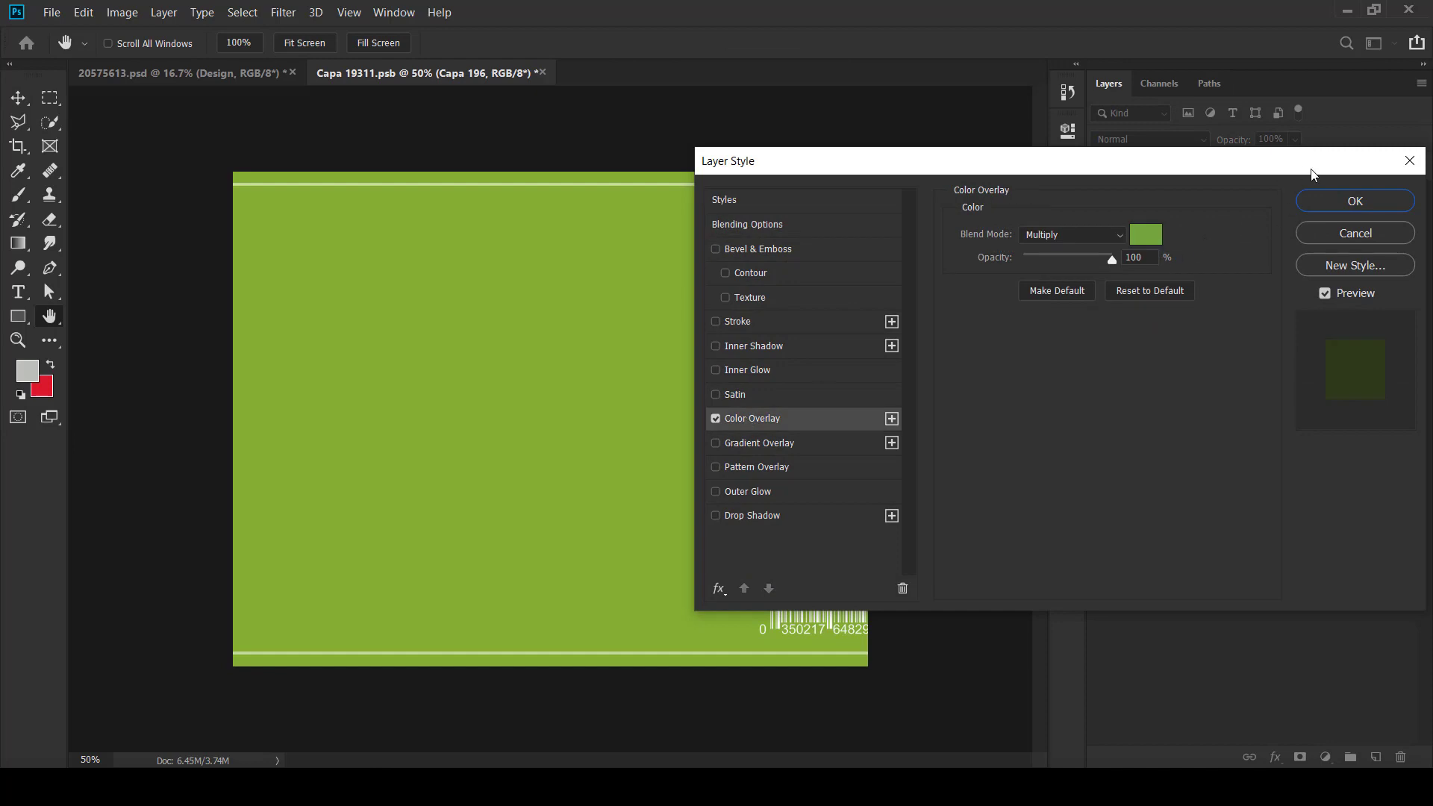
left_click(1348, 201)
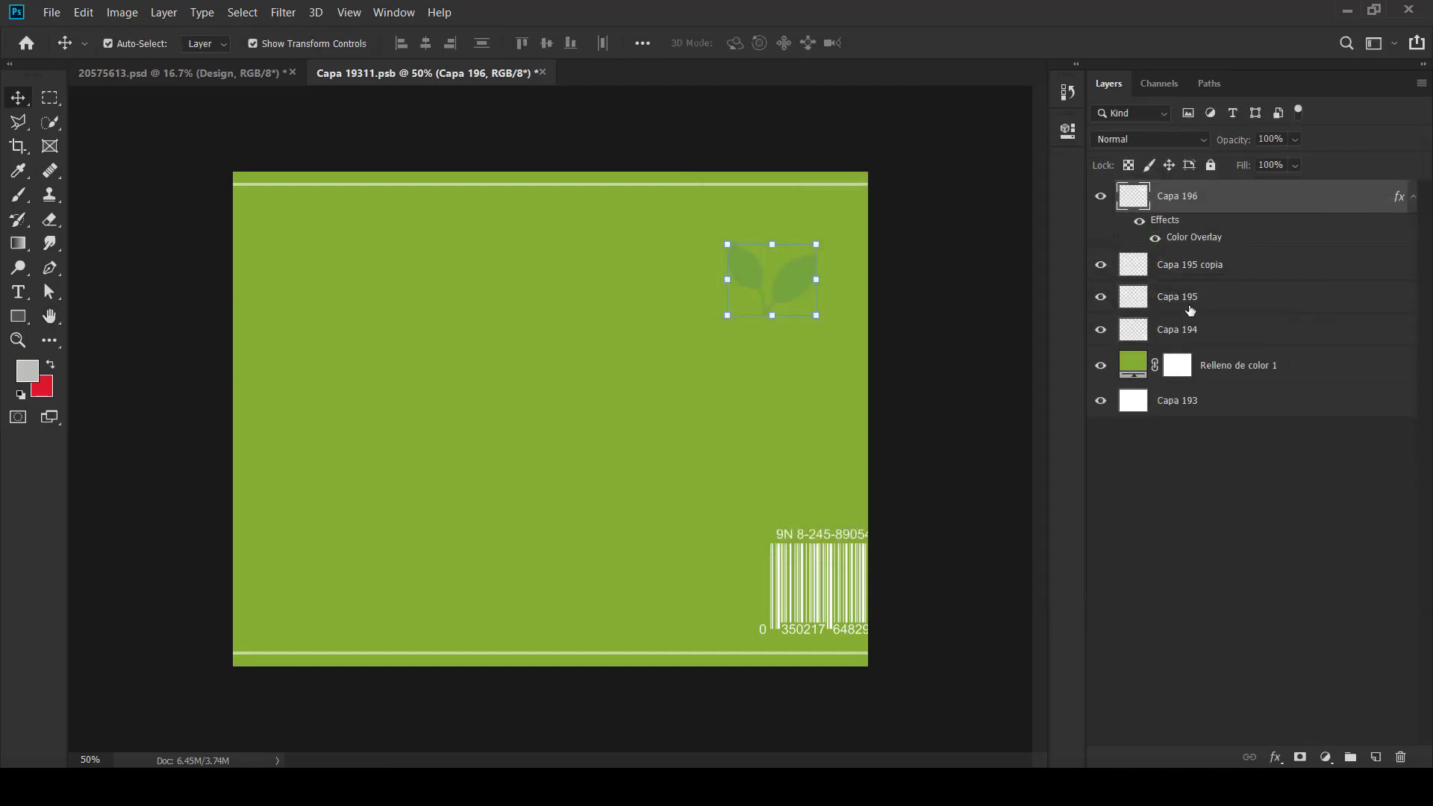
Step: Set the label background fill layer Relleno de color 1 to near-white fdfdfc
double_click(1132, 371)
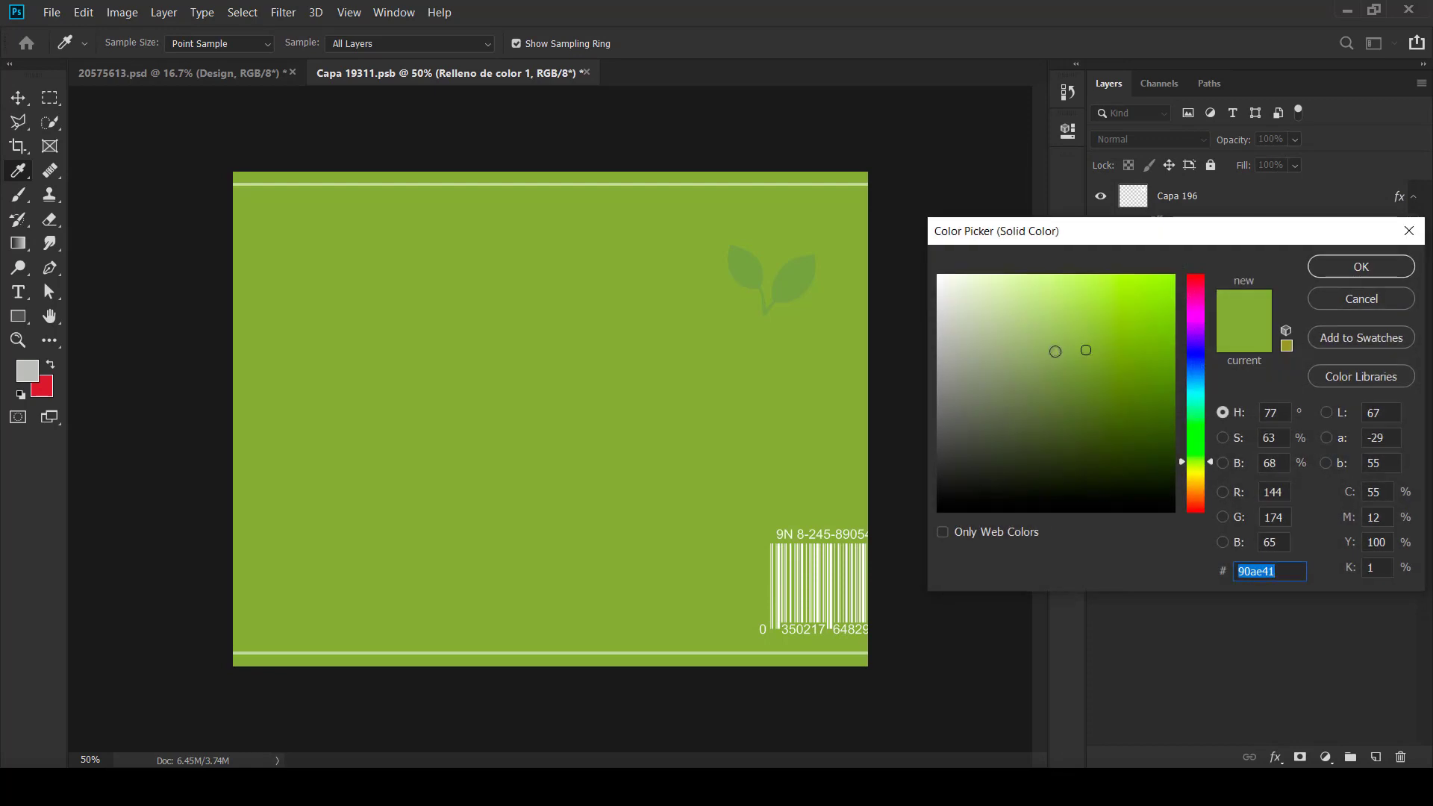
left_click(939, 277)
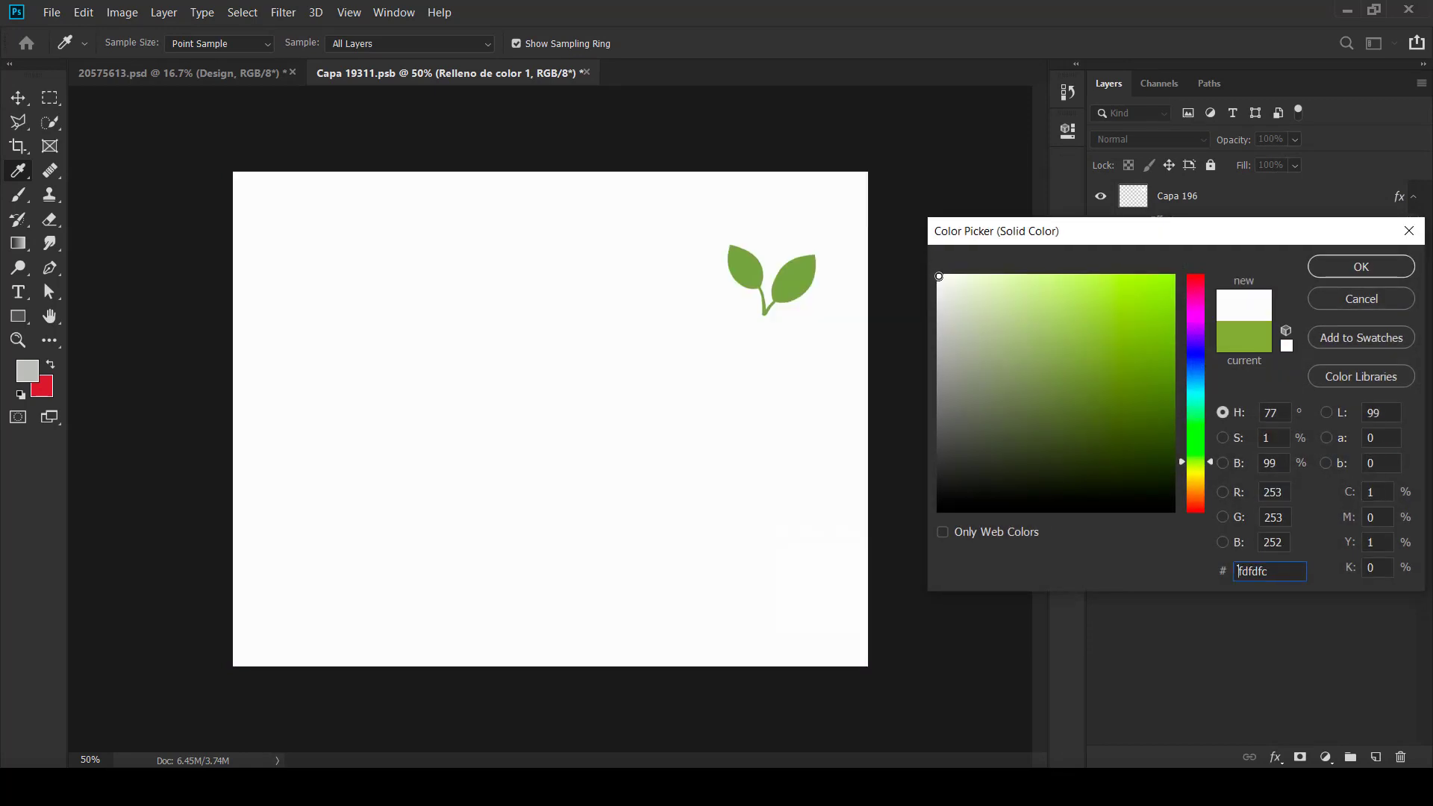
left_click(1359, 265)
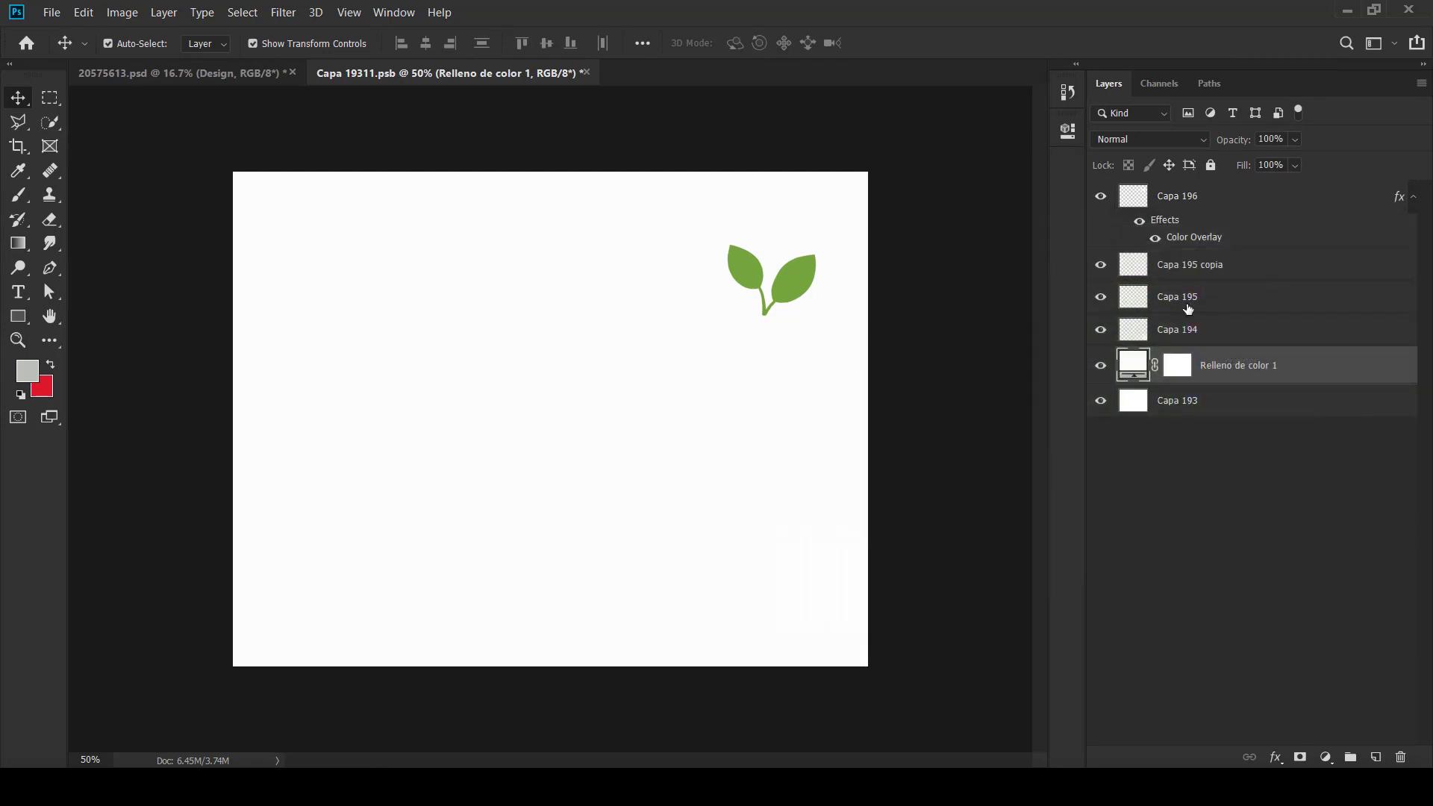
Step: Add a near-black 0b0b0b Color Overlay in Multiply mode to the barcode layer Capa 194
left_click(1167, 330)
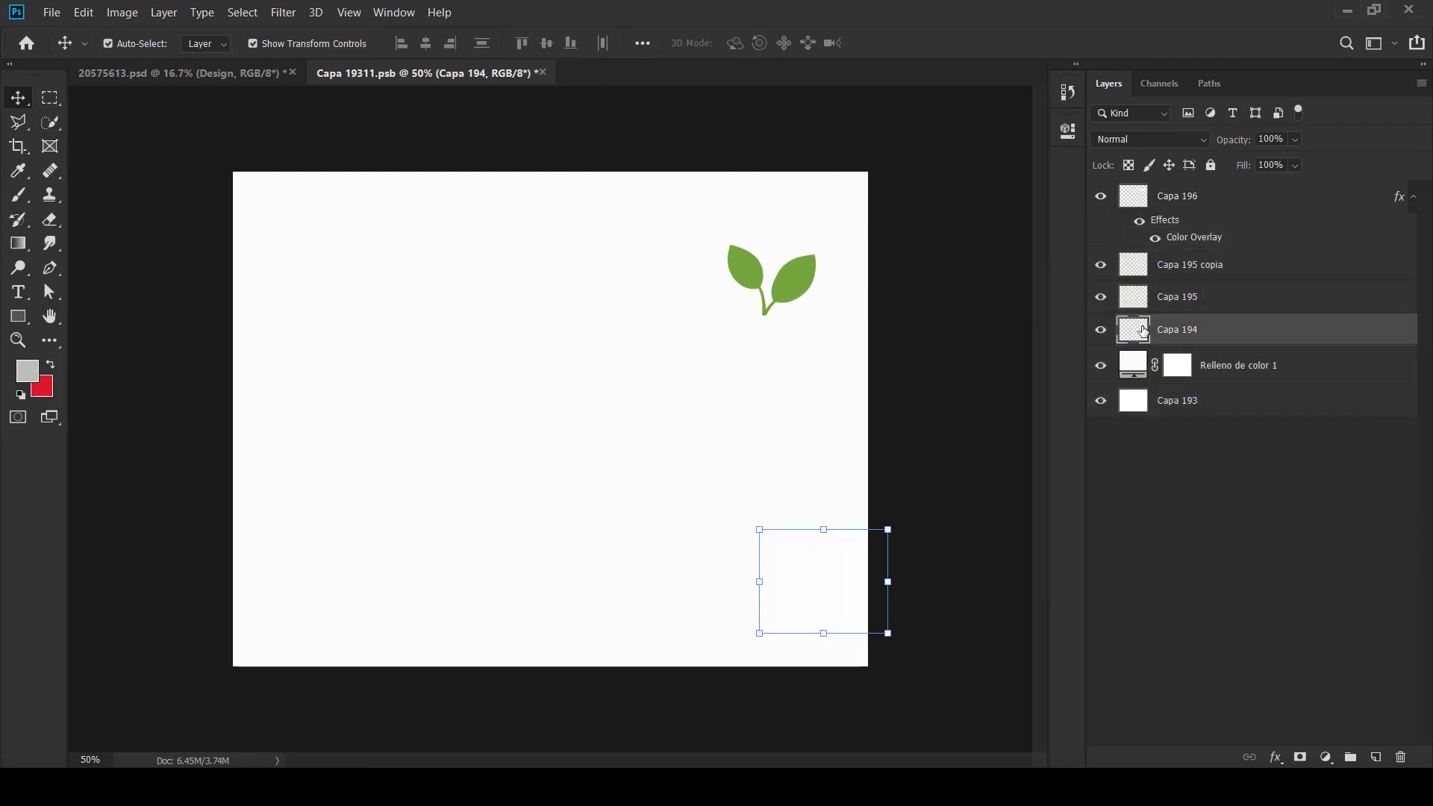
double_click(1142, 333)
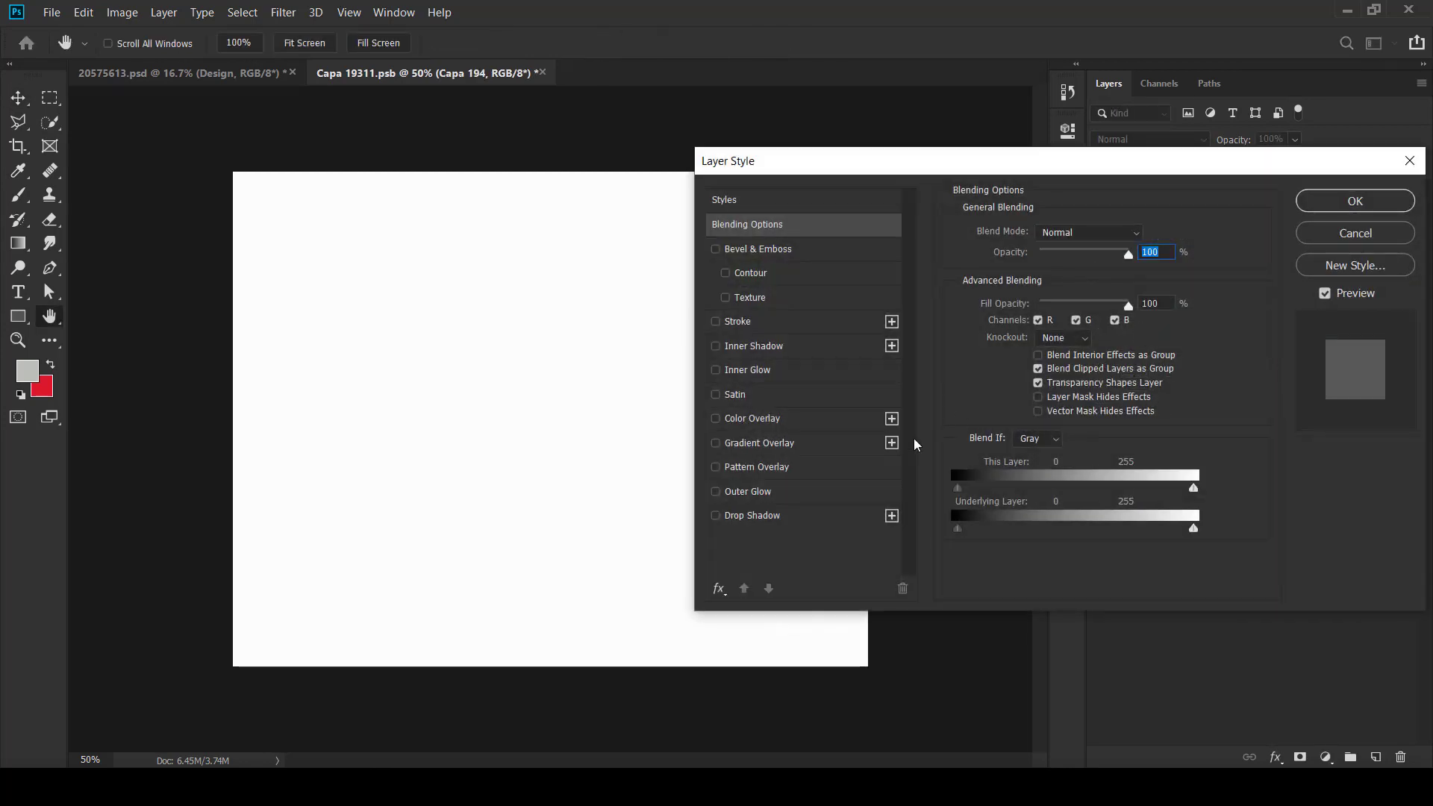
left_click(754, 423)
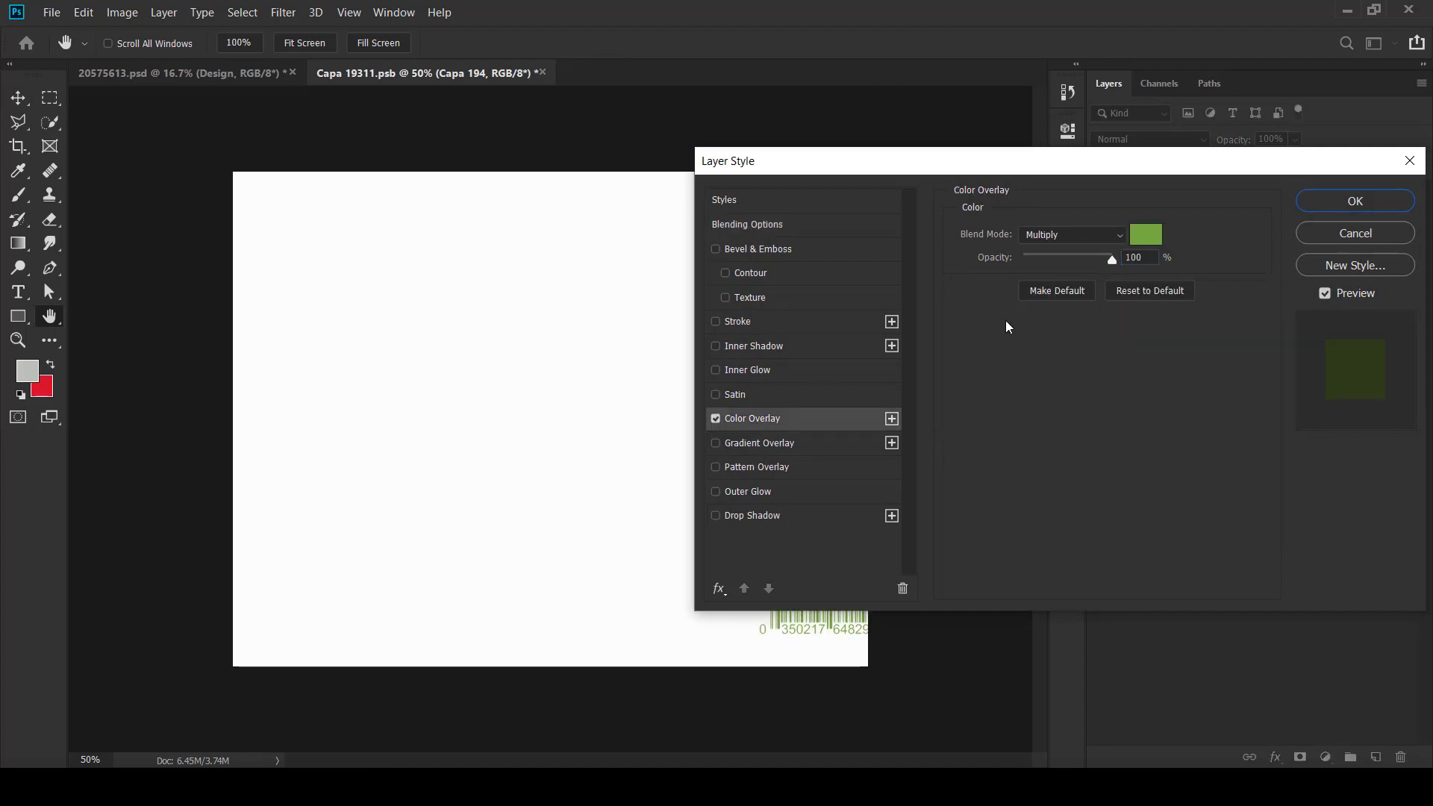
left_click(1139, 241)
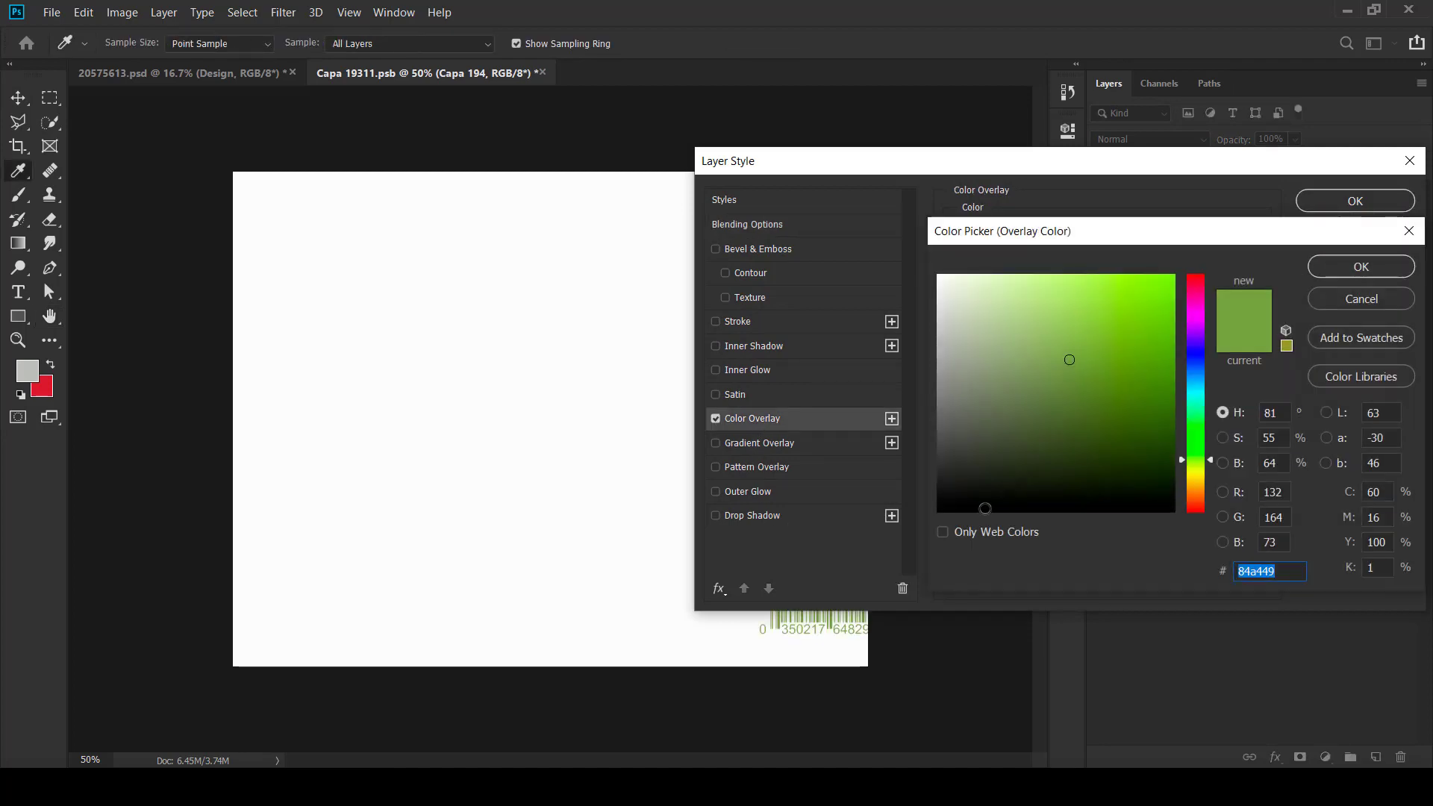
left_click(940, 502)
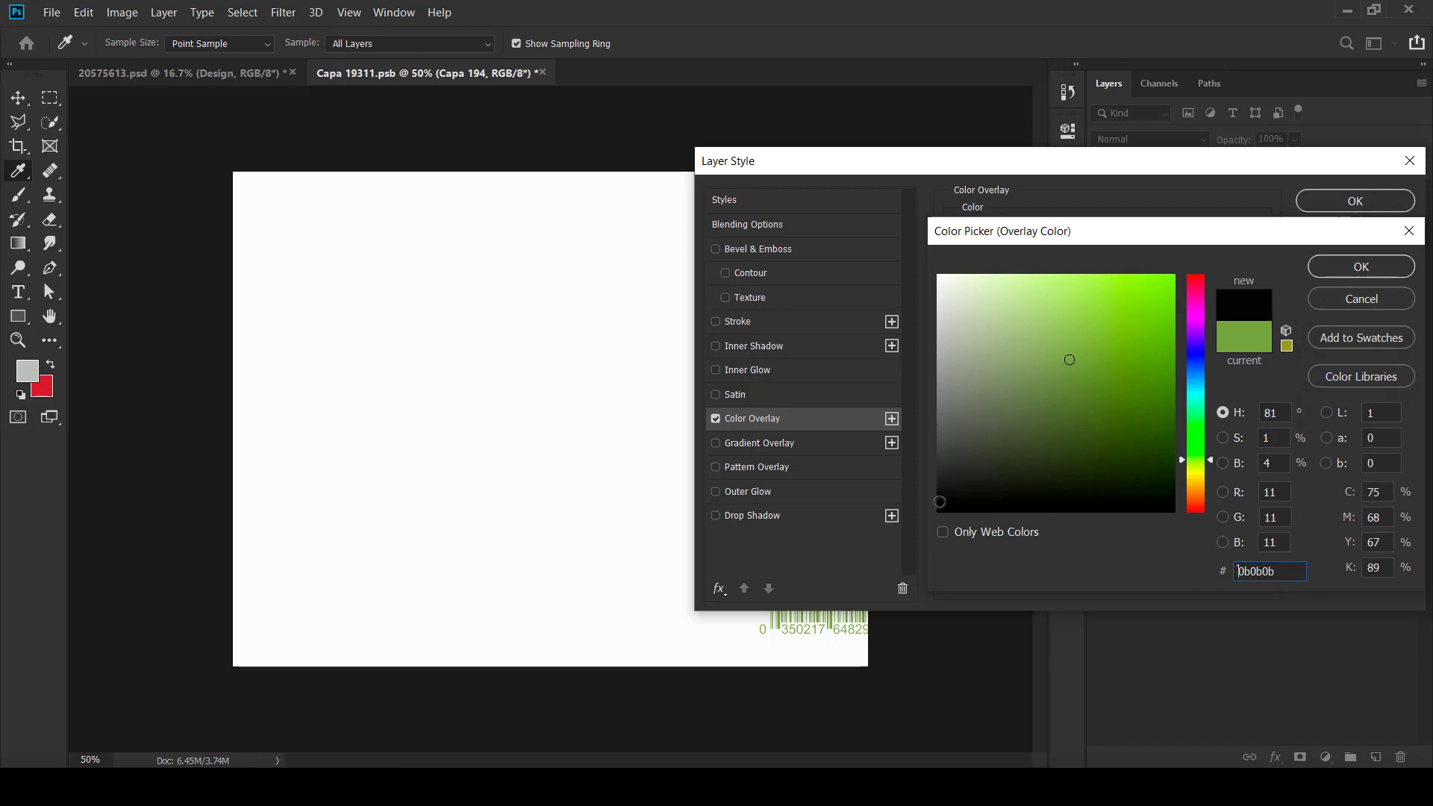
left_click(1363, 261)
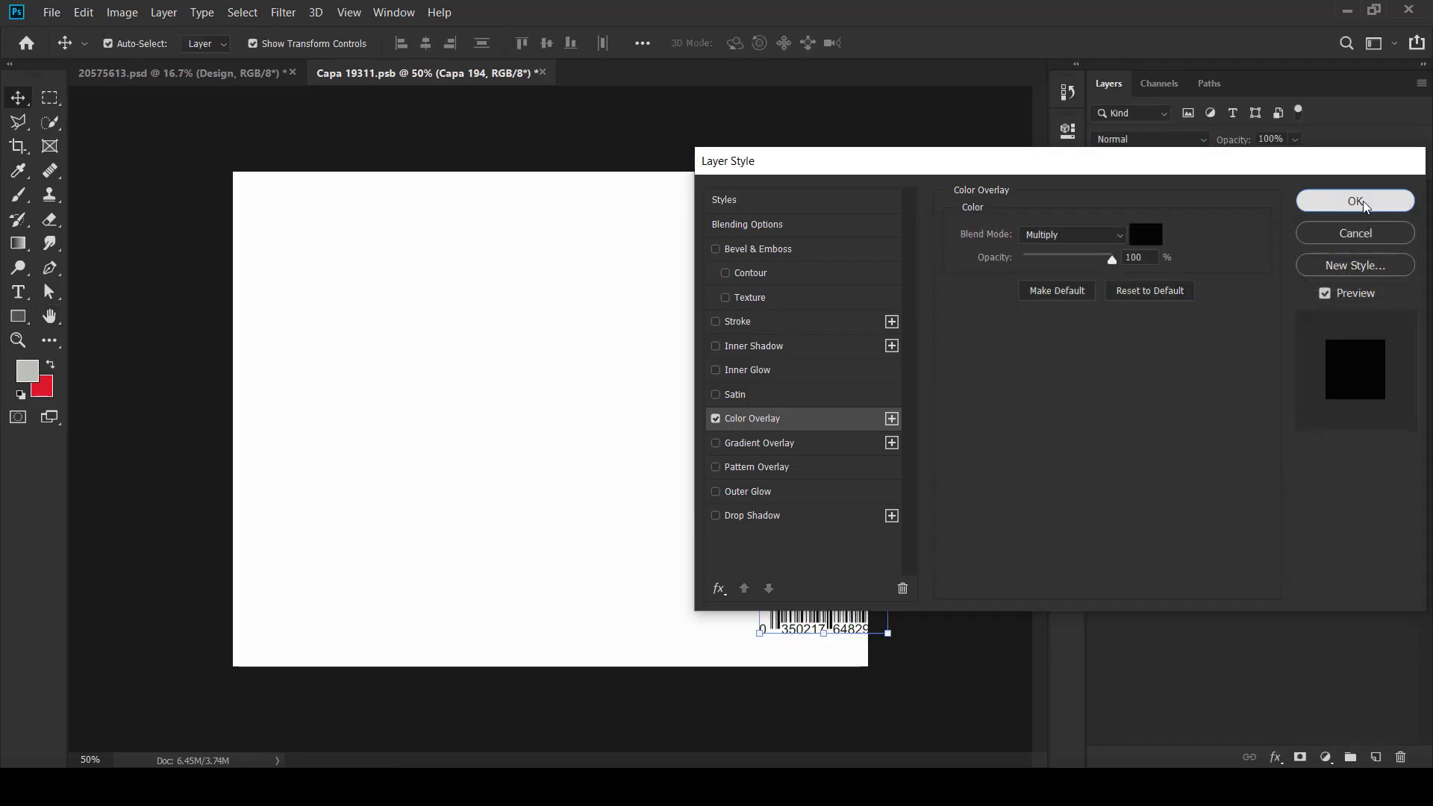
left_click(1355, 201)
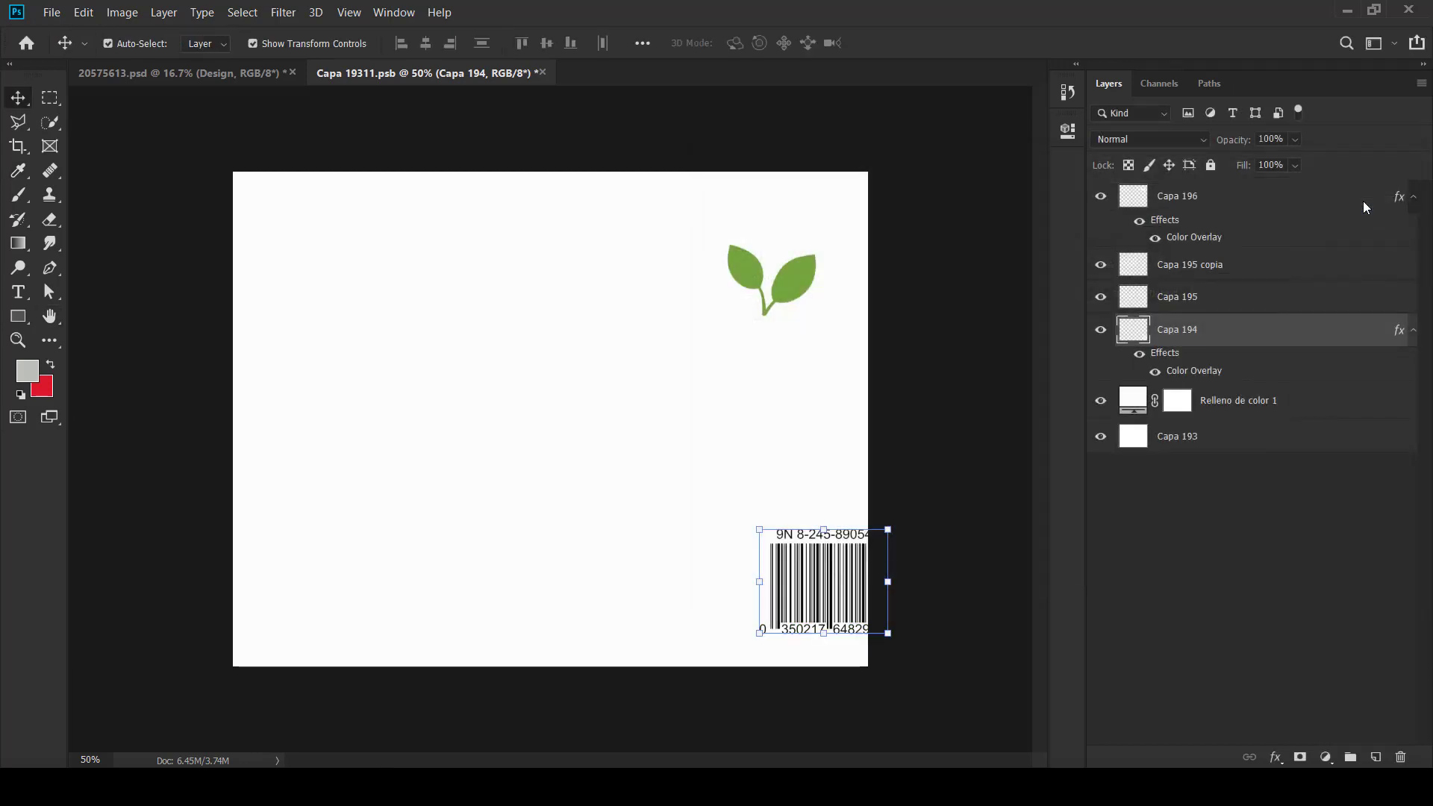
Step: Add a bright green Color Overlay in Multiply mode to the label's upper line, layer Capa 195 copia
left_click(1206, 267)
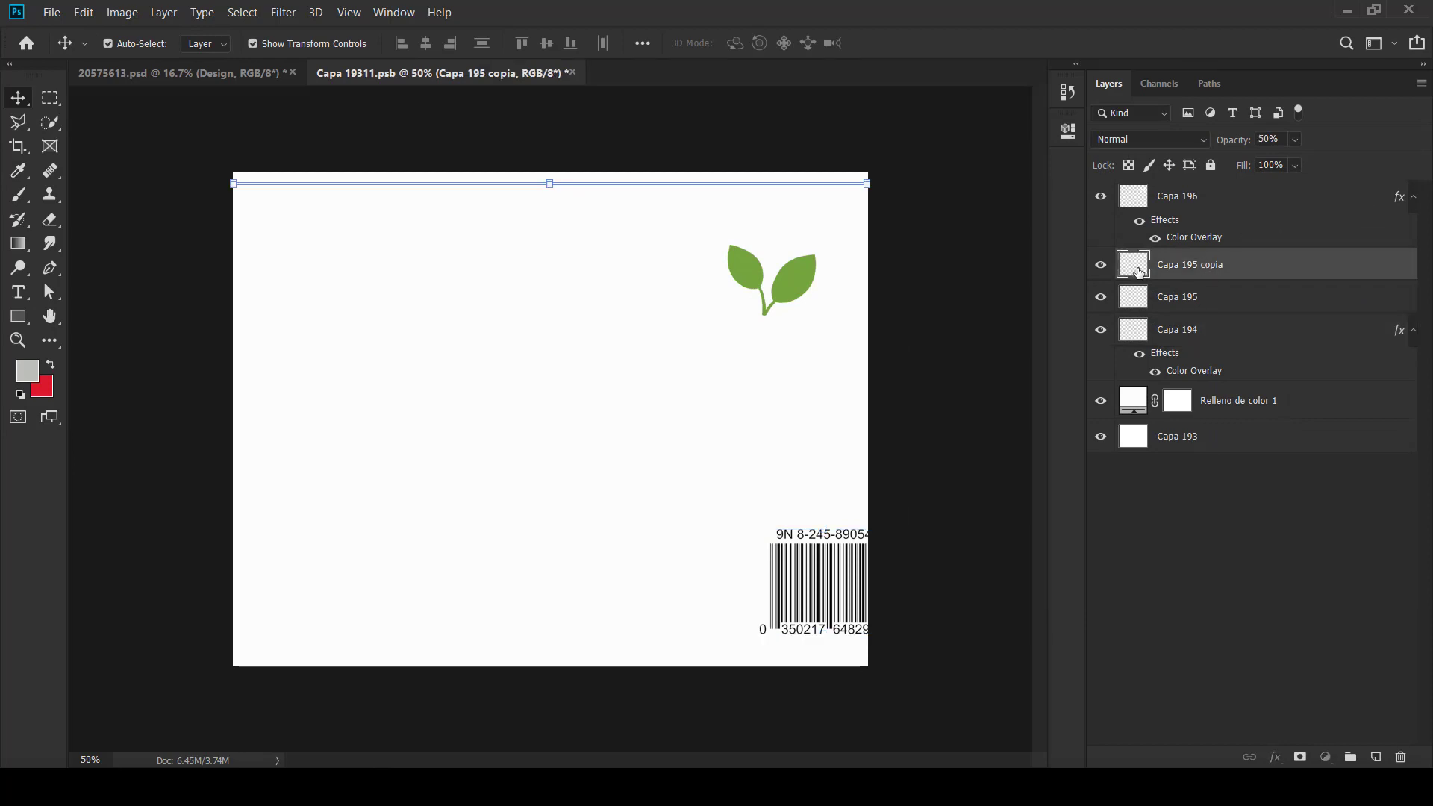
double_click(1140, 271)
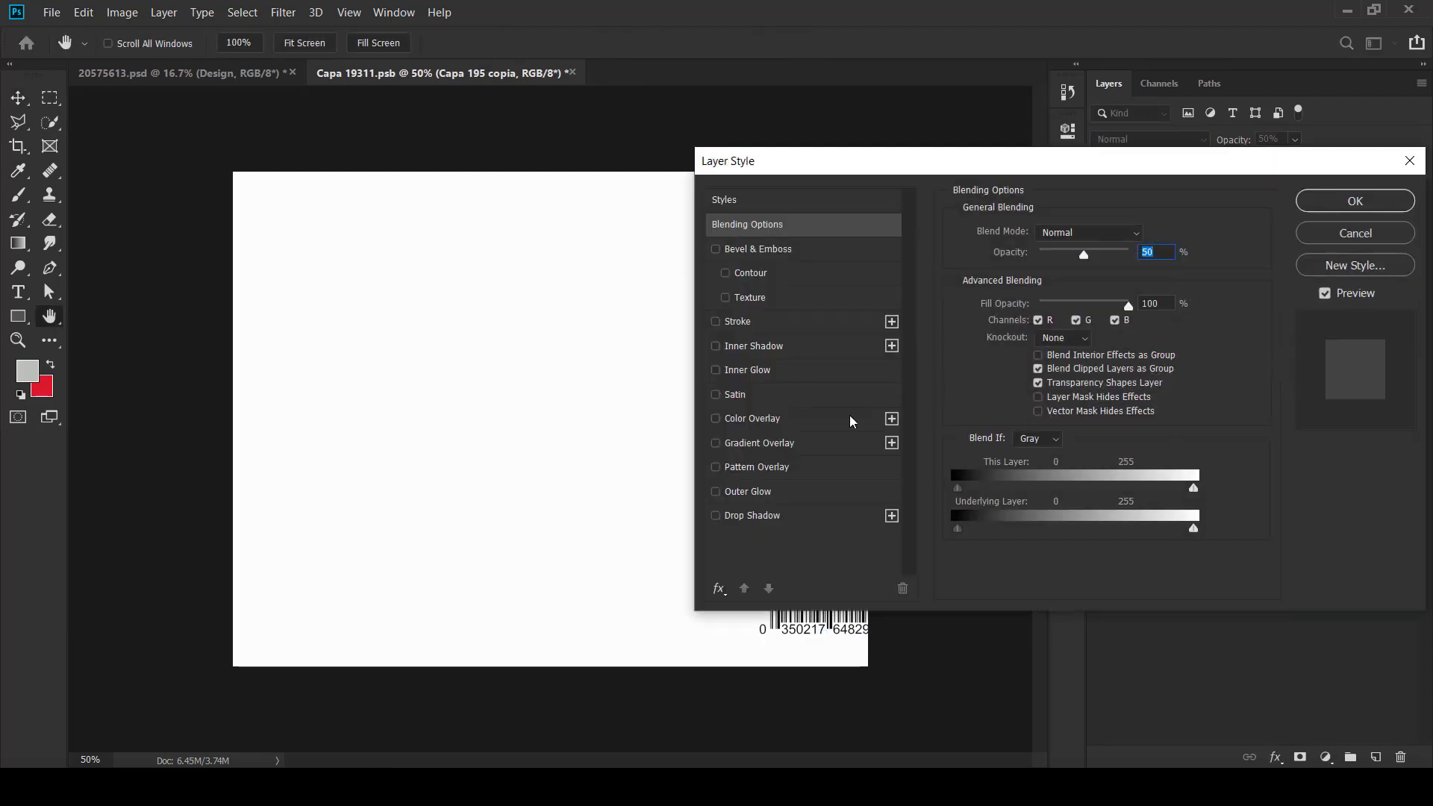
left_click(810, 421)
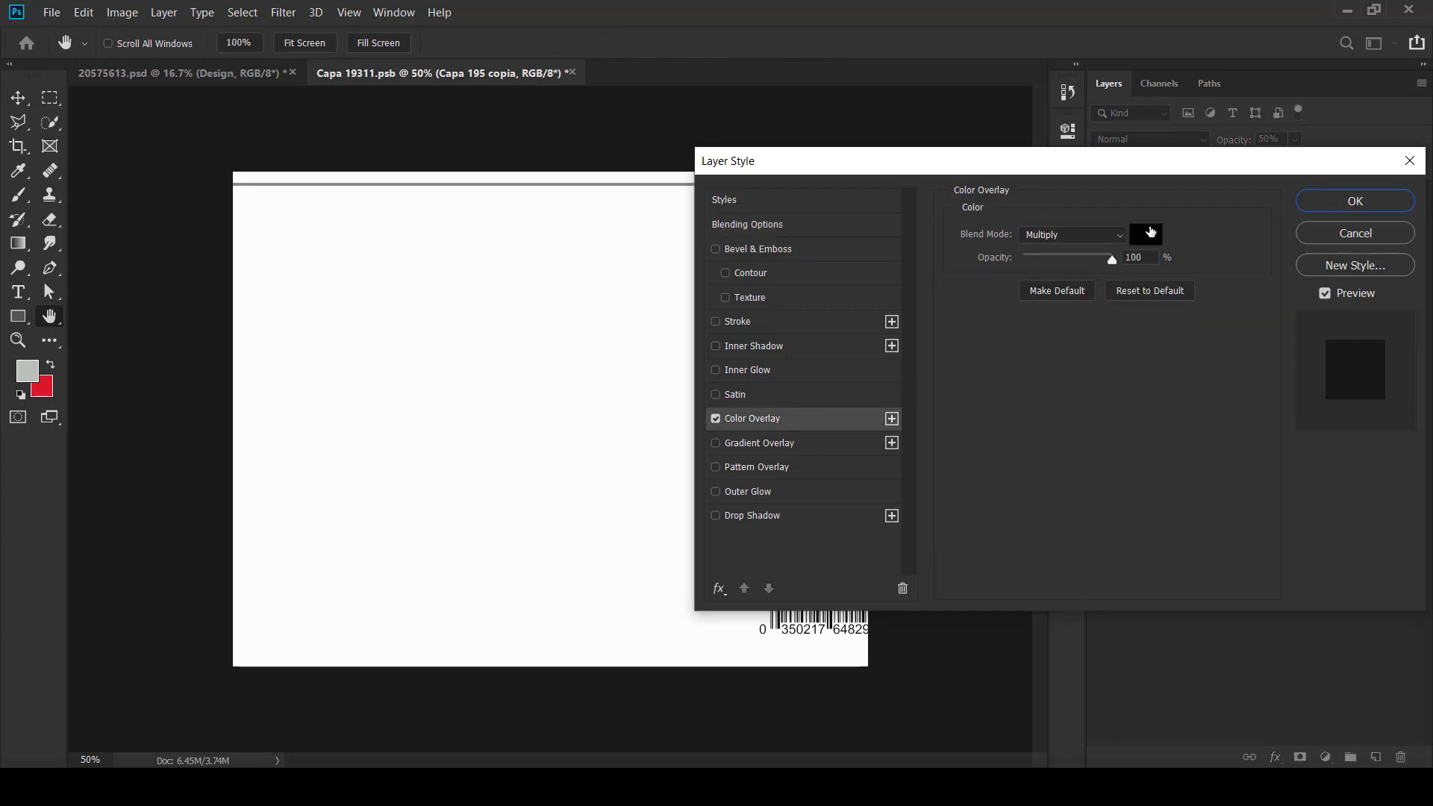
left_click(1153, 232)
left_click_drag(1129, 281, 1141, 277)
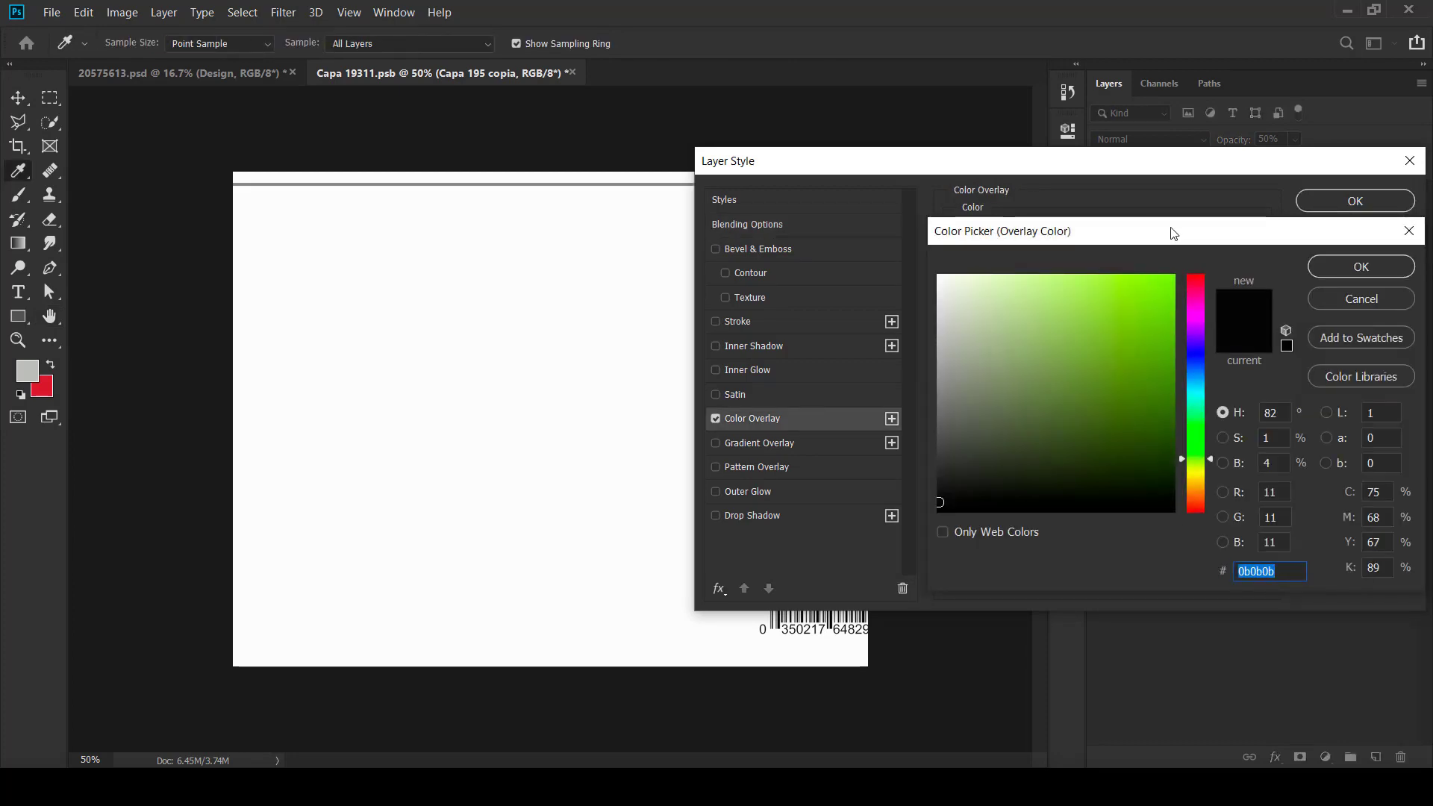
left_click(1363, 266)
left_click(1362, 211)
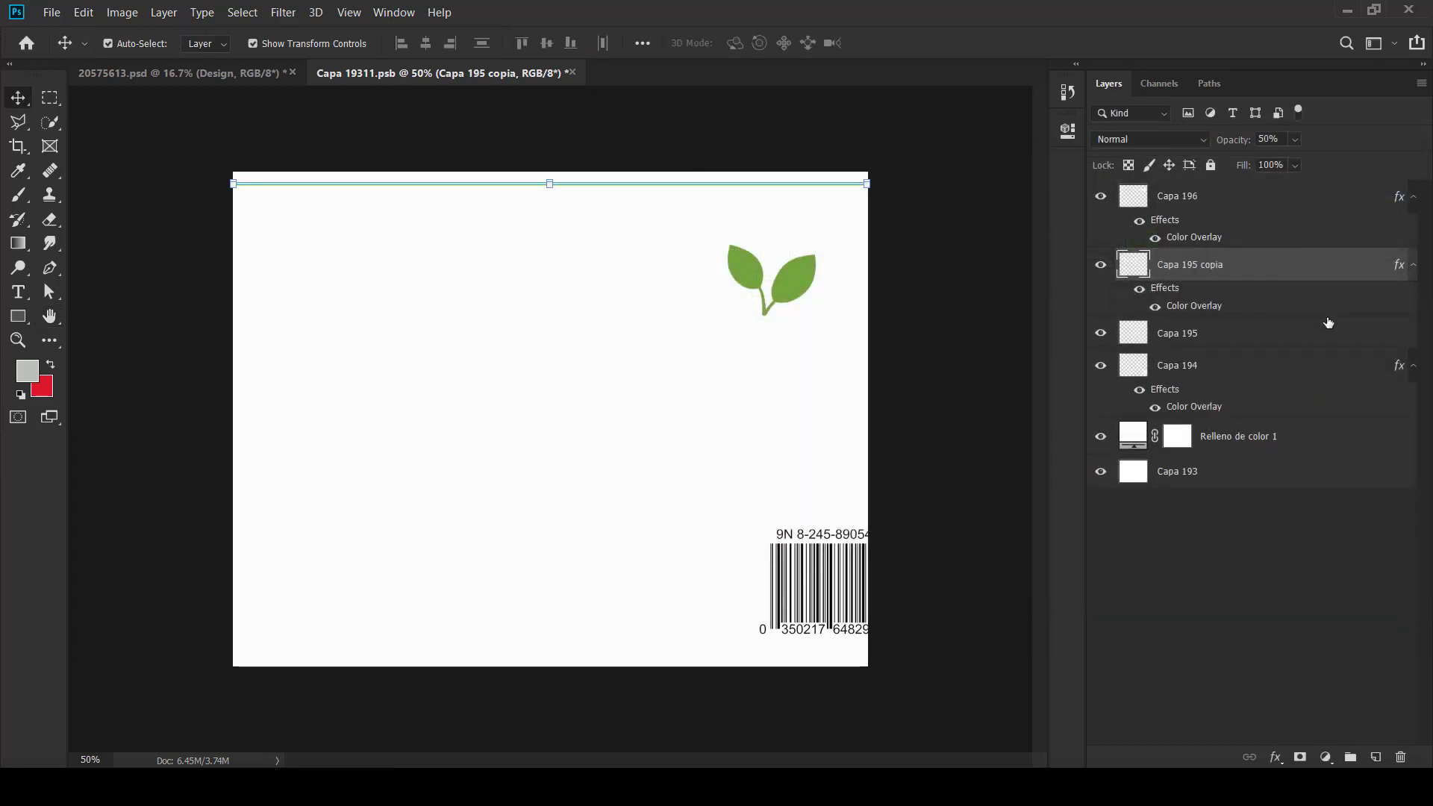
Step: Apply the same bright green Multiply Color Overlay to the label's lower line, layer Capa 195
double_click(1342, 333)
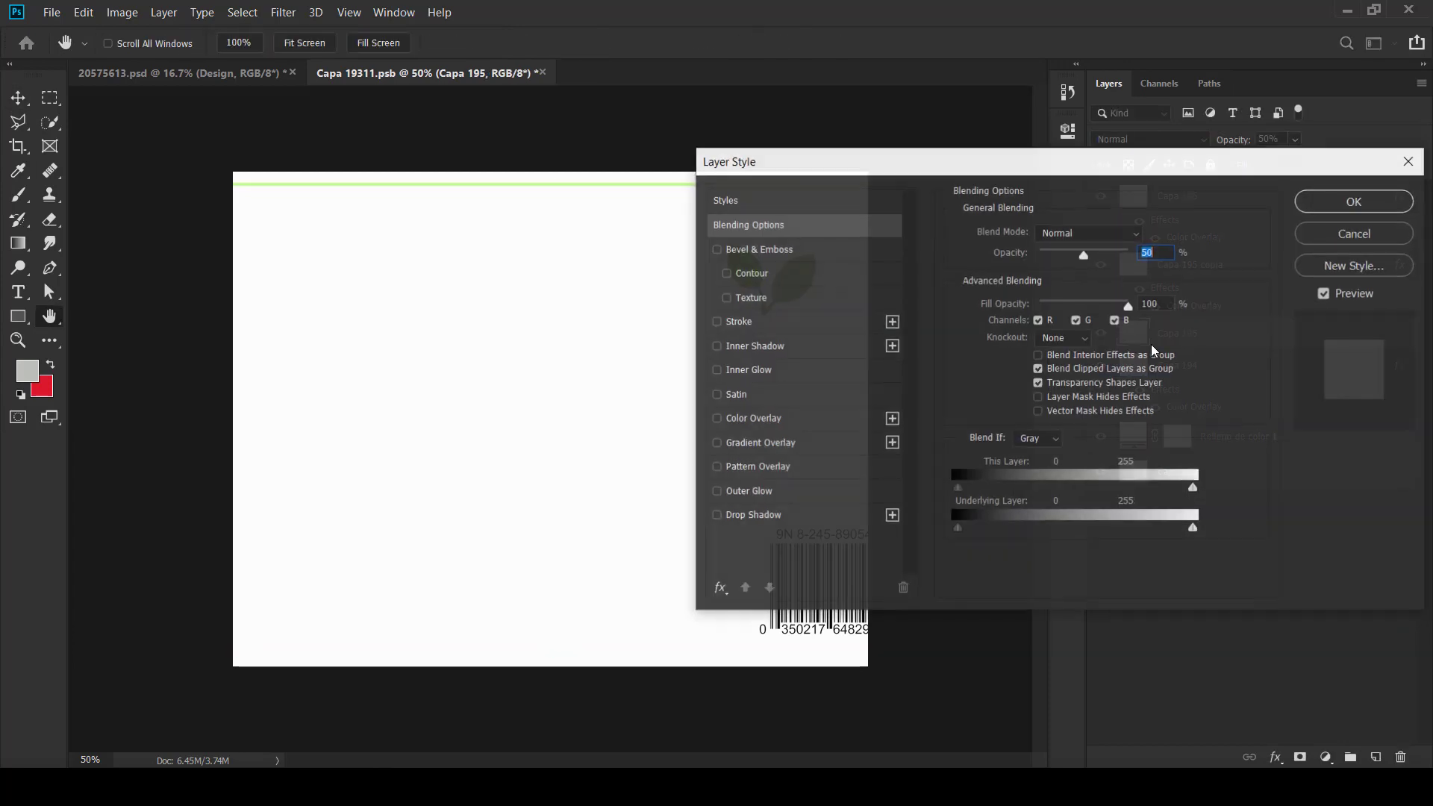
left_click(751, 424)
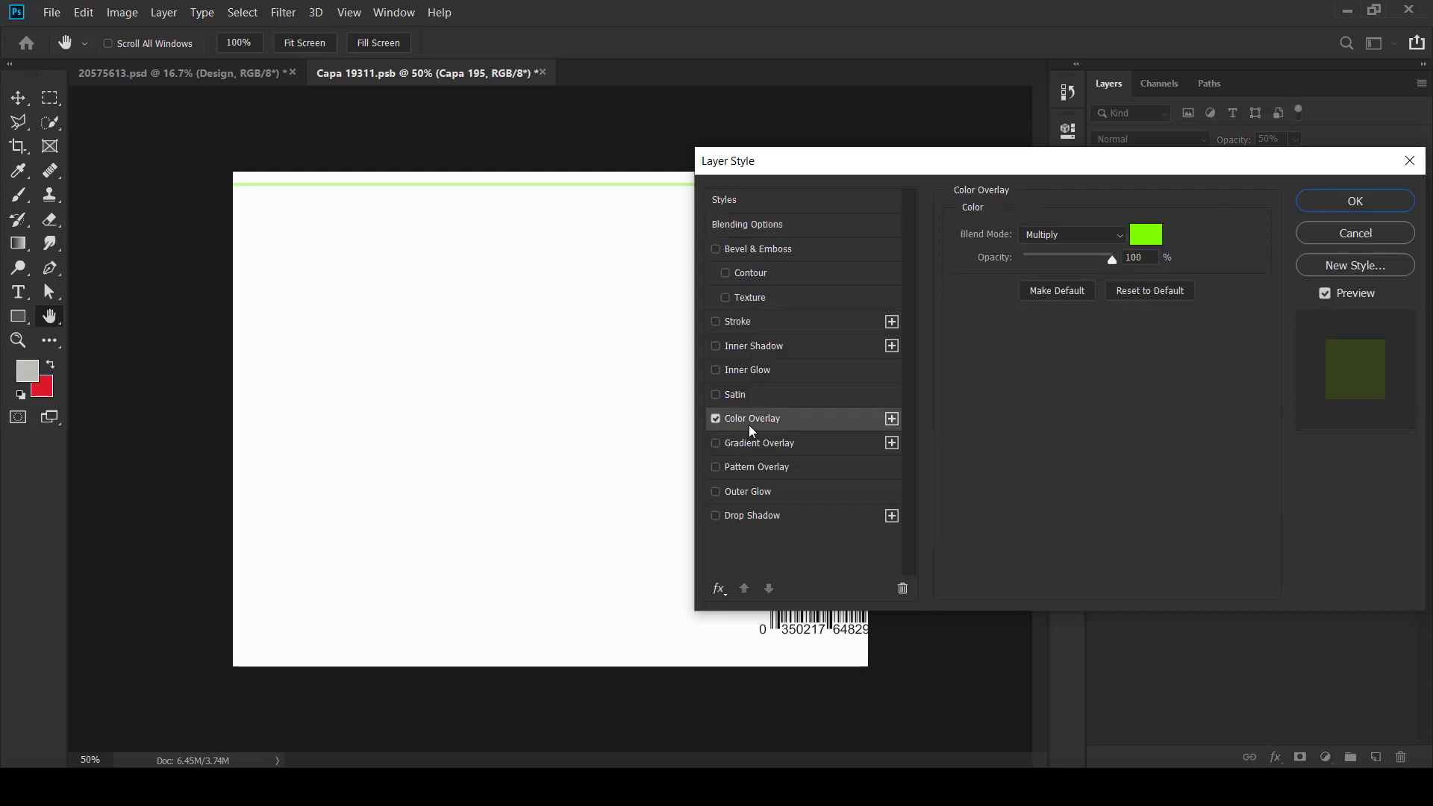
left_click(1357, 207)
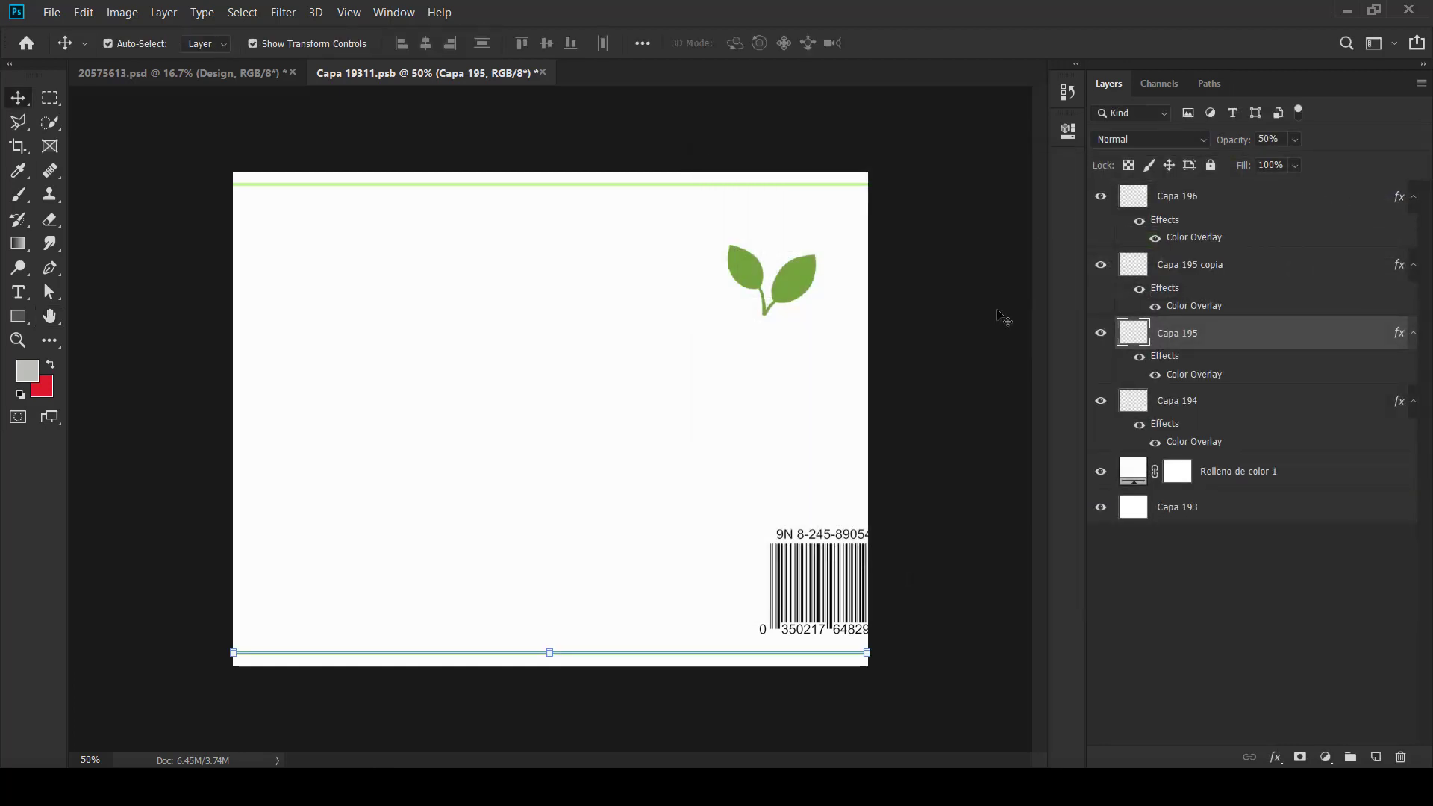
Step: Place the raspberry image 0120125 into the label and move its layer to the top of the layer stack
left_click(709, 224)
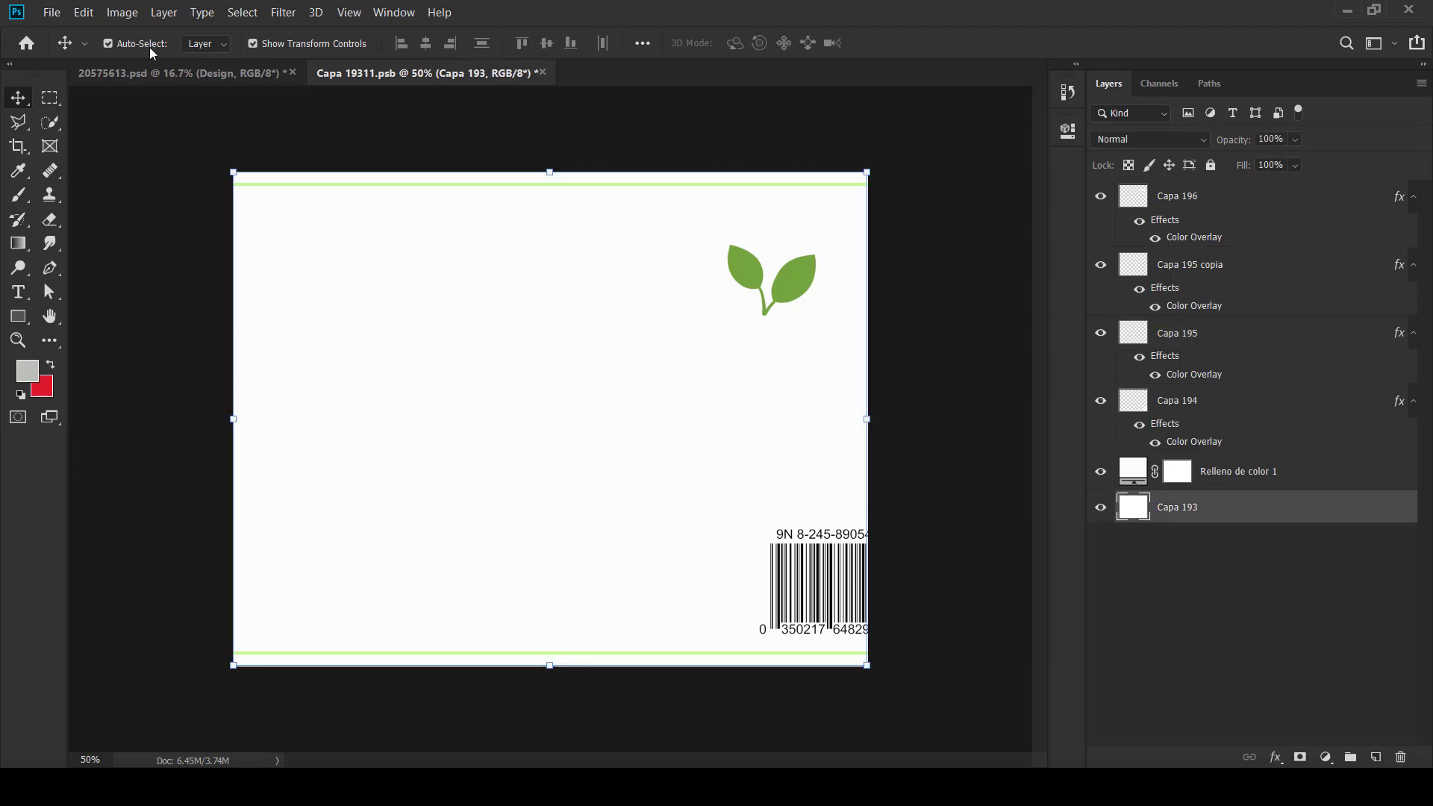
left_click(54, 20)
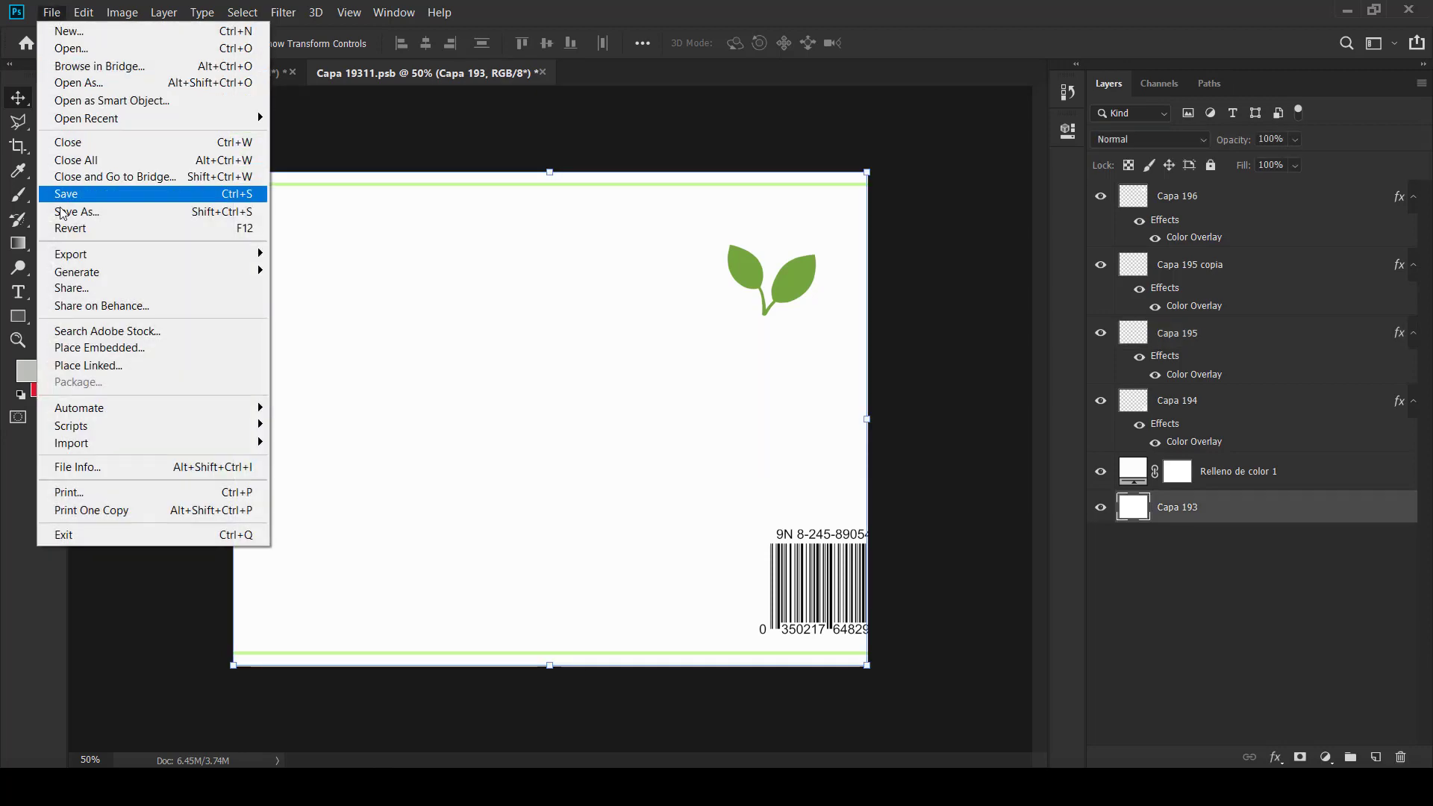
left_click(79, 355)
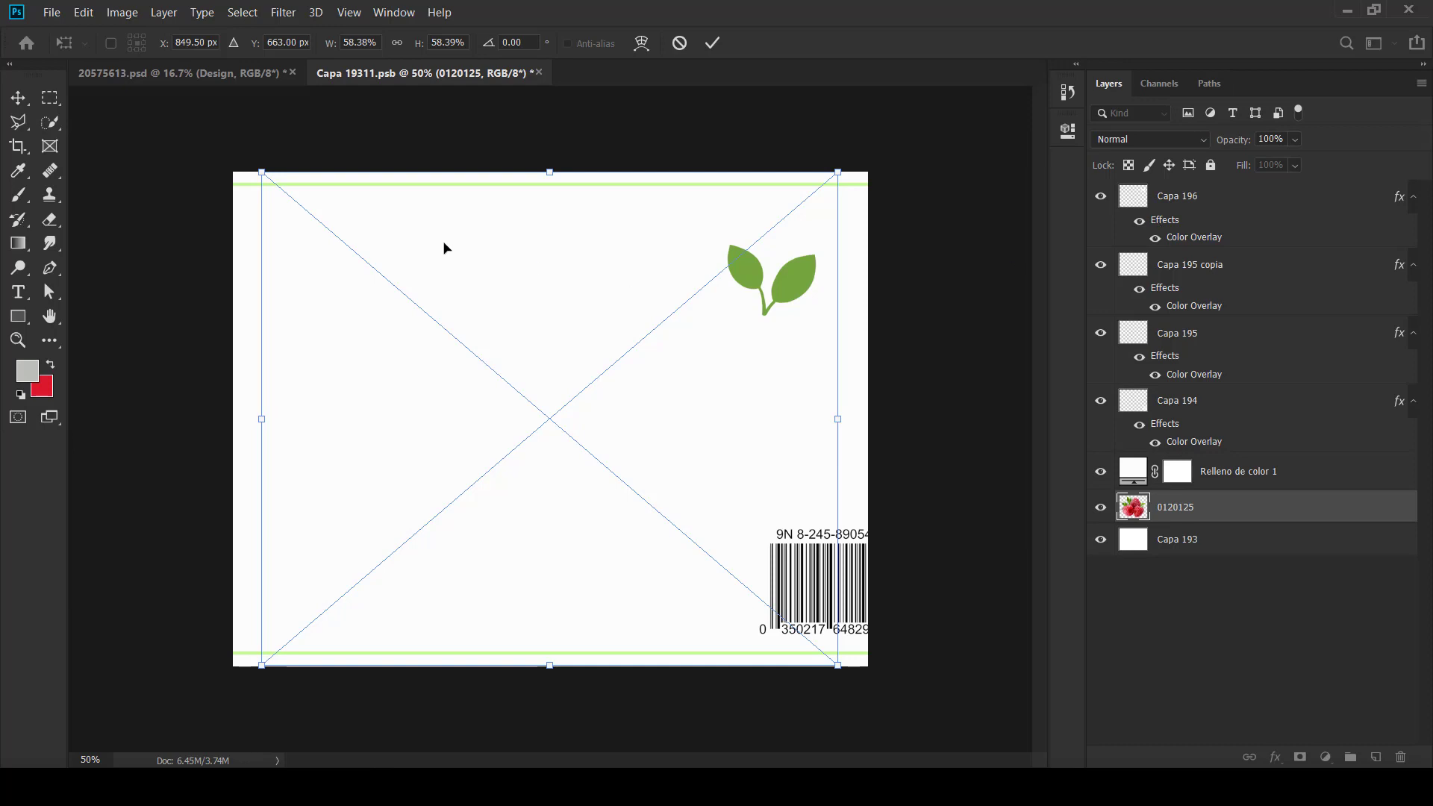
left_click(712, 43)
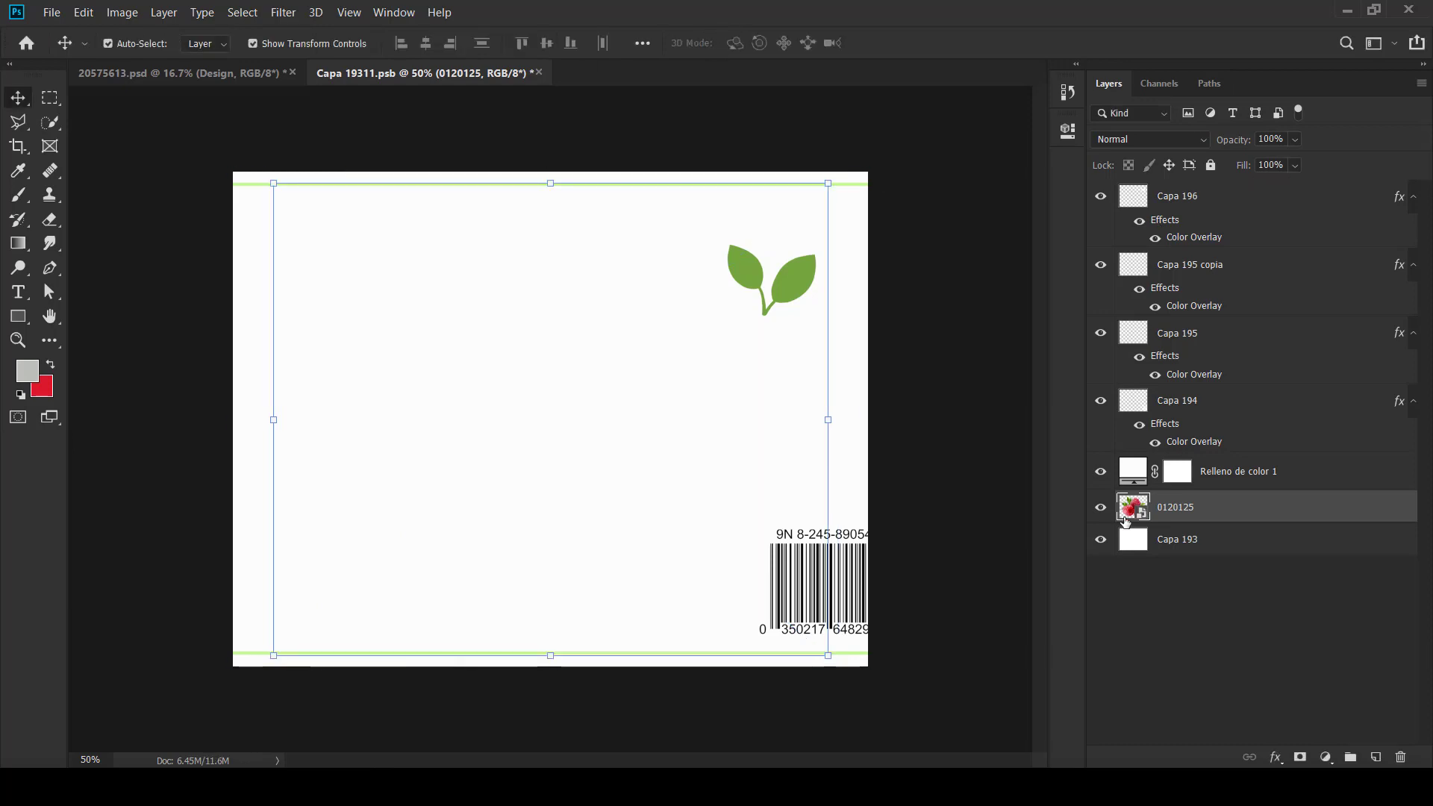
left_click_drag(1240, 507, 1229, 196)
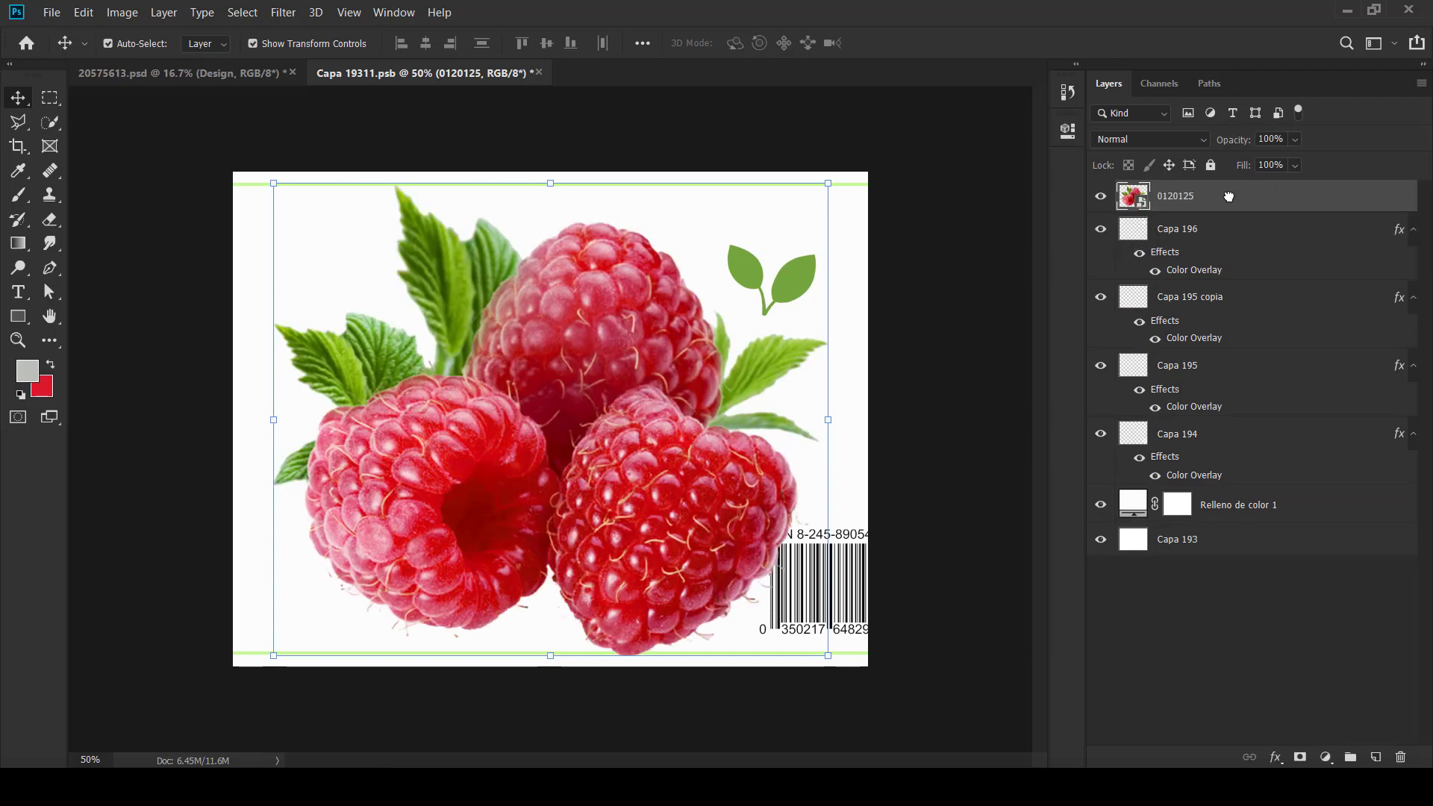
Step: Scale the raspberry image to about 33% width and place it at the label's lower middle, just beside the barcode
left_click_drag(274, 184, 512, 396)
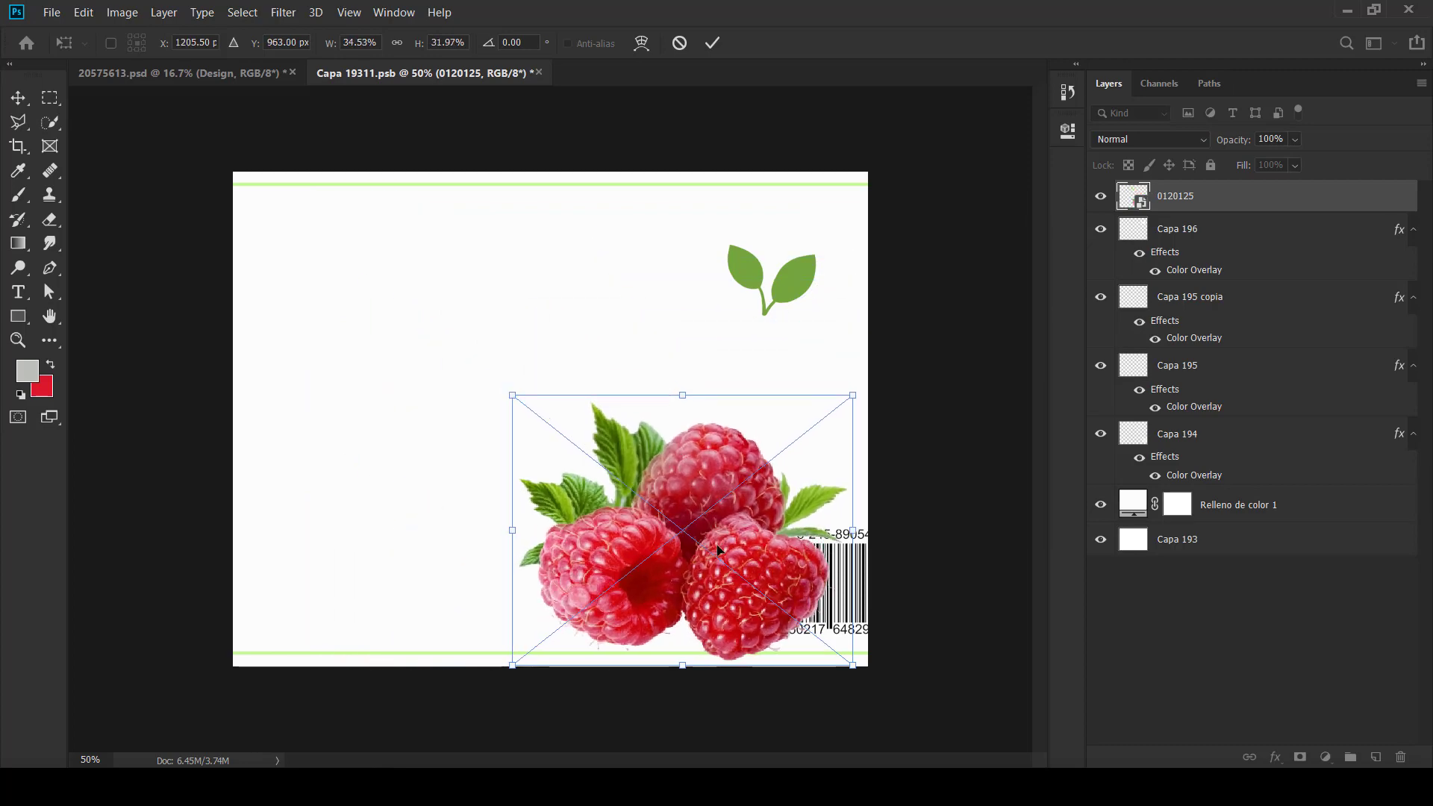
left_click_drag(718, 551, 622, 553)
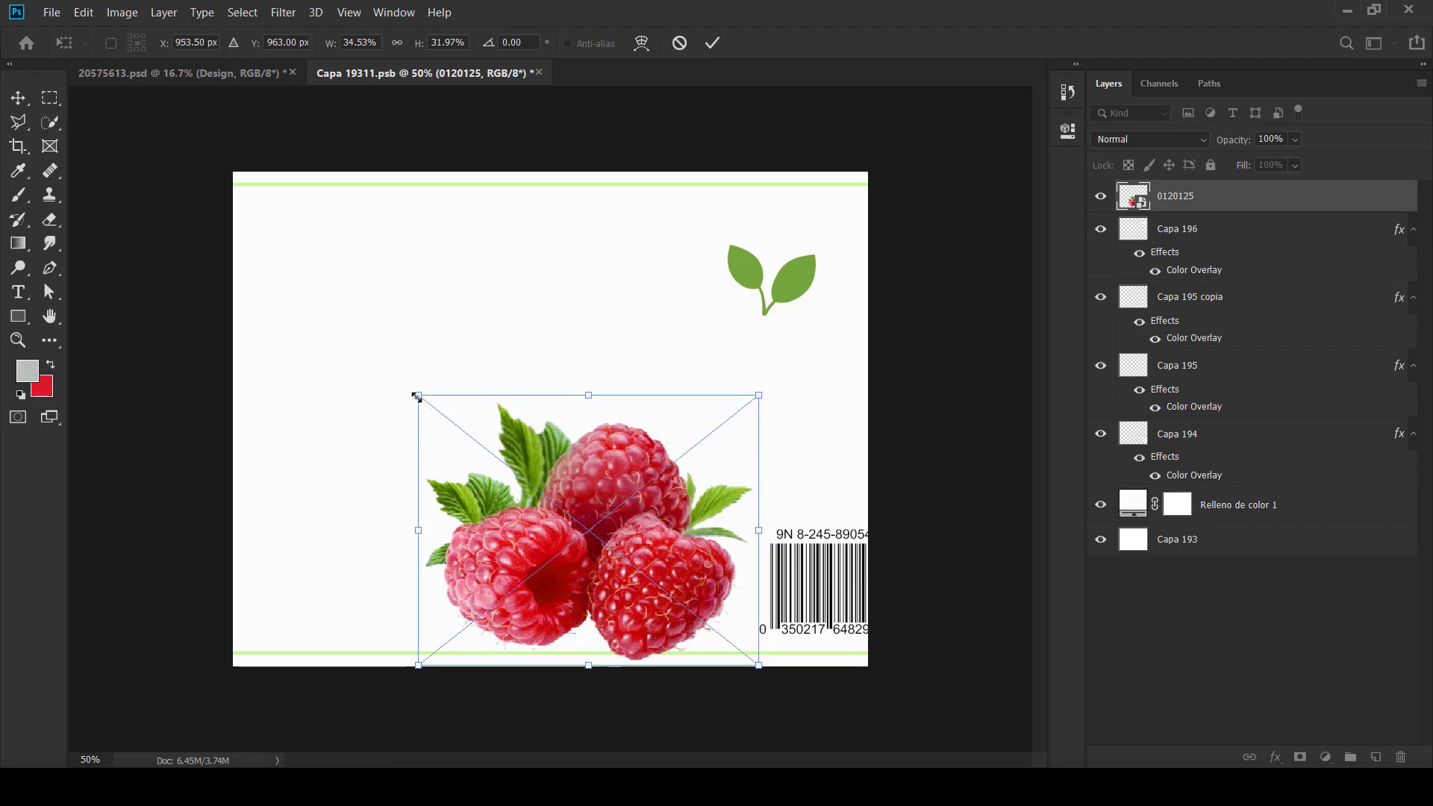
left_click_drag(416, 396, 430, 403)
key("Return")
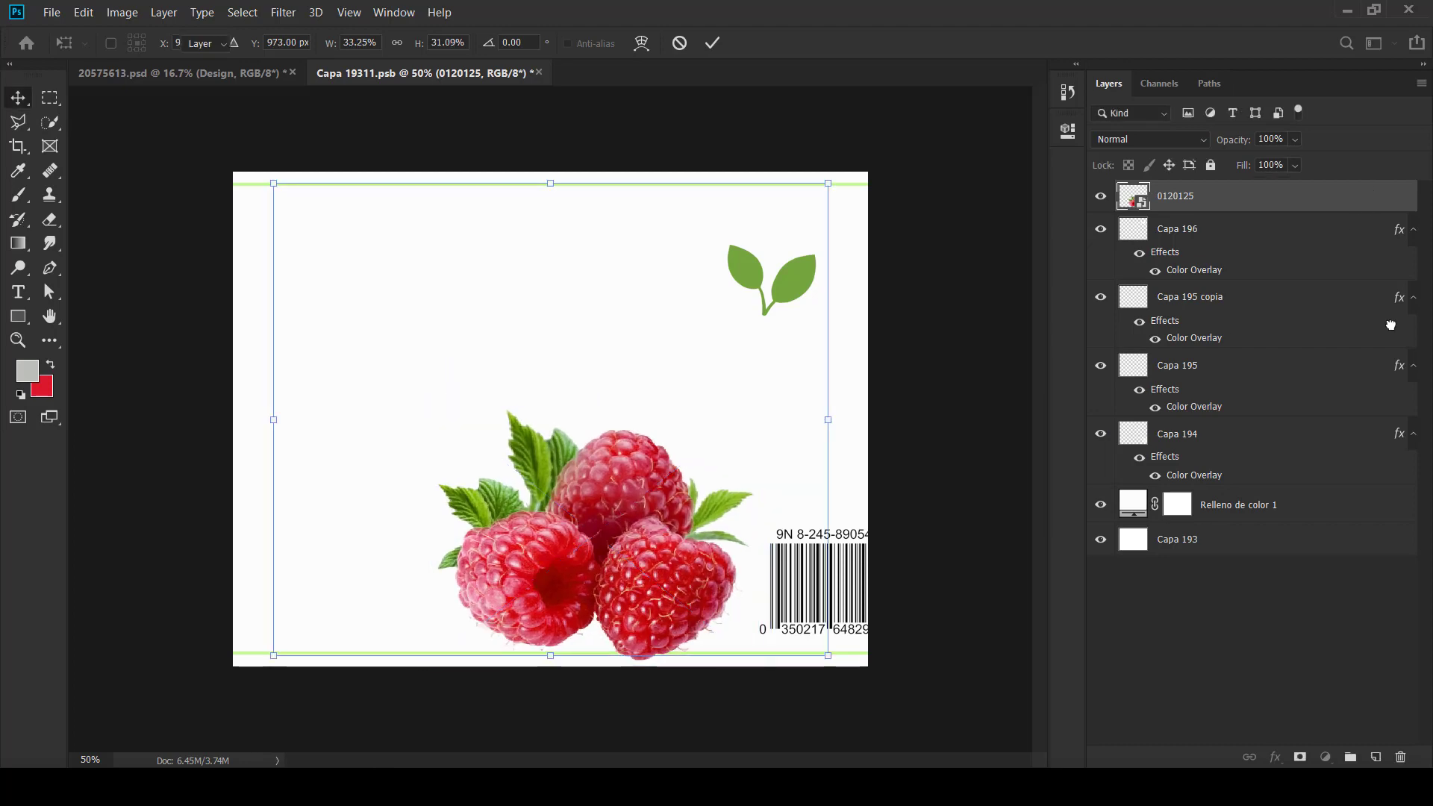
Step: Duplicate the raspberry layer 0120125, scale the copy to about 28% width and place it at the label's lower-left corner, overlapping the original
left_click_drag(1391, 325, 1376, 757)
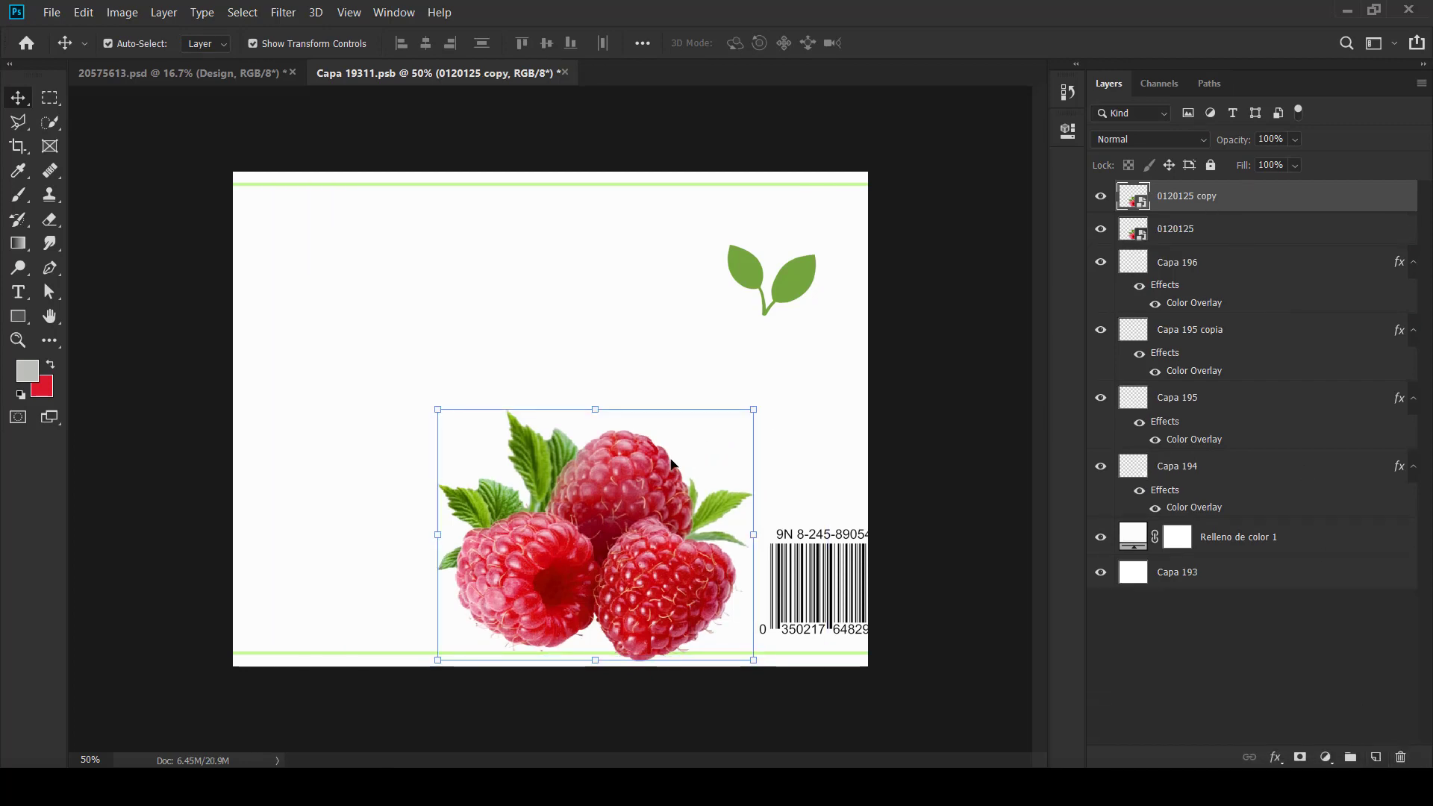
left_click_drag(672, 465, 418, 483)
key("ctrl+t")
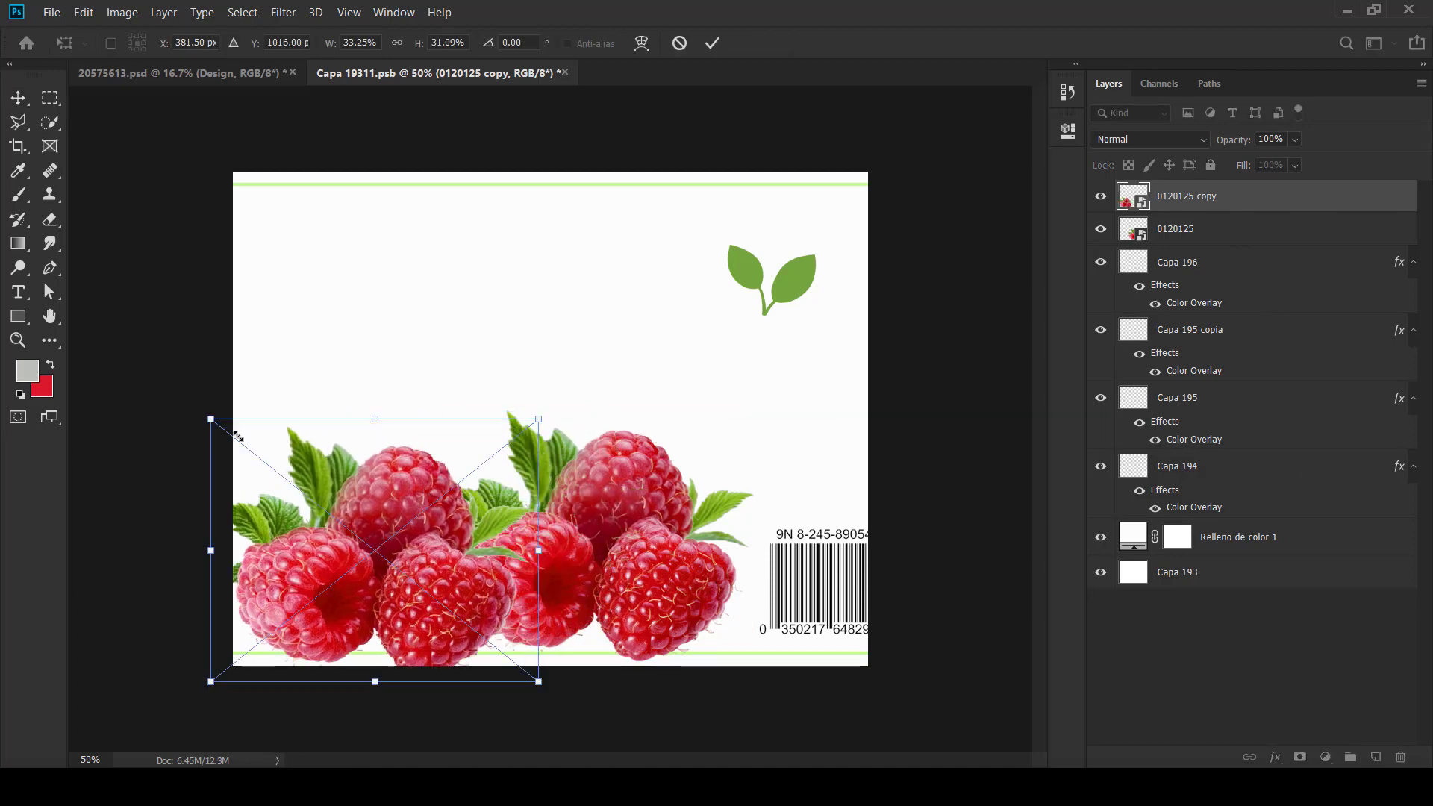
left_click(712, 43)
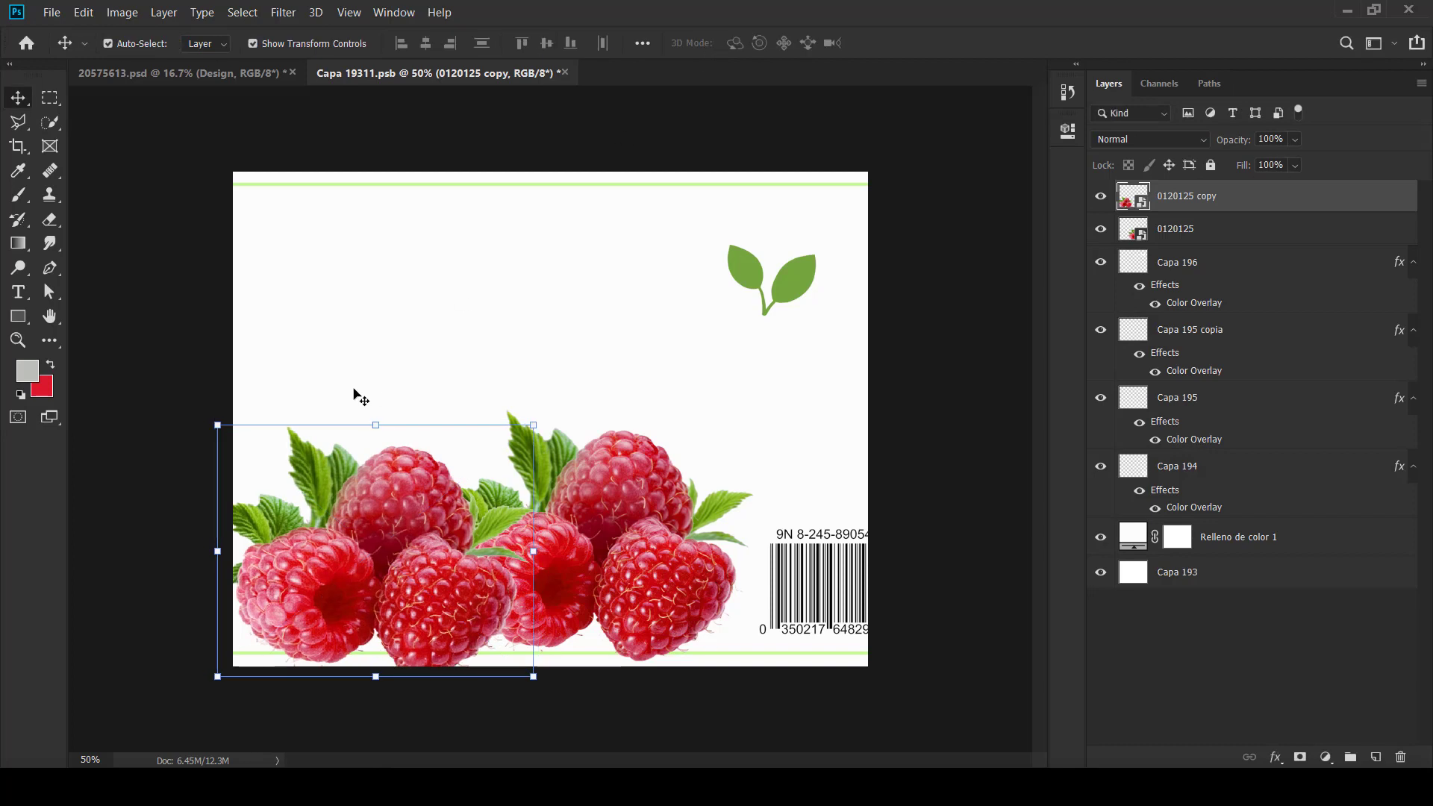
left_click_drag(216, 424, 263, 463)
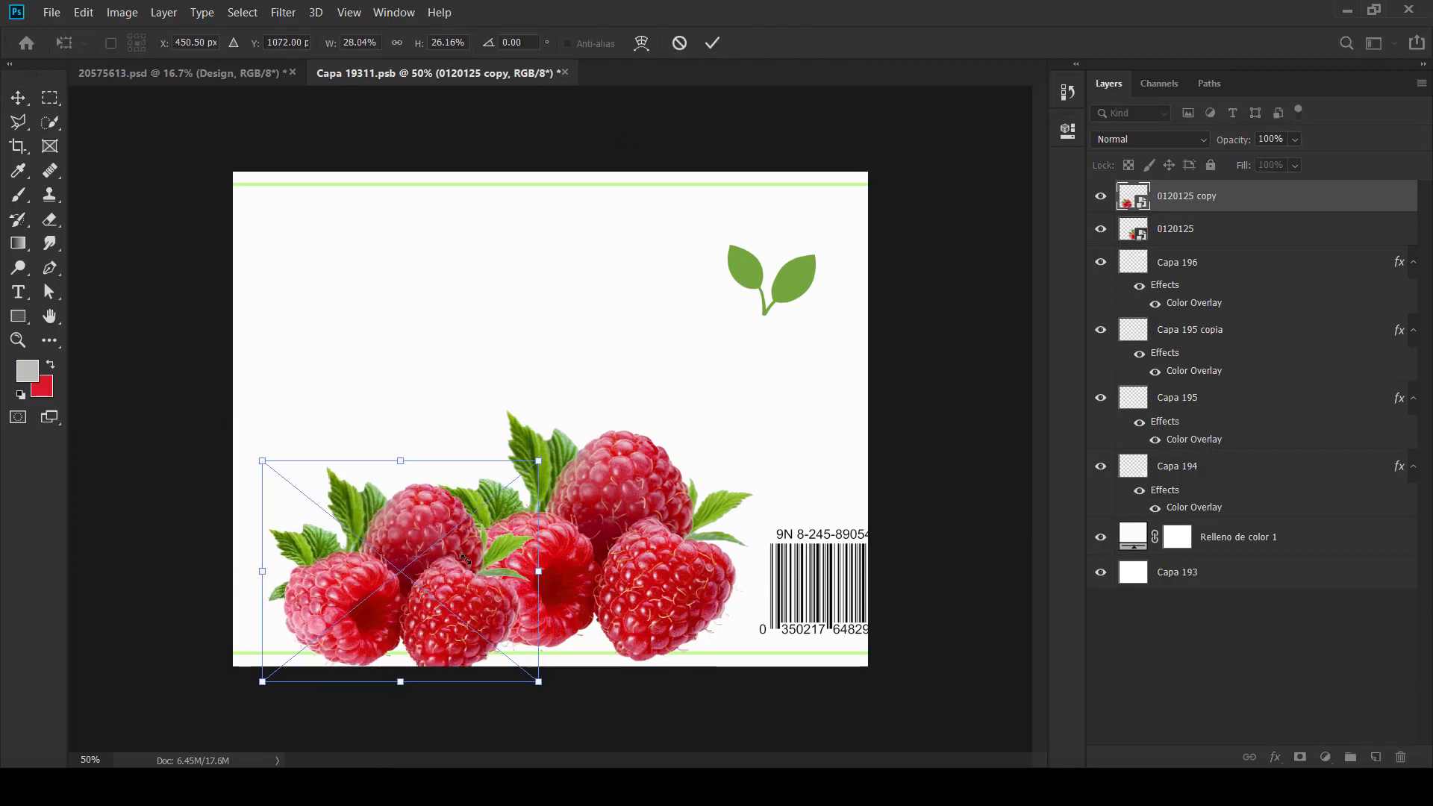
left_click_drag(471, 561, 444, 560)
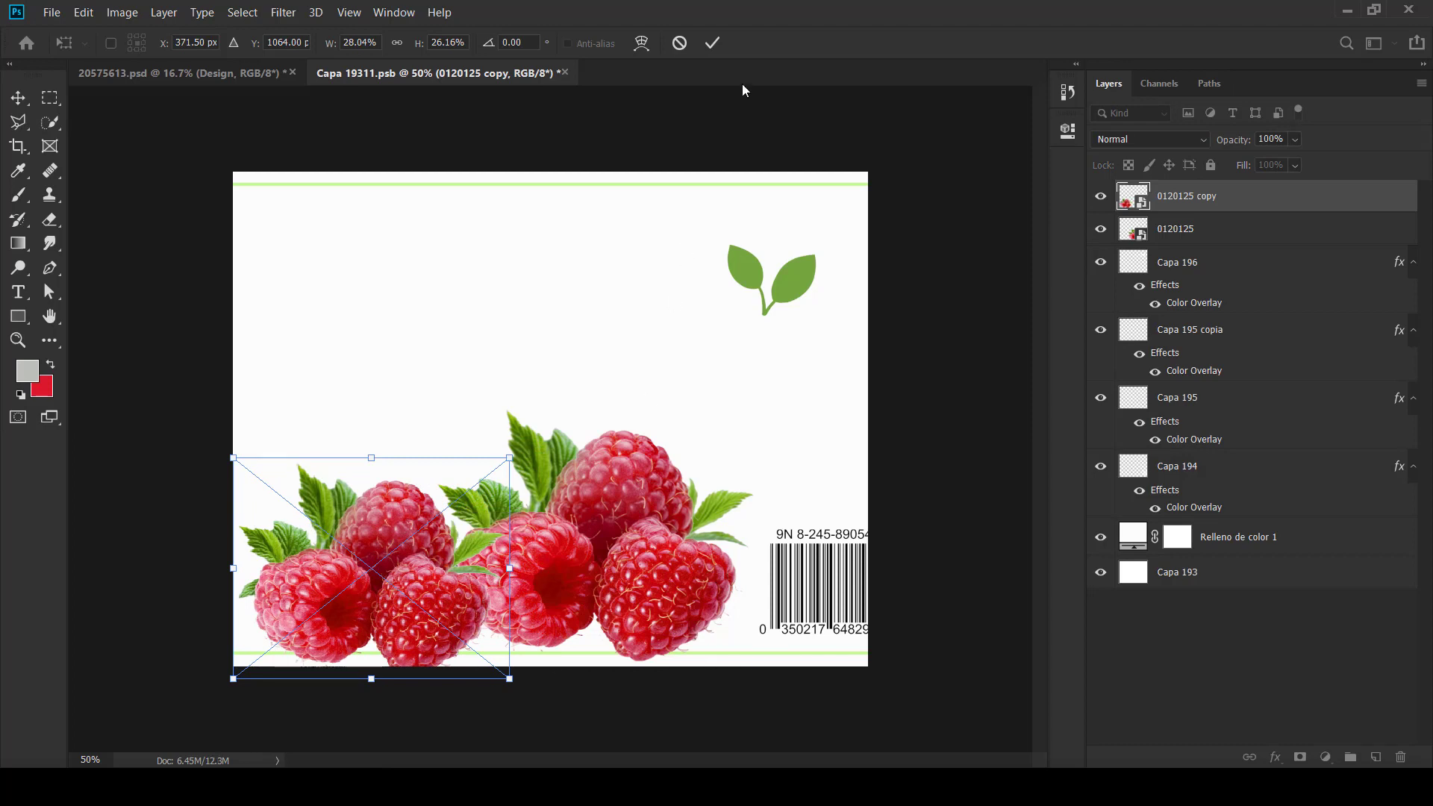
left_click(713, 43)
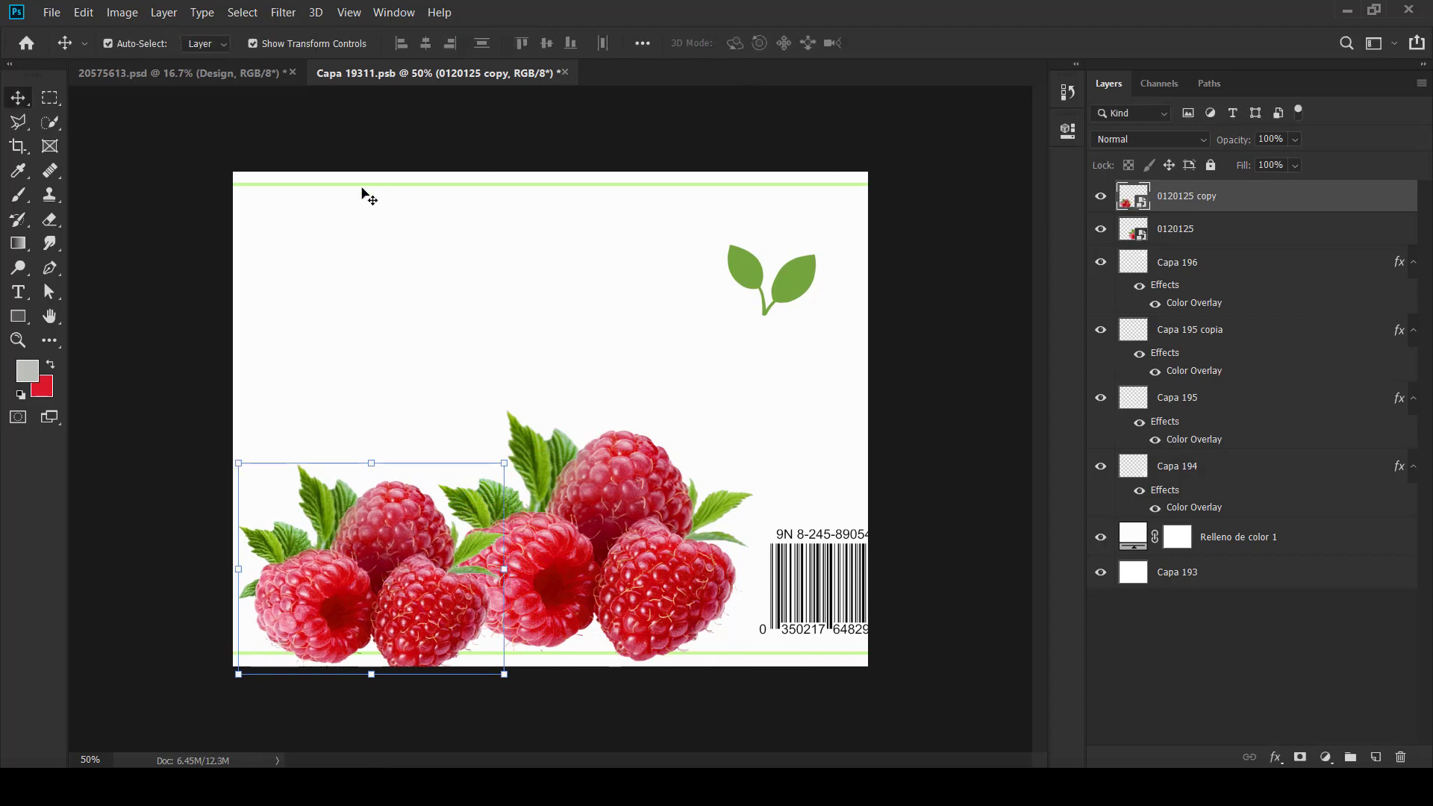
Step: Open halawani.png, unlock its background layer and delete the white area around the logo using the Magic Wand
left_click(51, 12)
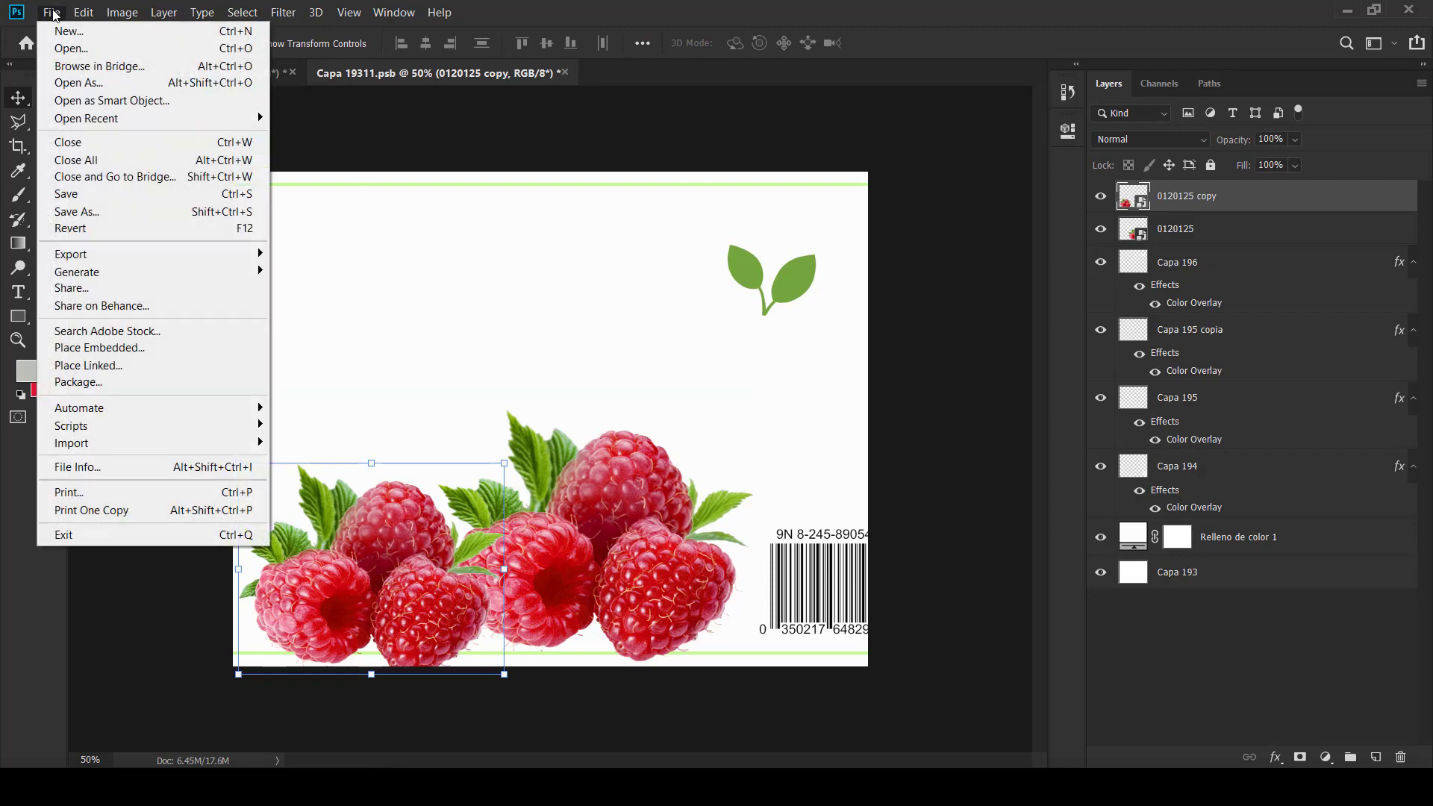
left_click(67, 47)
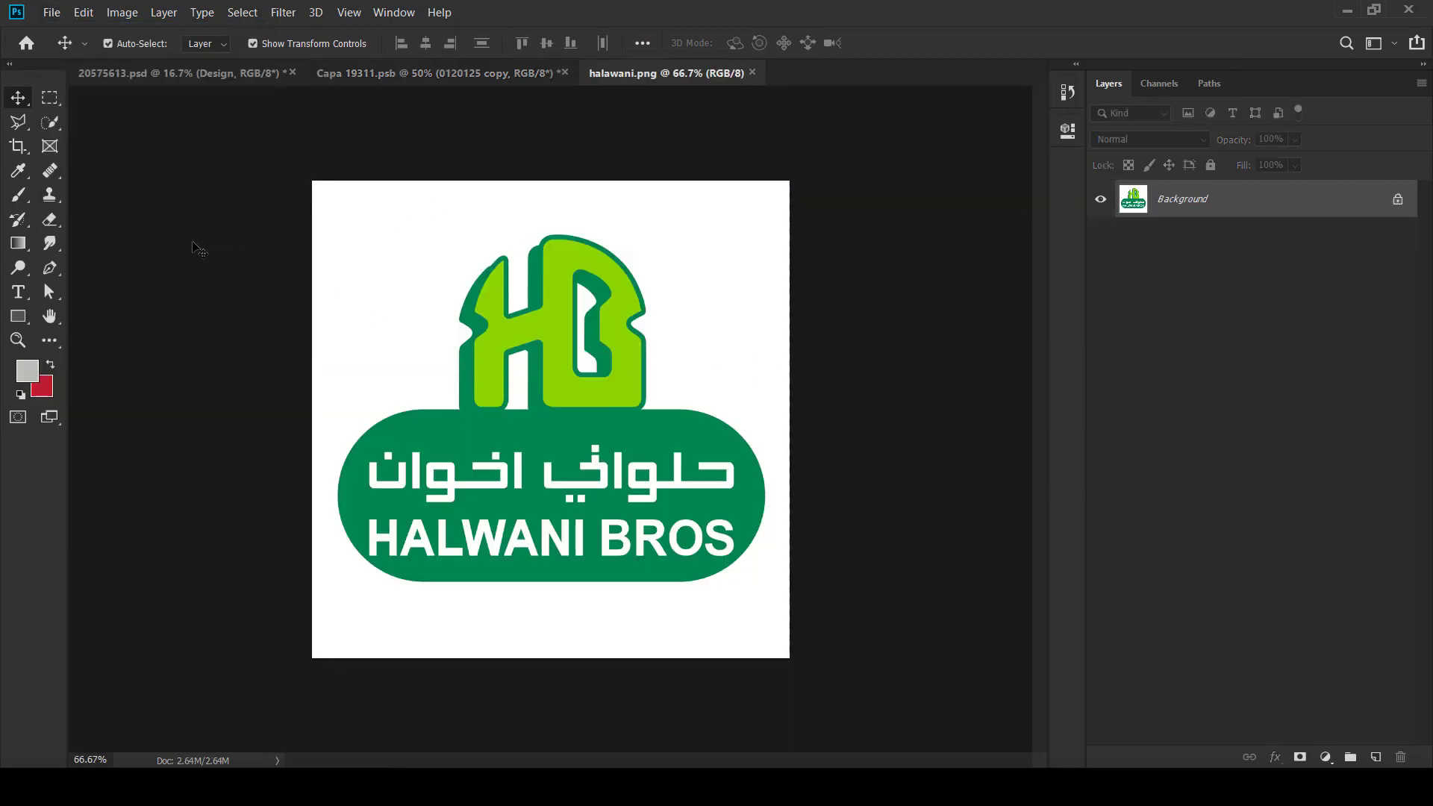
left_click(54, 123)
left_click(118, 140)
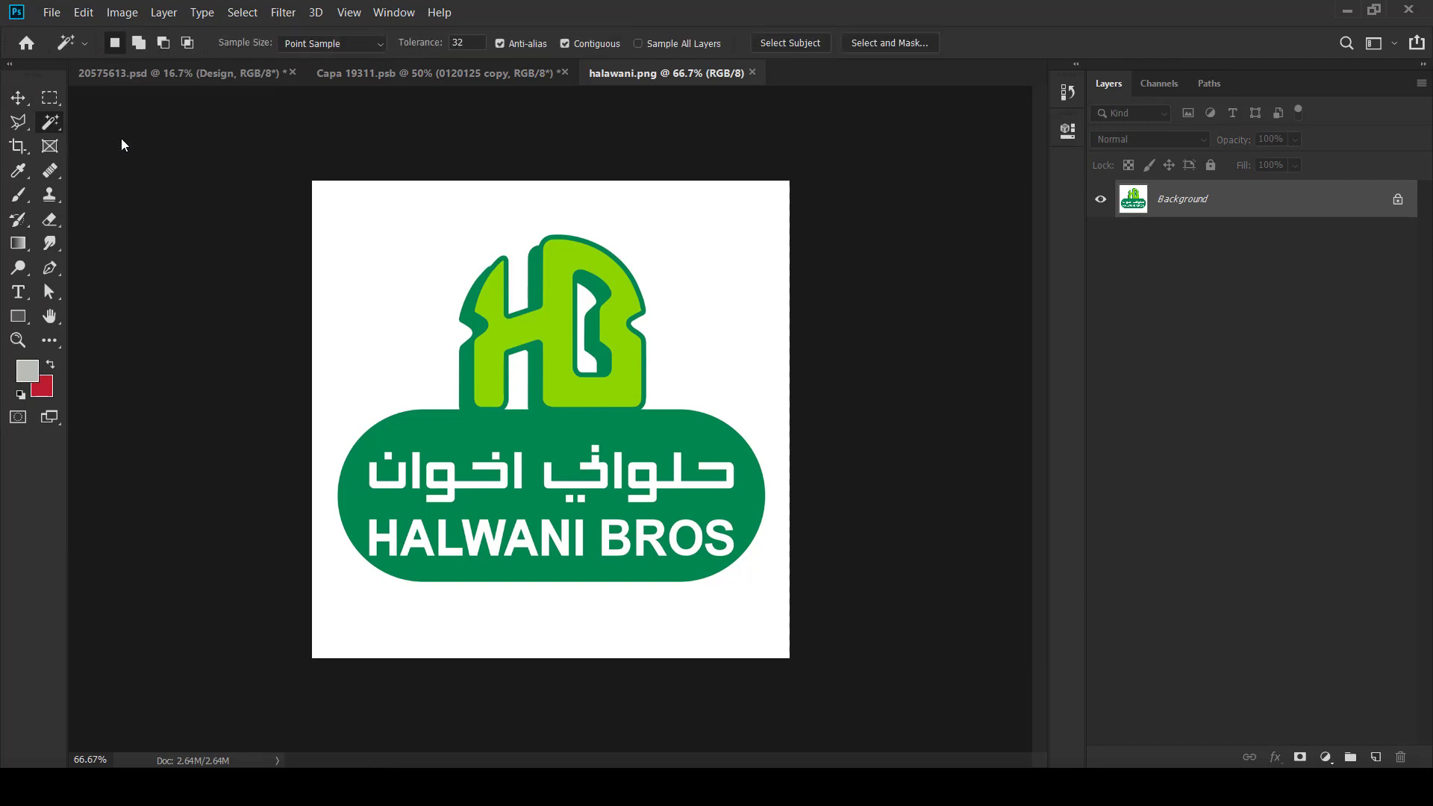
left_click(372, 239)
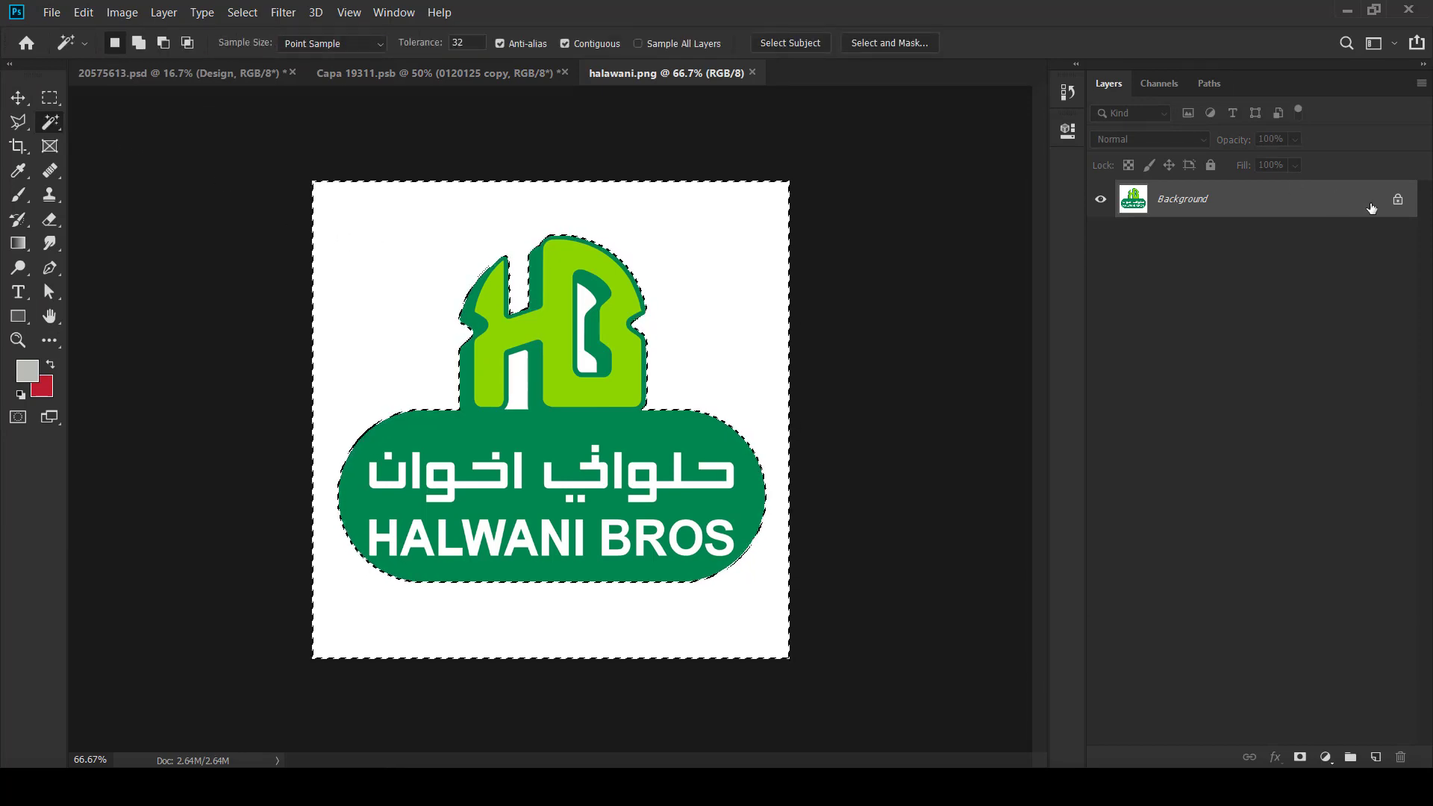
left_click(1399, 200)
key("Delete")
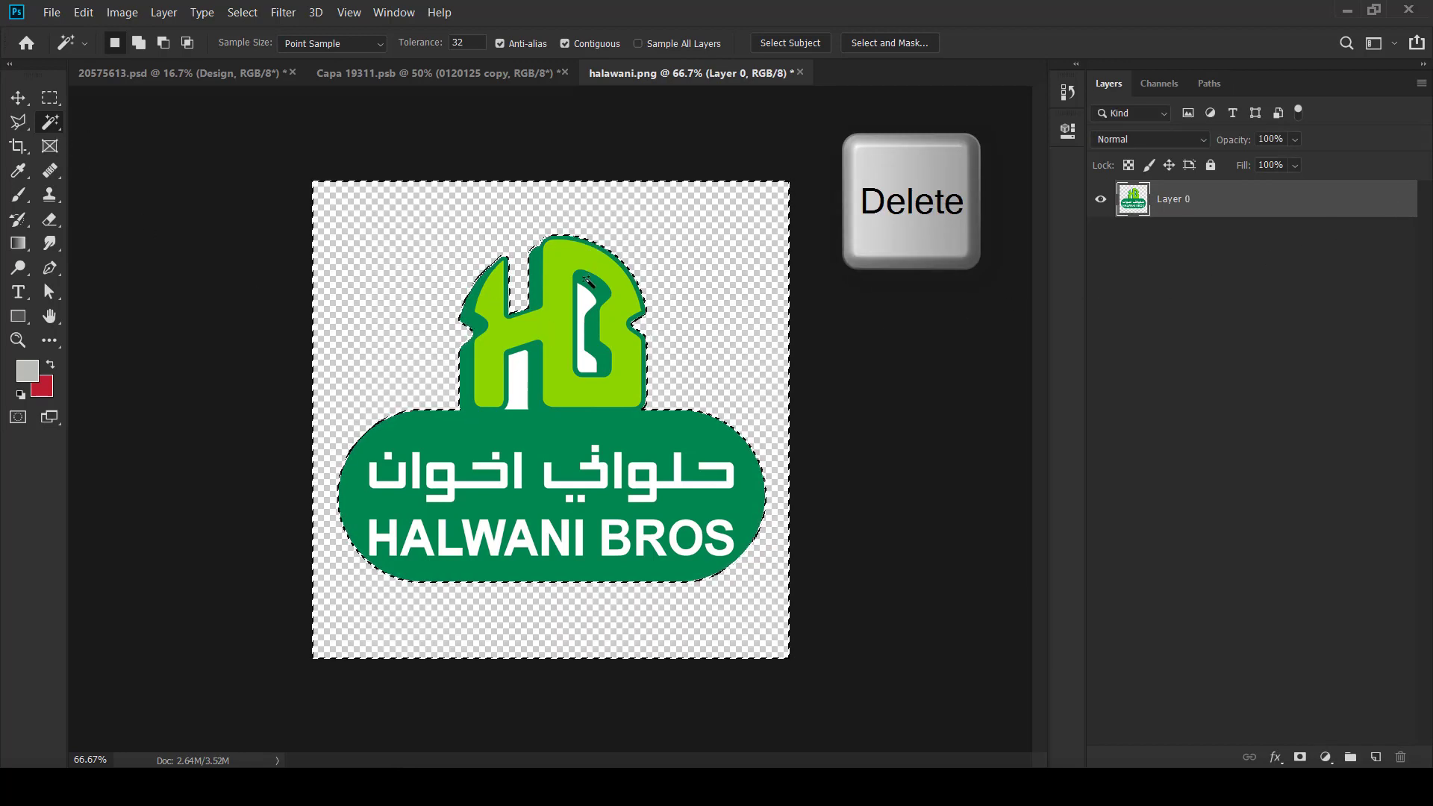
Step: Delete the remaining white areas enclosed by the logo's HB letters and clear the selection
left_click(587, 302)
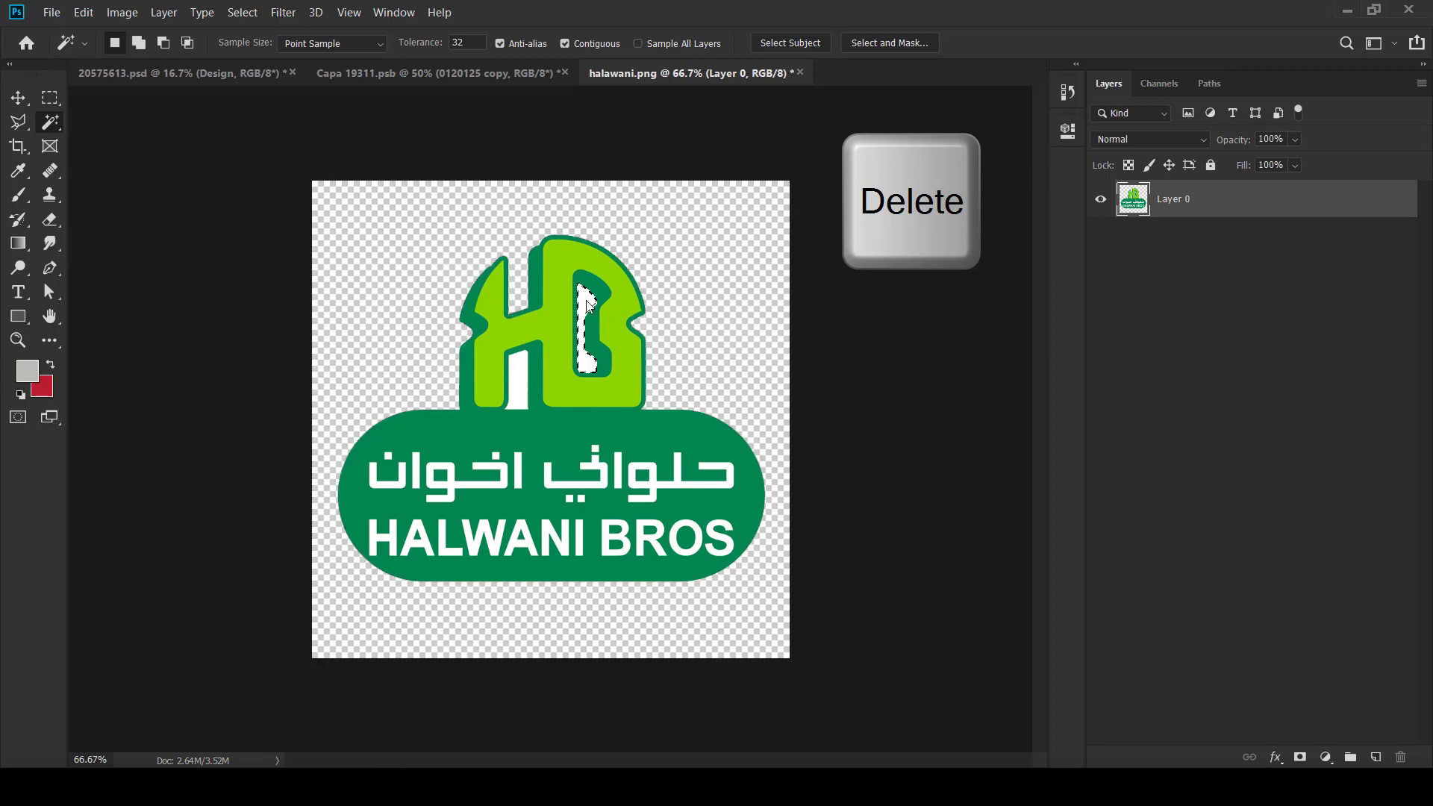
key("Delete")
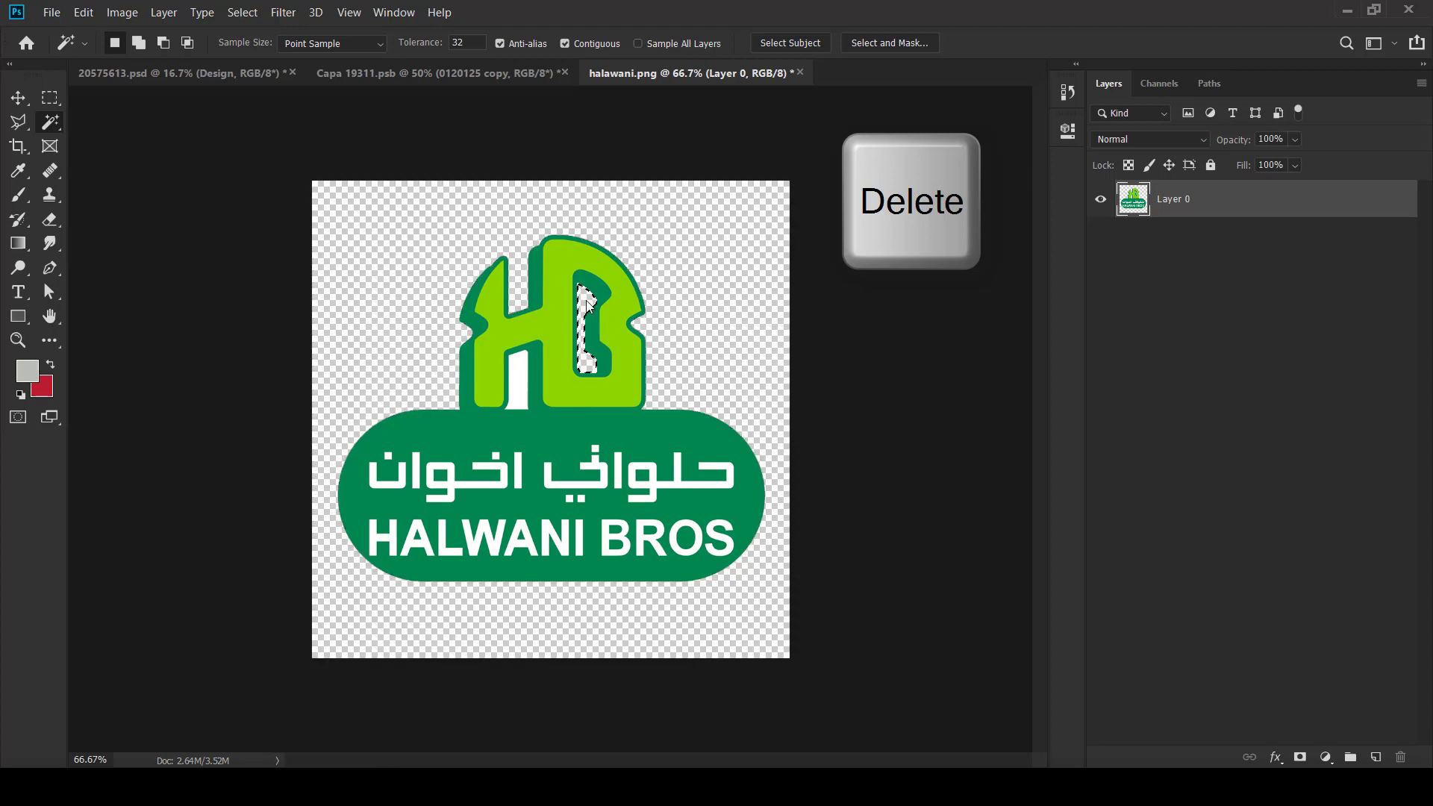
left_click(517, 389)
key("Delete")
key("v")
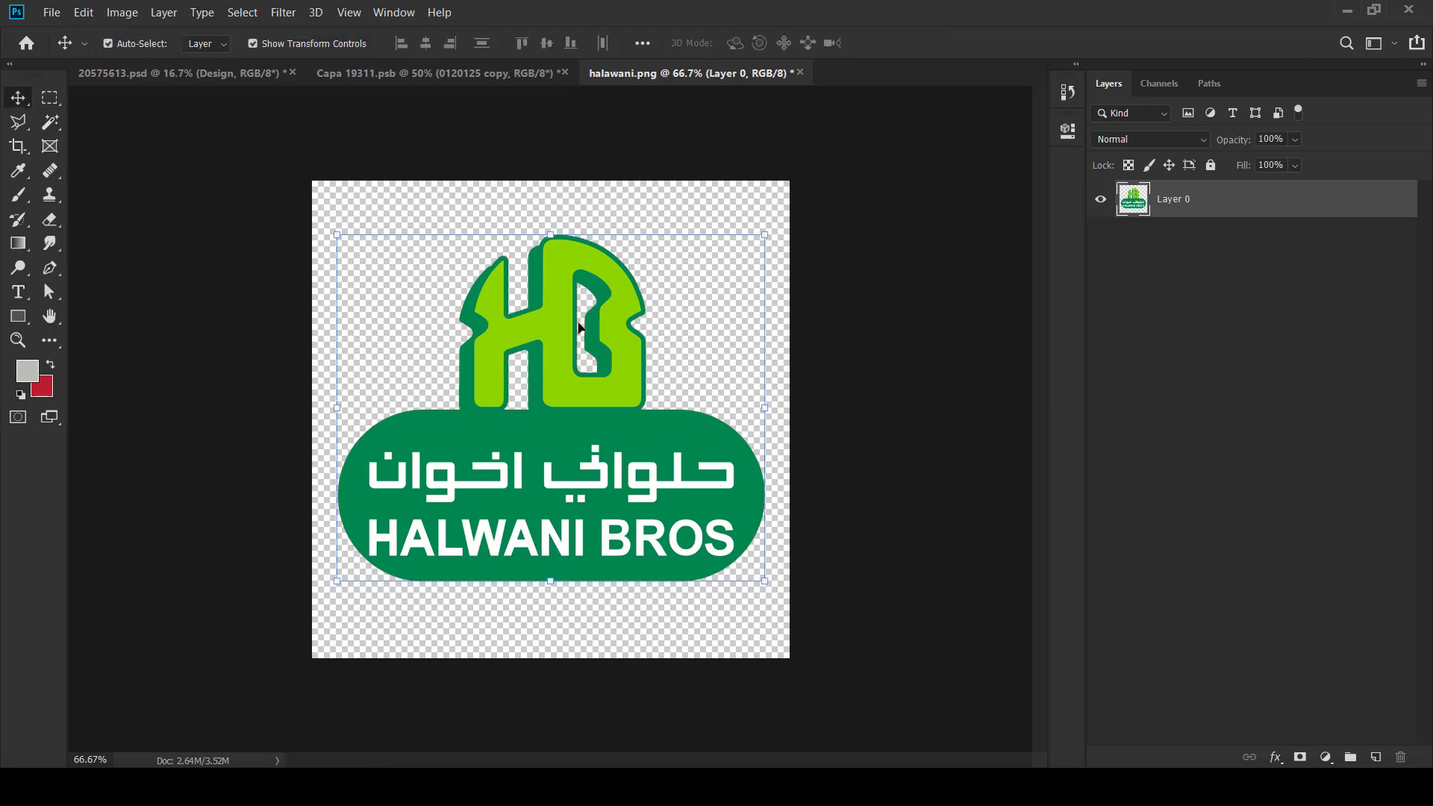
Step: Copy the cut-out Halwani Bros logo into the label document Capa 19311.psb, accepting the color profile conversion
left_click(75, 13)
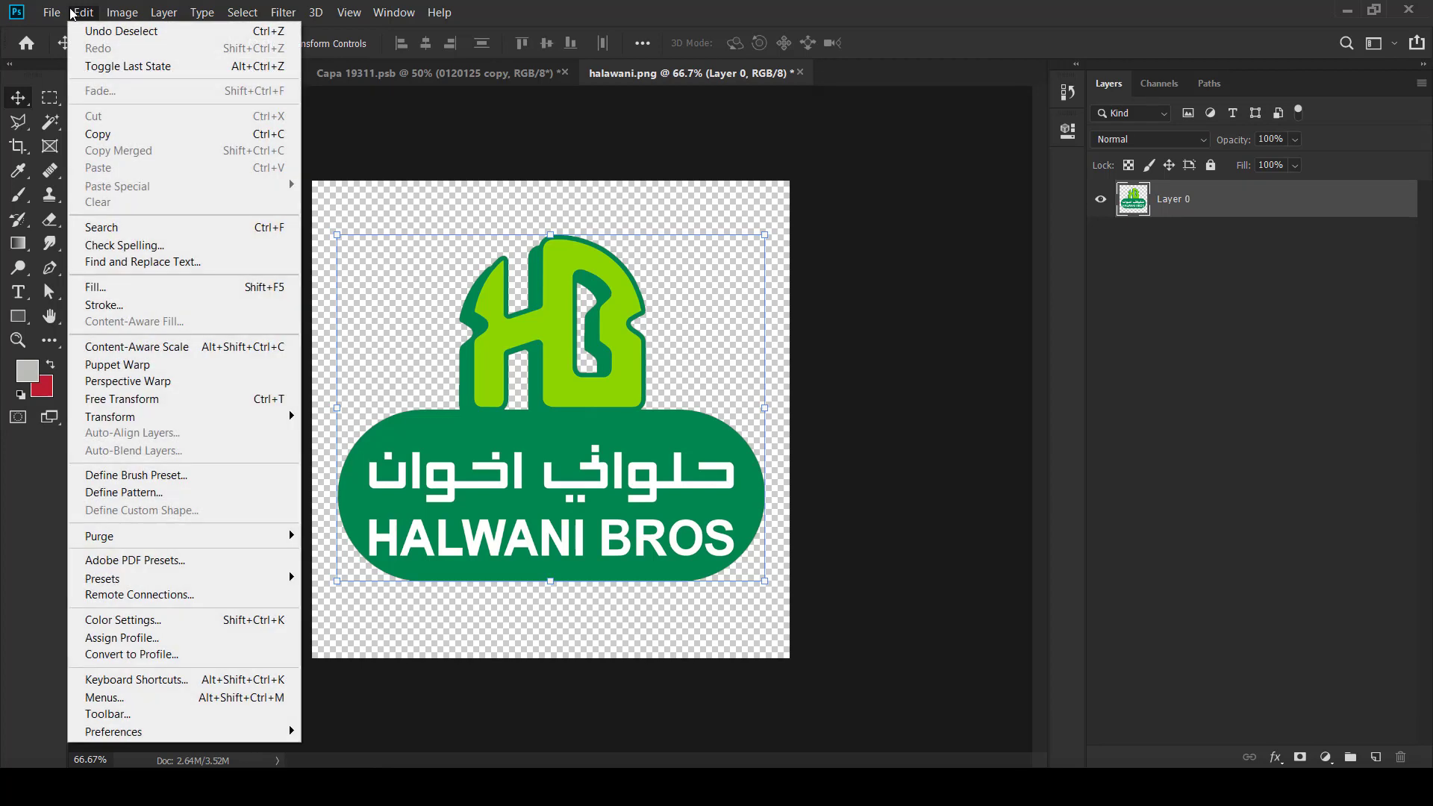
left_click(97, 134)
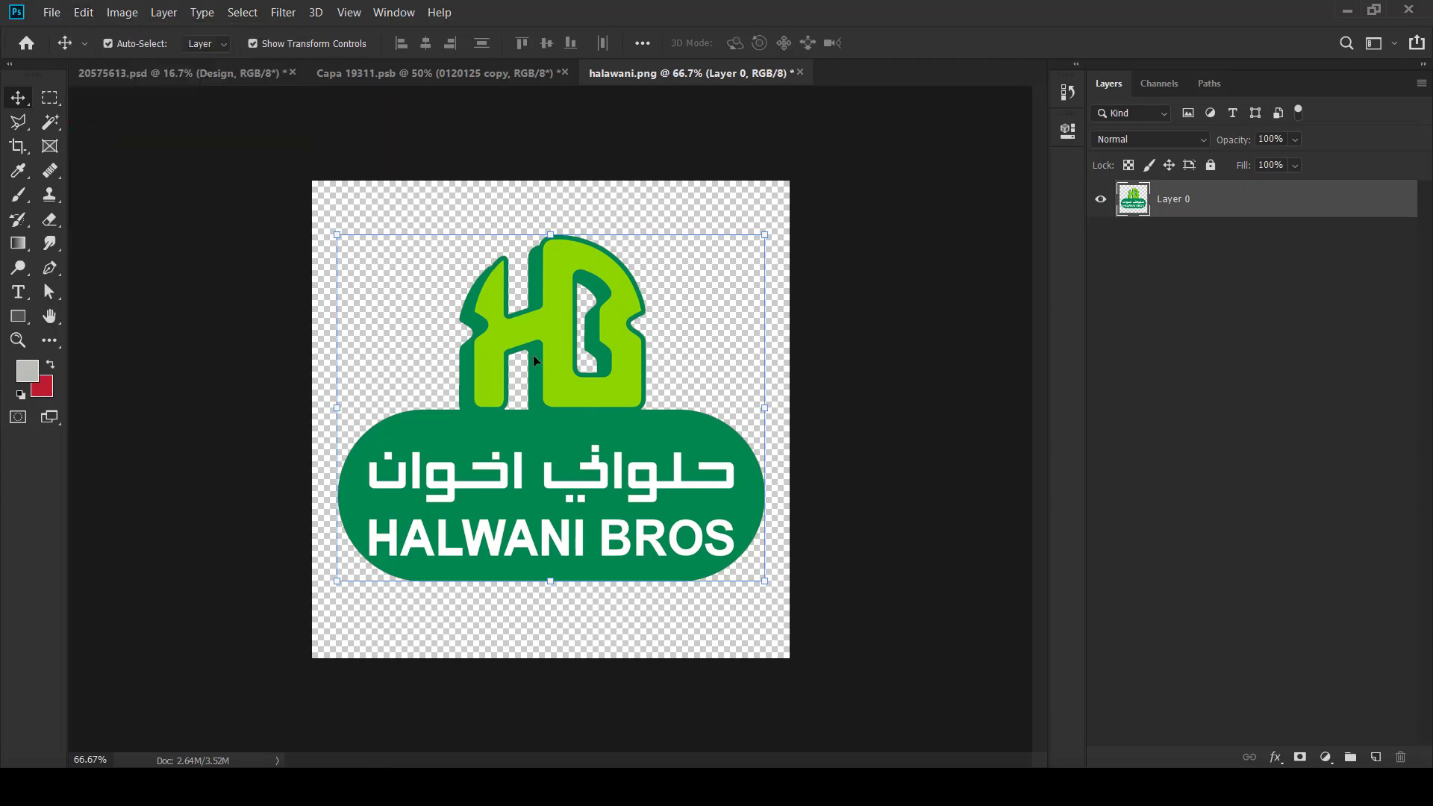
left_click(504, 74)
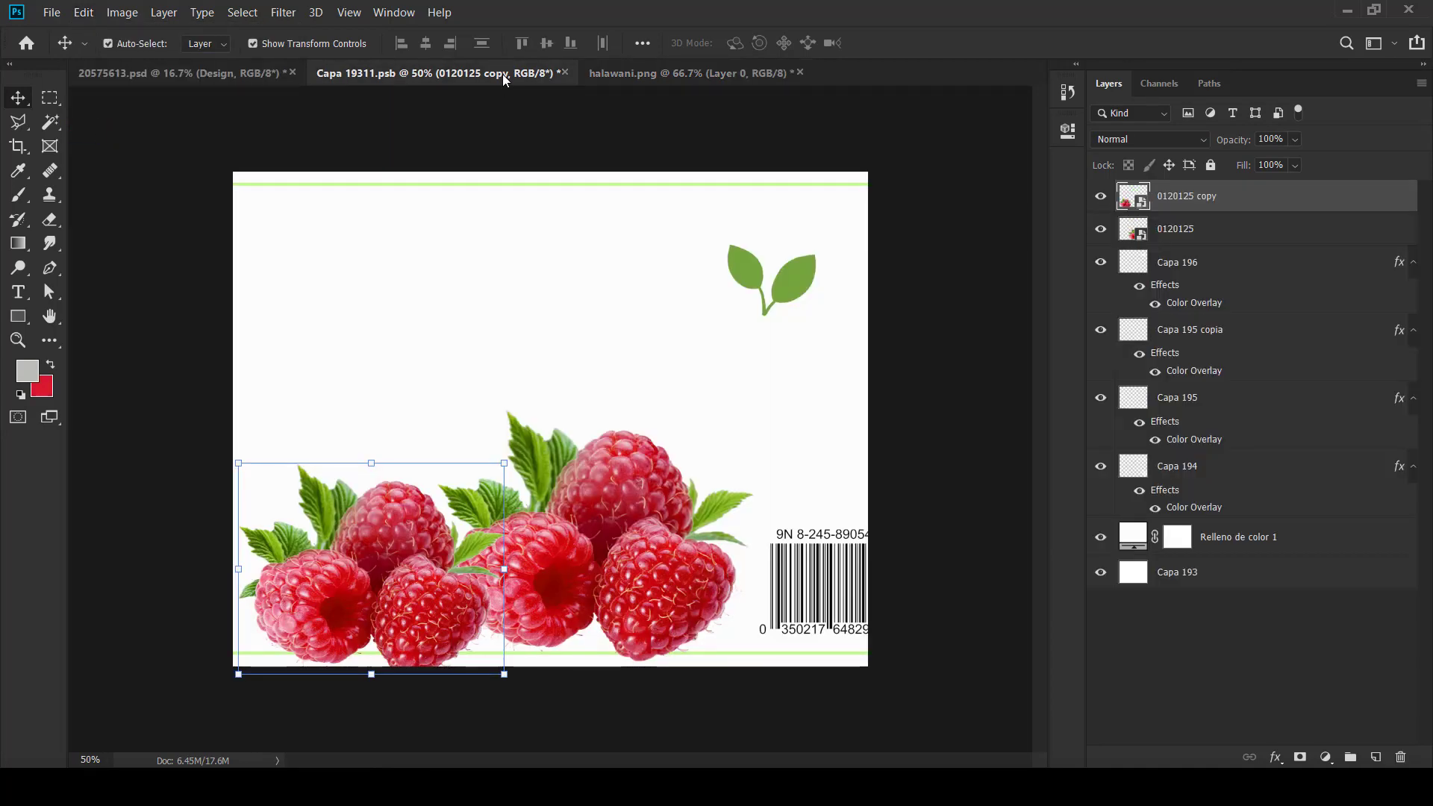
left_click(85, 14)
left_click(99, 167)
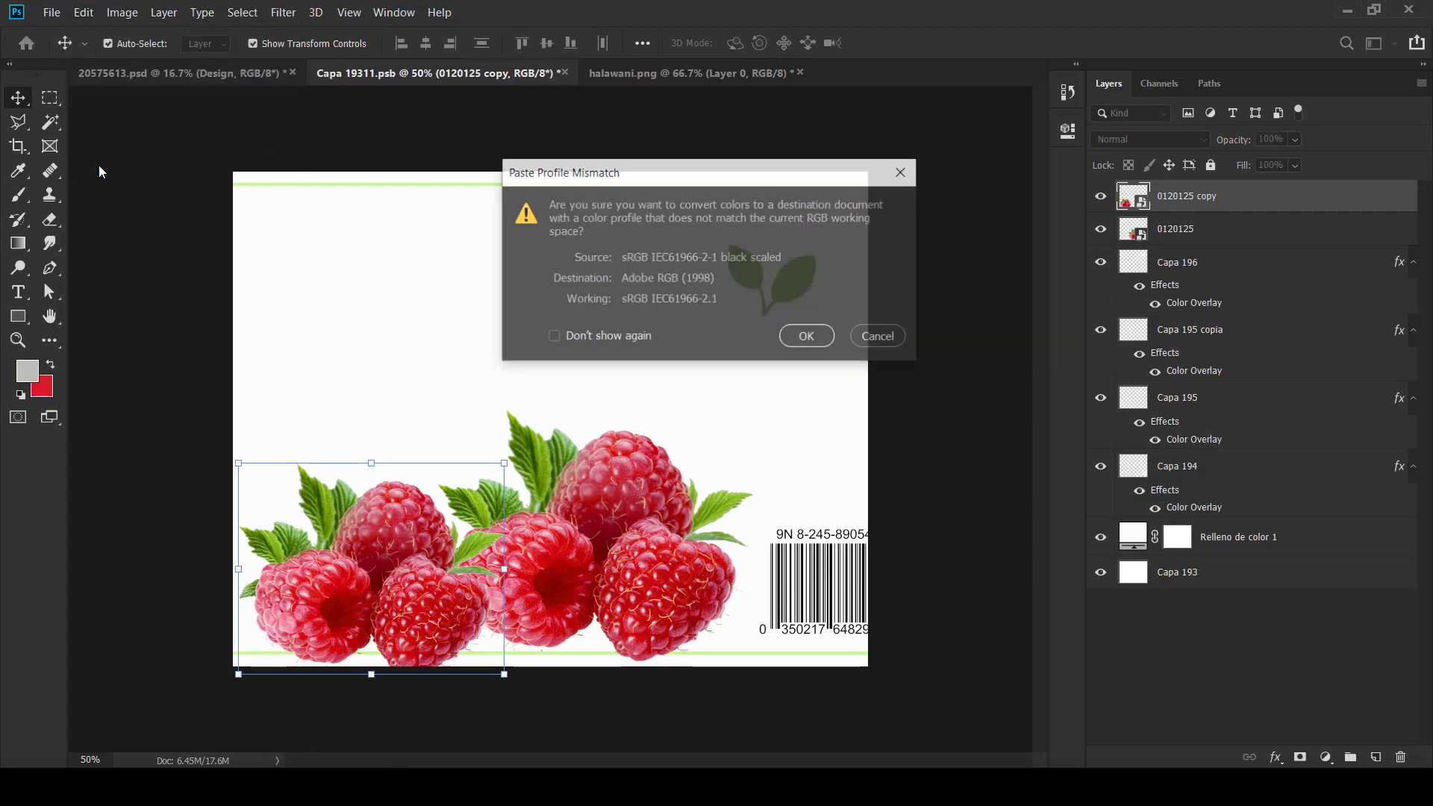
left_click(805, 334)
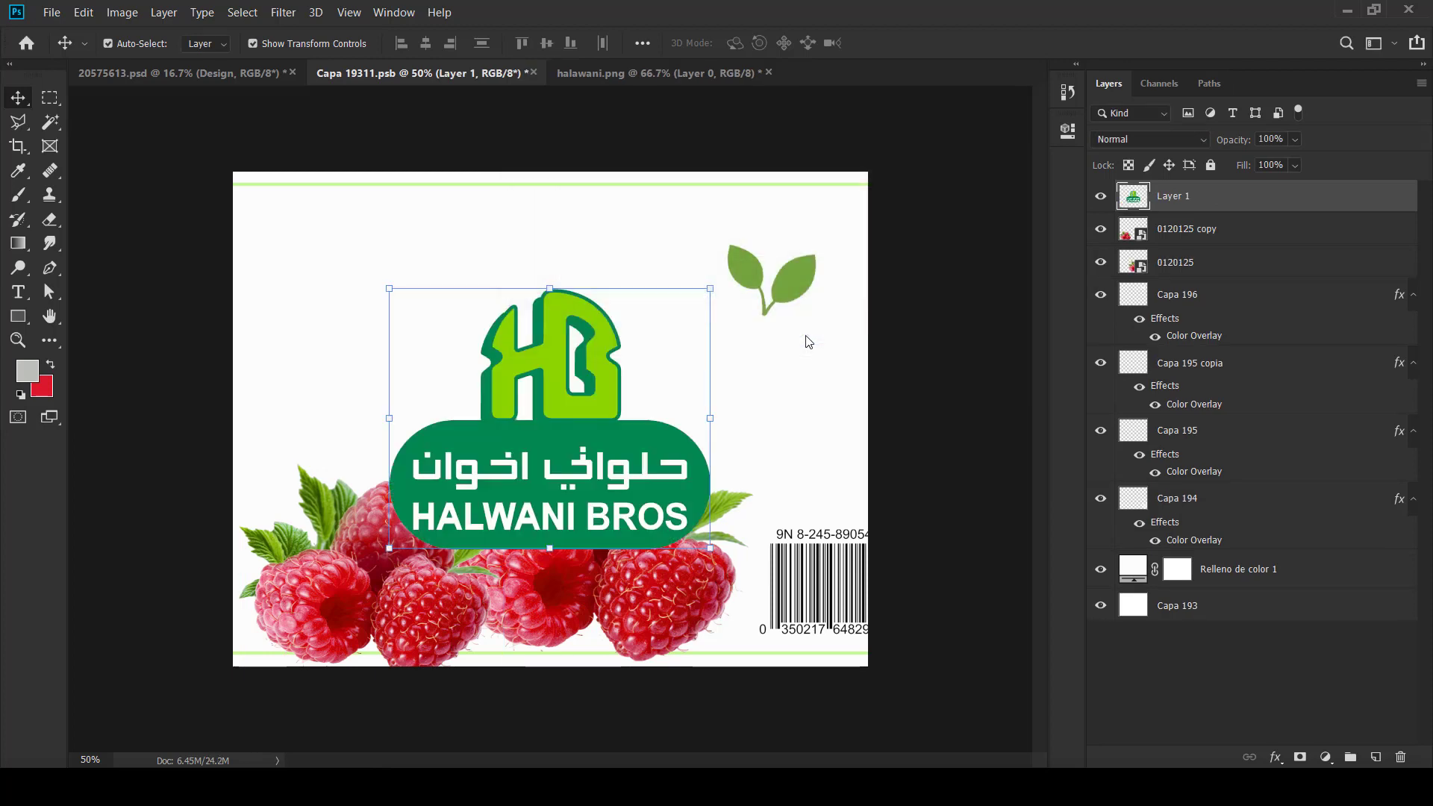
Step: Scale the logo to about 38.8% and place it at the label's upper middle, above the raspberries
left_click_drag(598, 424, 597, 326)
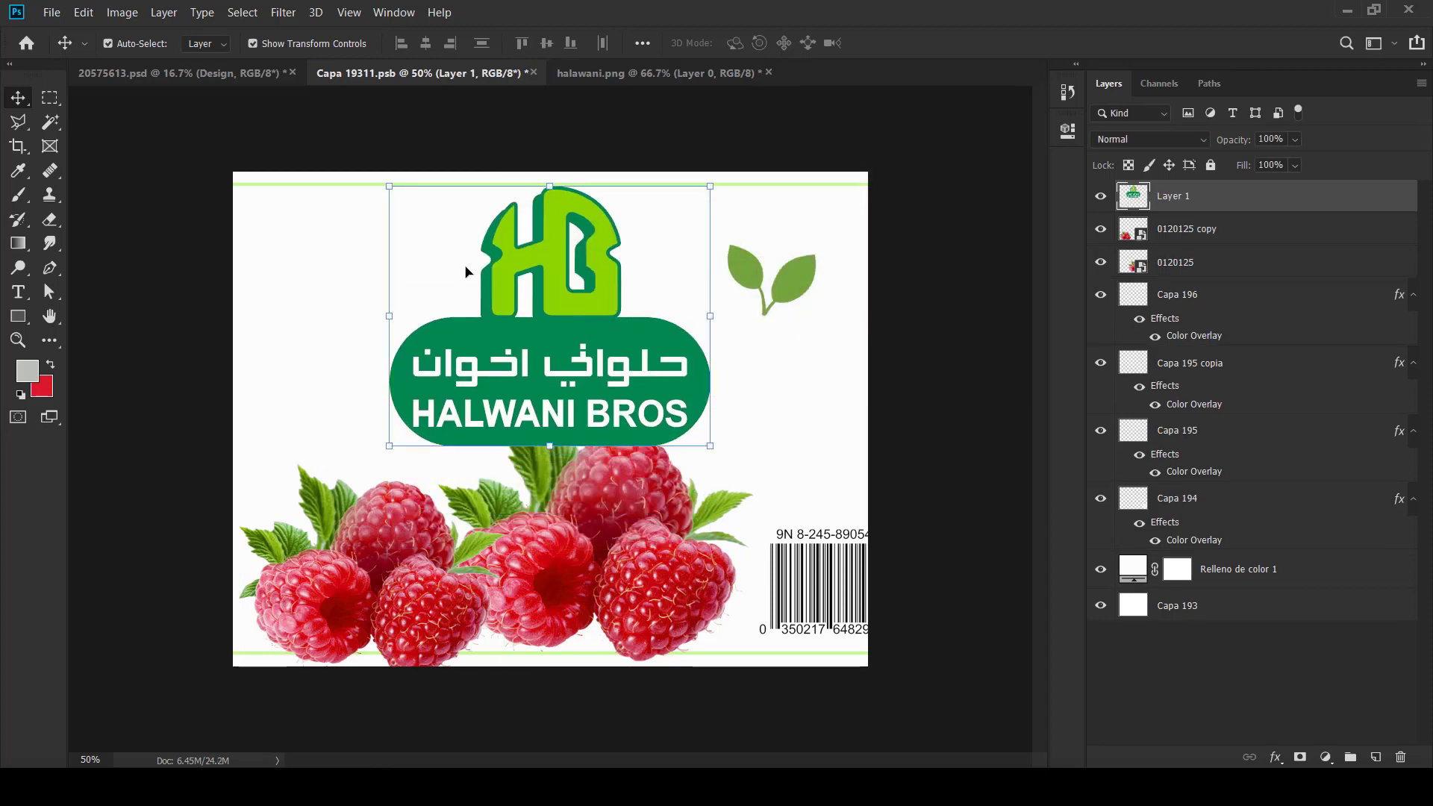
left_click_drag(392, 188, 539, 307)
left_click_drag(644, 404, 577, 301)
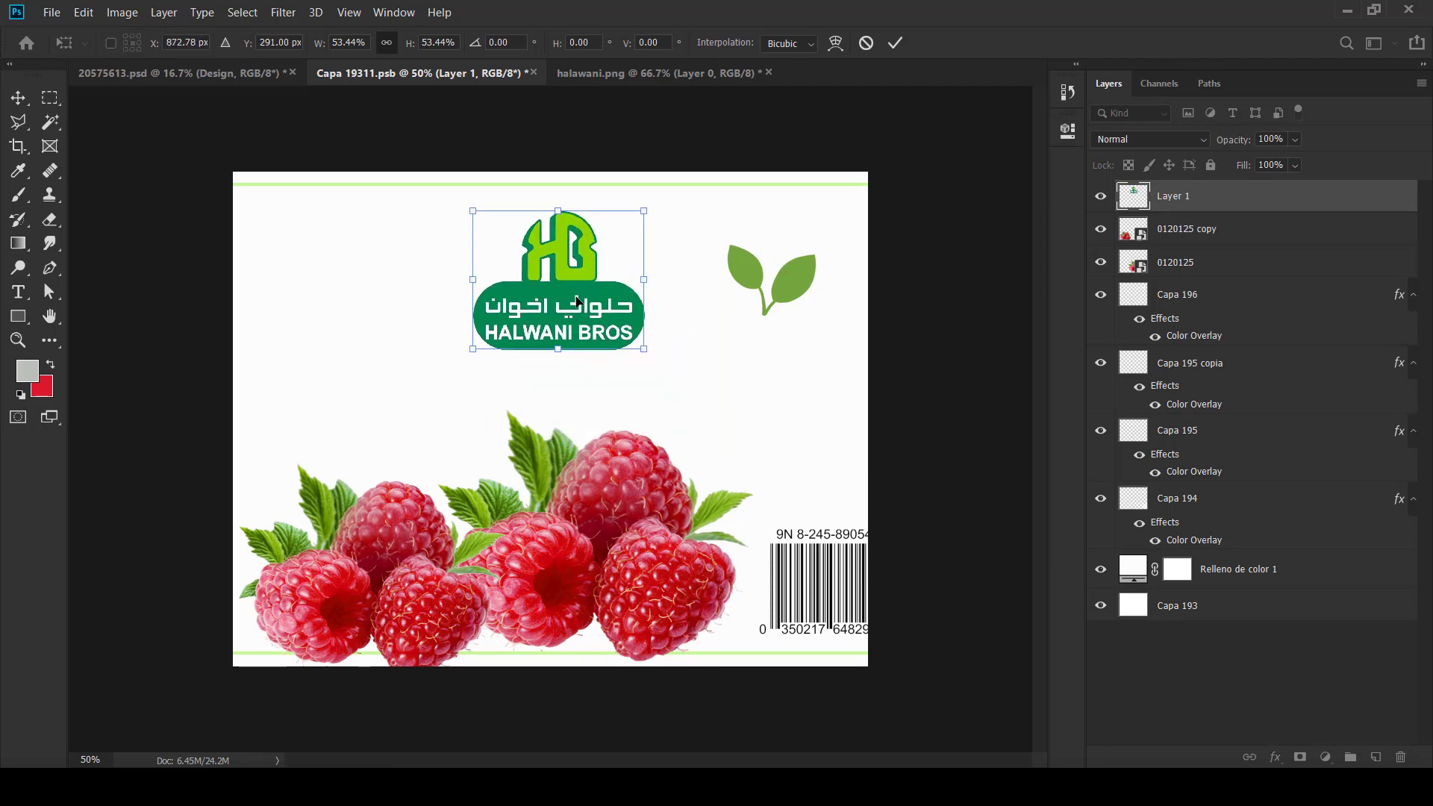
left_click_drag(642, 347, 599, 281)
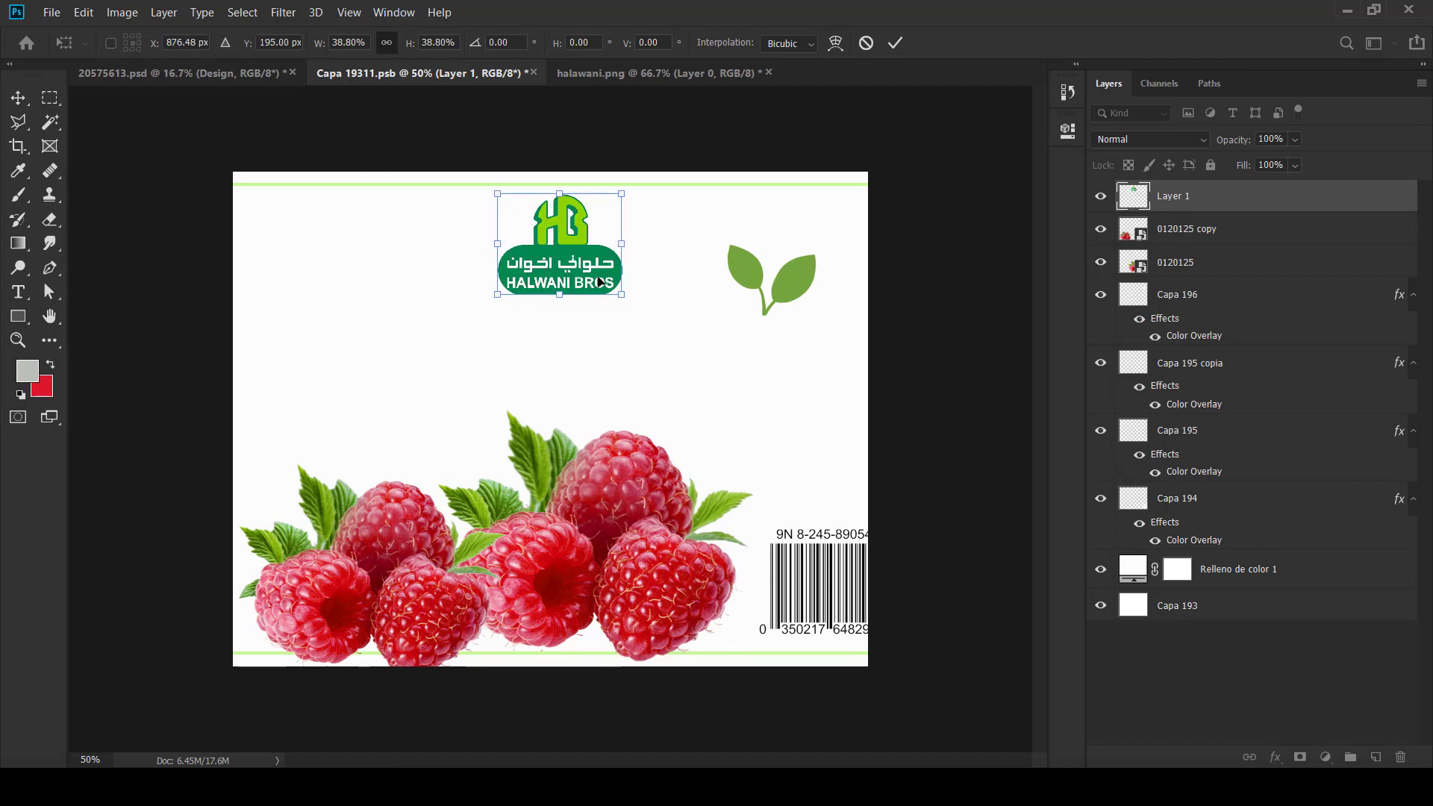
left_click(888, 51)
Step: Change the Color Overlay of the leaf icon layer Capa 196 to dark green 4b6116, sampled from the raspberry leaves
double_click(1307, 294)
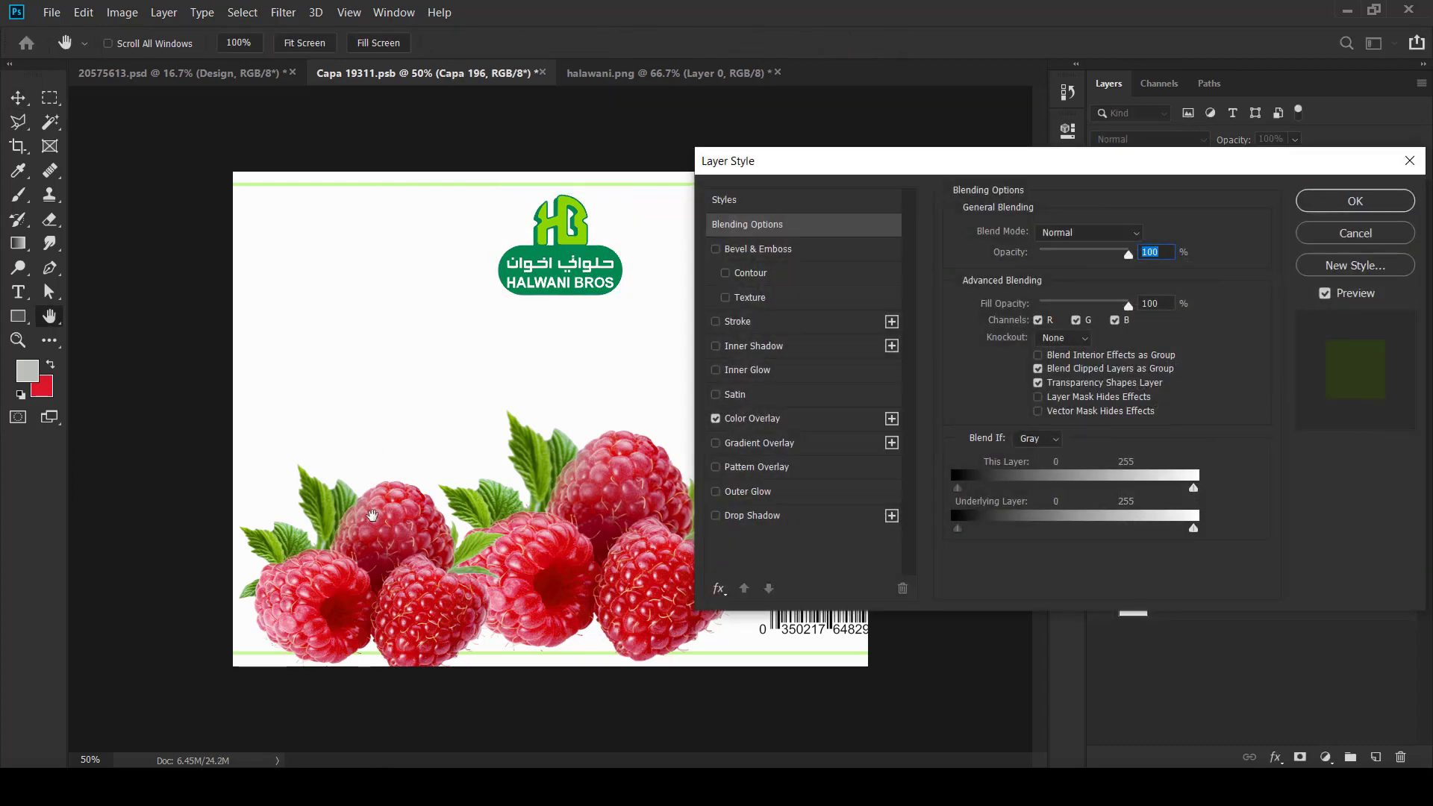
left_click(771, 424)
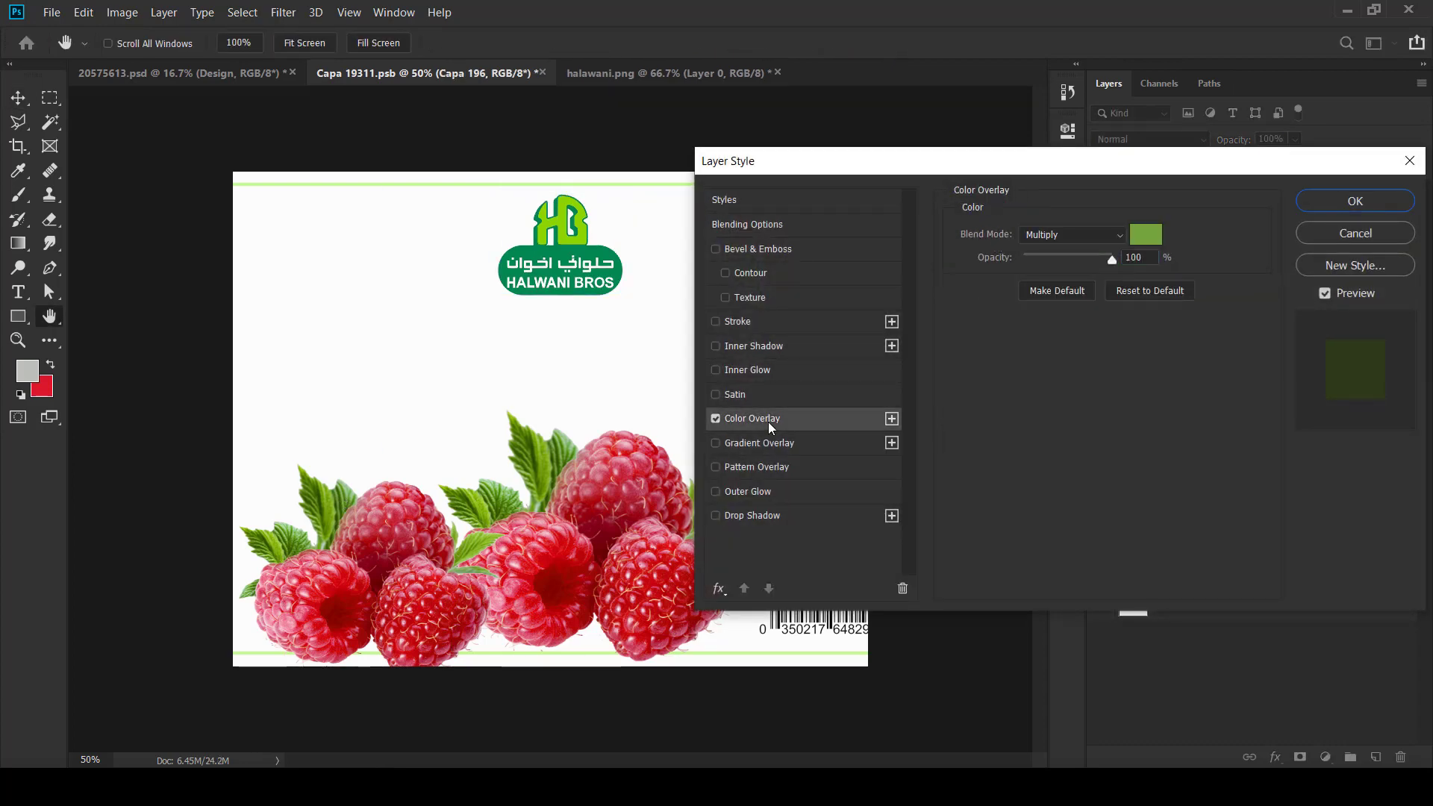
left_click(1155, 232)
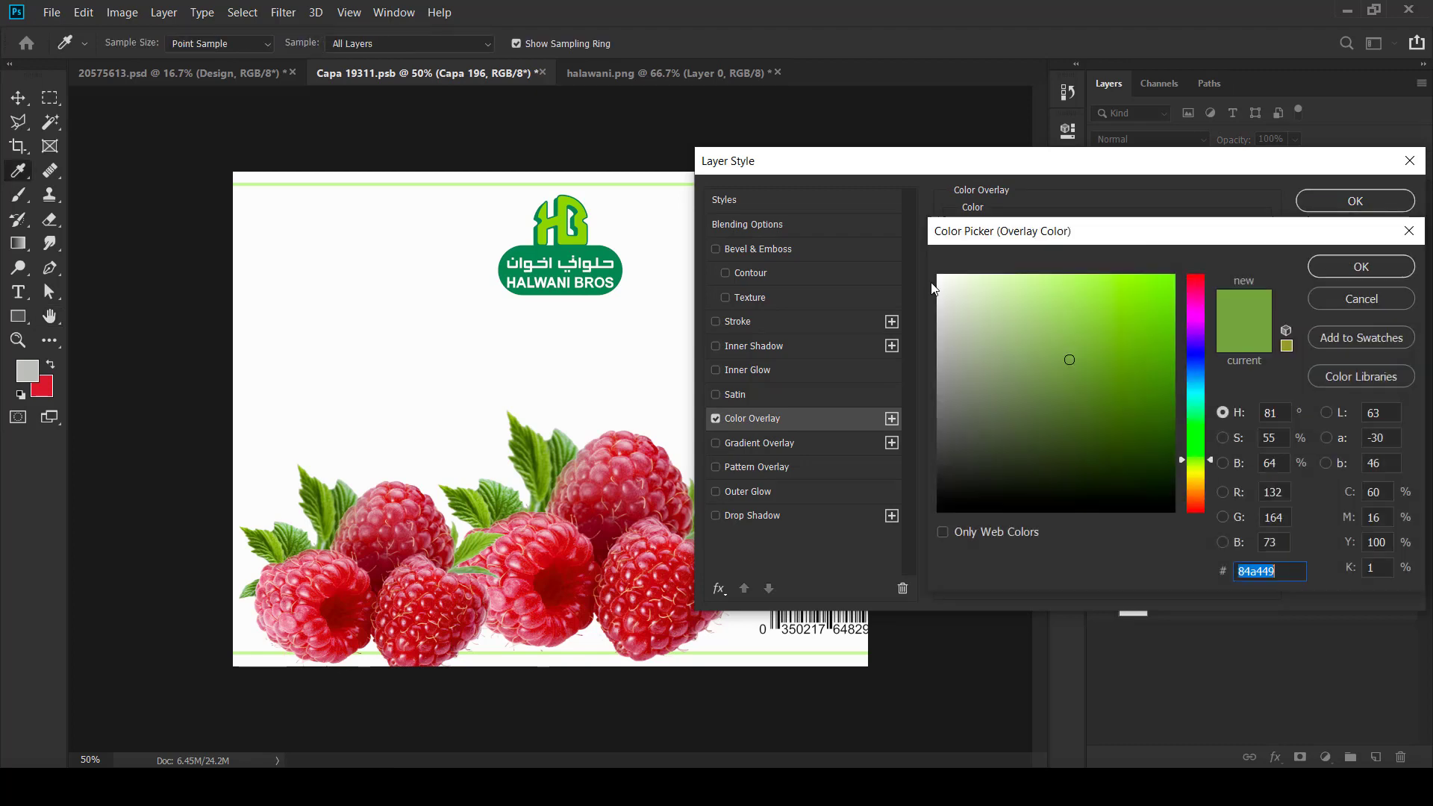
left_click(320, 489)
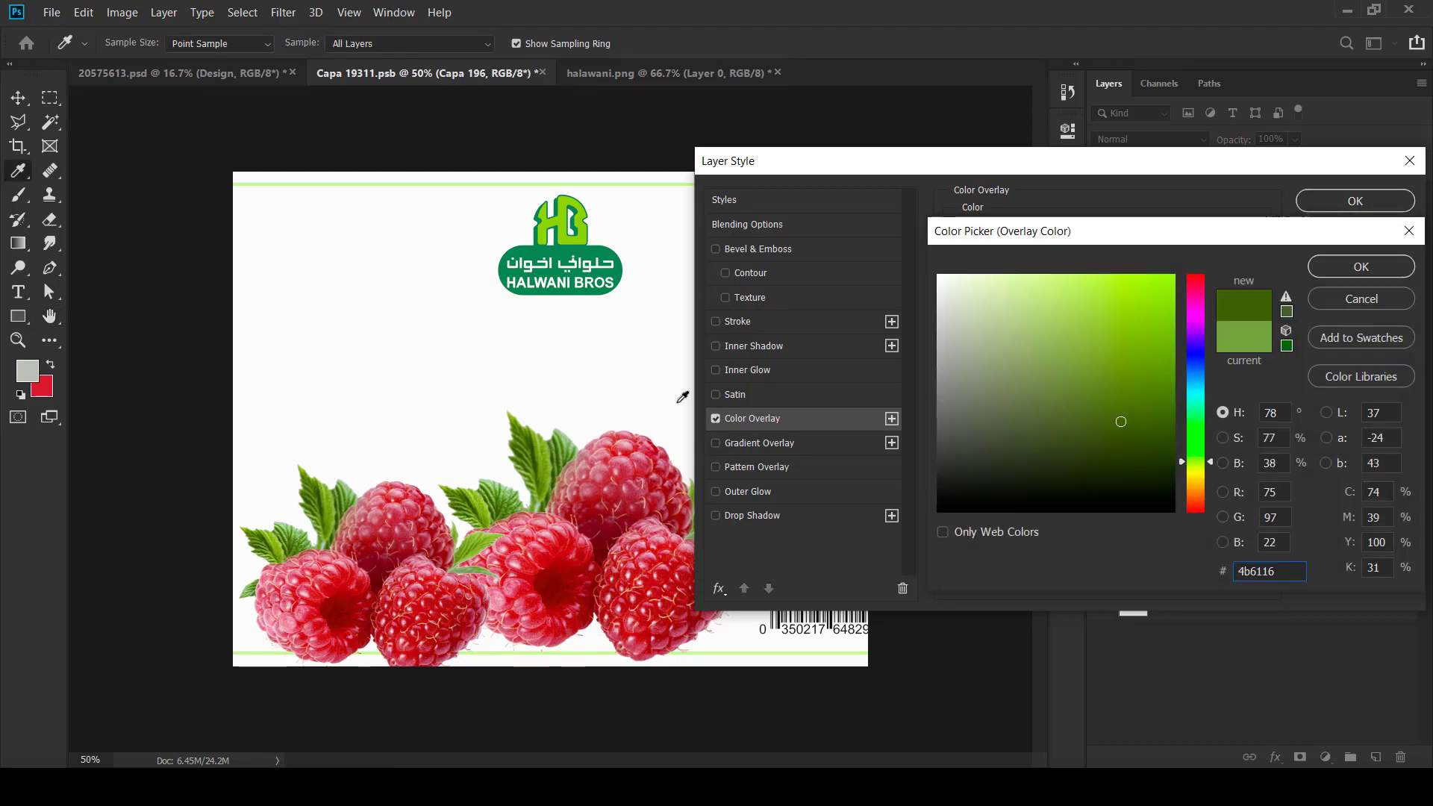
left_click(1362, 266)
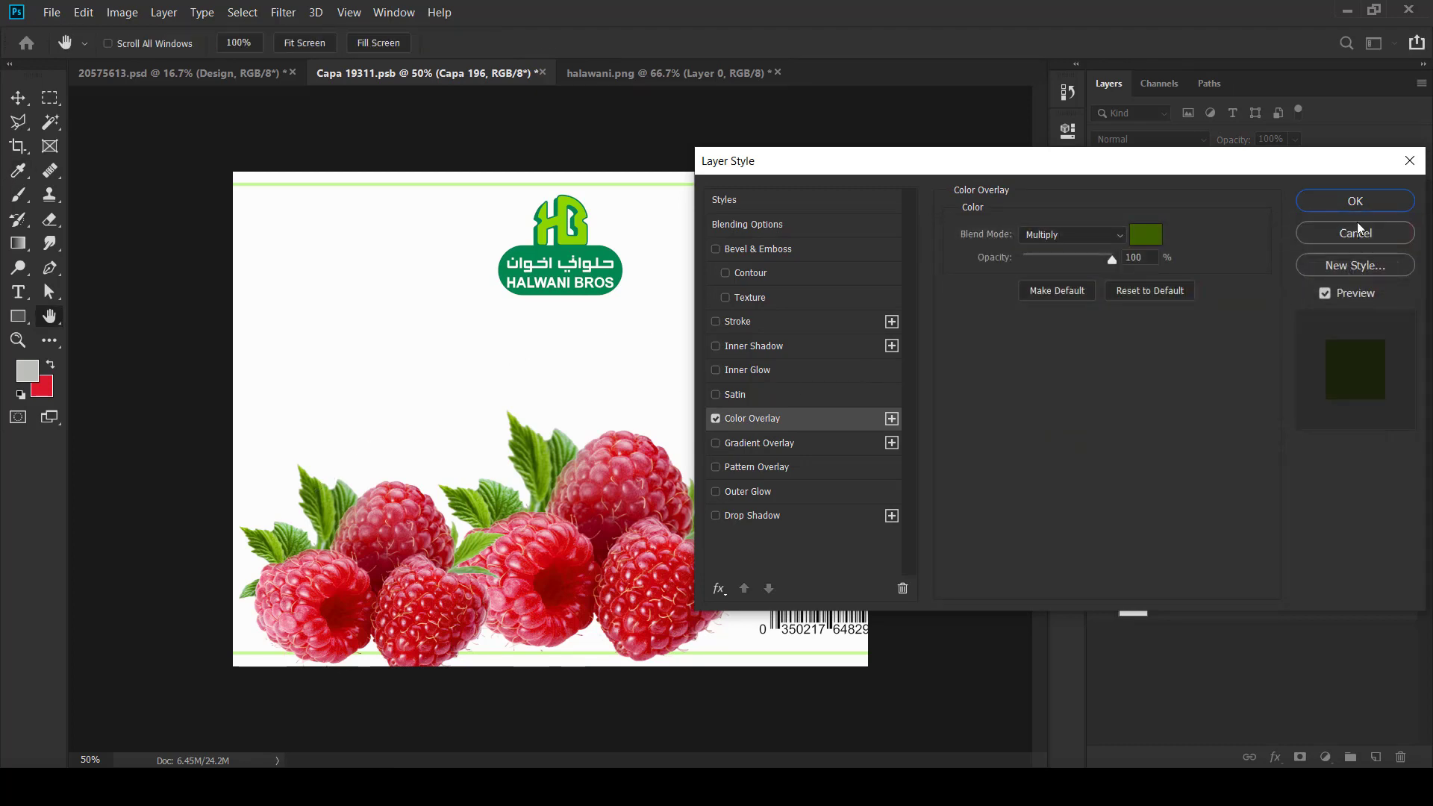
left_click(1363, 200)
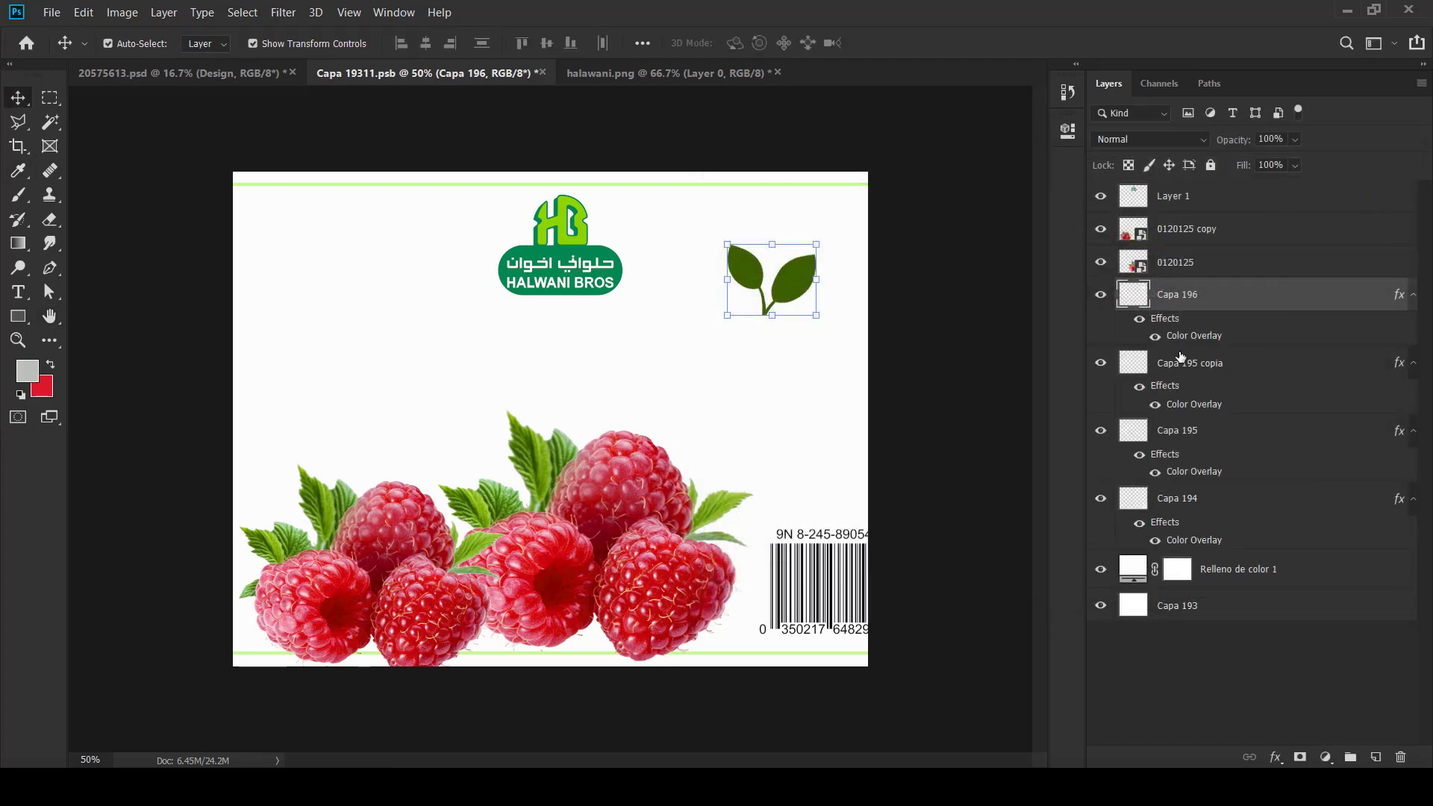
Step: Create a new 1000 x 1000 px RGB document at 300 ppi with a white background
left_click(56, 16)
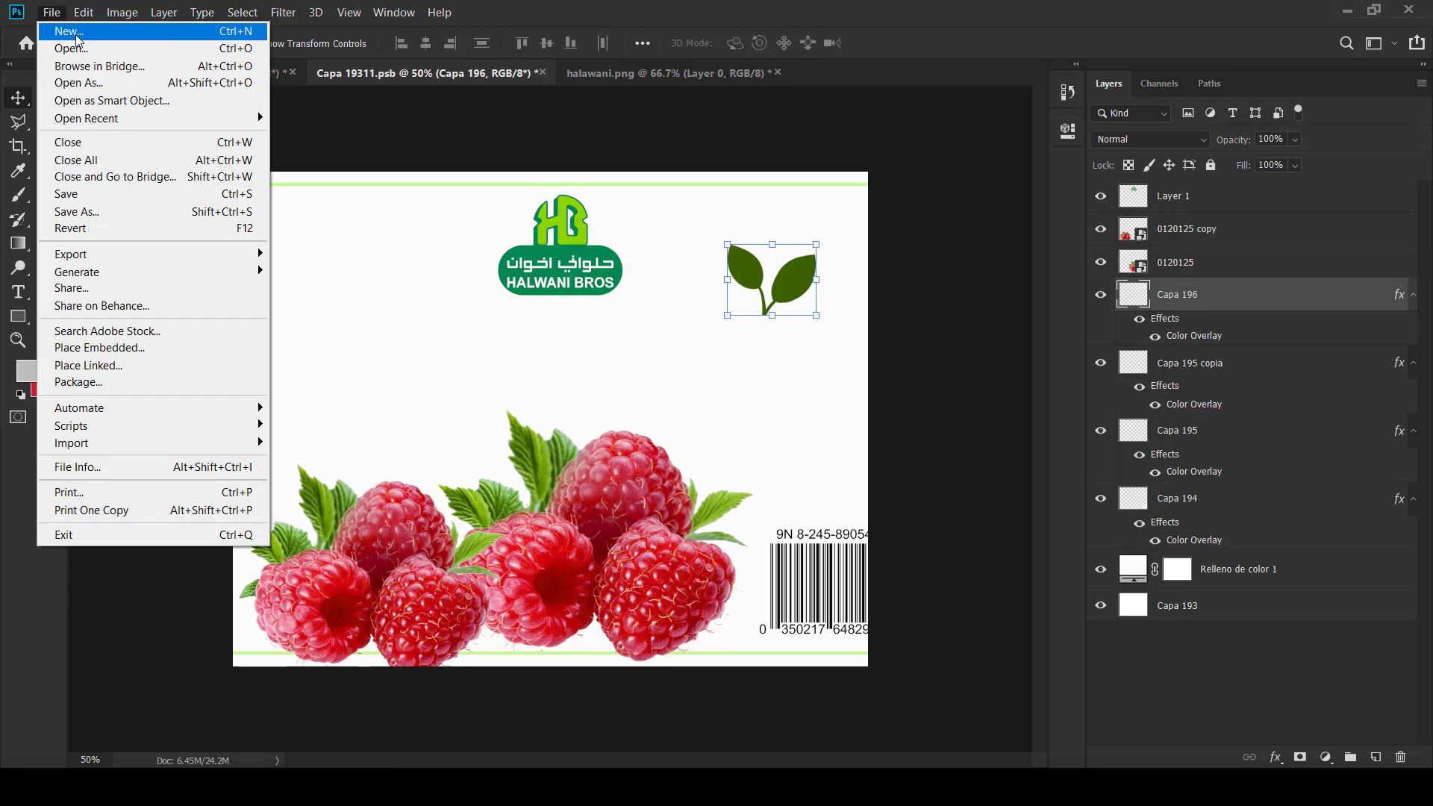
key("Escape")
key("ctrl+n")
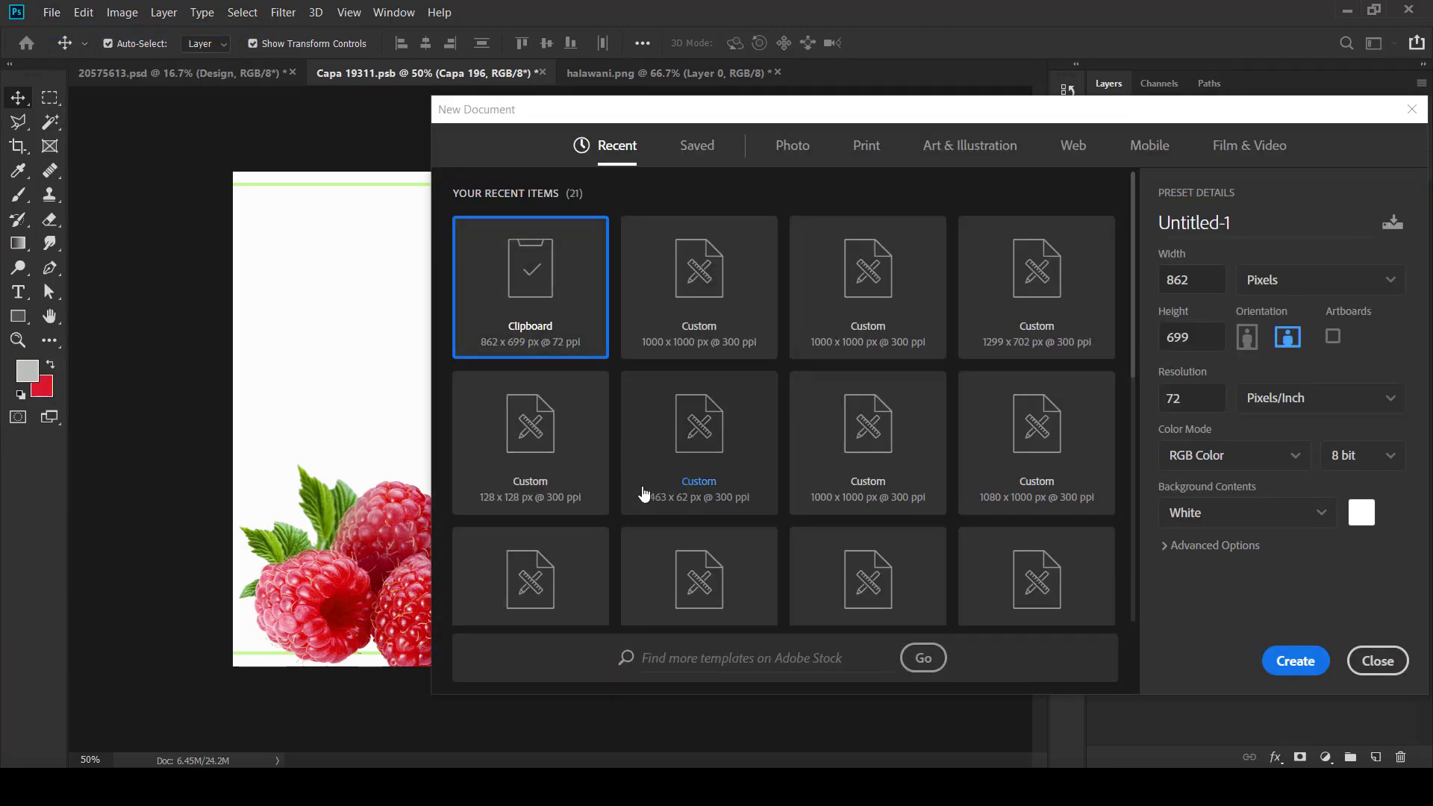
left_click(694, 329)
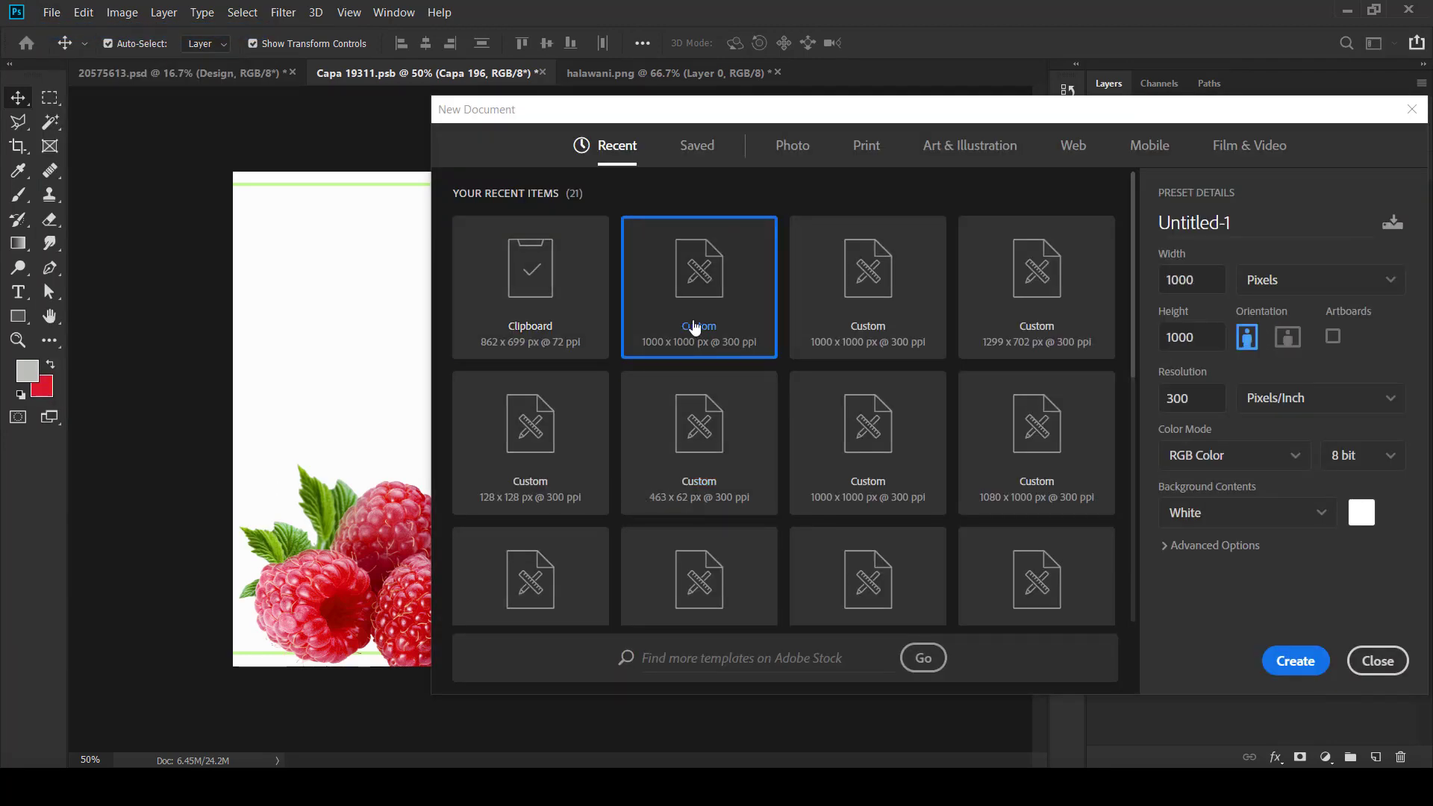
left_click(1297, 662)
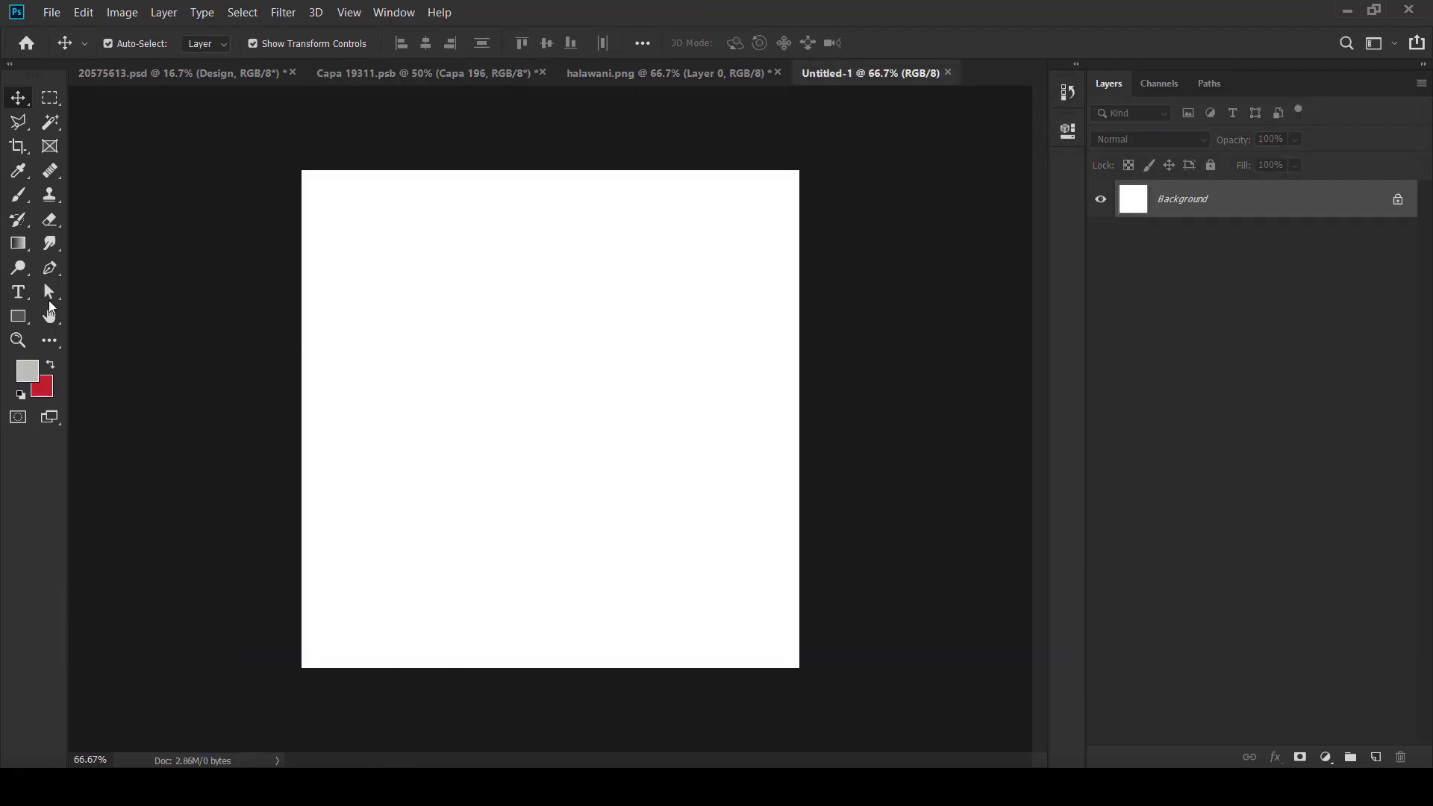
Step: Add the text "حلواني" in near-black 0c0b0b at 78 pt on the blank canvas, in a text box fitted to its height
left_click(19, 292)
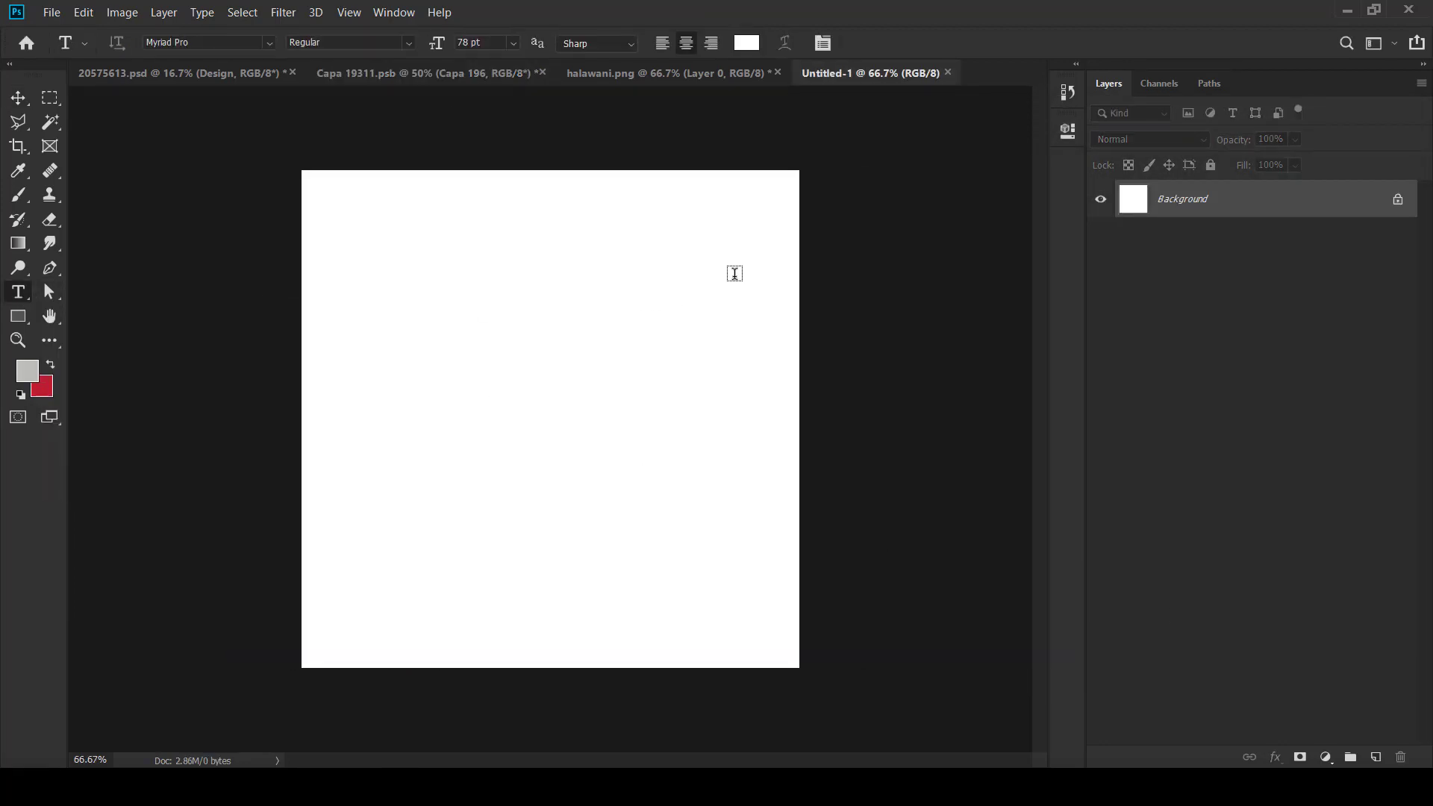
left_click_drag(735, 276, 385, 488)
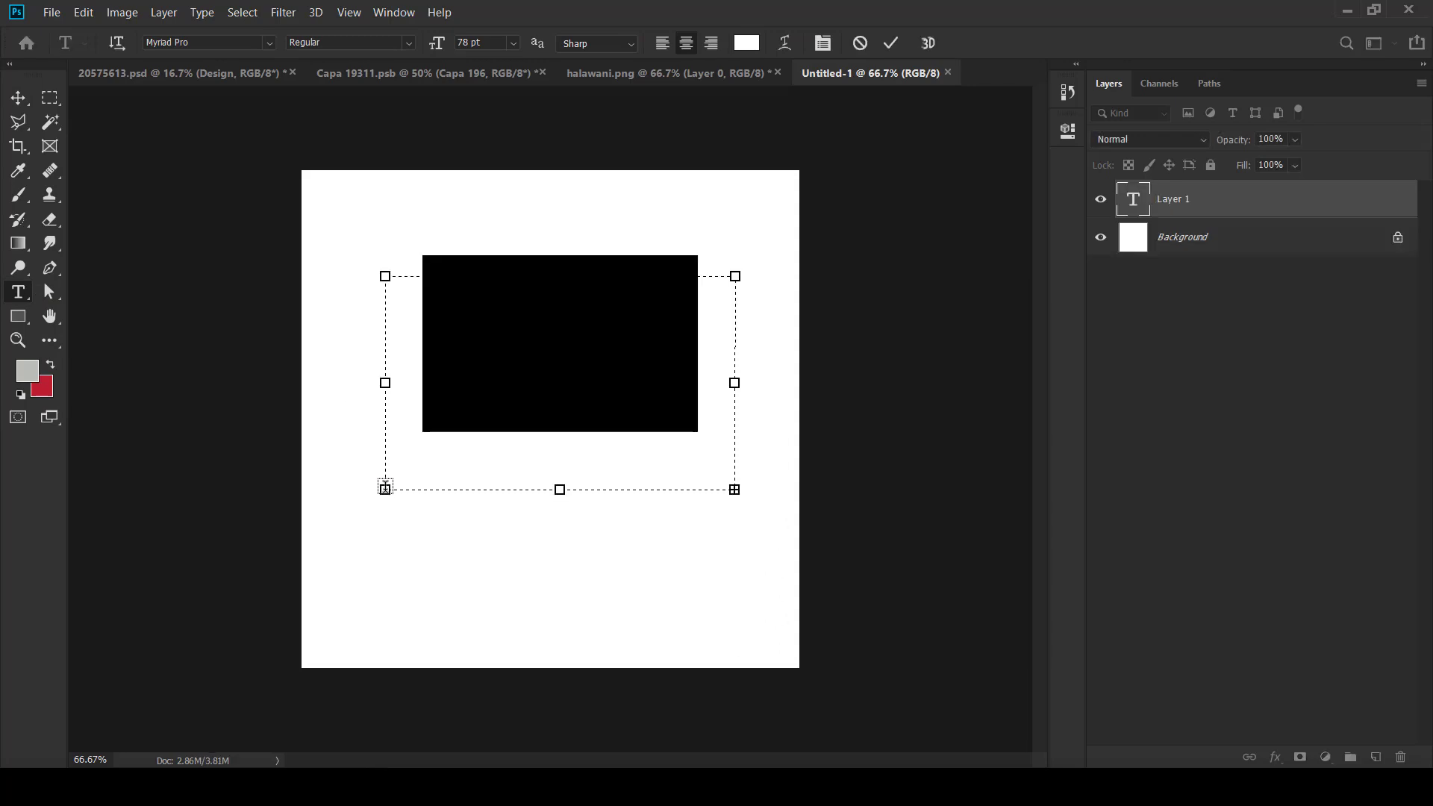
left_click(748, 43)
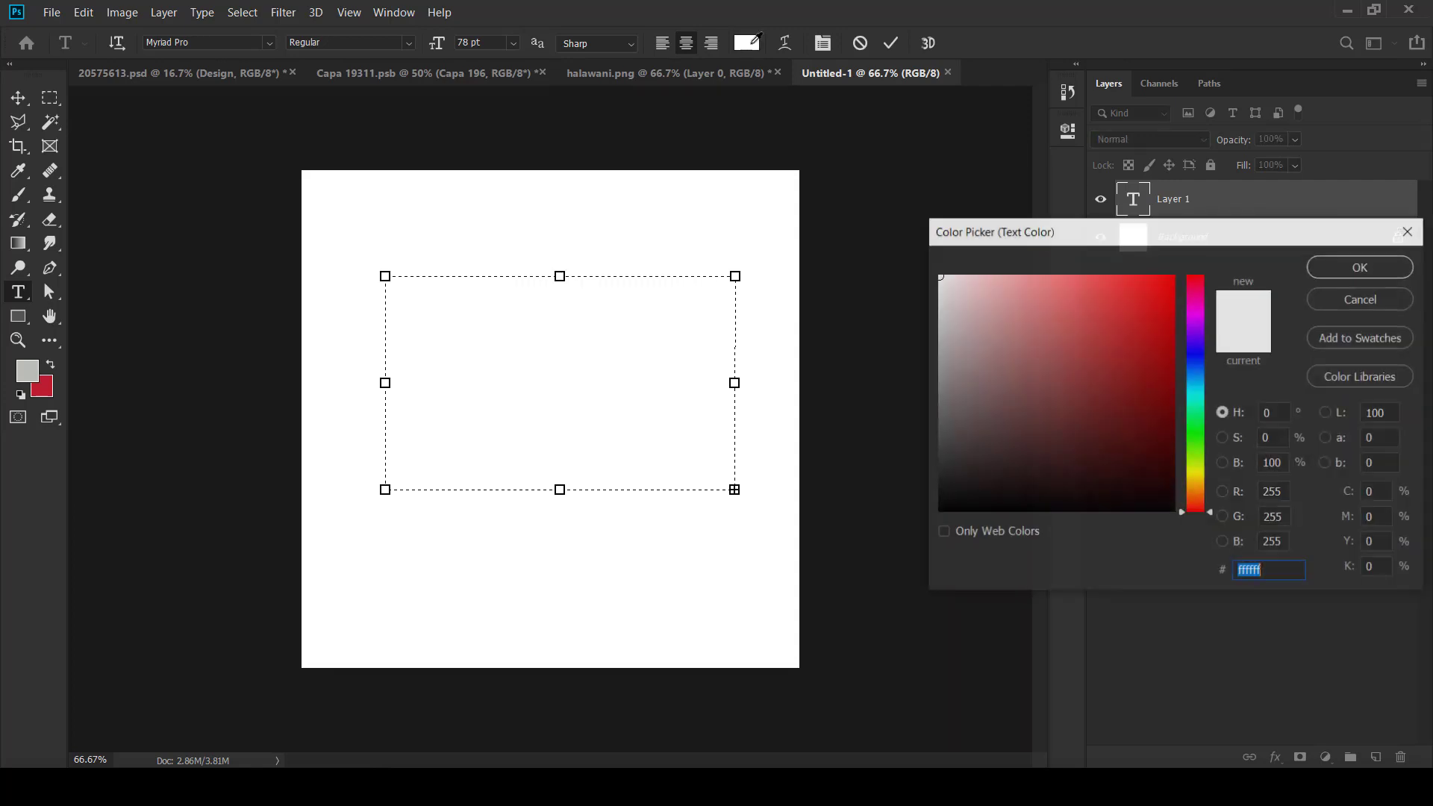
left_click(951, 501)
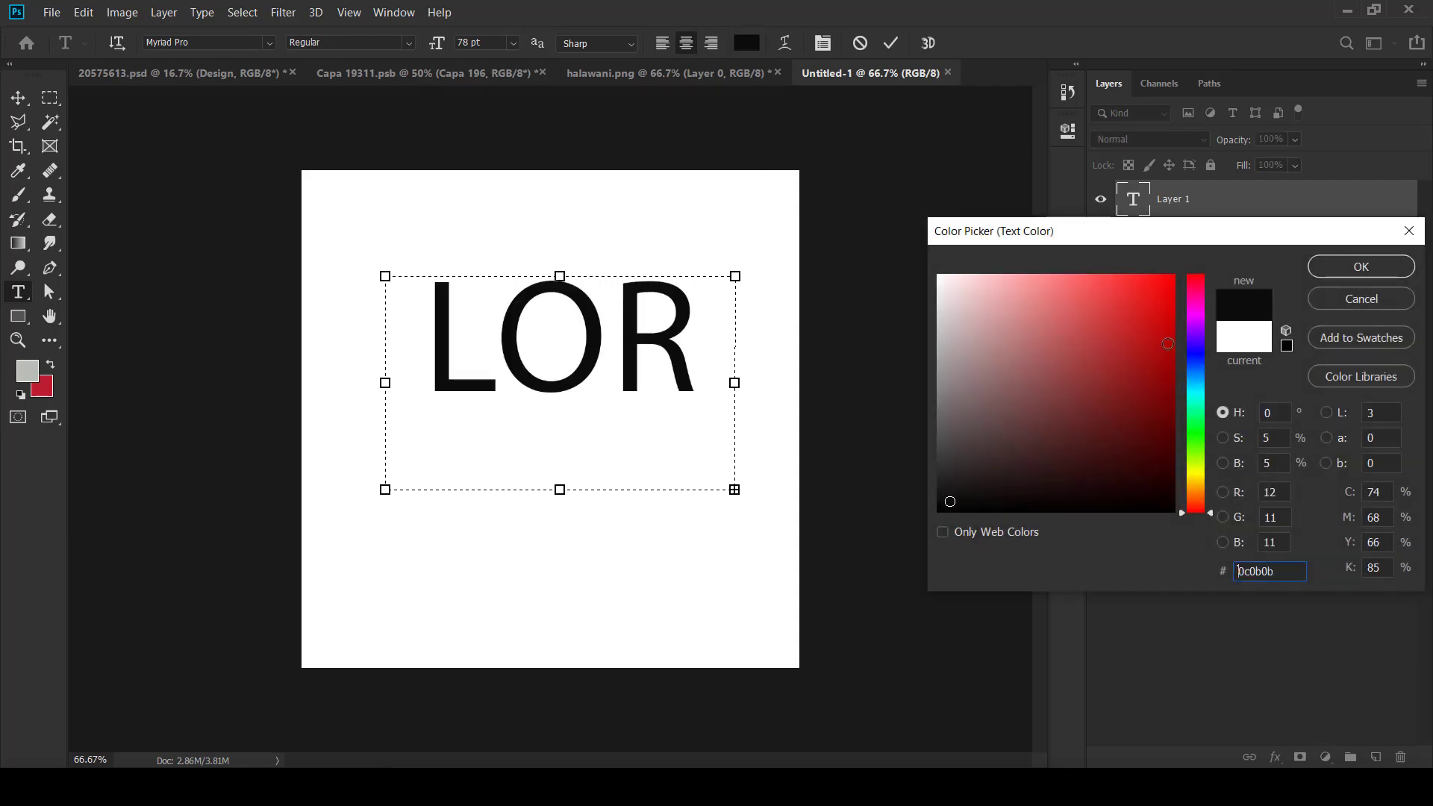
left_click(1328, 270)
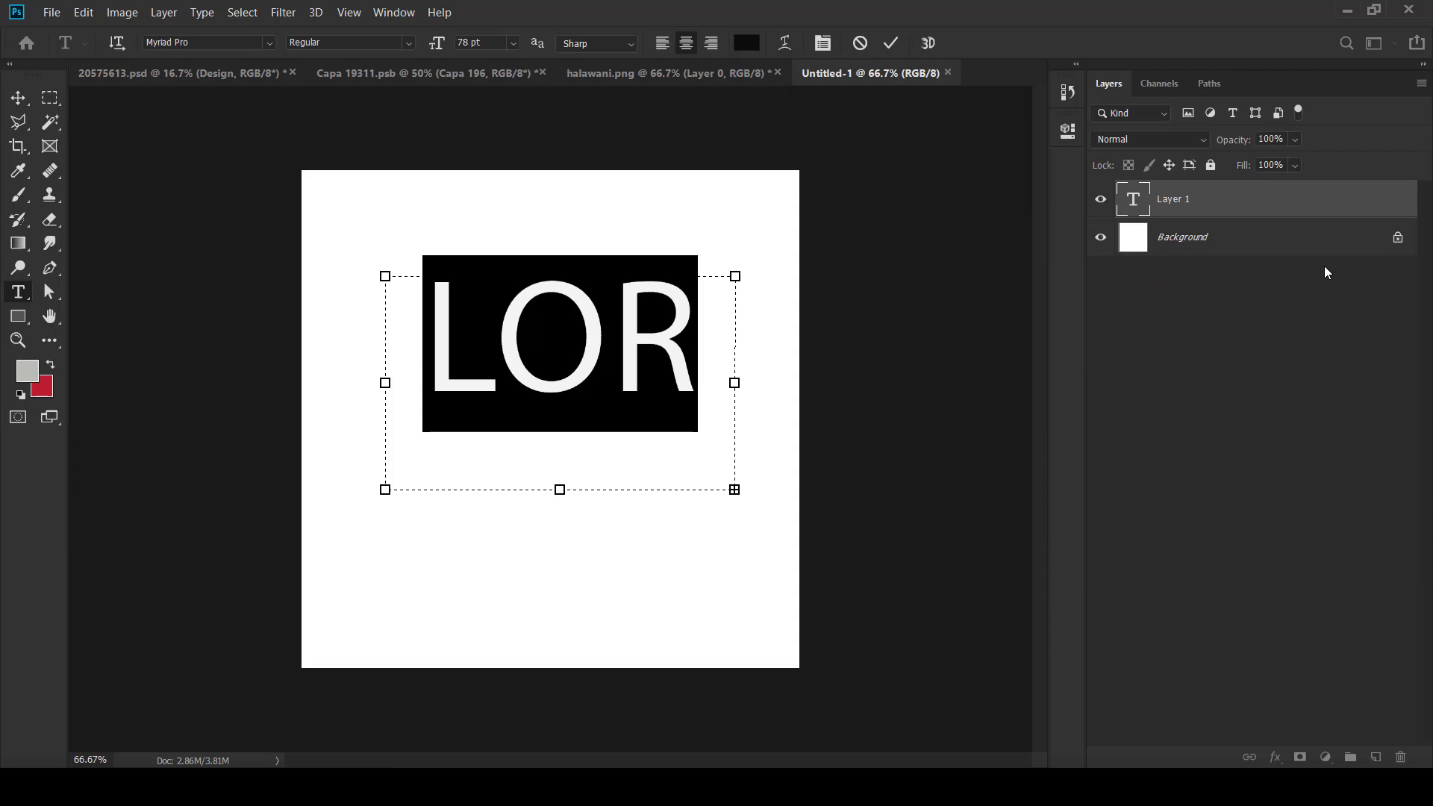
type("حلو")
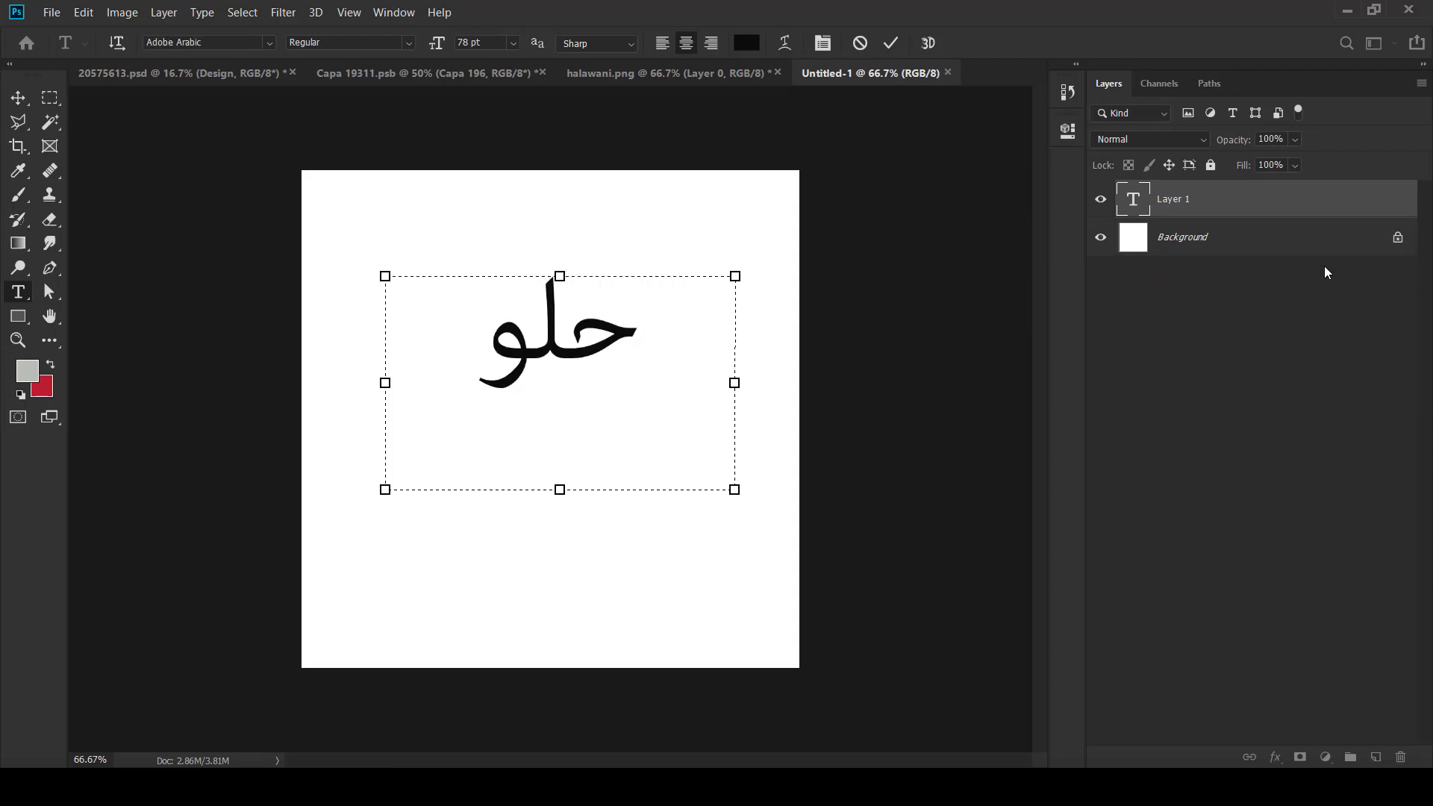
type("اني")
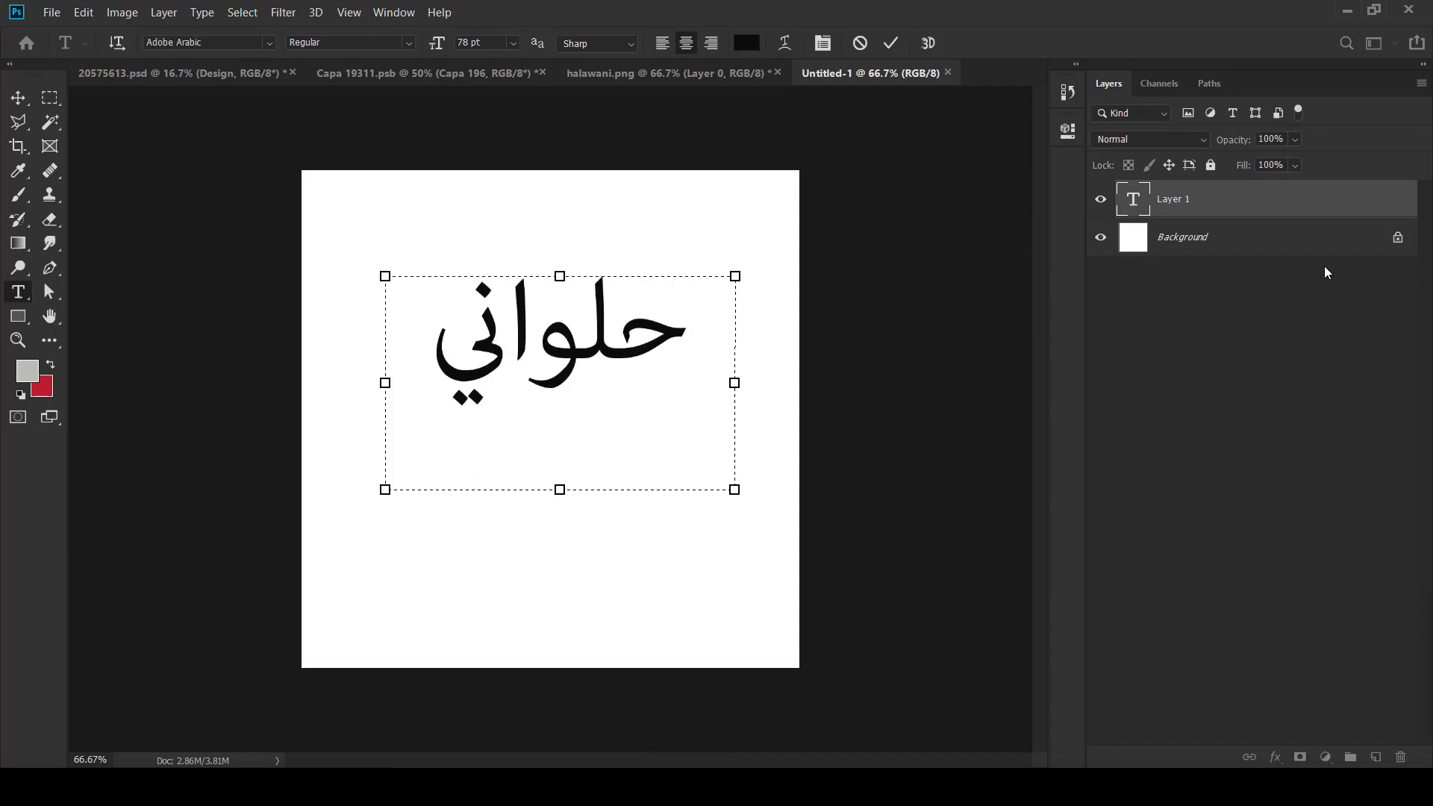
left_click_drag(560, 489, 556, 418)
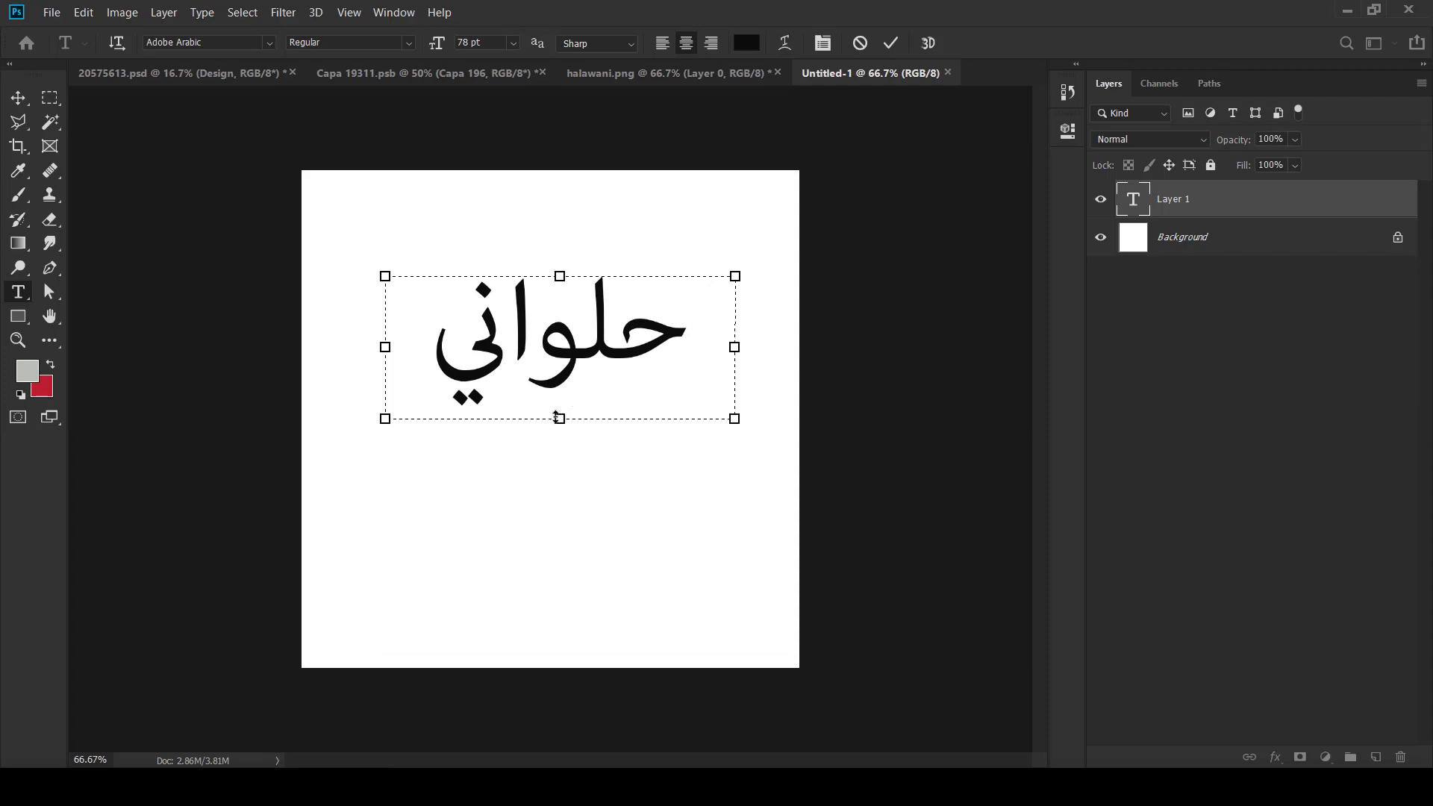
left_click(884, 42)
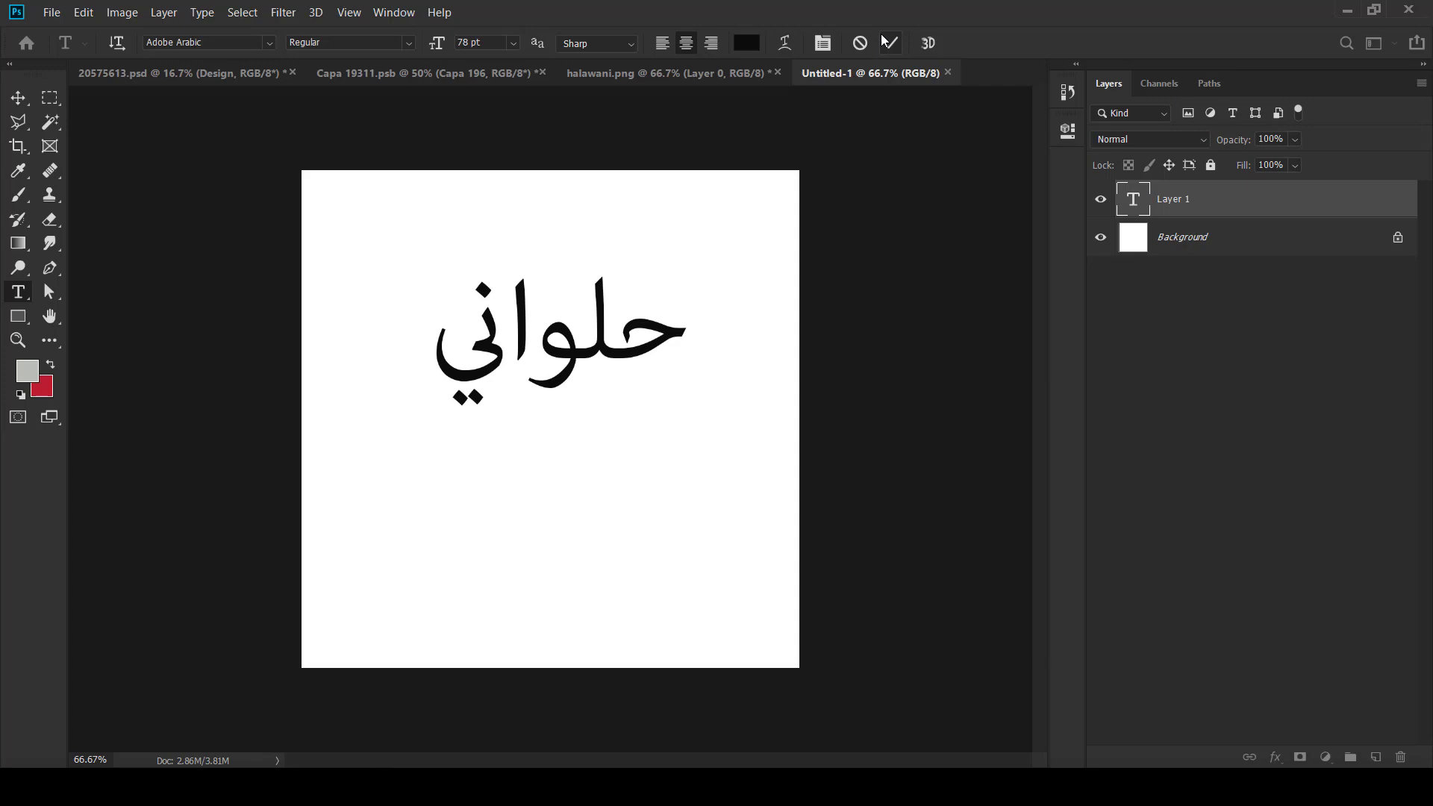
Step: Copy the "حلواني" text layer into the label document Capa 19311.psb, accepting the color profile conversion
left_click(16, 98)
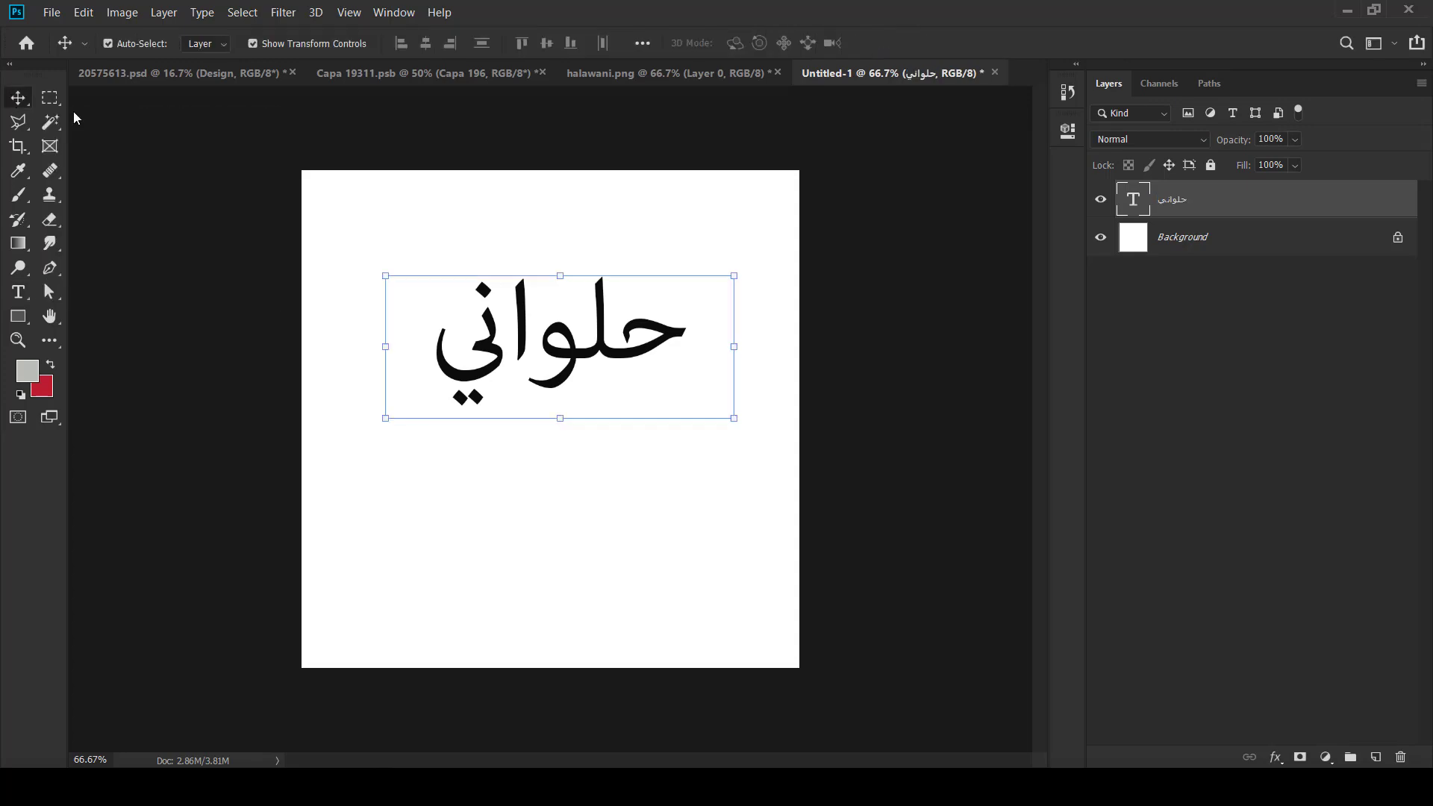
left_click(83, 13)
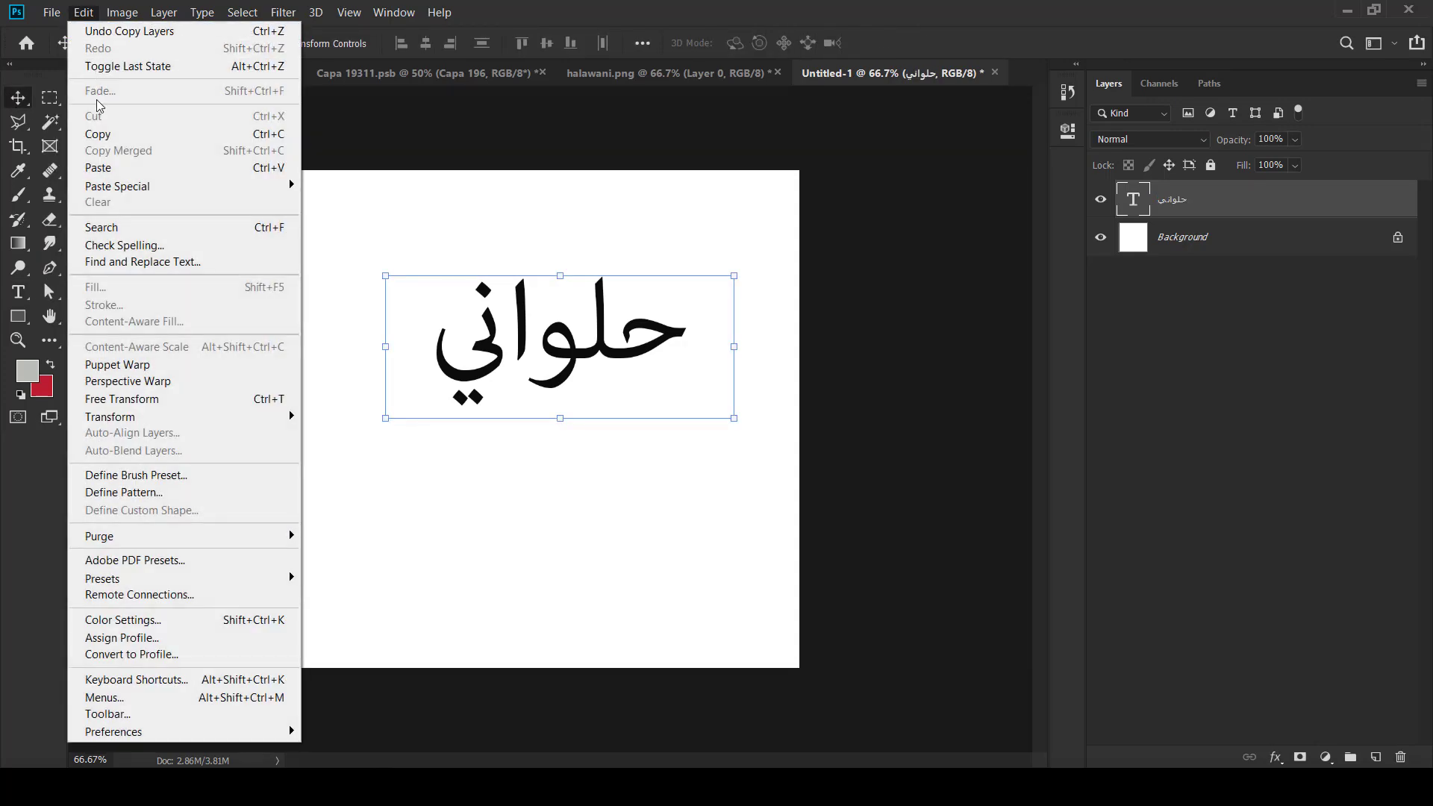
left_click(99, 135)
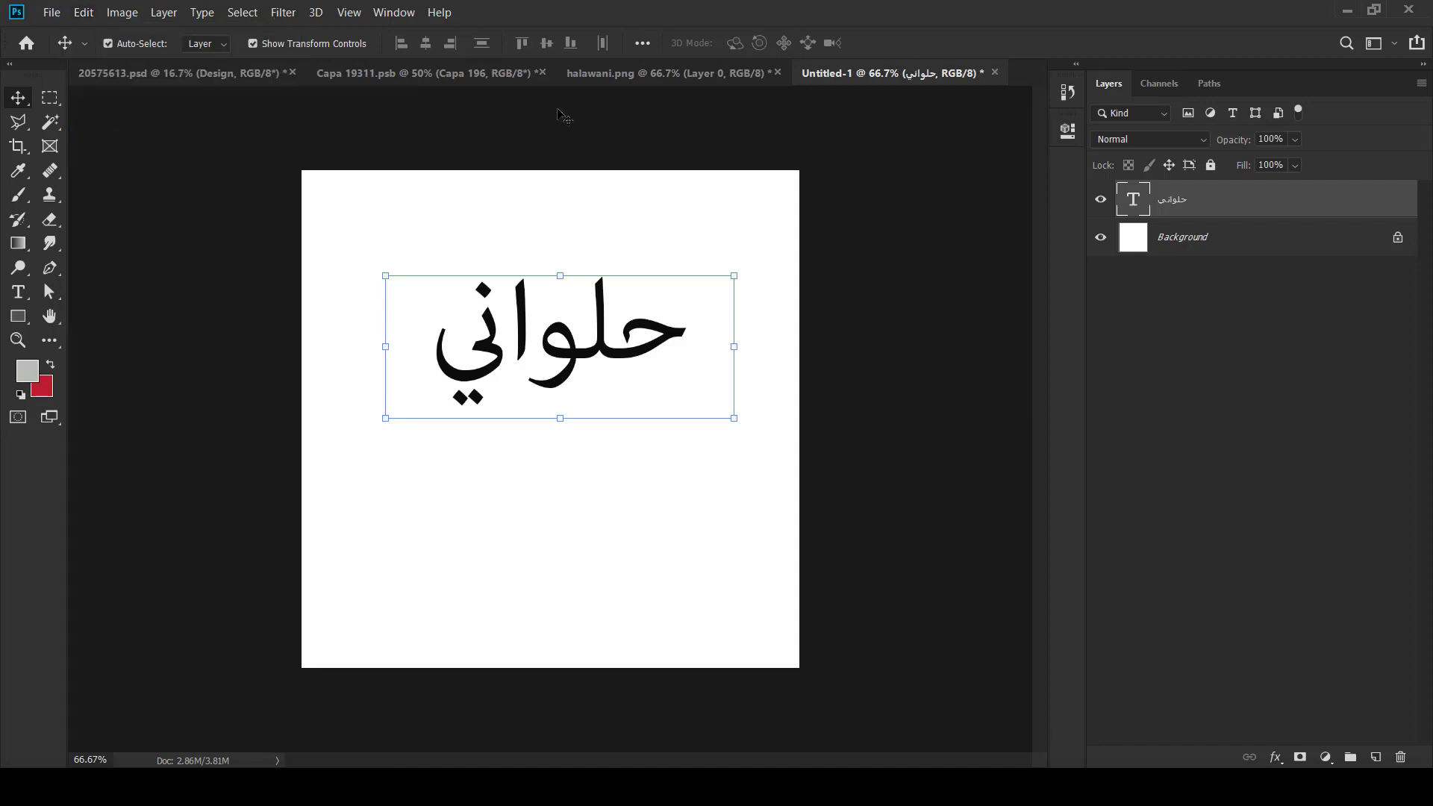
left_click(523, 73)
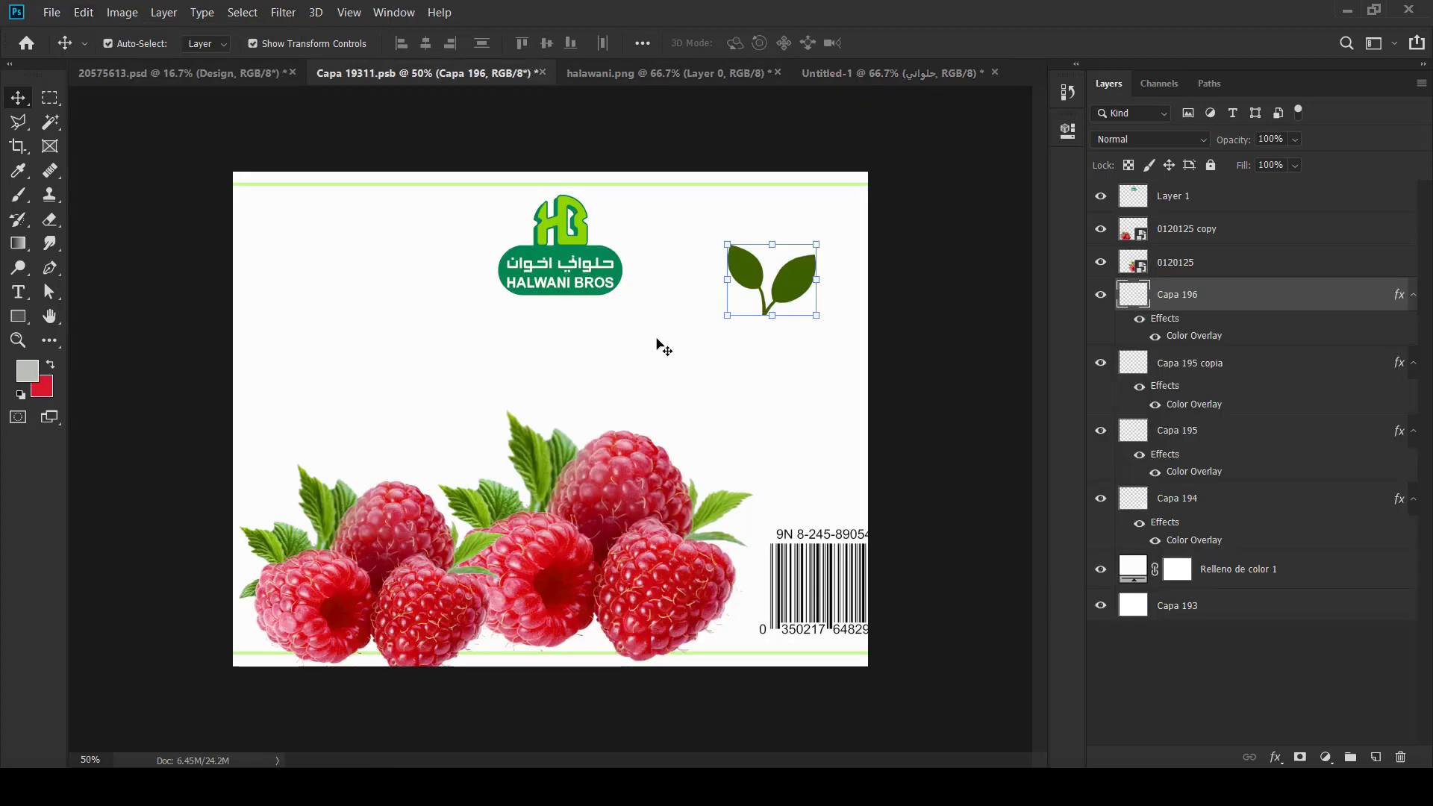
left_click(83, 12)
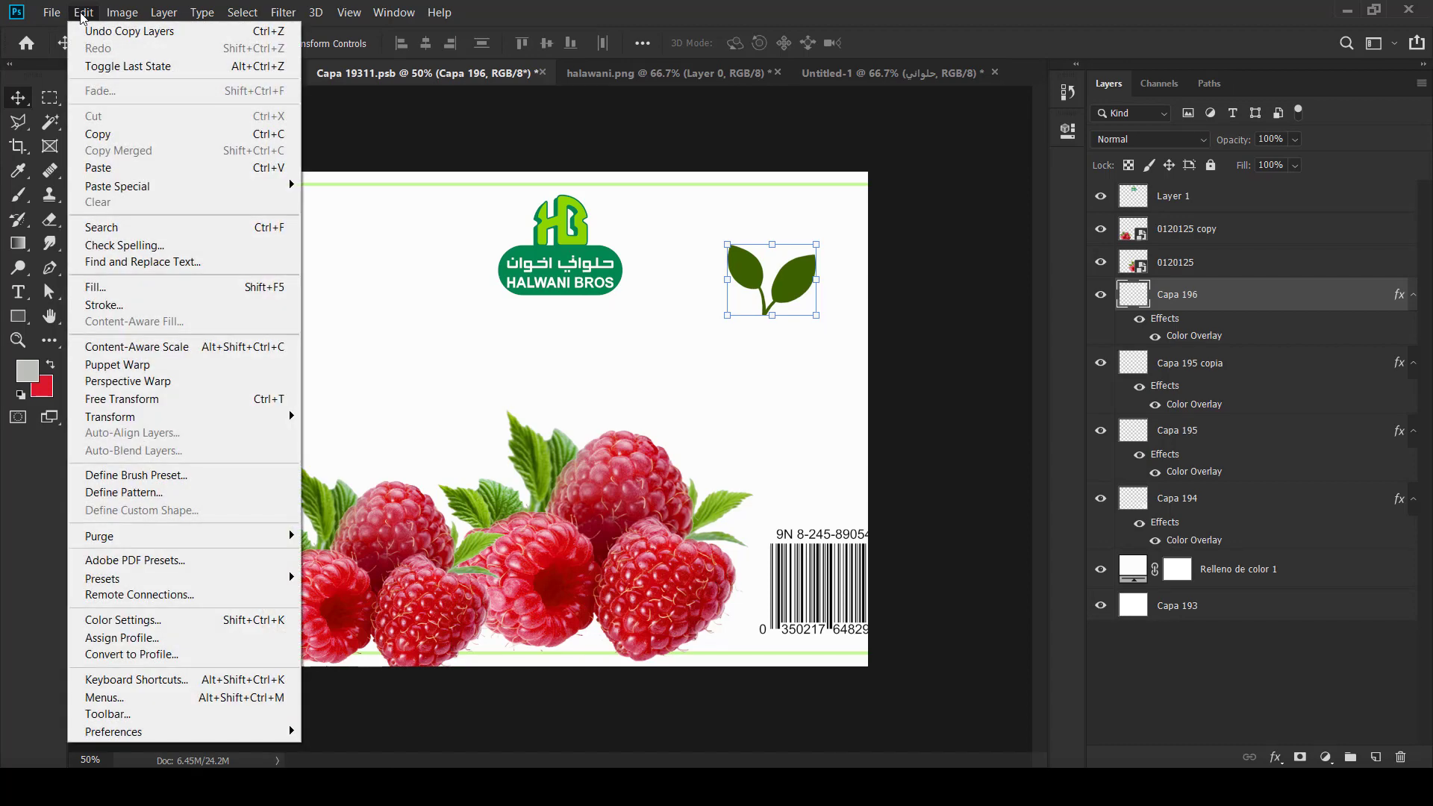
left_click(101, 169)
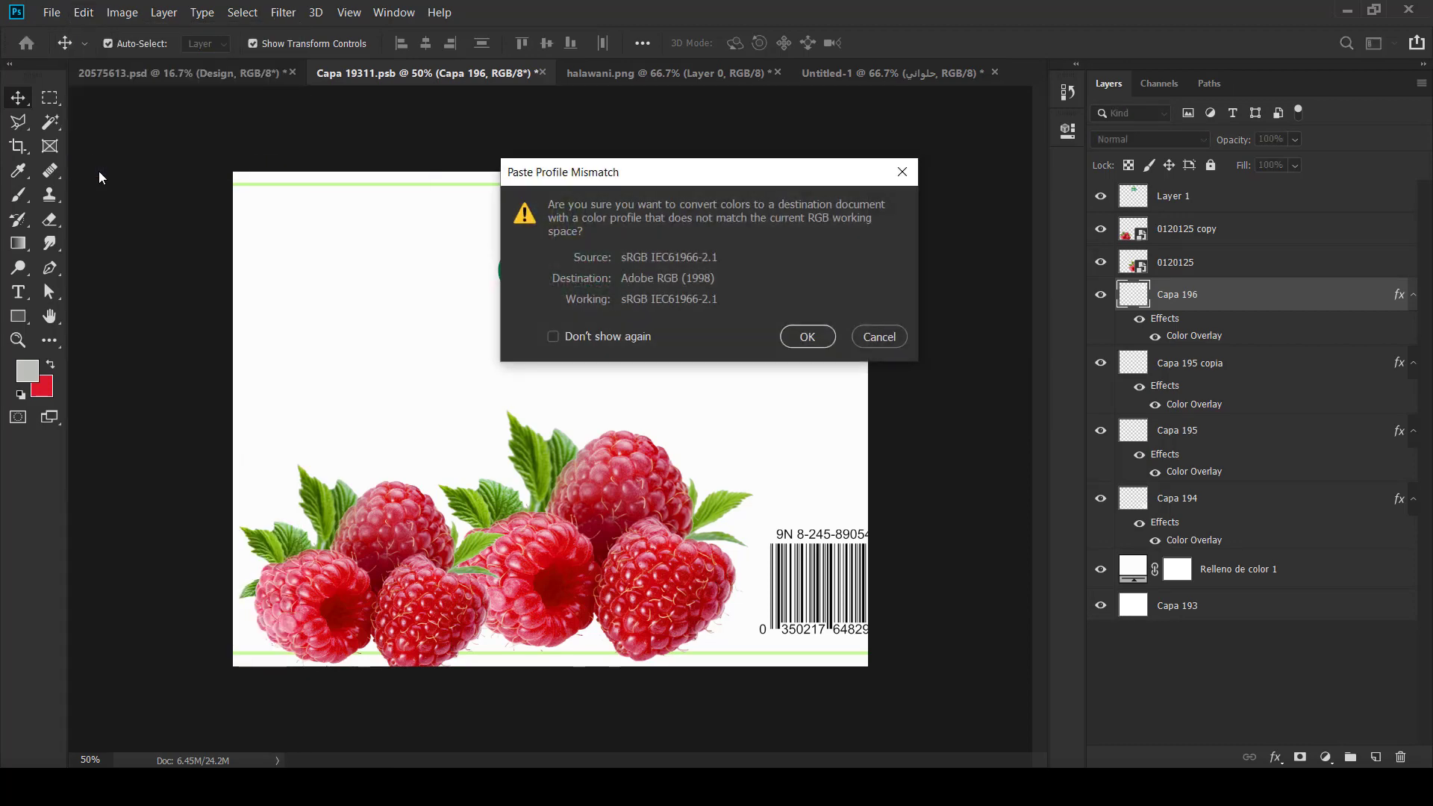
left_click(814, 340)
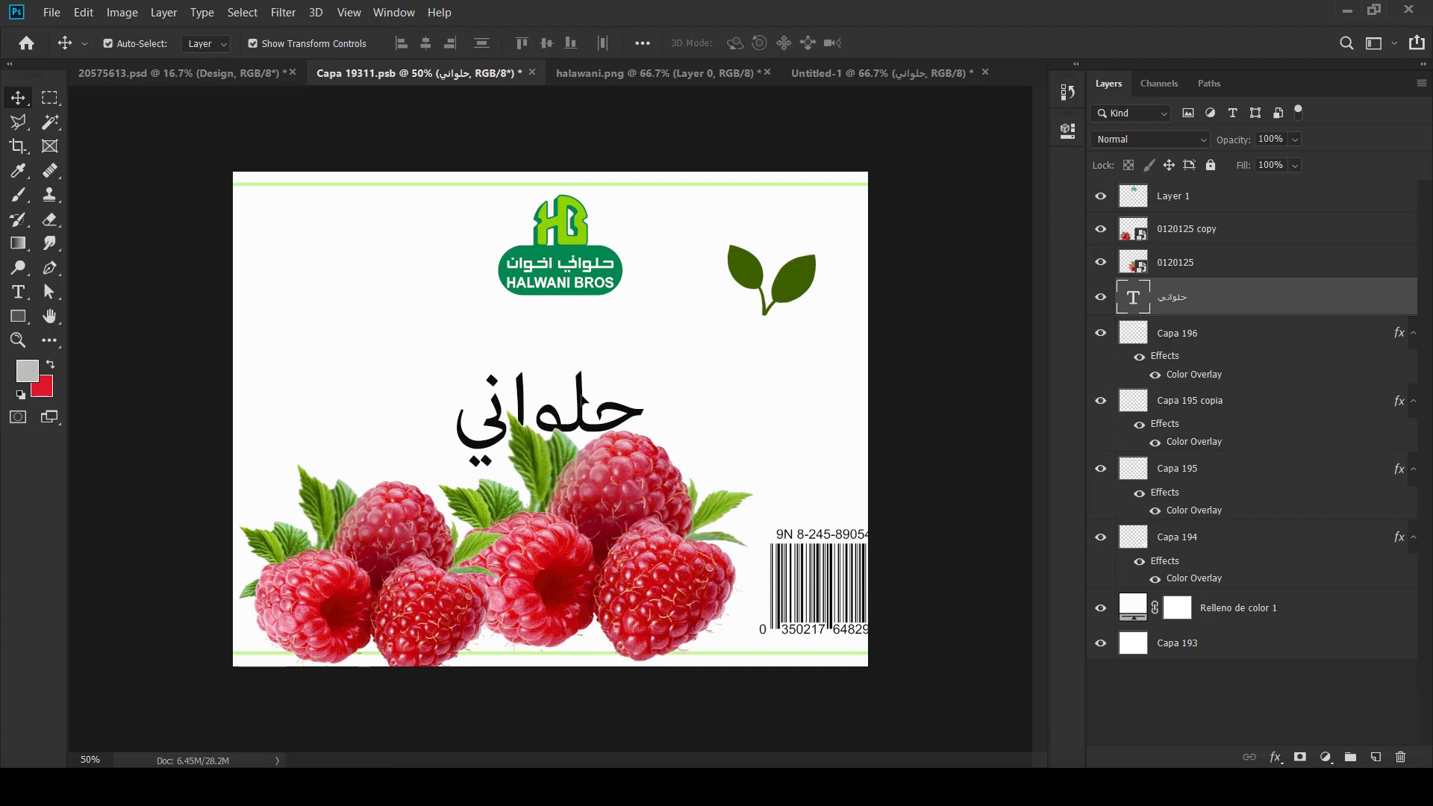
Step: Move the "حلواني" text up between the Halwani Bros logo and the raspberries, keeping its scale at 100%
left_click_drag(589, 400, 589, 329)
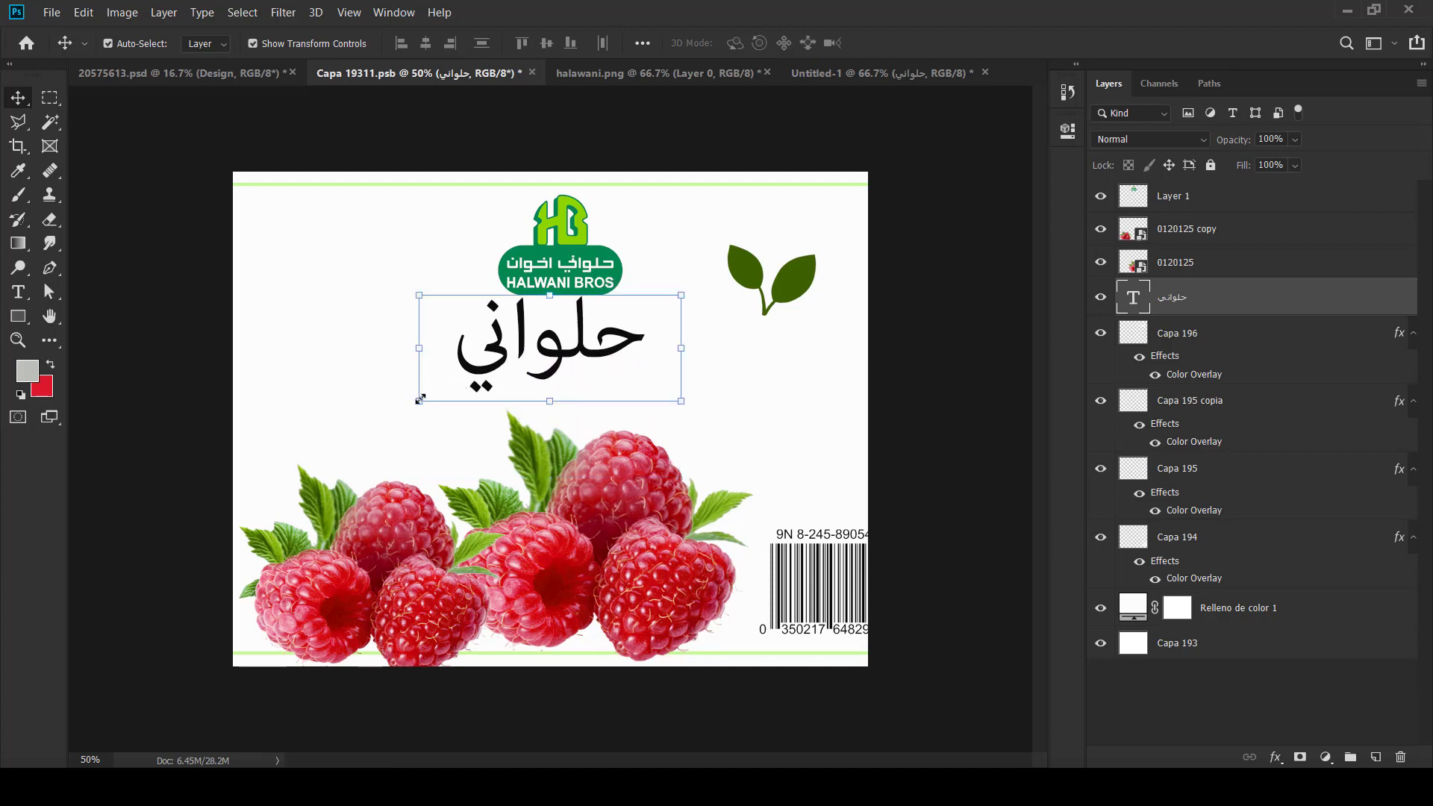
mouse_move(420, 400)
left_mouse_down()
mouse_move(441, 388)
mouse_move(438, 408)
left_mouse_up()
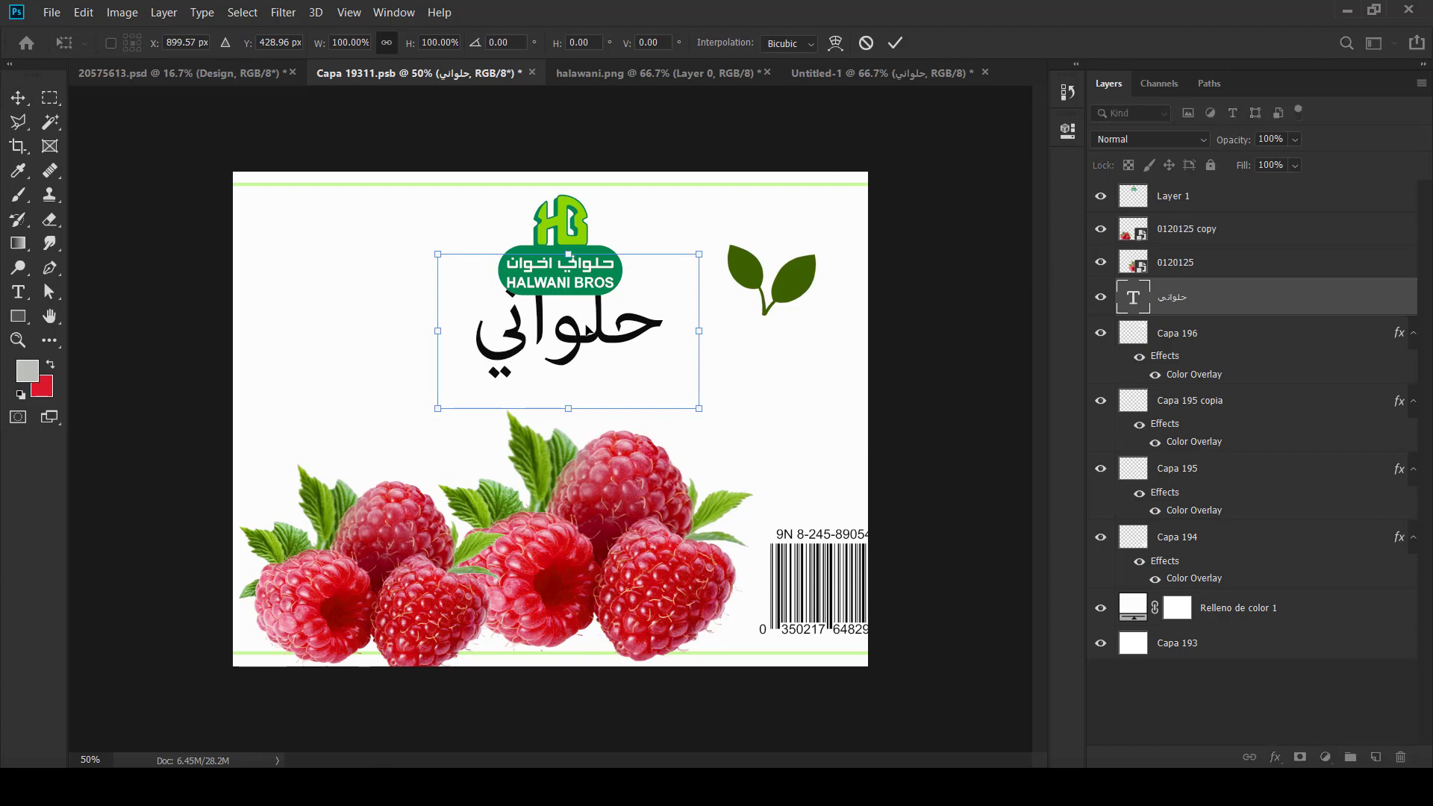
left_click_drag(567, 321, 536, 331)
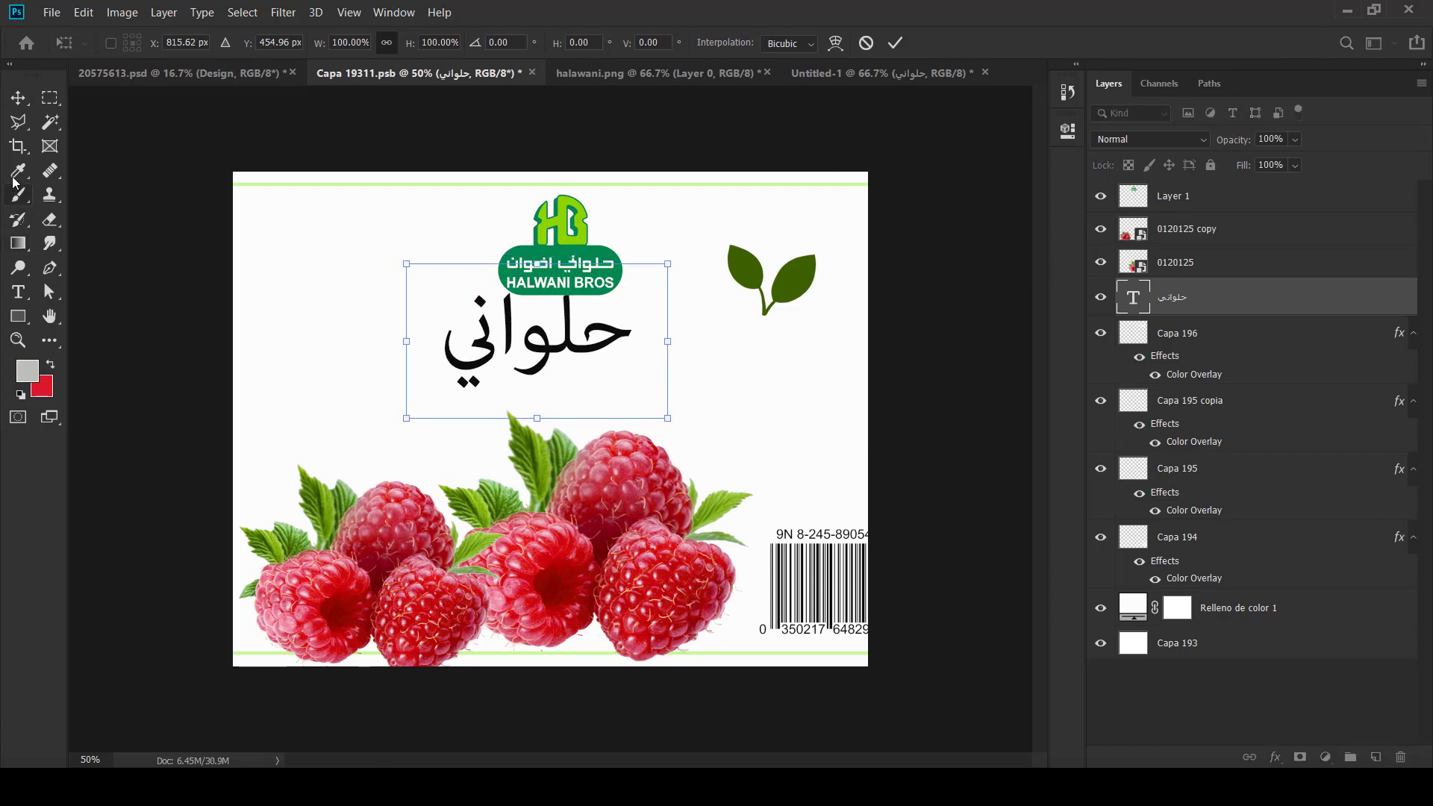
Step: Change the font of the "حلواني" text to Al-Jazeera-Arabic and set its size to 44 pt
left_click(18, 292)
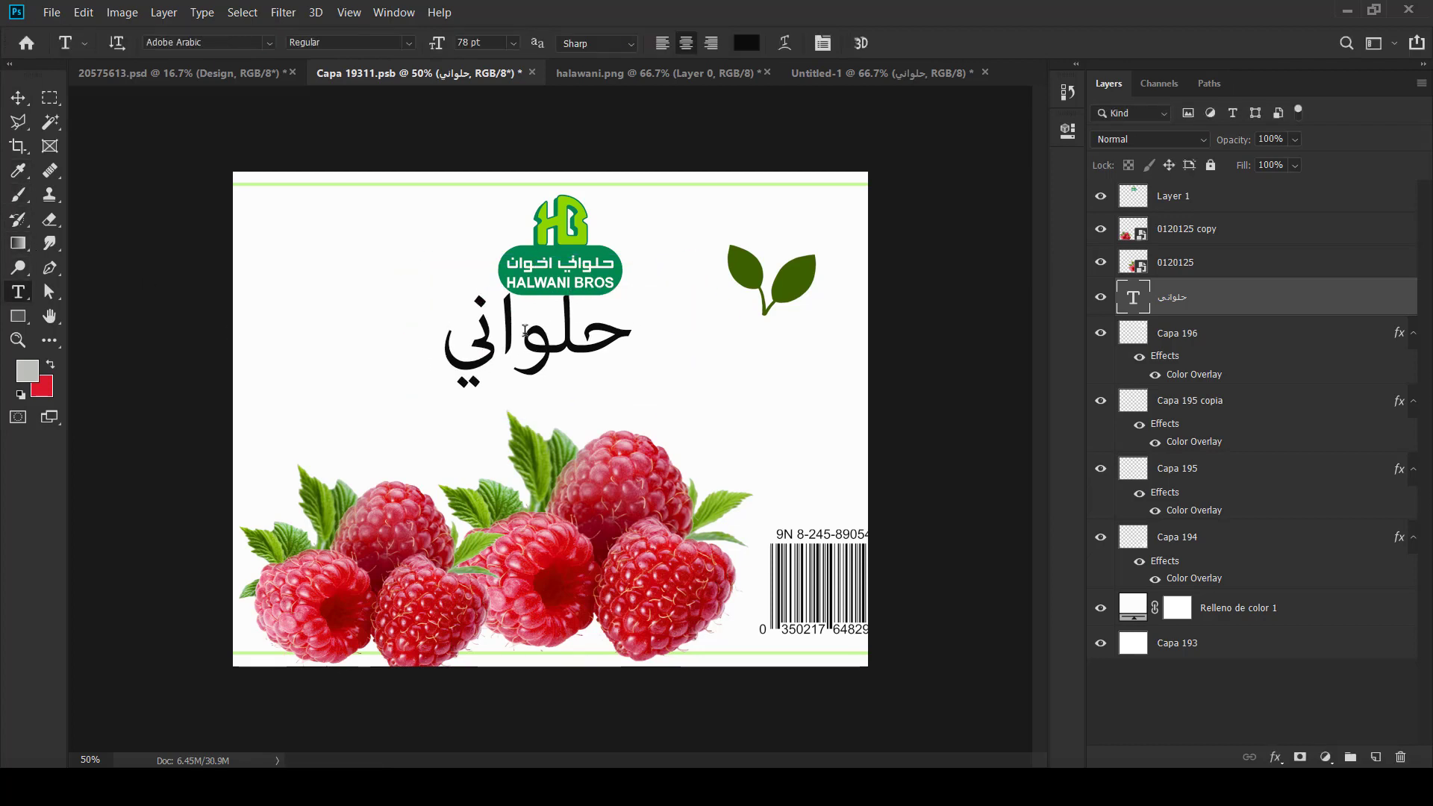
left_click(525, 331)
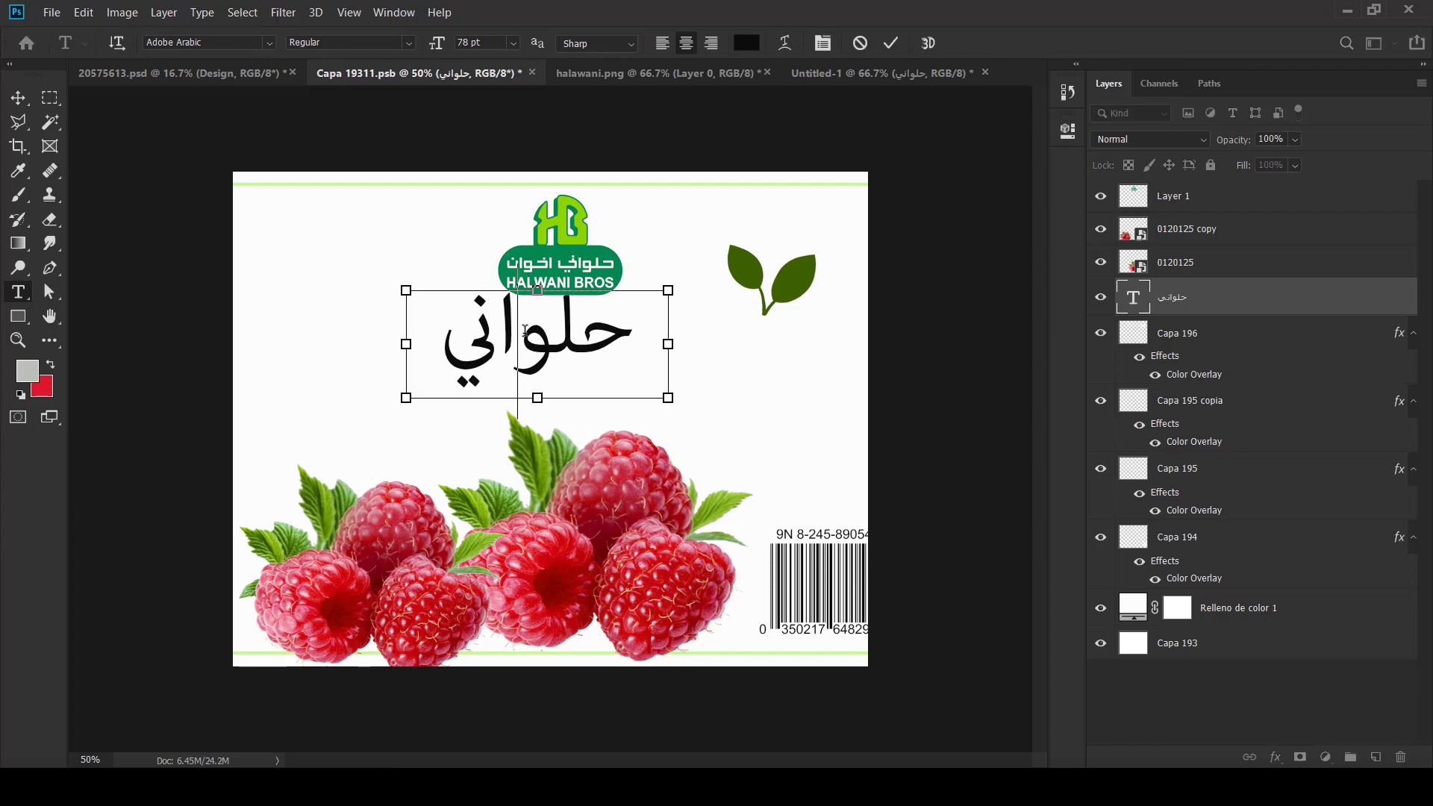
key("ctrl+a")
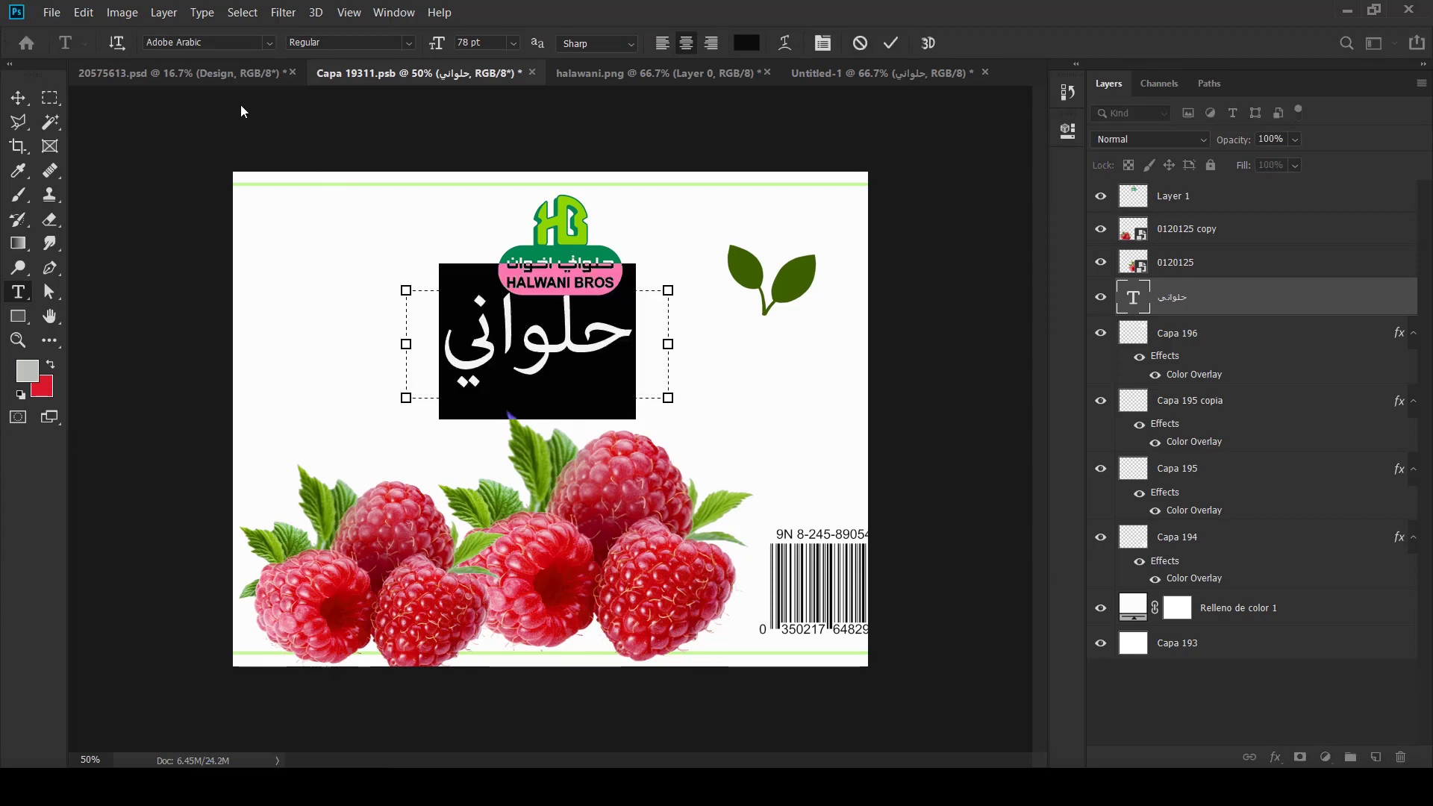
left_click(267, 44)
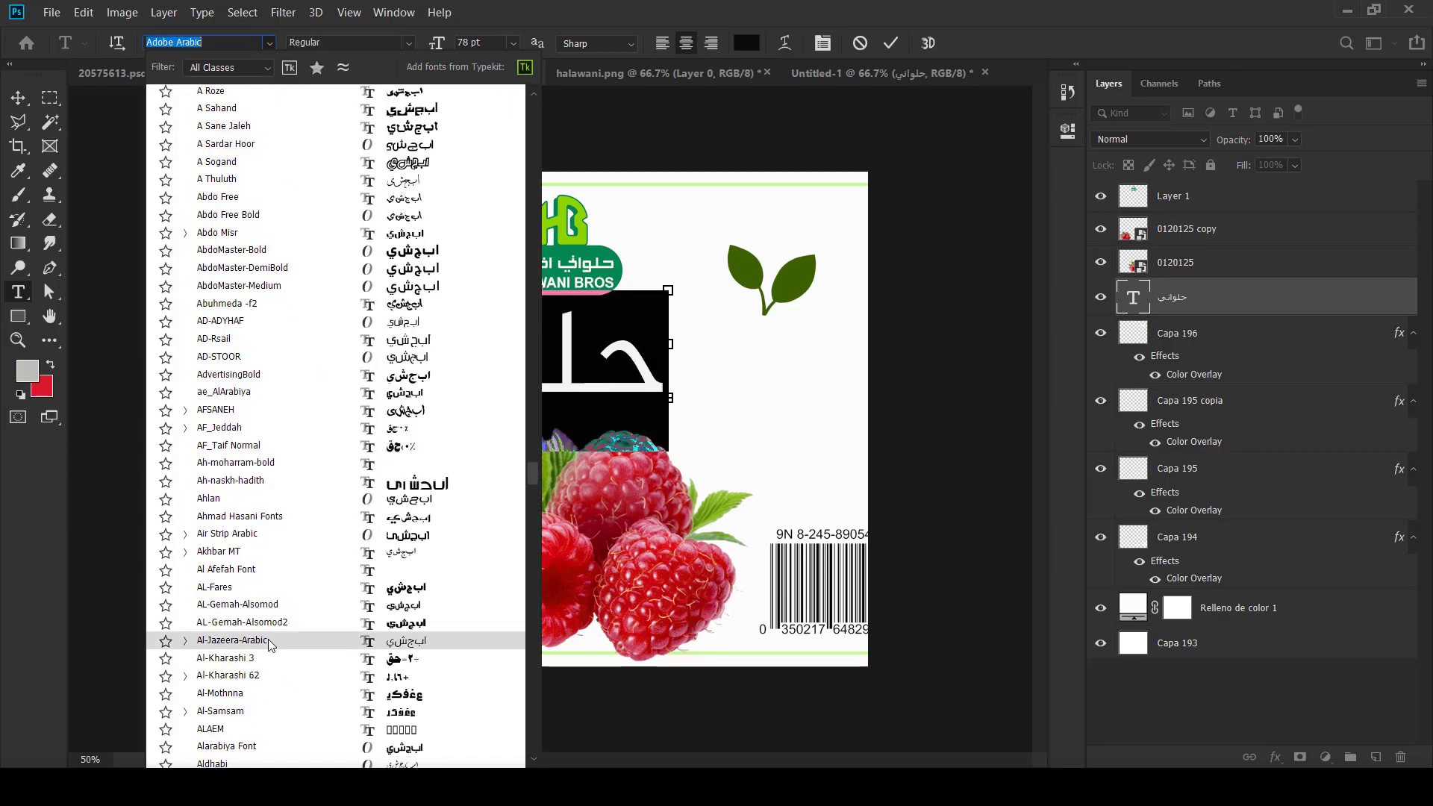
left_click(269, 642)
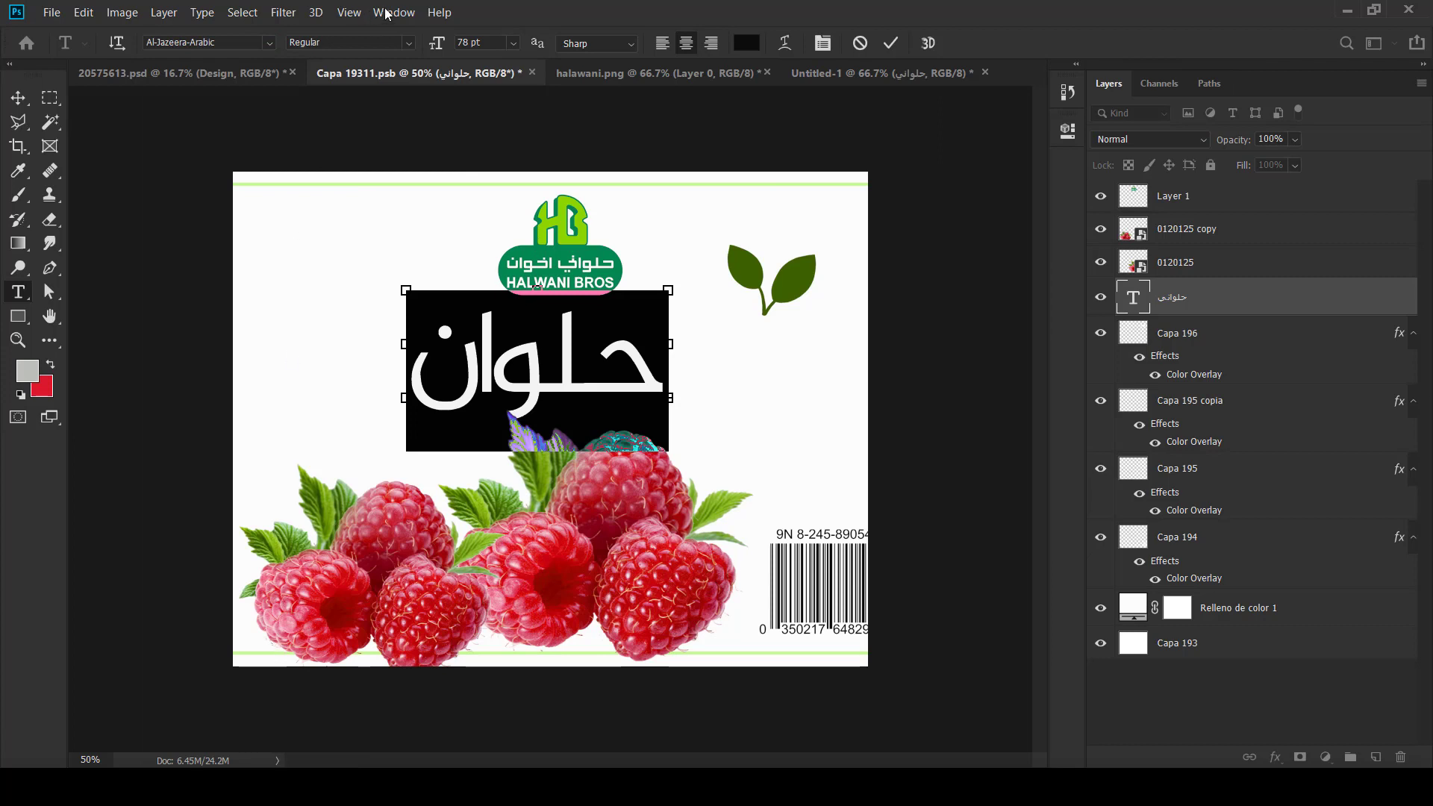
left_click_drag(436, 48, 404, 58)
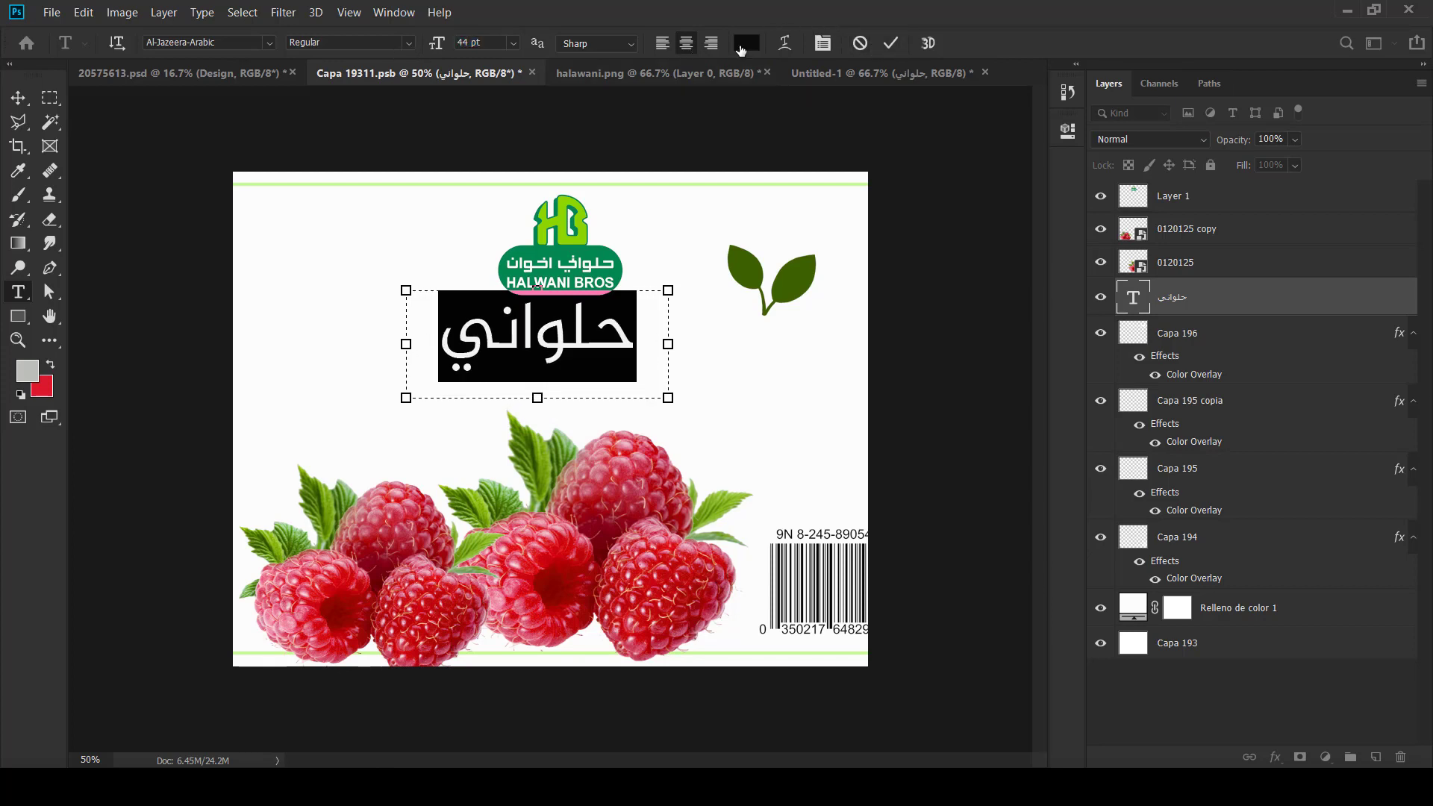
Step: Recolor the "حلواني" text raspberry red e5093c and shift it slightly so that it sits beneath the logo
left_click(741, 46)
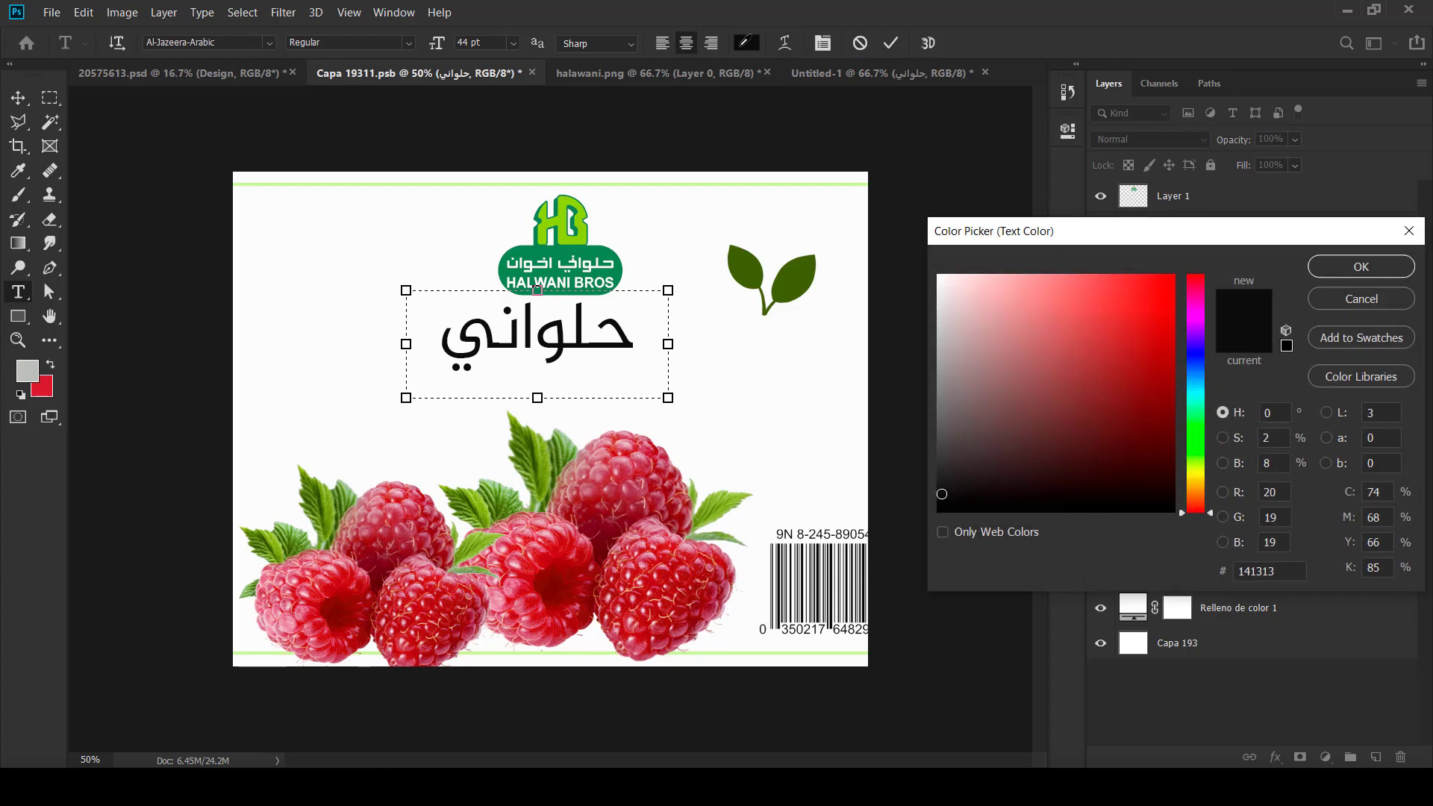
left_click(631, 461)
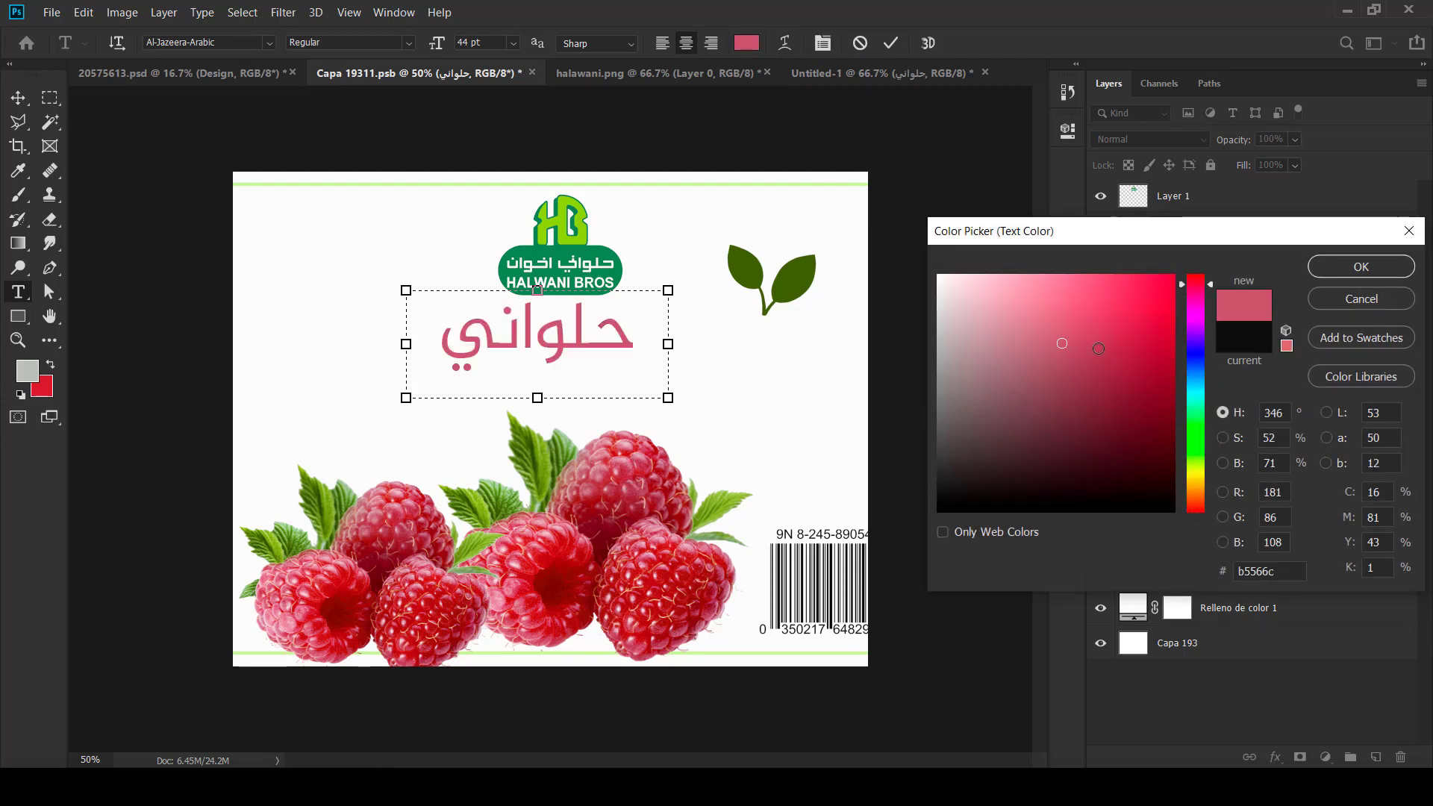
left_click(1166, 299)
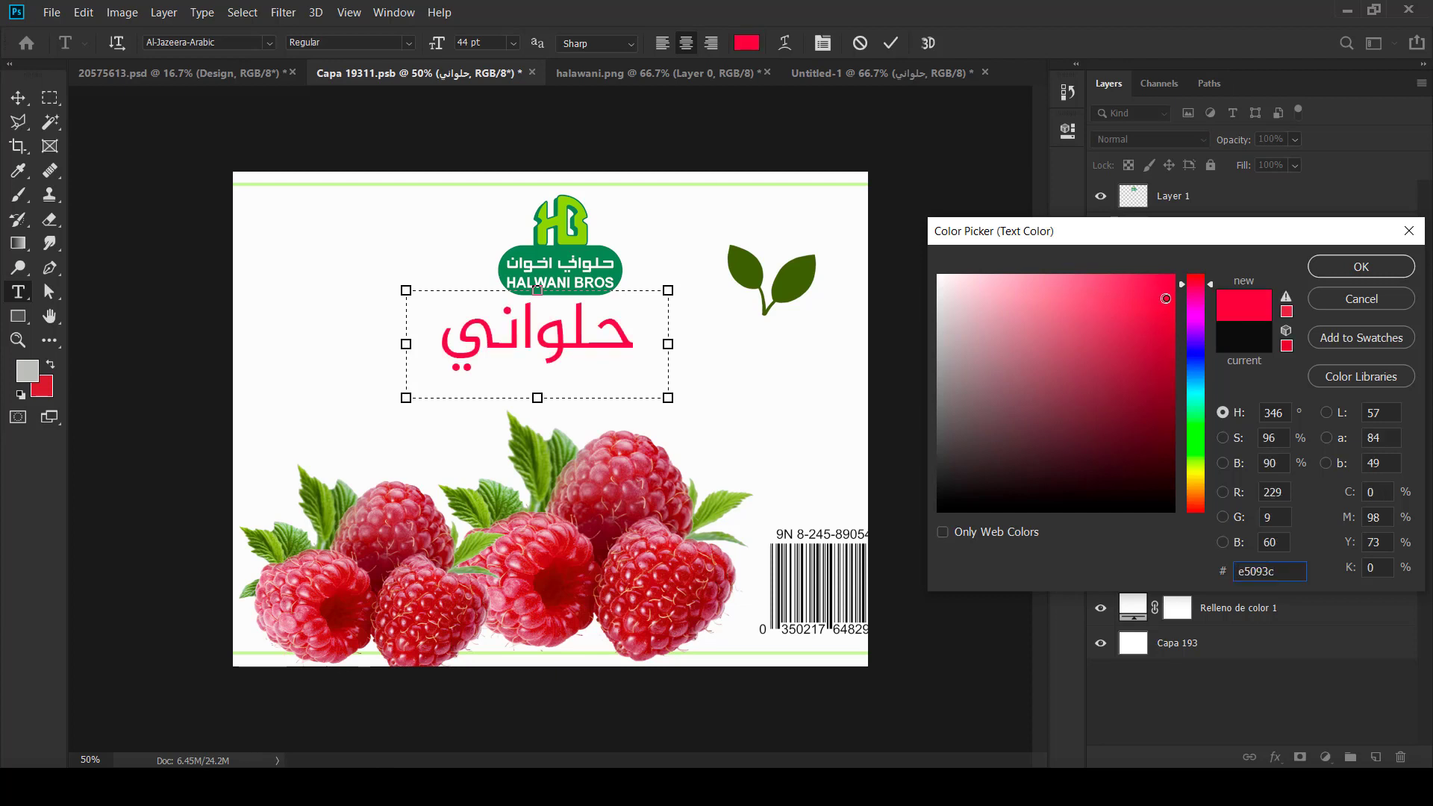
left_click(1328, 263)
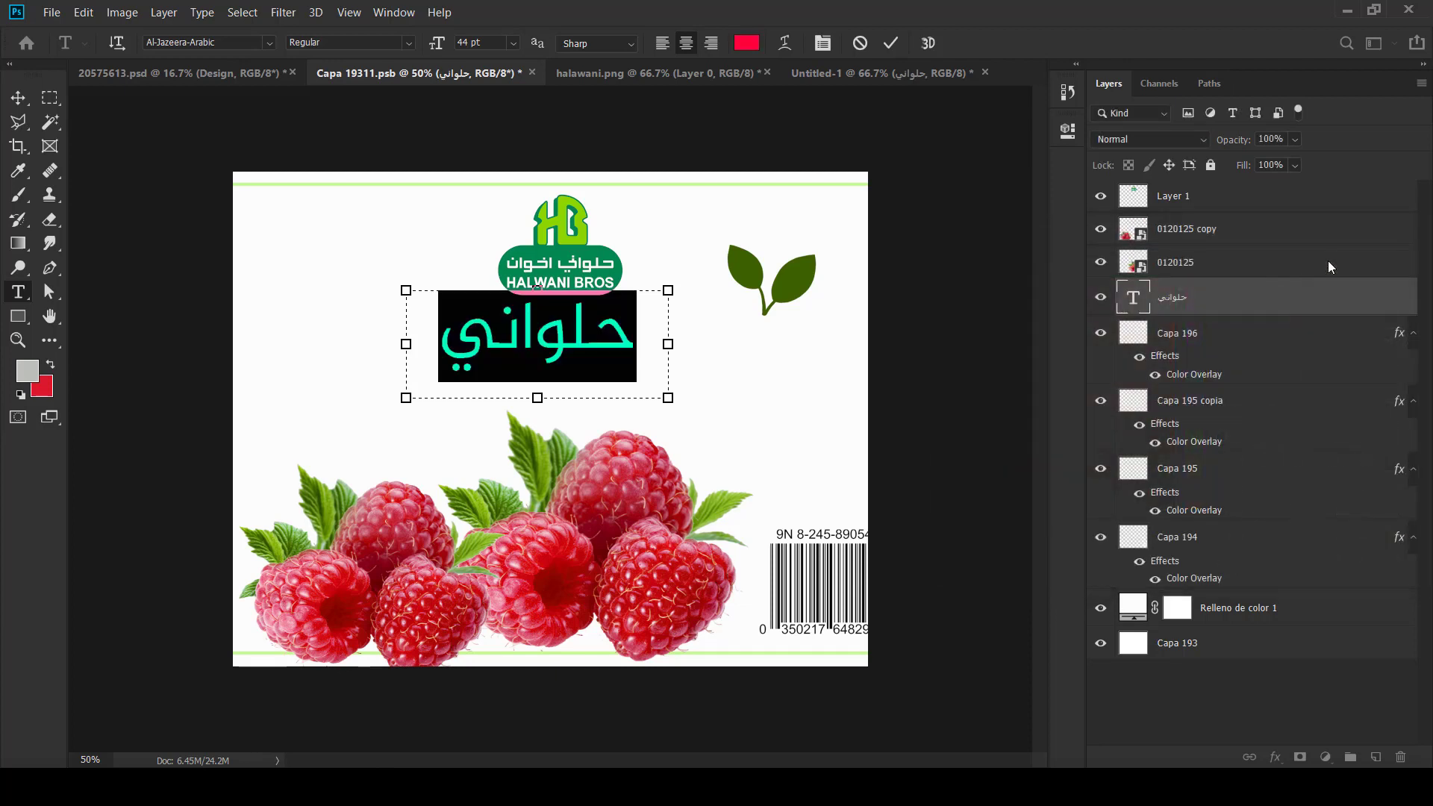
left_click(891, 45)
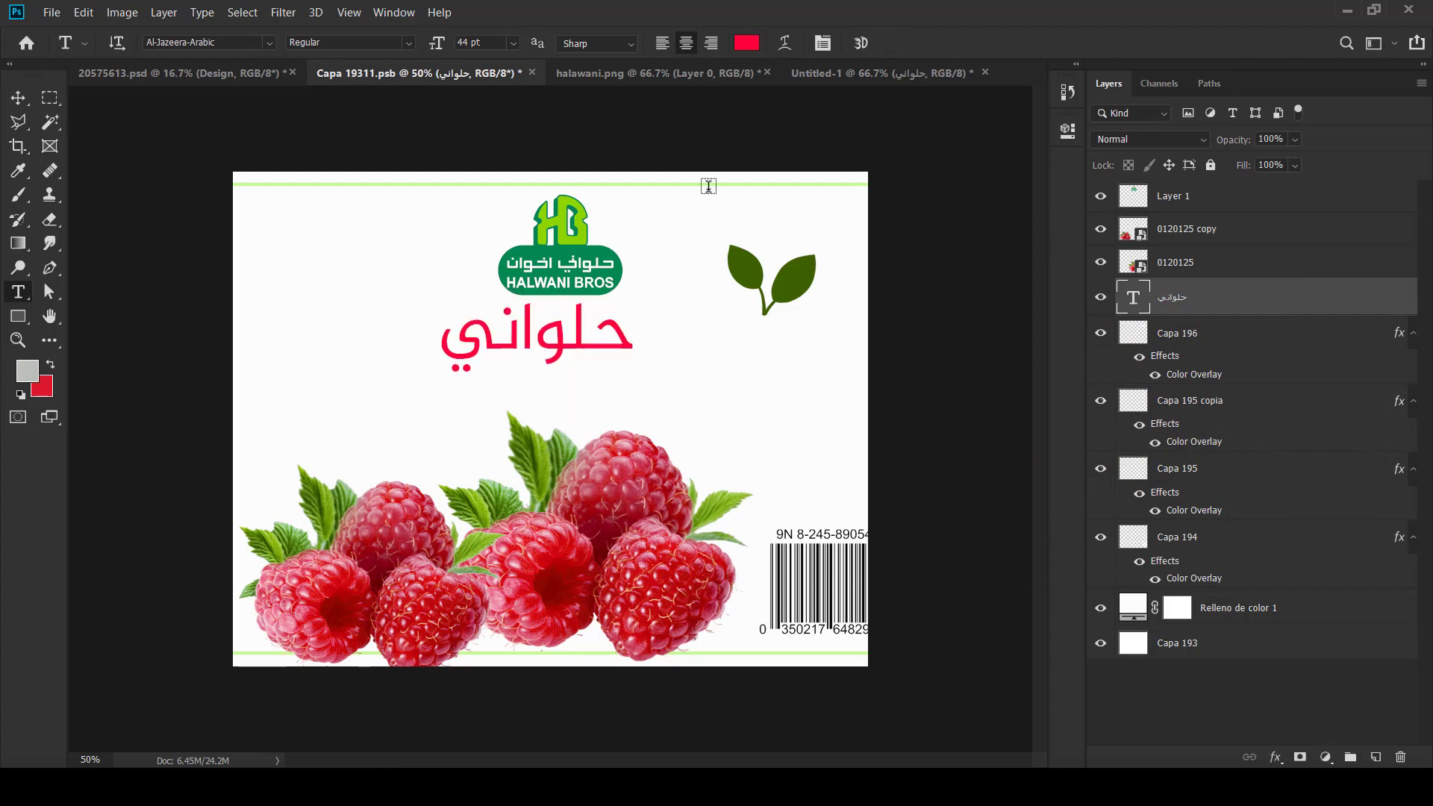
left_click(18, 99)
left_click_drag(564, 341, 576, 338)
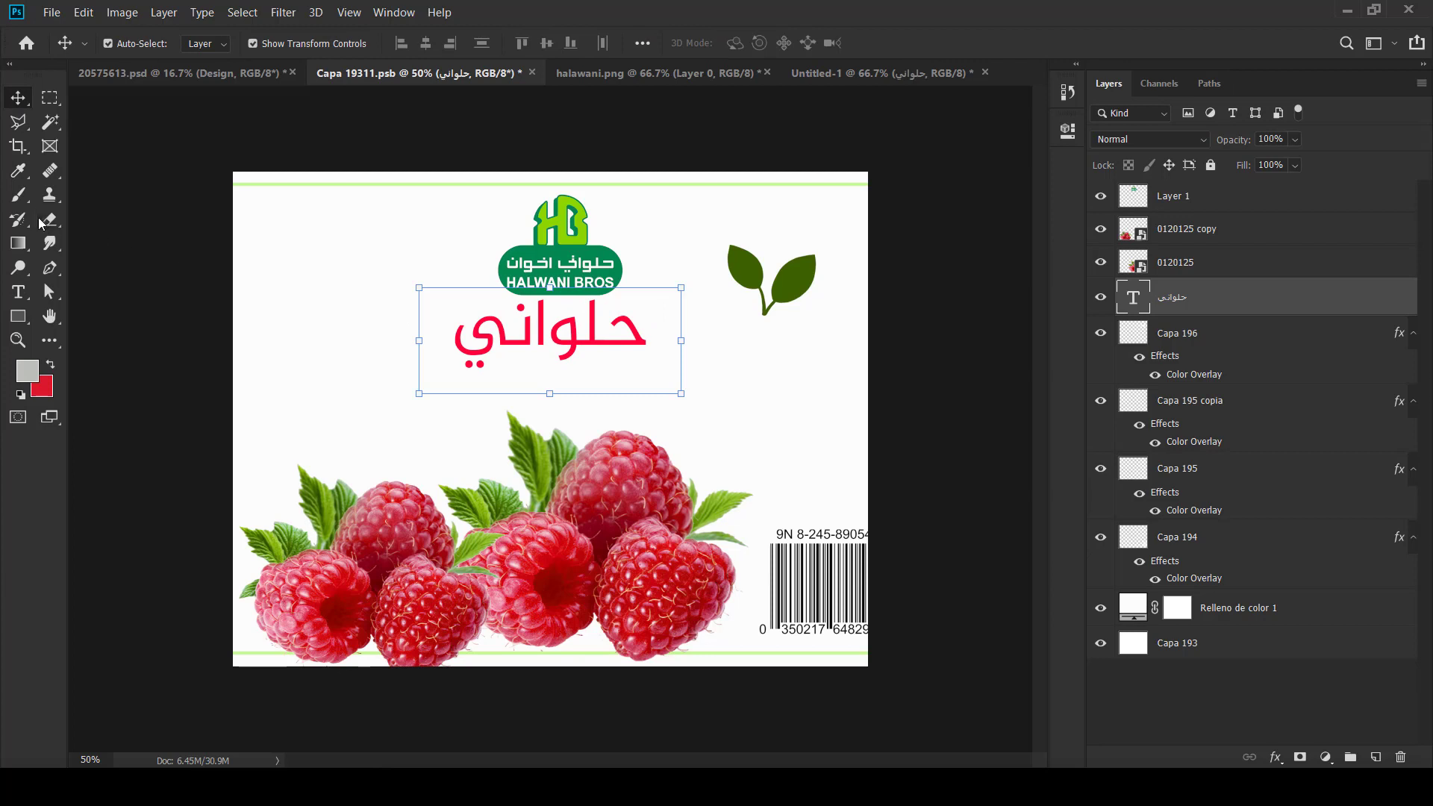
Step: Reduce the "حلواني" text to 41 pt and shrink its text box in height and width to fit the word more closely
left_click(20, 298)
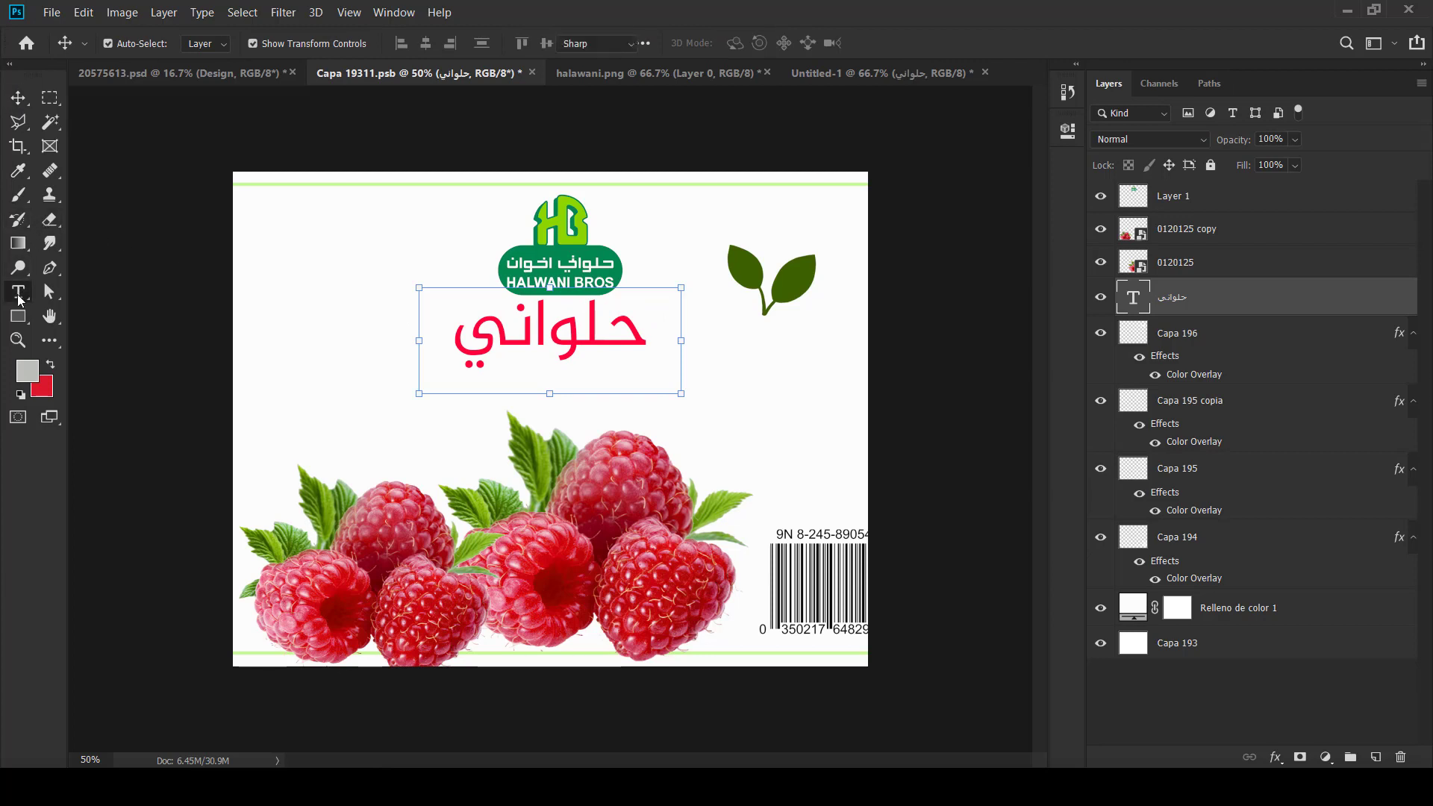
left_click(501, 319)
double_click(502, 319)
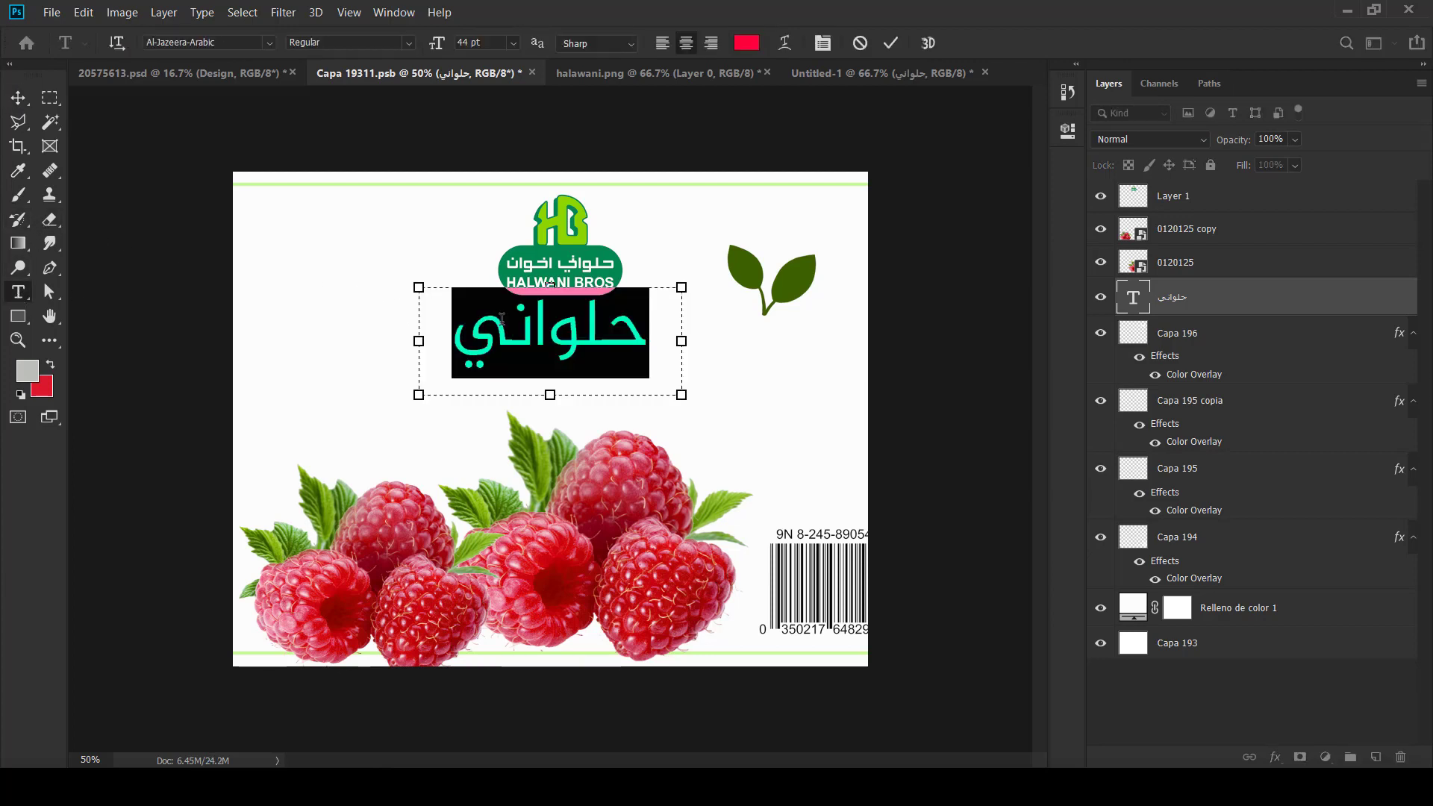
left_click_drag(439, 50, 438, 53)
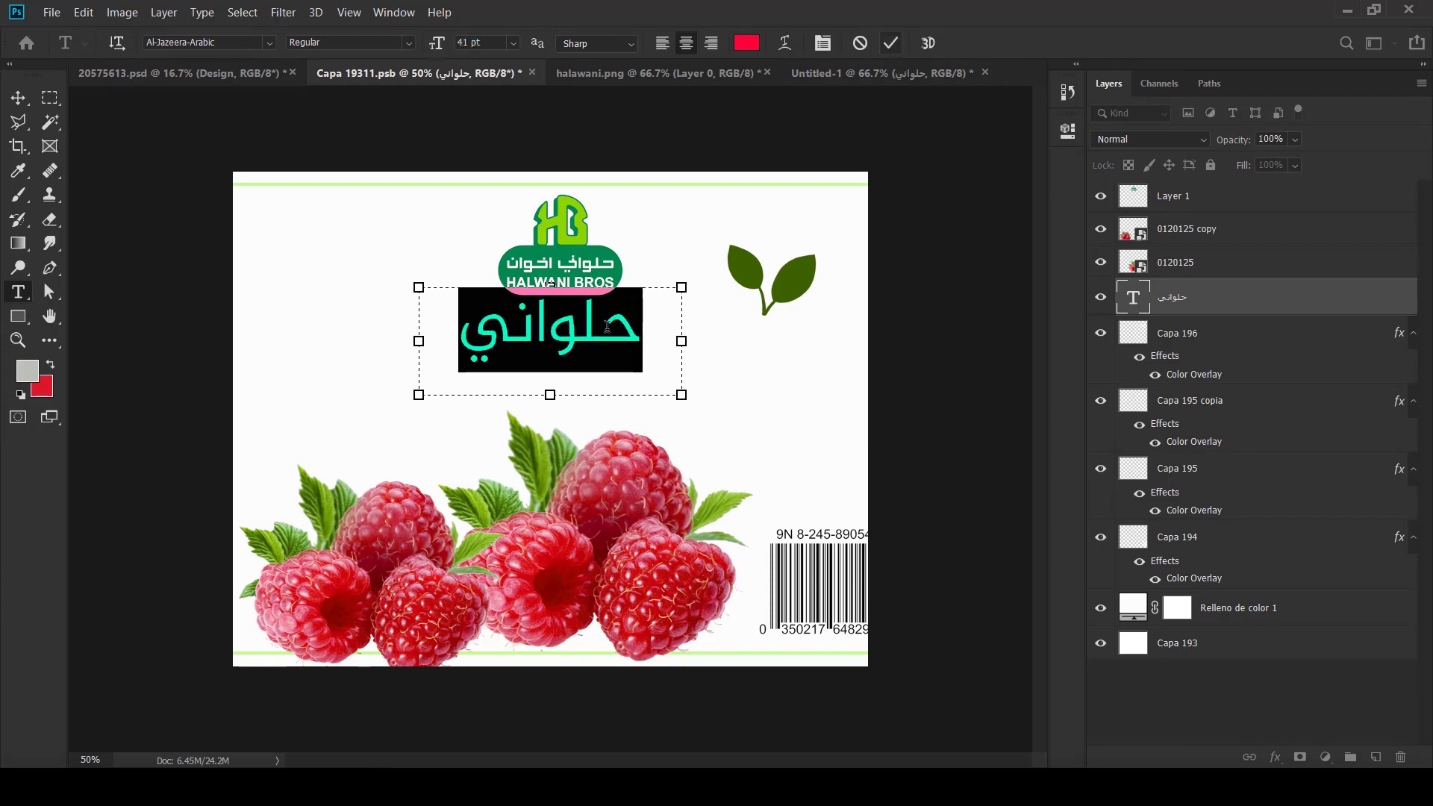
left_click_drag(550, 394, 550, 374)
left_click_drag(419, 330, 450, 330)
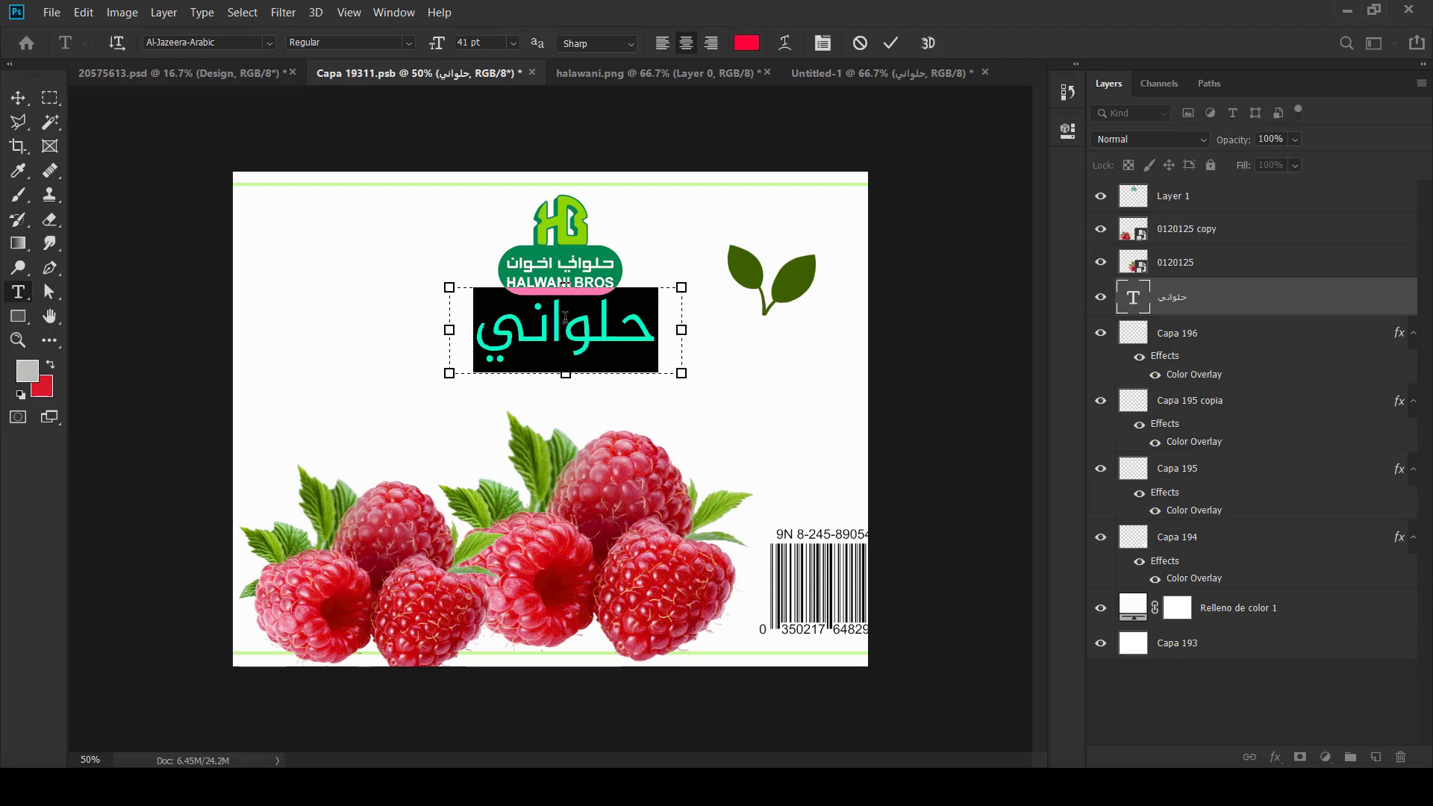
left_click(890, 44)
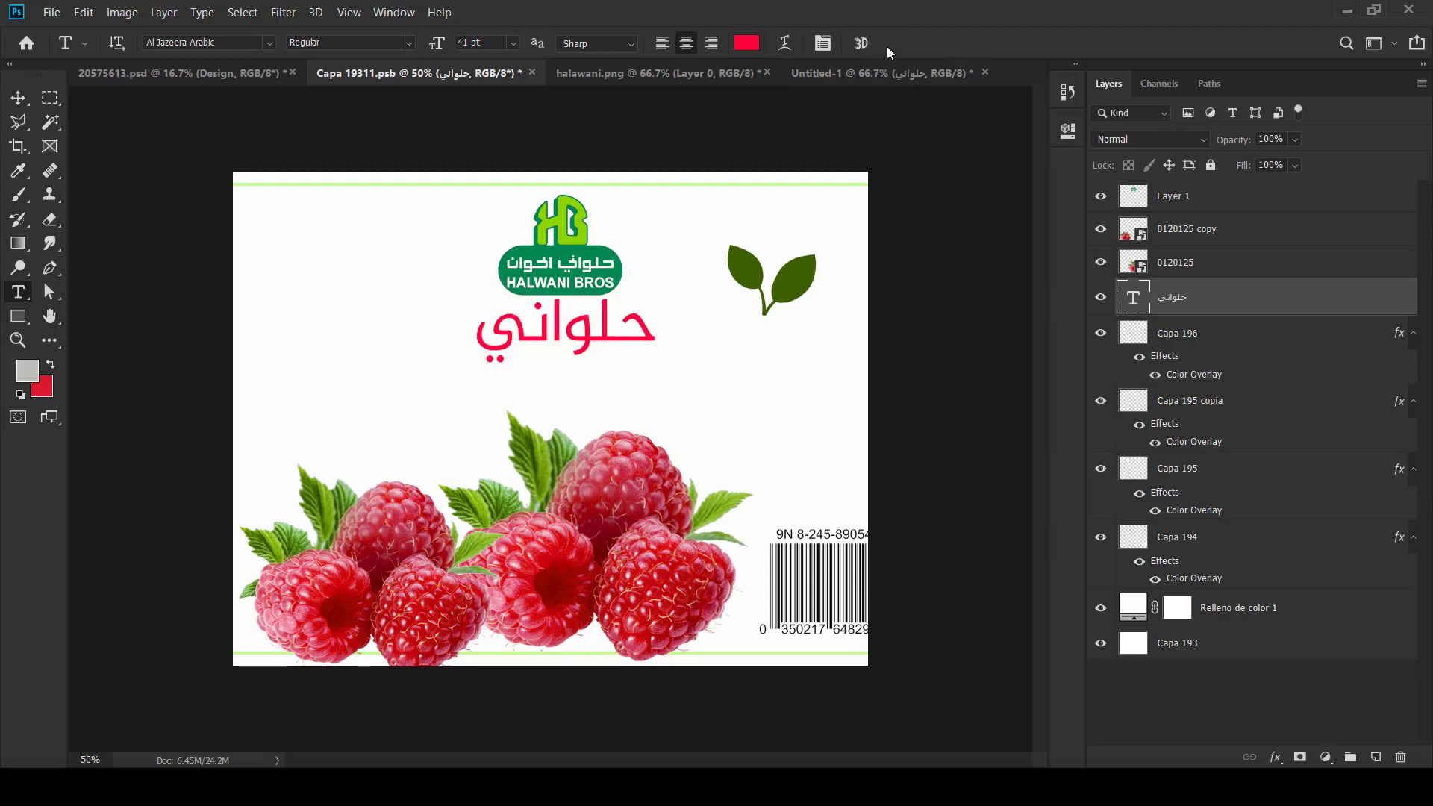
Step: Move the "حلواني" text slightly down and left so that it sits centred beneath the Halwani Bros logo
left_click(18, 97)
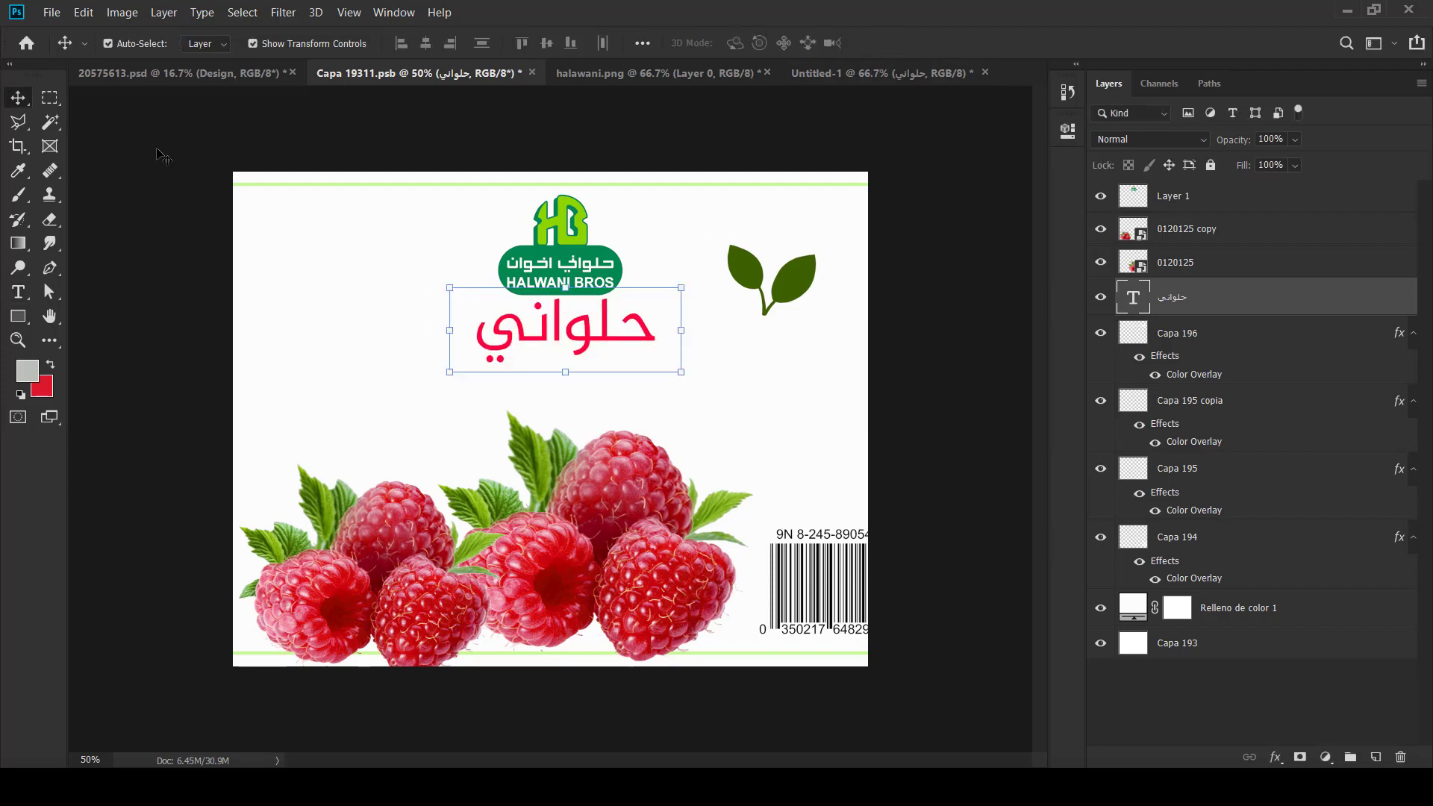
left_click_drag(559, 331, 547, 338)
left_click(547, 337)
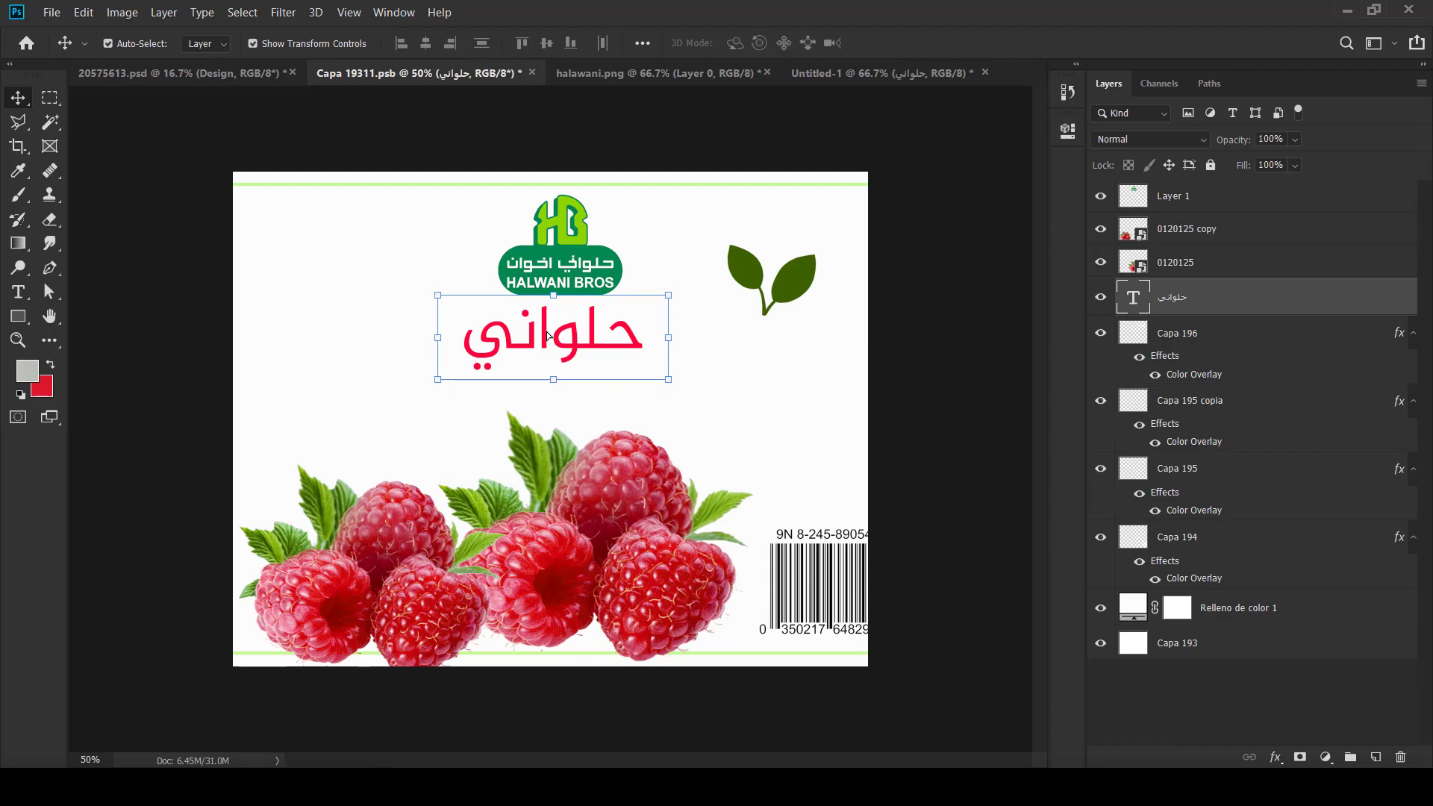
left_click(19, 292)
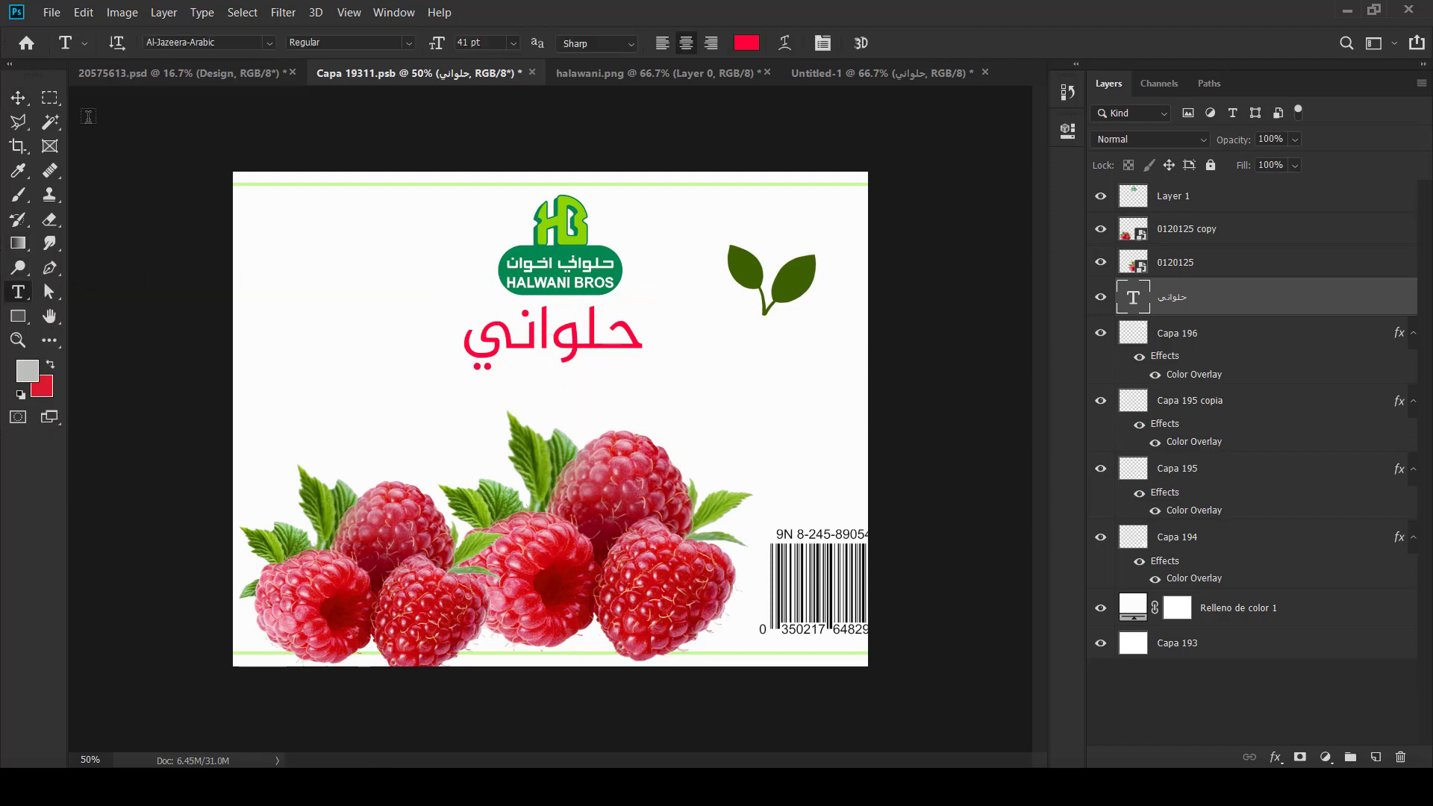
left_click(13, 109)
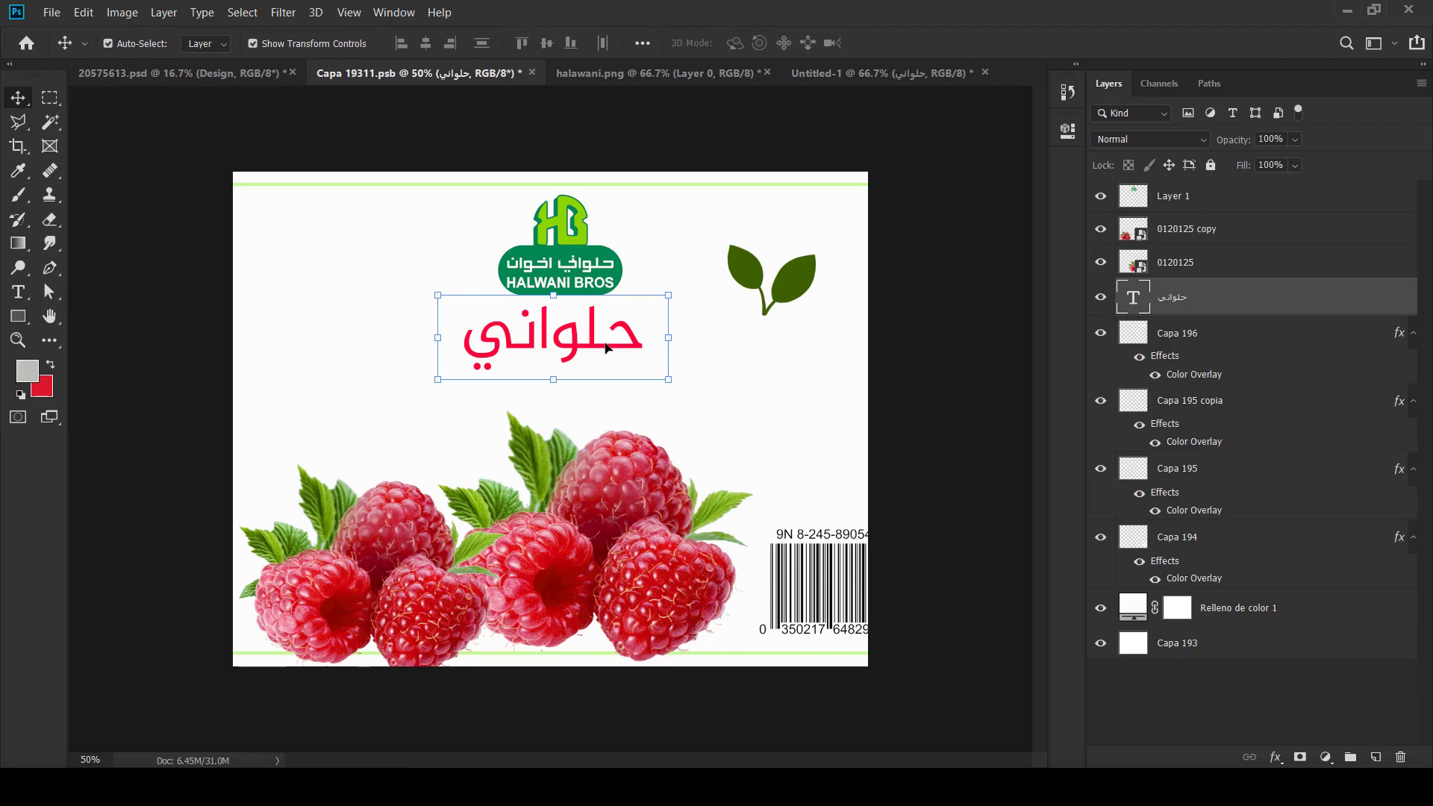
Step: Duplicate the "حلواني" text slightly below the original and replace the copy's wording with "مربى"
left_click_drag(606, 342, 612, 374, "alt")
left_click(15, 294)
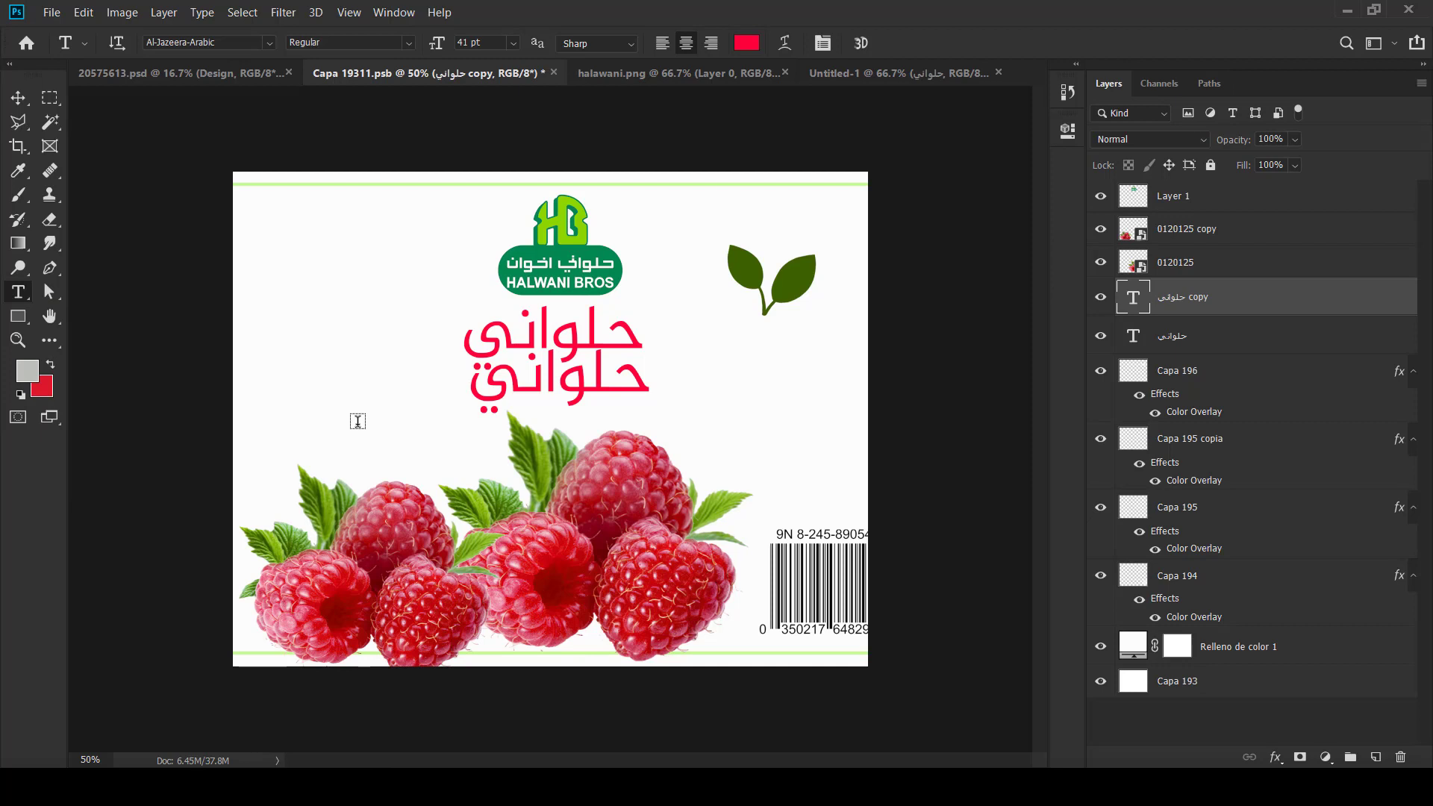
left_click(511, 396)
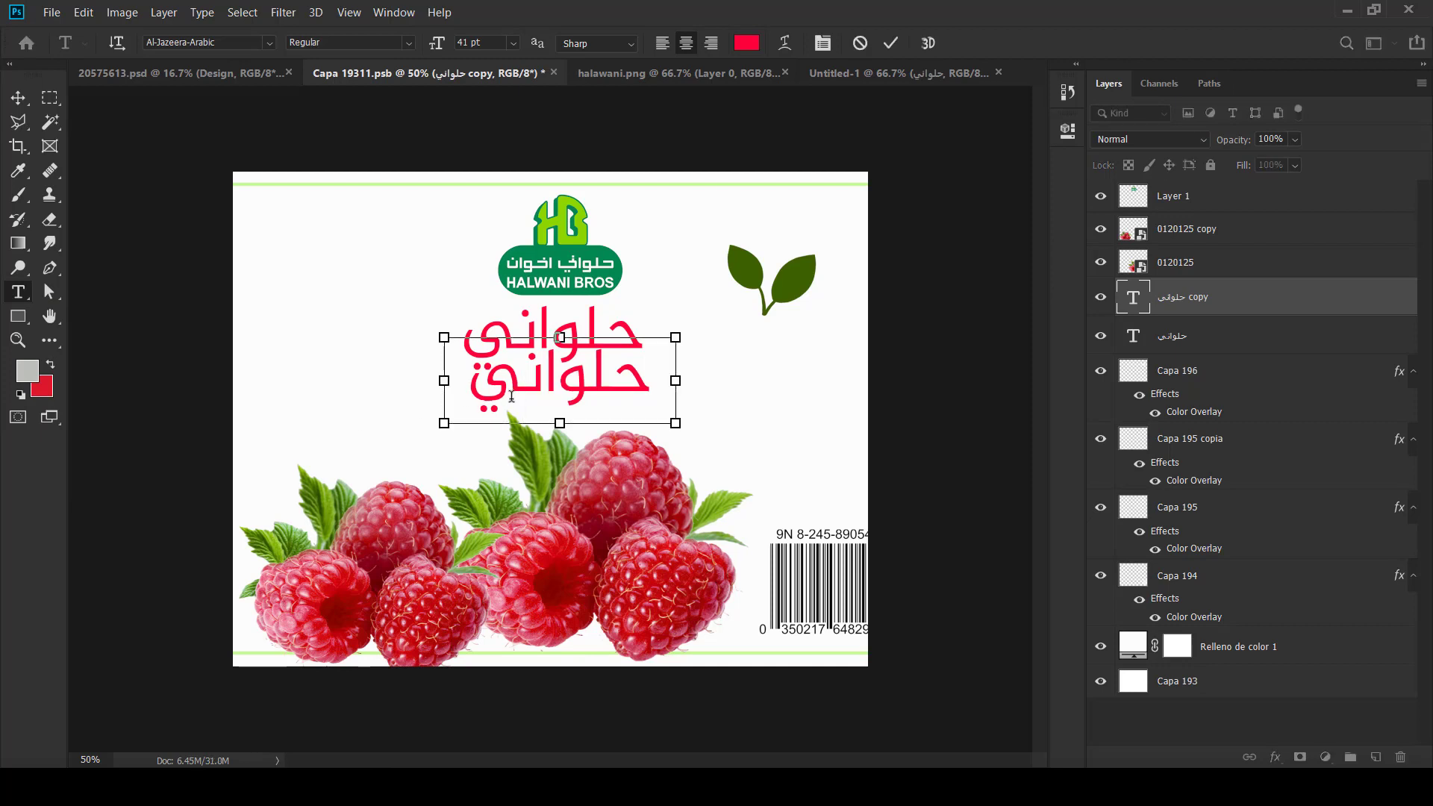
key("ctrl+a")
type("م")
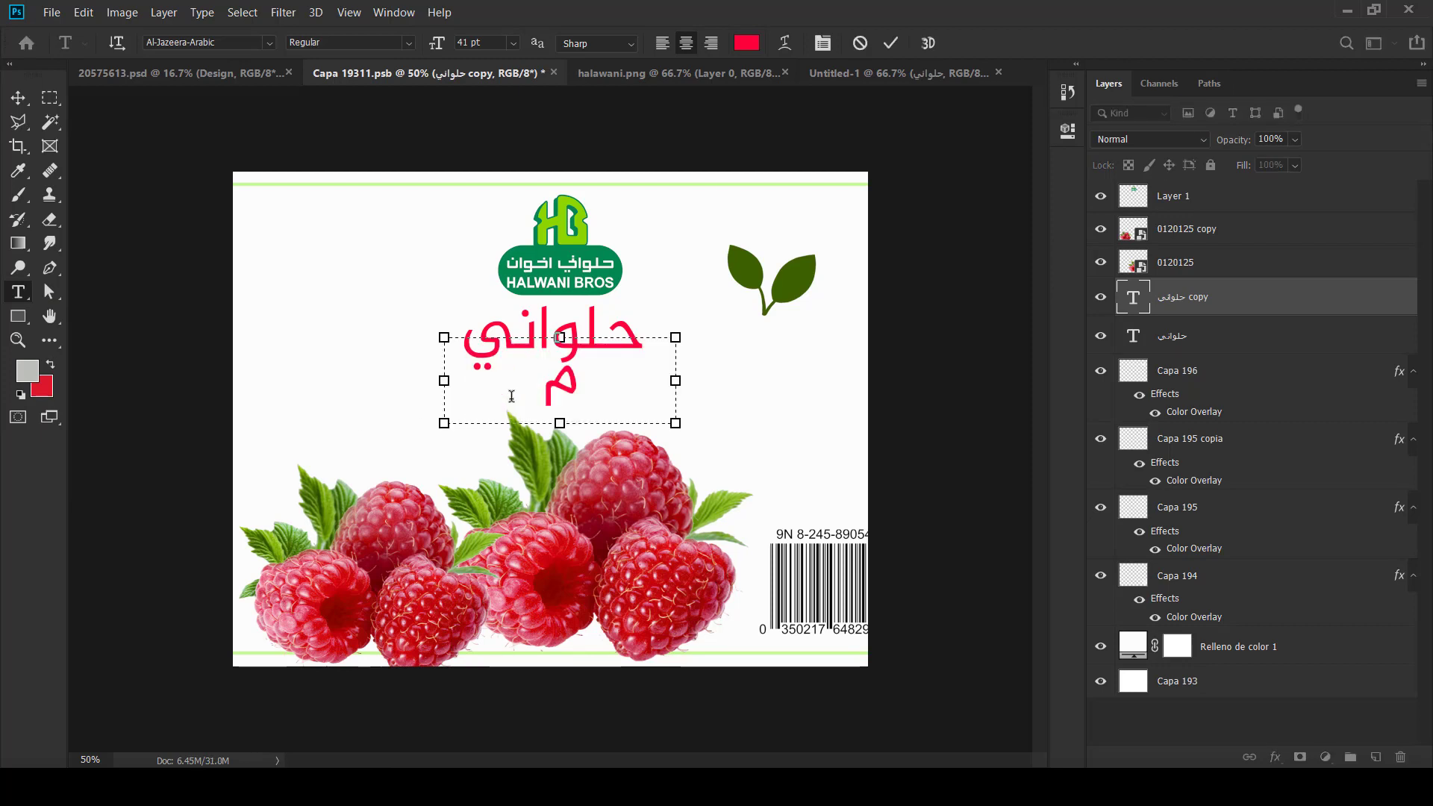
type("ربى التو")
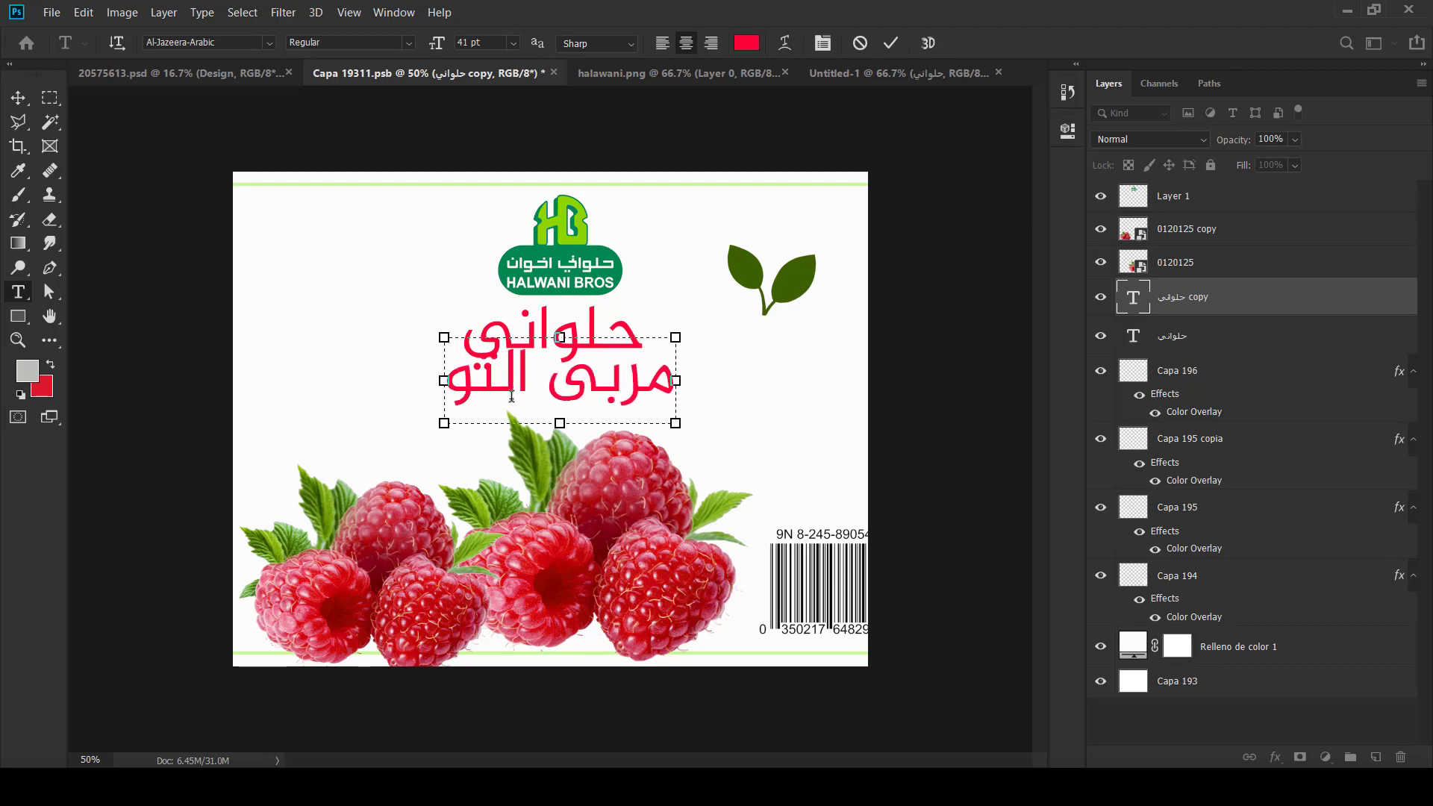
key("BackSpace")
key("BackSpace")
key("BackSpace")
key("BackSpace")
key("BackSpace")
Step: Complete the copied text as "مربى التوت" at 17 pt, right-aligned in a text box tightened around the words
key("ctrl+a")
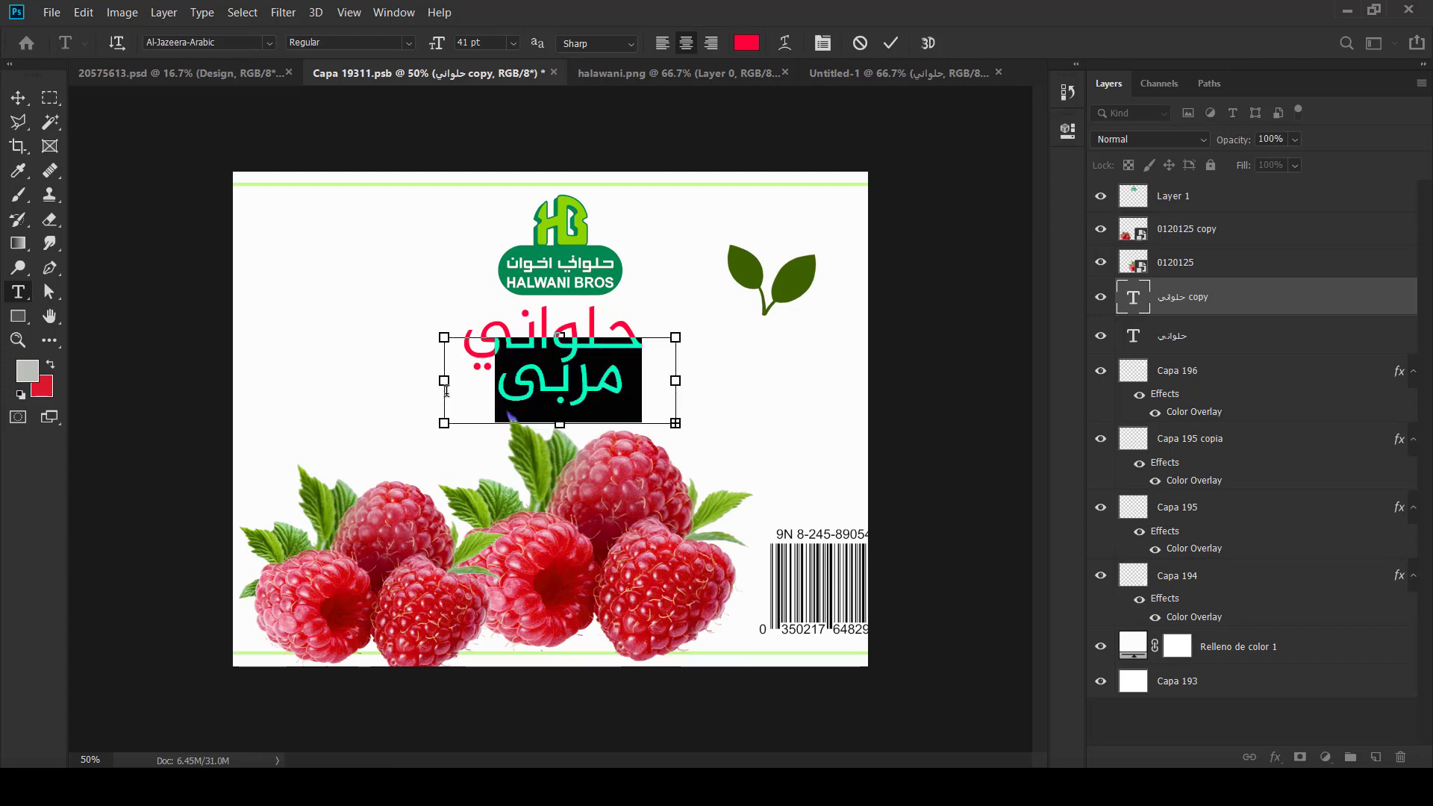
mouse_move(438, 43)
left_mouse_down()
mouse_move(415, 52)
mouse_move(434, 48)
left_mouse_up()
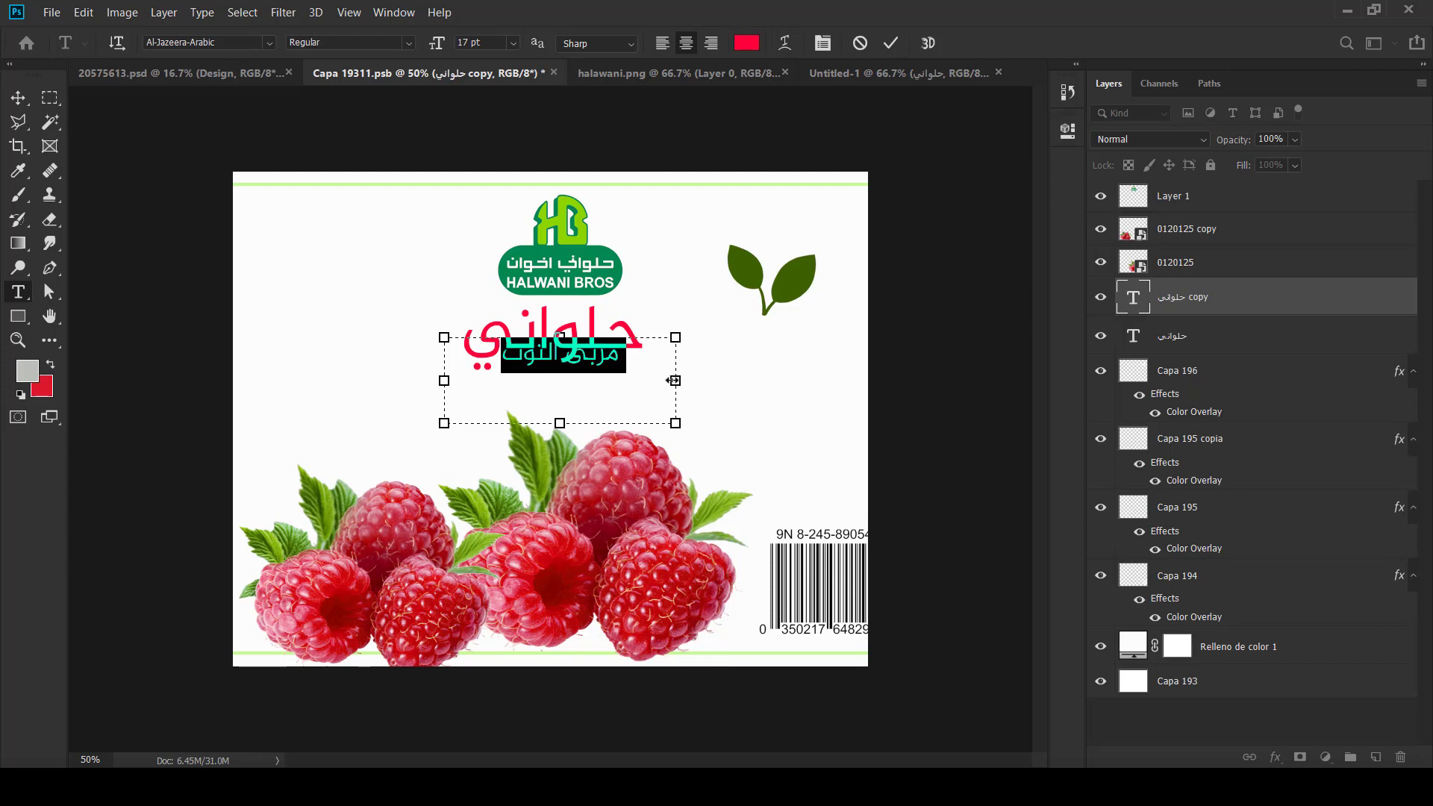
left_click_drag(675, 380, 612, 381)
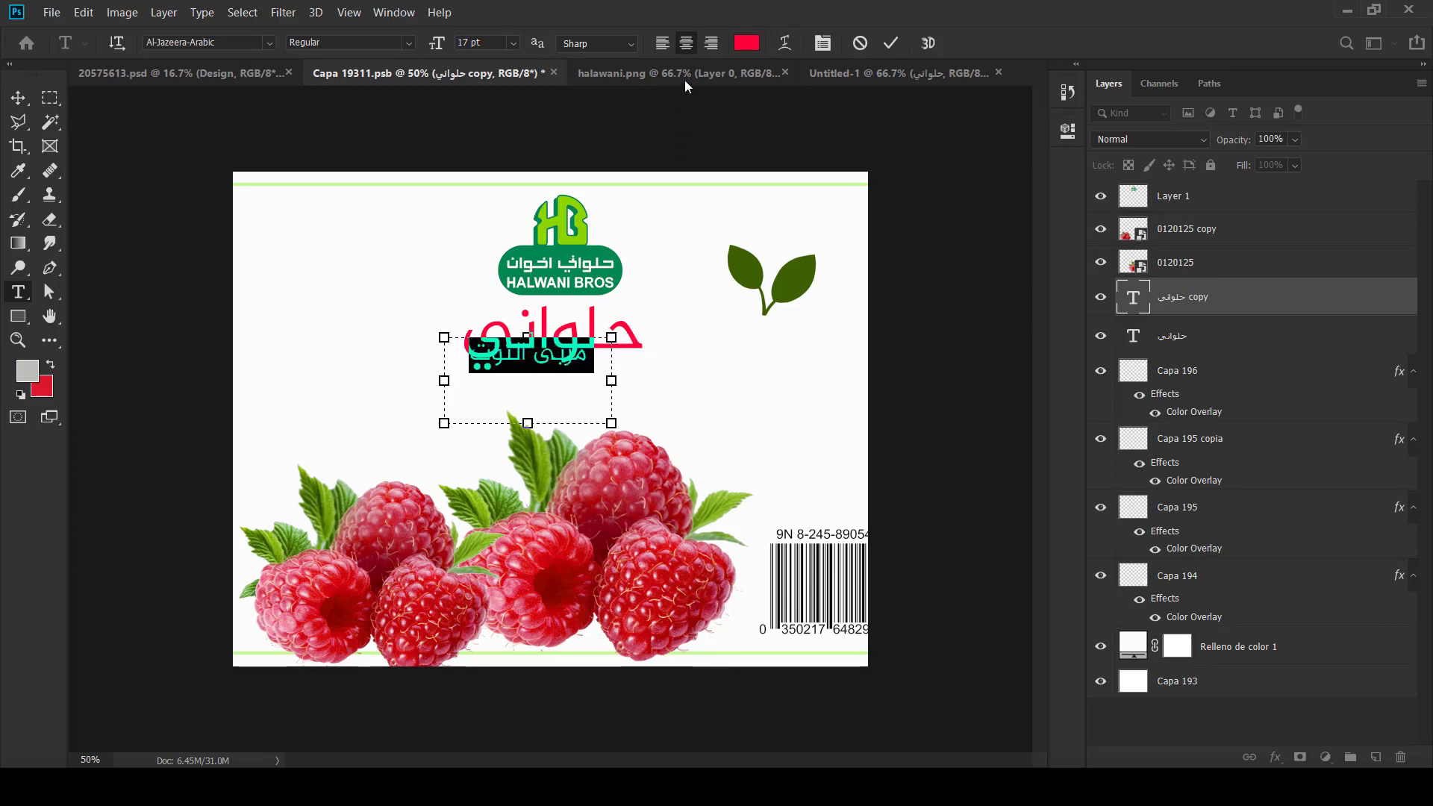
left_click(707, 47)
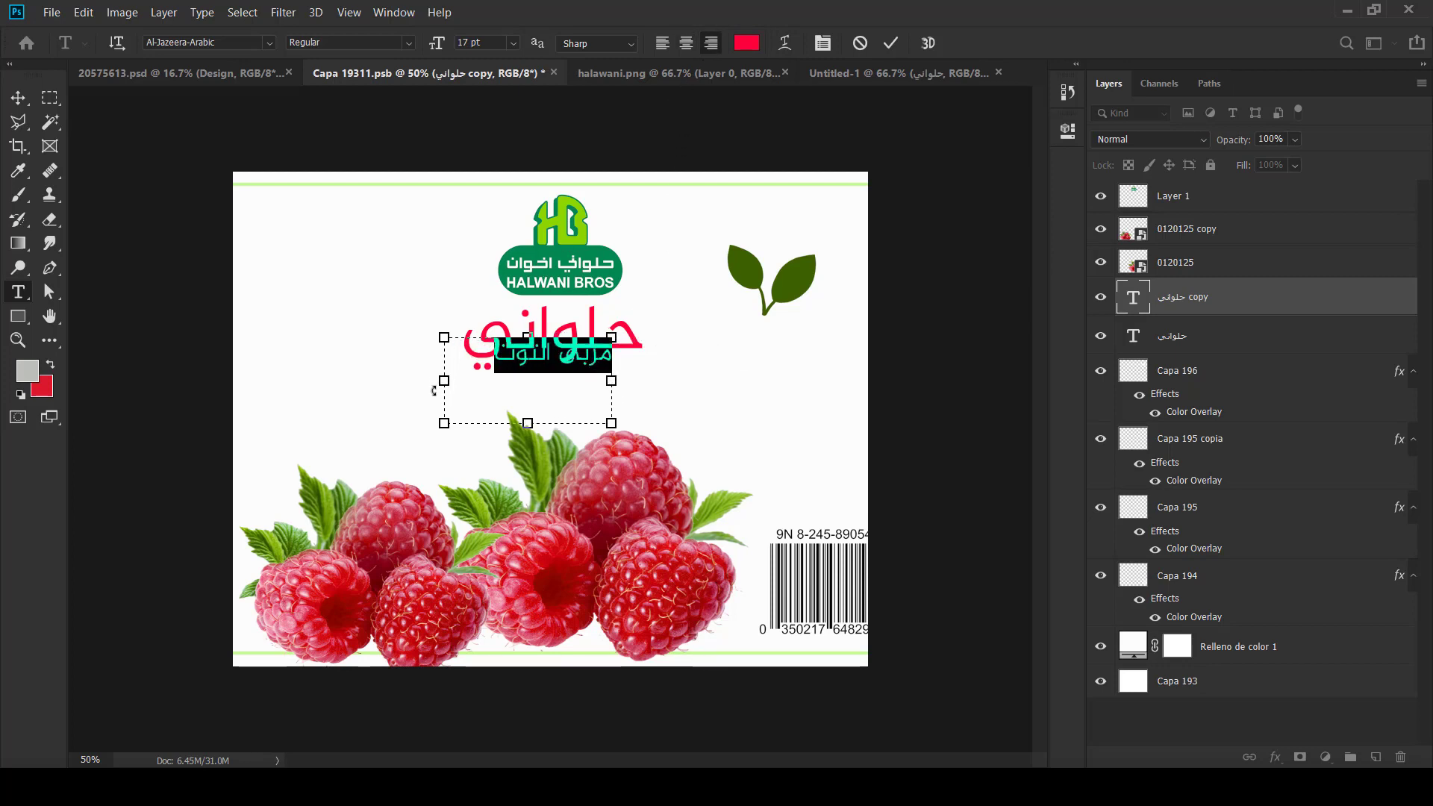
left_click_drag(444, 381, 482, 376)
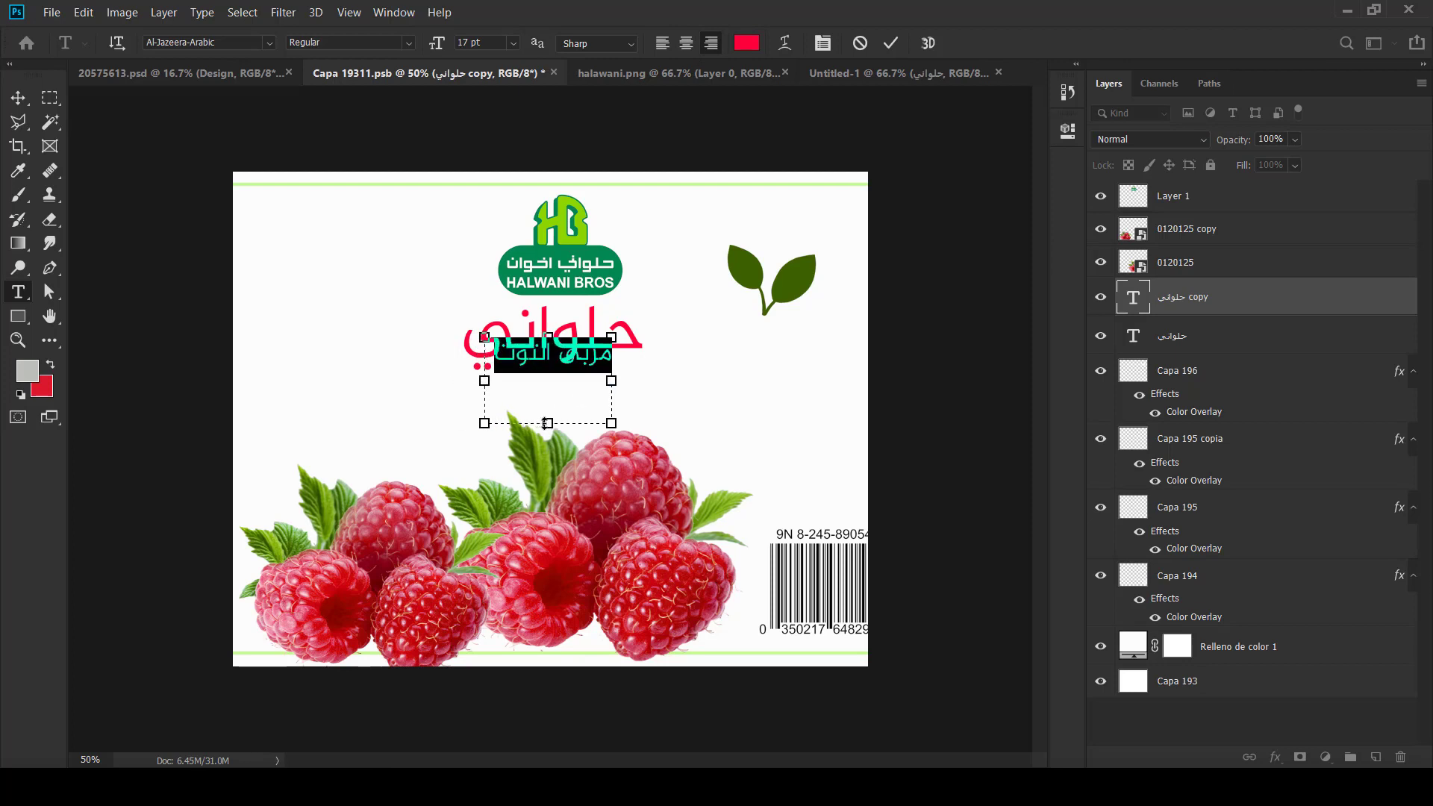
left_click_drag(547, 423, 548, 381)
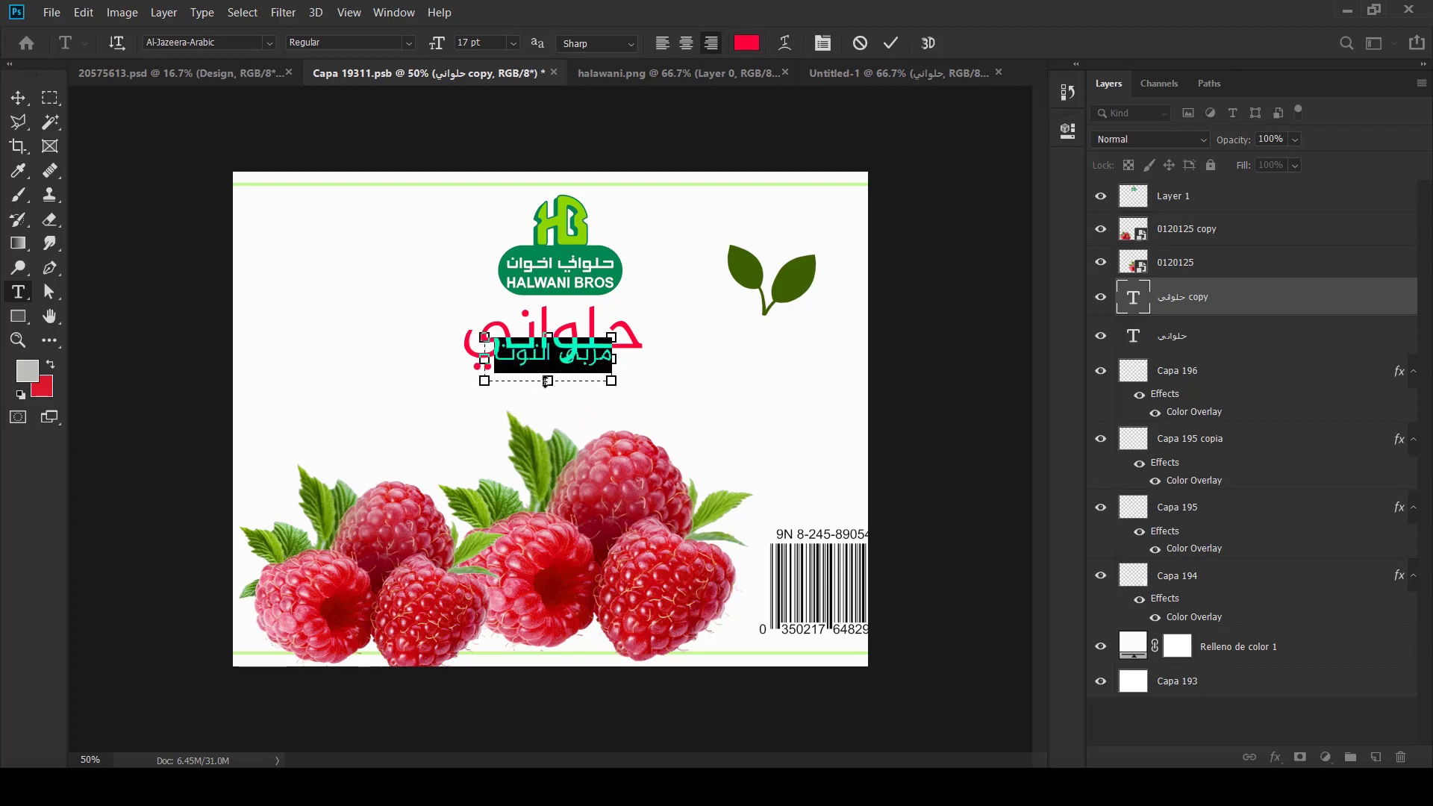
left_click(888, 43)
Step: Move the "مربى التوت" line below the right part of the "حلواني" title and scale it to 67.86%
left_click(18, 97)
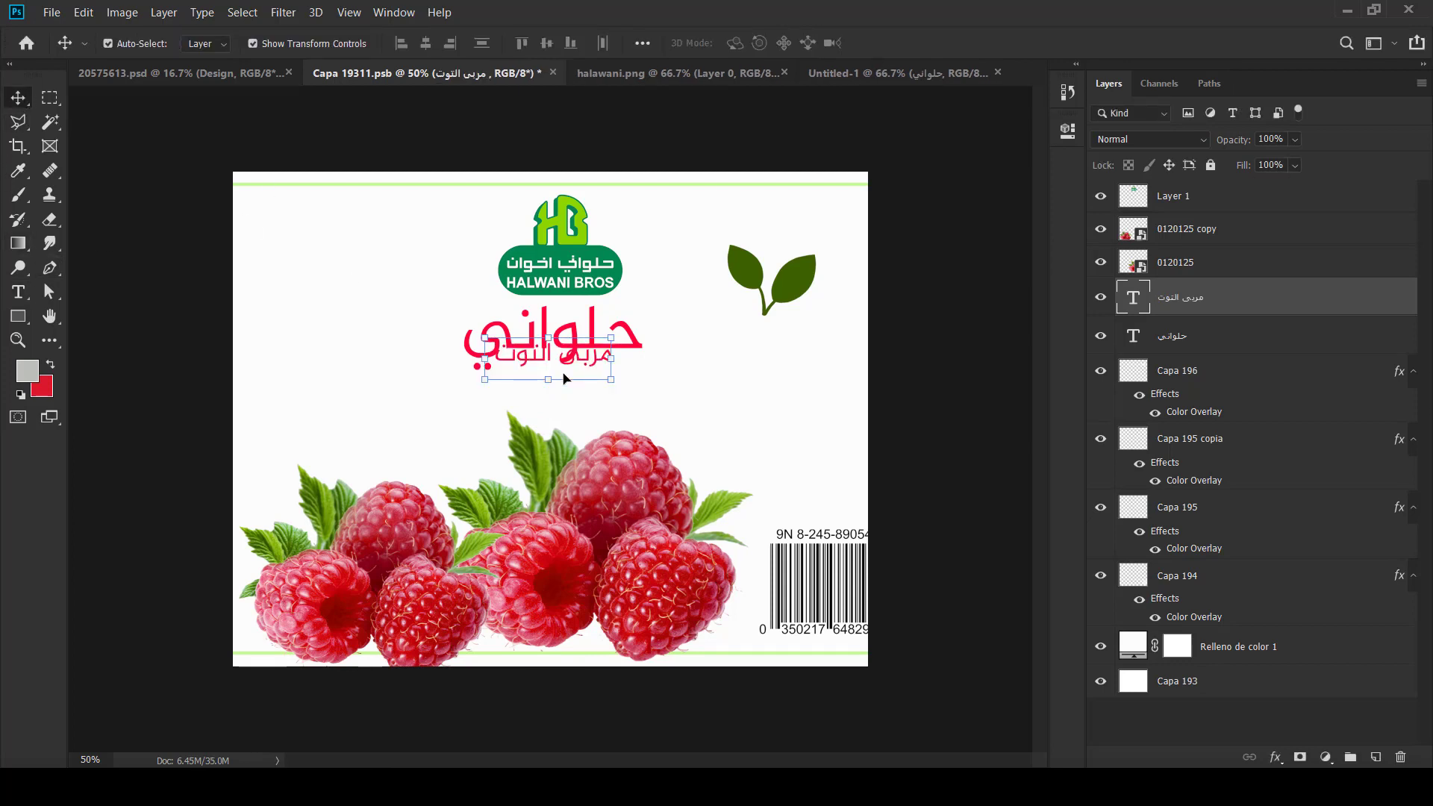
left_click_drag(594, 360, 633, 381)
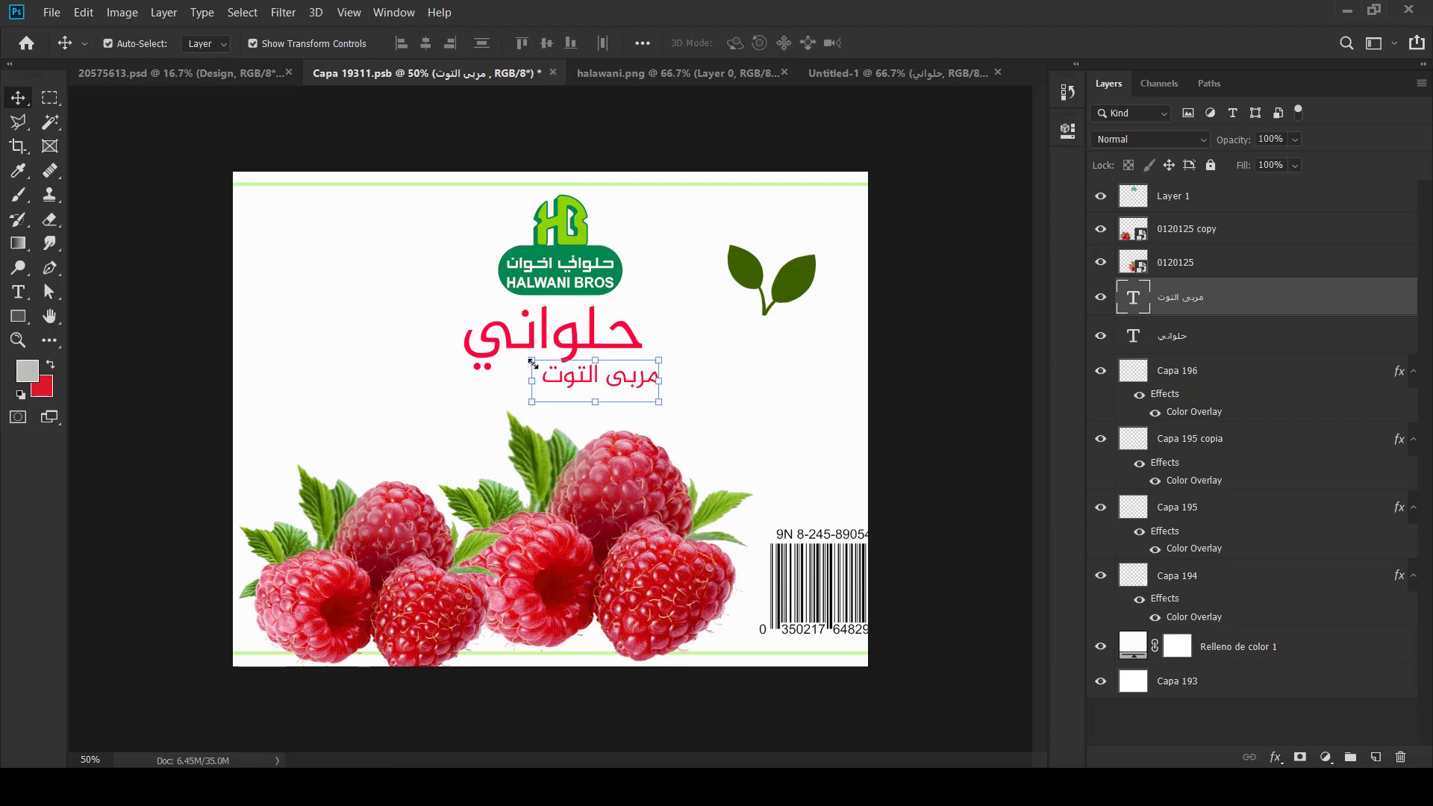
mouse_move(535, 362)
left_mouse_down()
mouse_move(627, 385)
mouse_move(561, 368)
left_mouse_up()
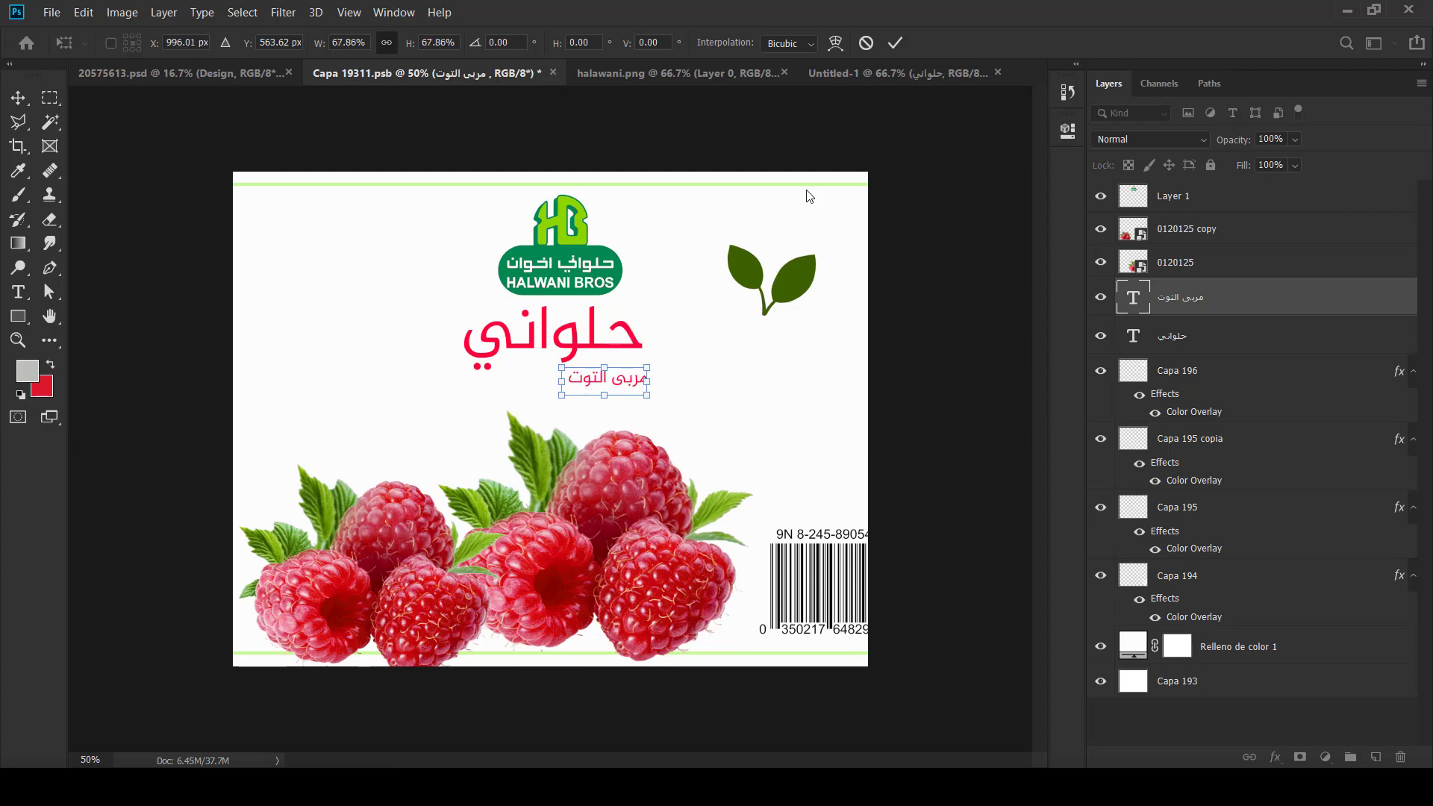
left_click(897, 43)
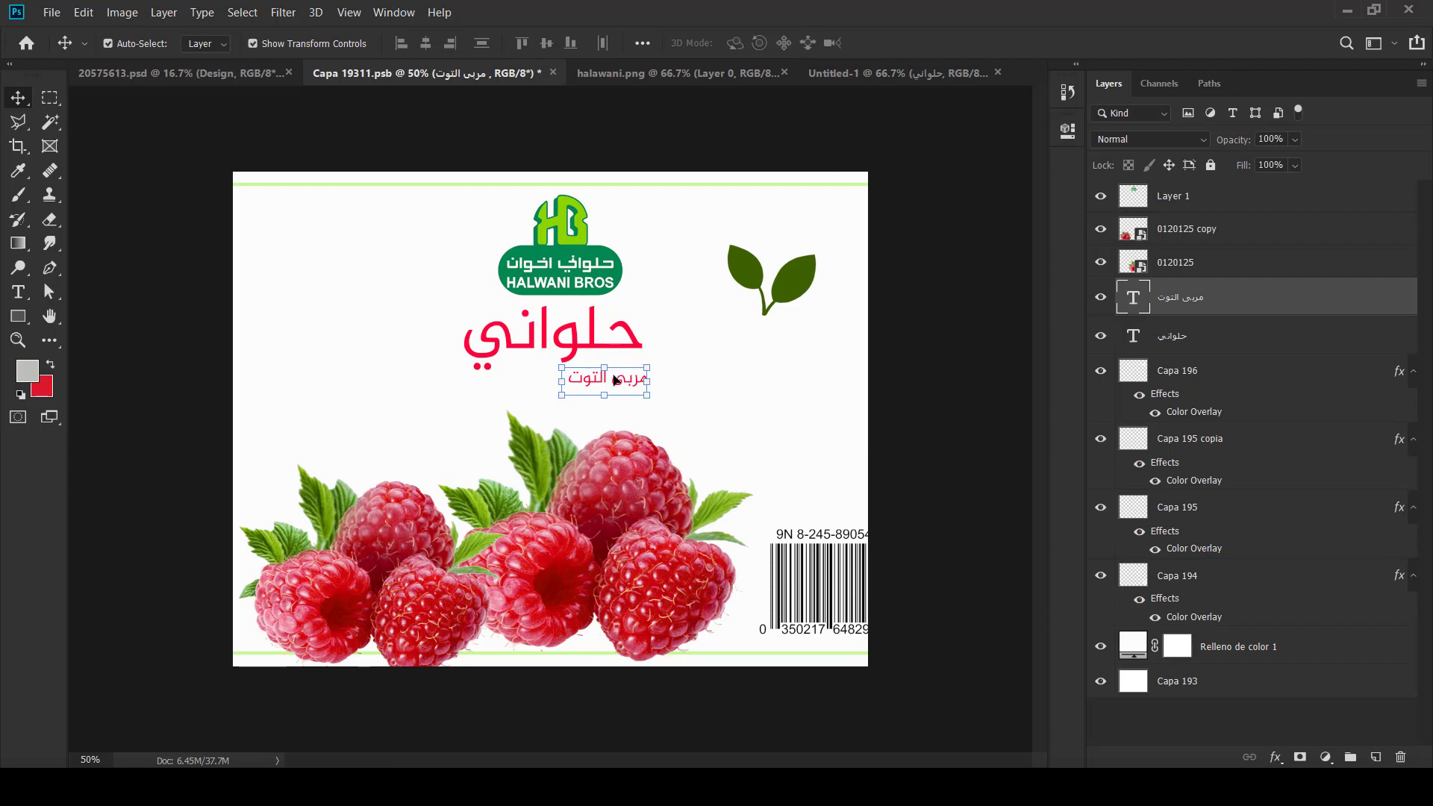
Step: Duplicate the "مربى التوت" line to its left and replace the copy's wording with "RASPBE"
left_click_drag(604, 381, 502, 388)
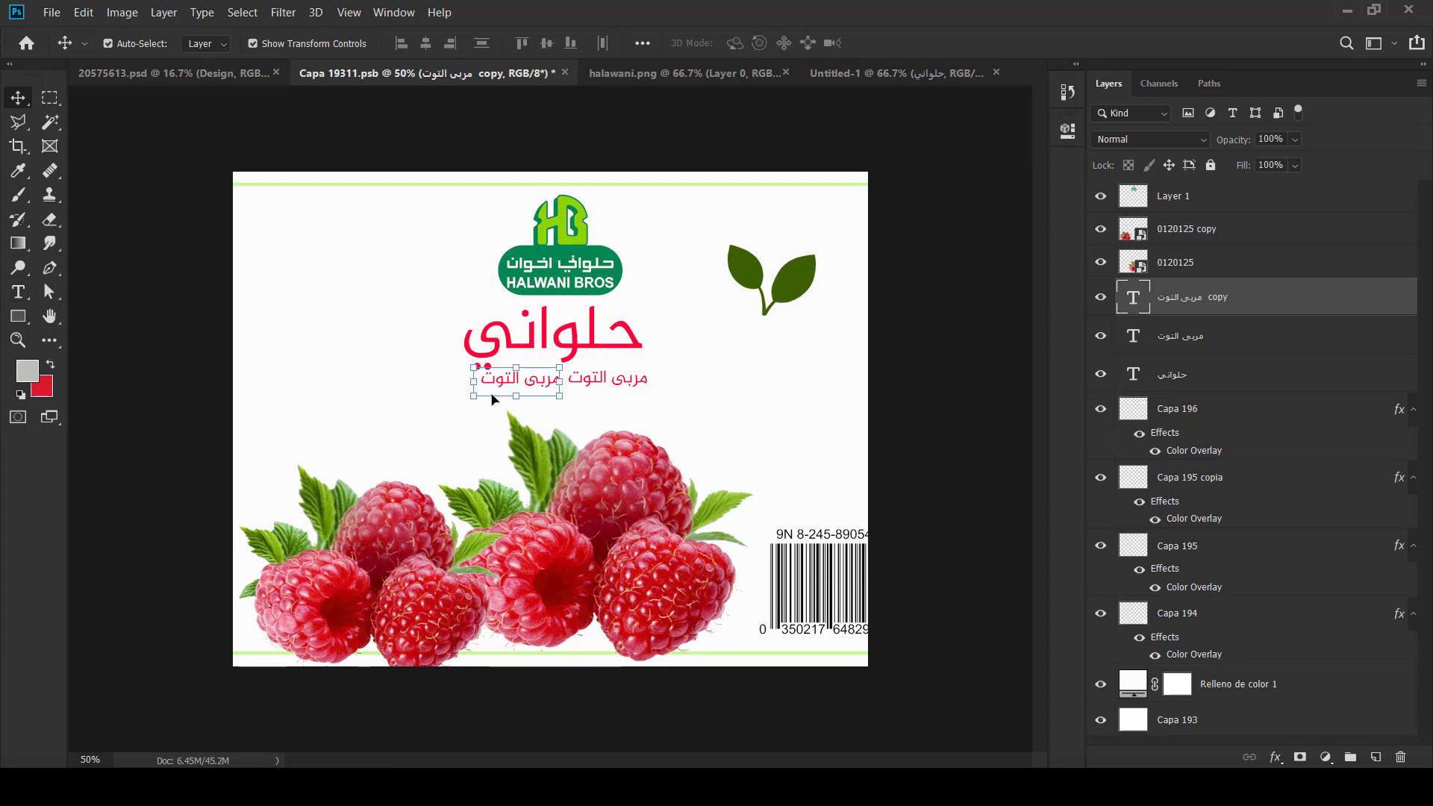
left_click(18, 292)
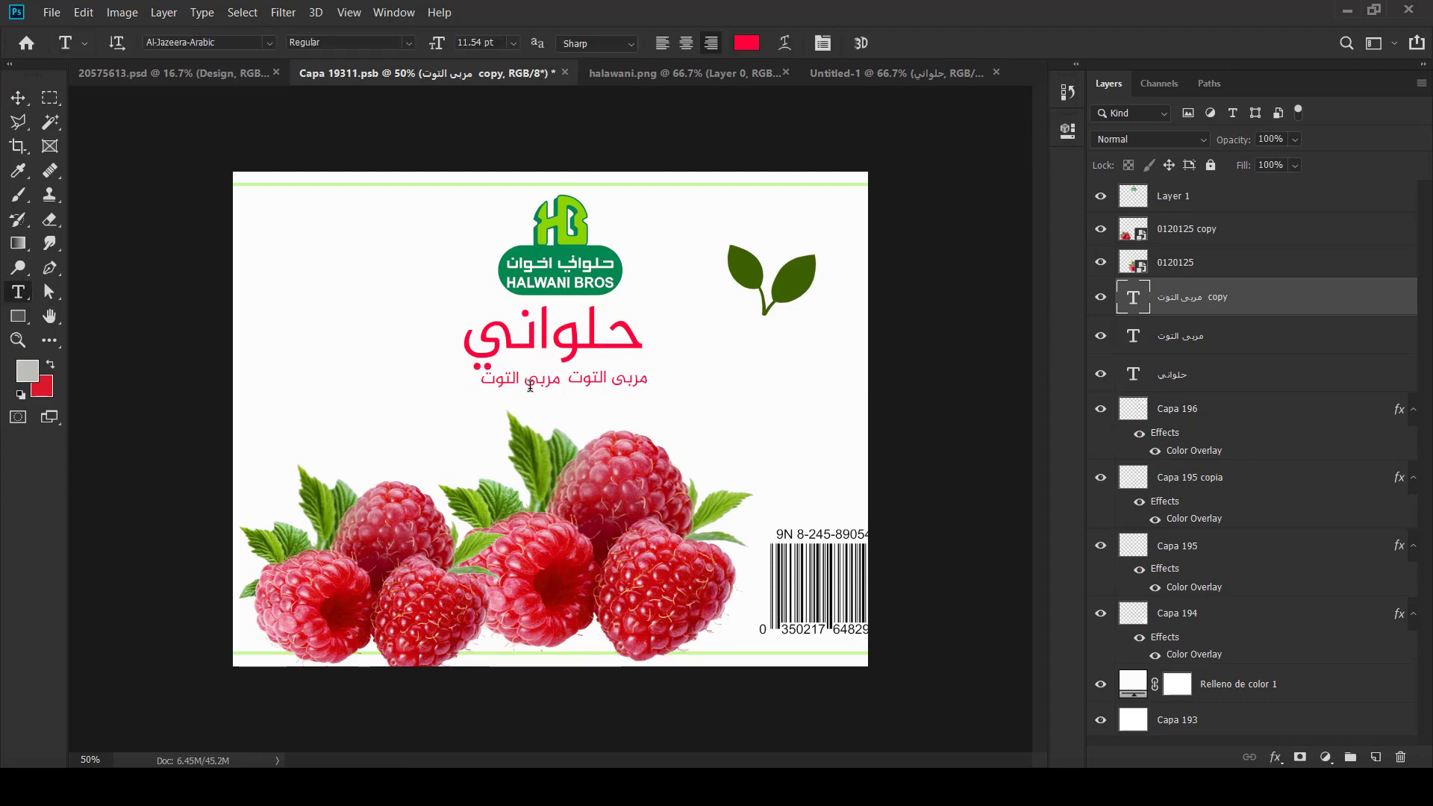
left_click(532, 386)
key("ctrl+a")
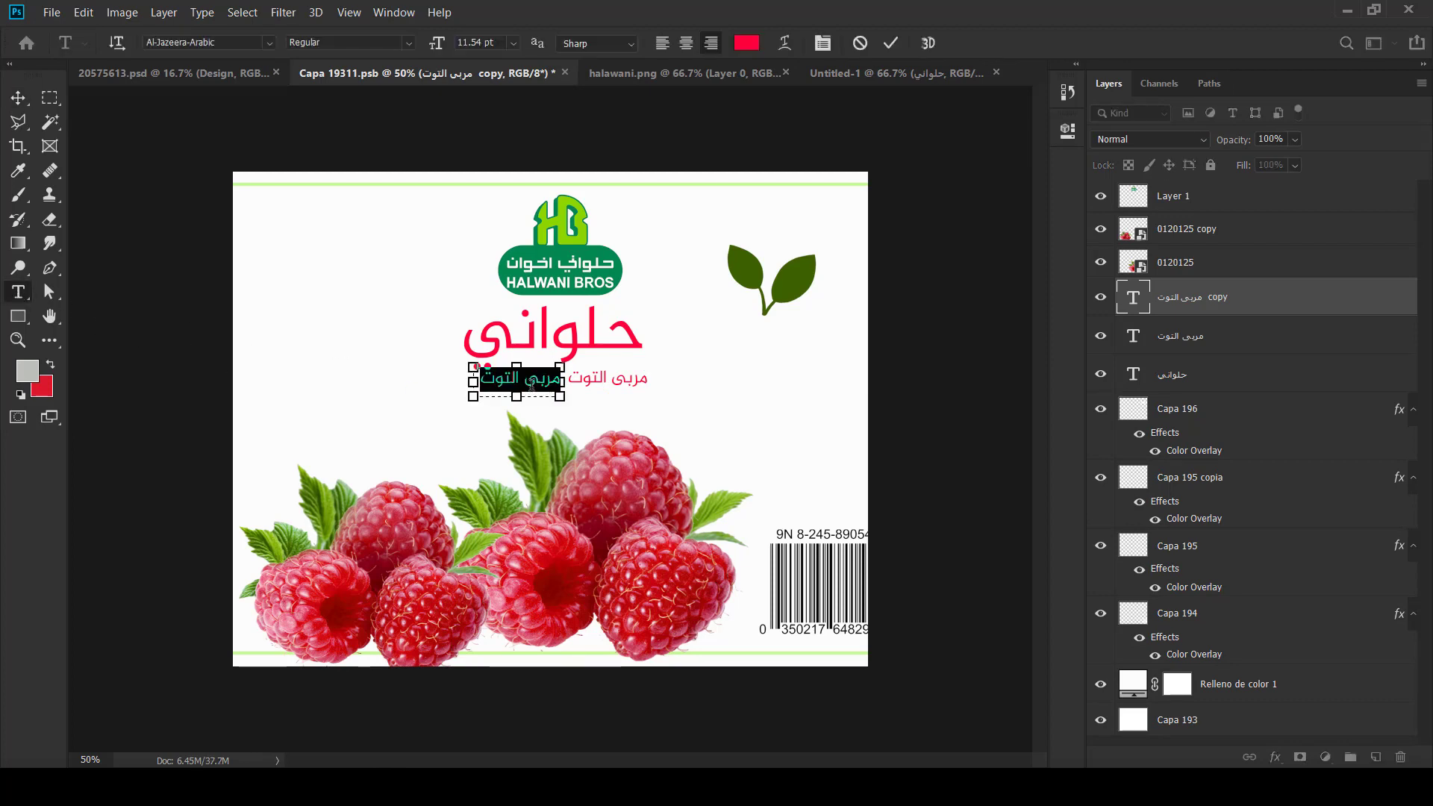
key("BackSpace")
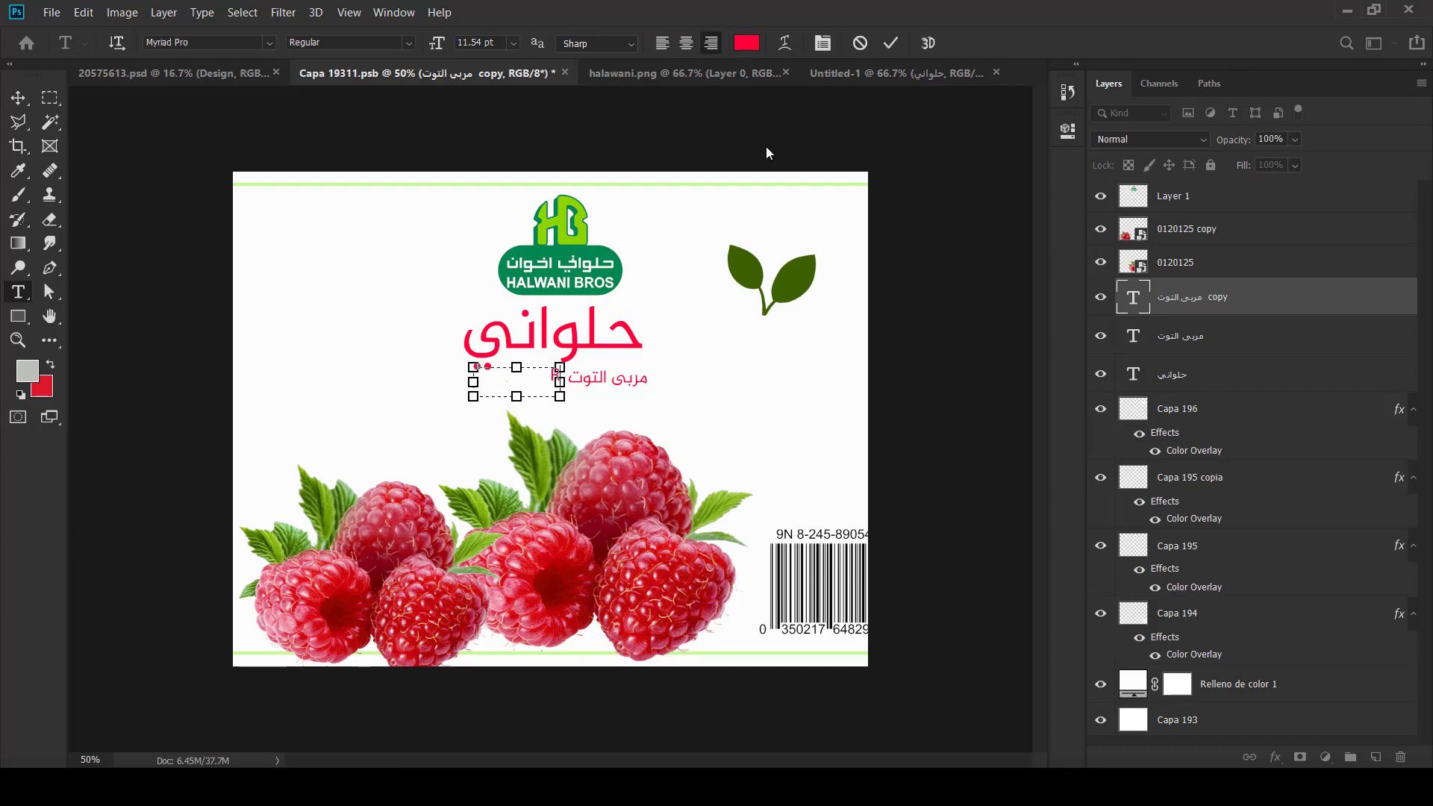
type("RESPBERR")
key("BackSpace")
key("BackSpace")
Step: Complete the English text as "RASPBERRY JAM" at 7.54 pt and shorten its text box to one line
key("ctrl+a")
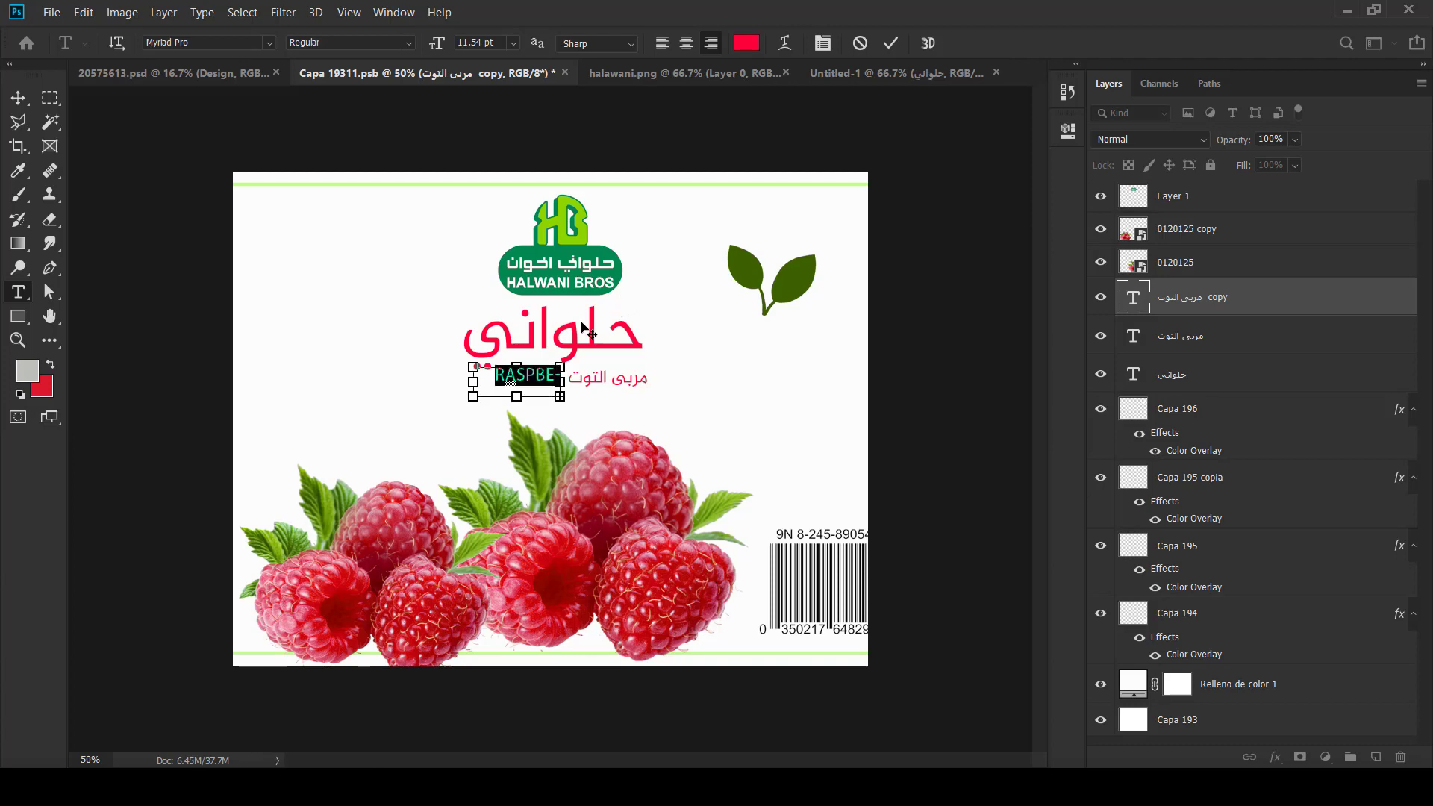
left_click_drag(438, 49, 439, 47)
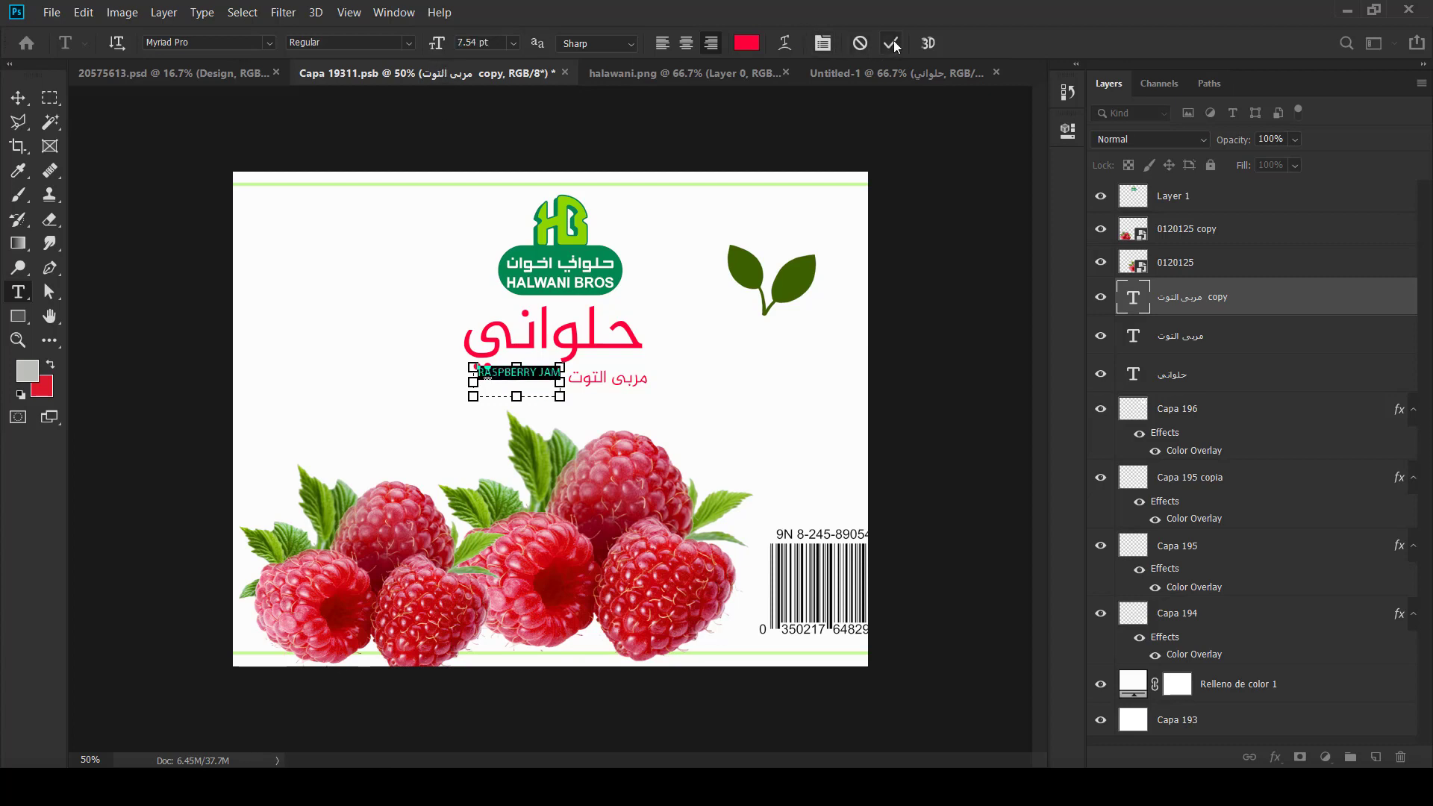
left_click_drag(517, 396, 517, 385)
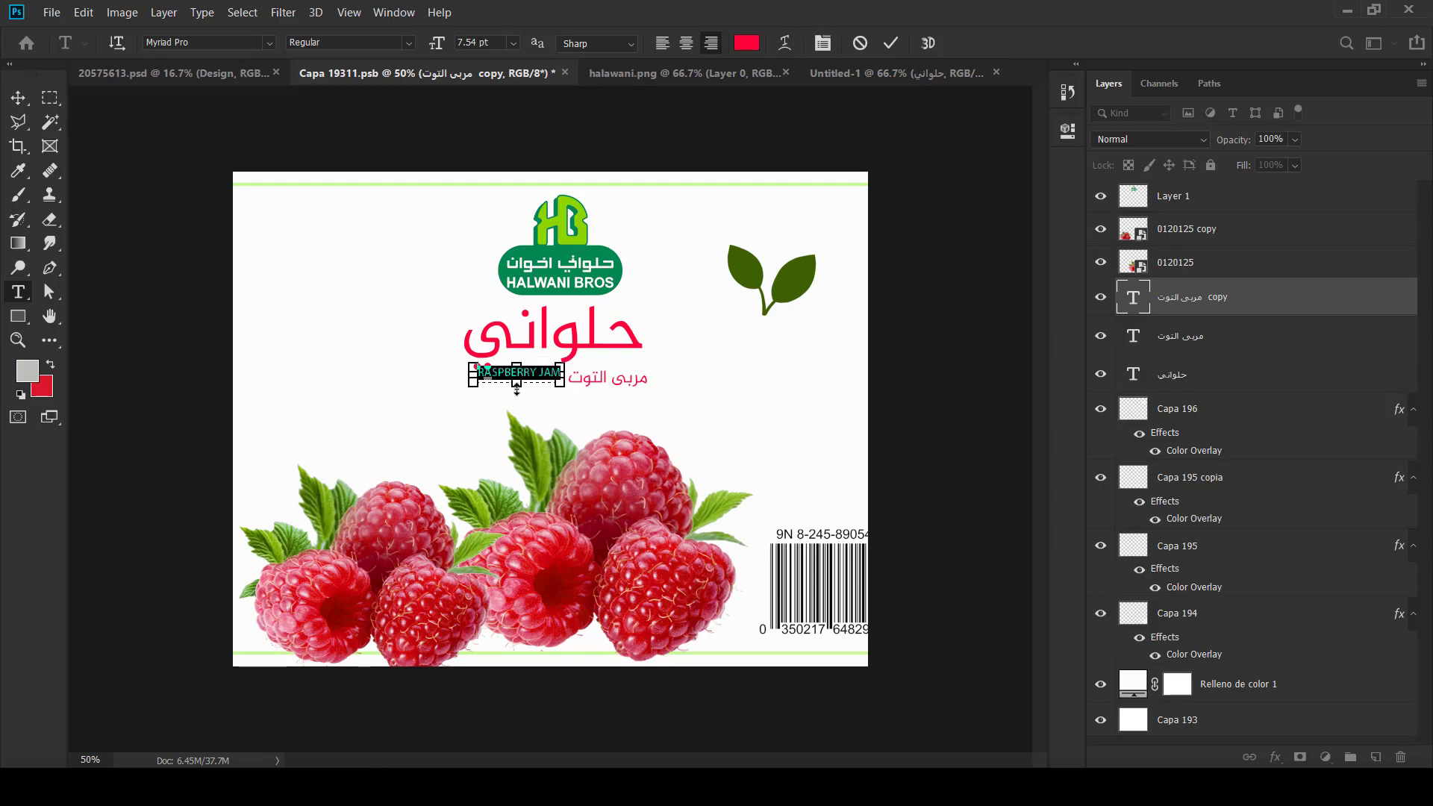
left_click(891, 43)
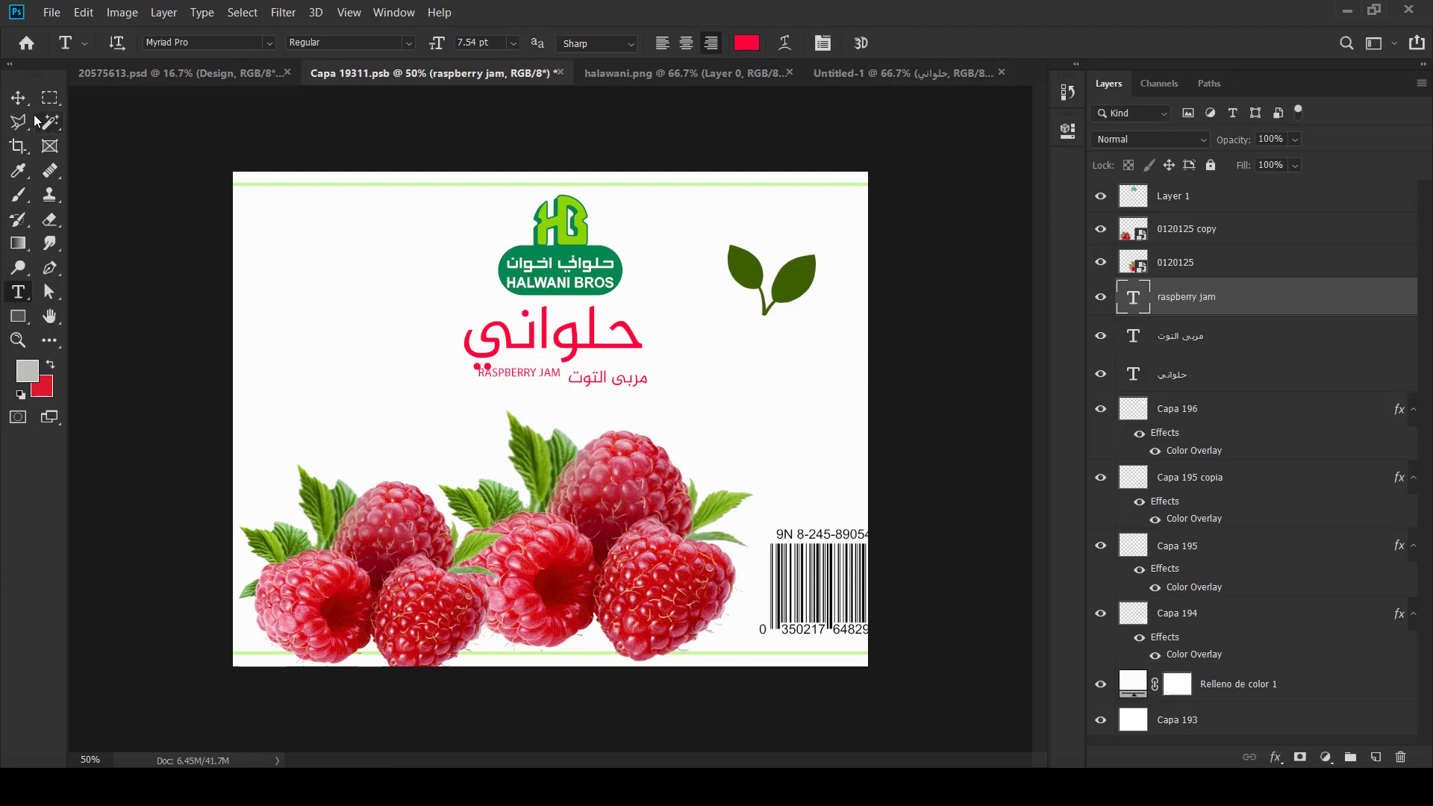
Step: Place "RASPBERRY JAM" level with "مربى التوت" beneath the title, scale it to 126.51%, and select the "مربى التوت" layer
left_click(18, 98)
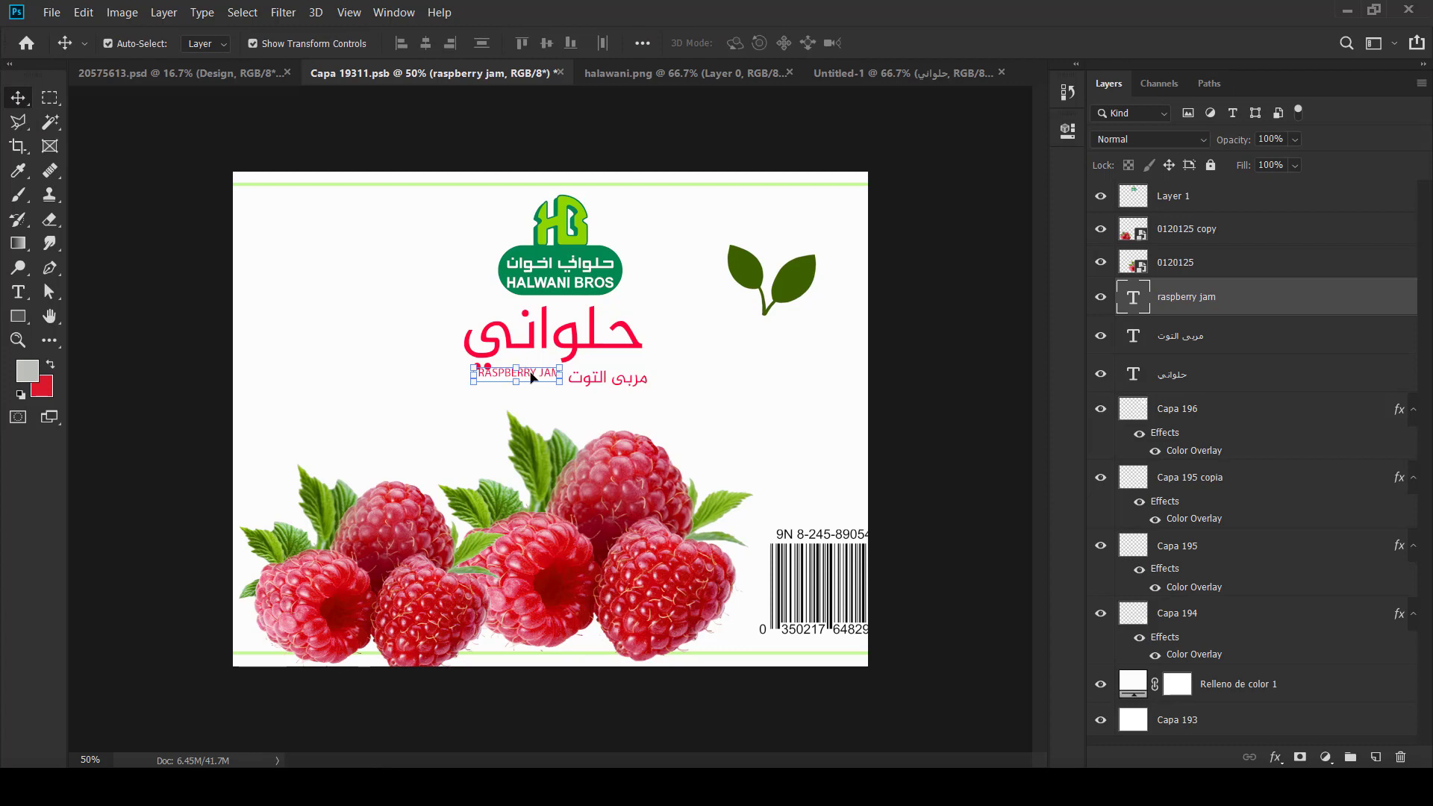
left_click_drag(531, 374, 457, 394)
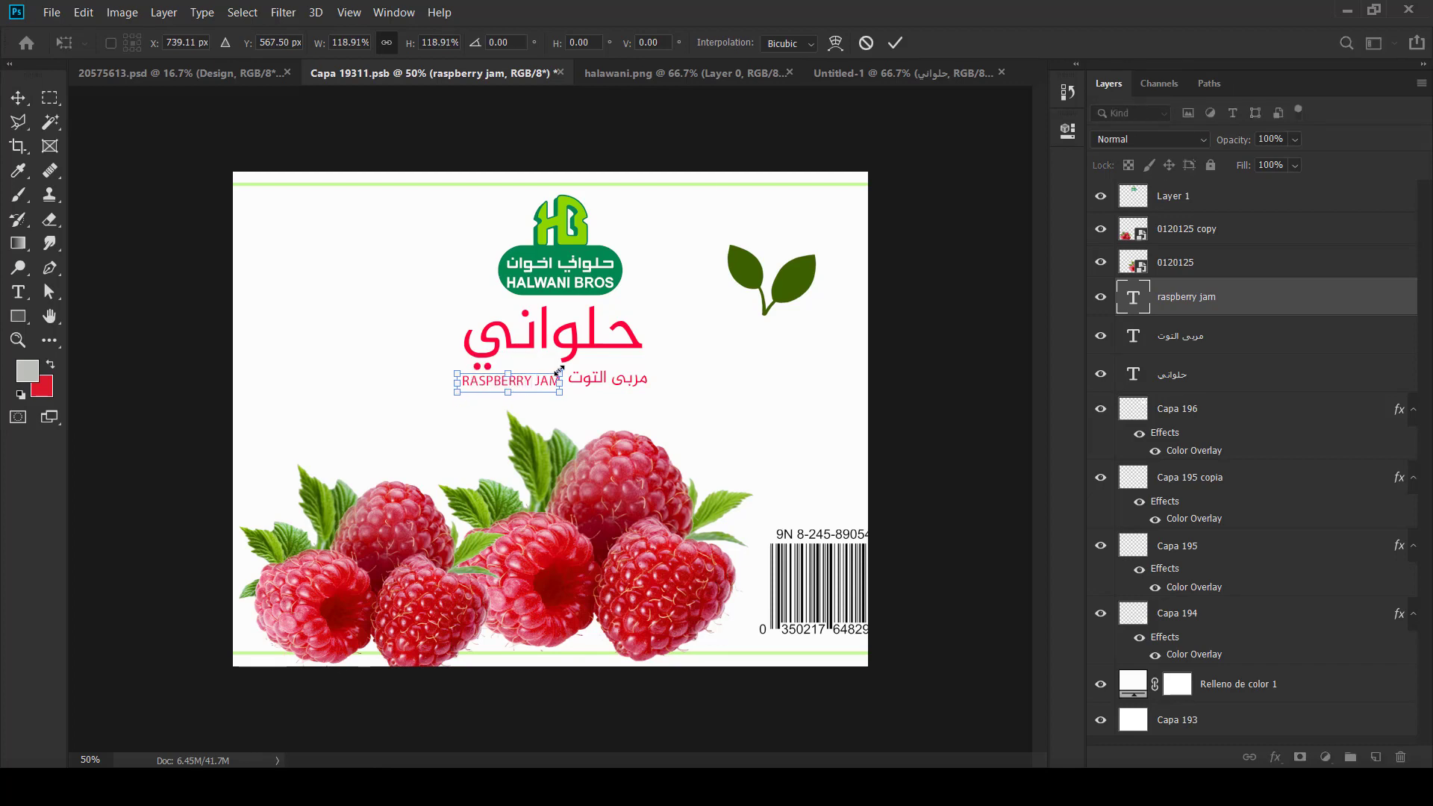
left_click_drag(559, 372, 564, 369)
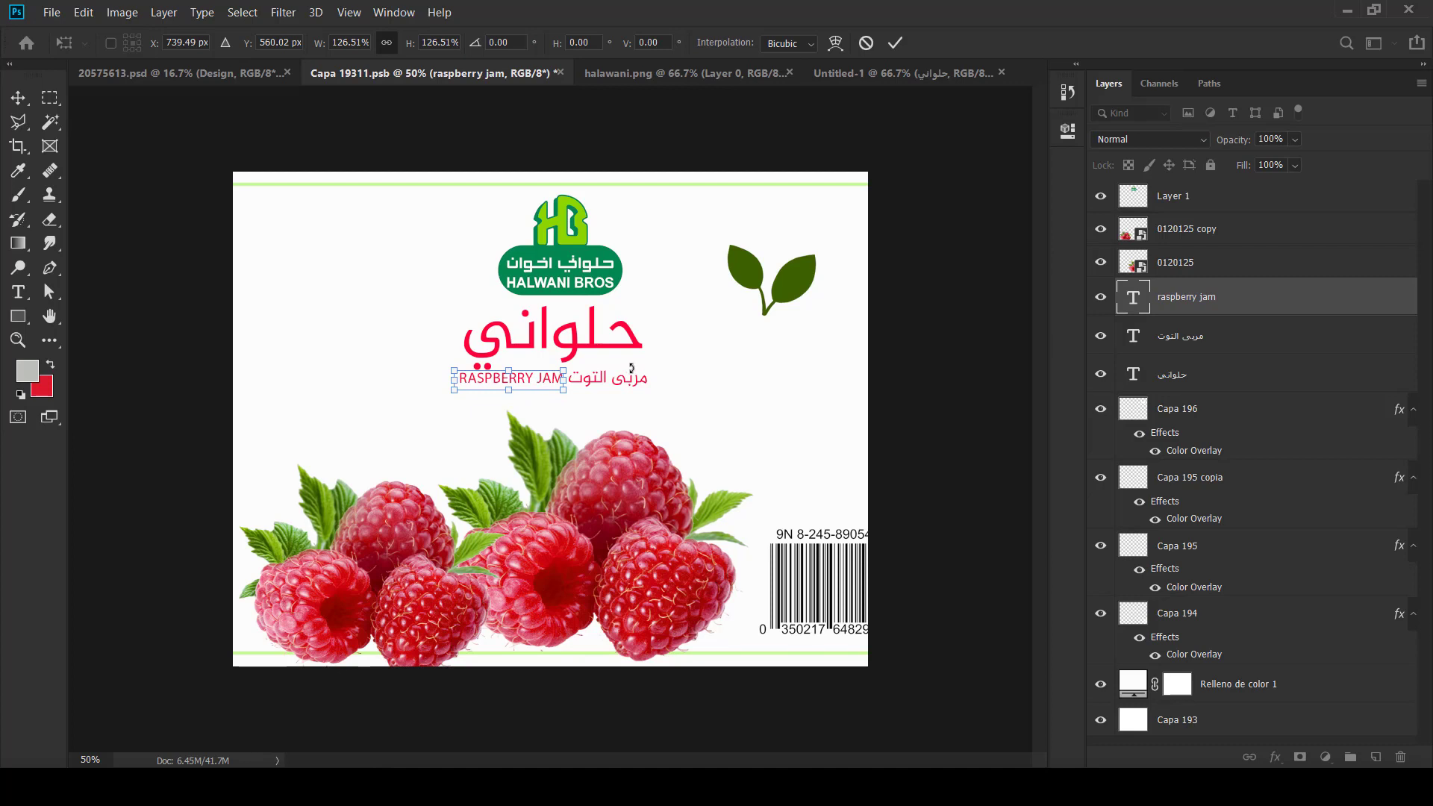
left_click(1195, 353)
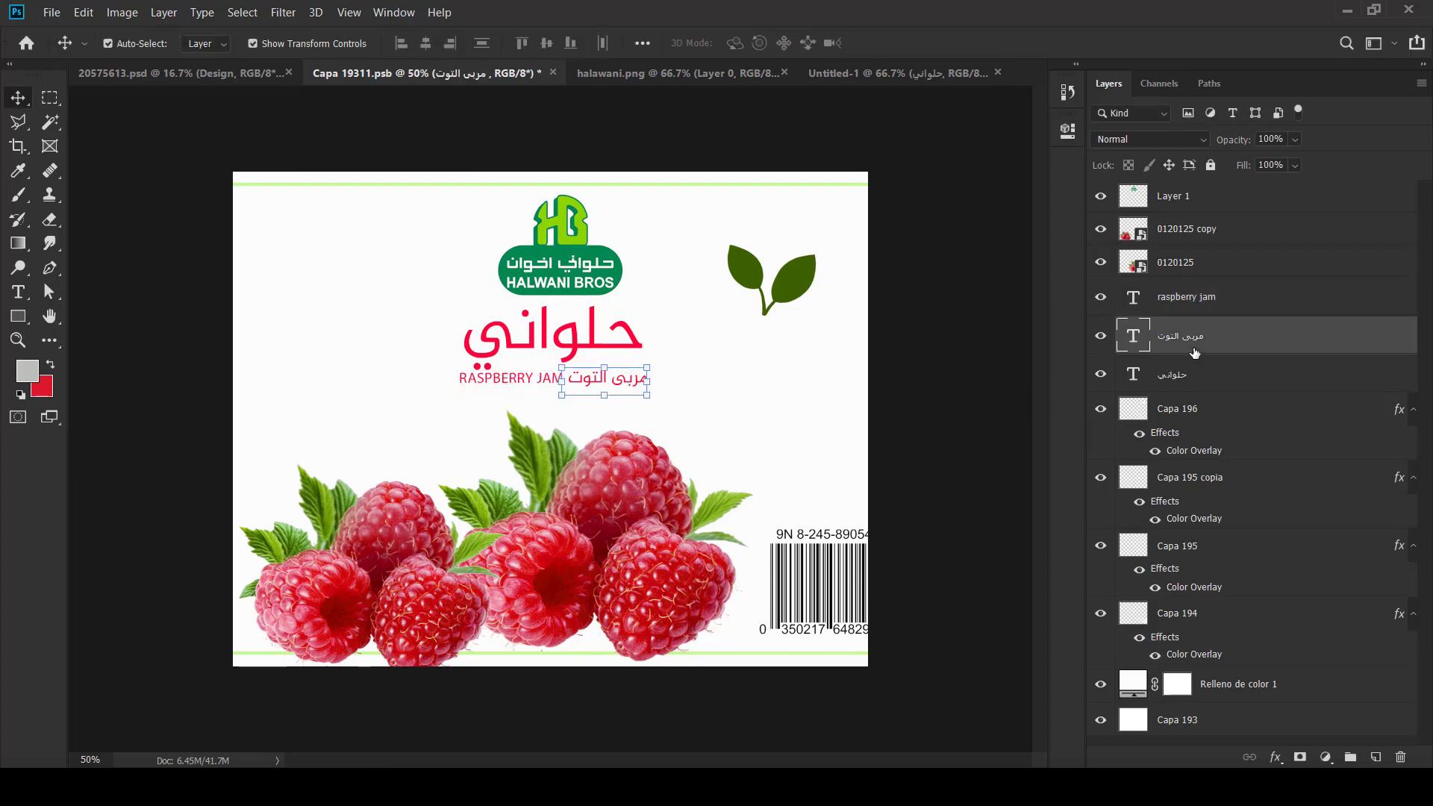
Step: Select the "RASPBERRY JAM" and "مربى التوت" lines together and scale them to 95.80% under the title
left_click(1188, 311, "shift")
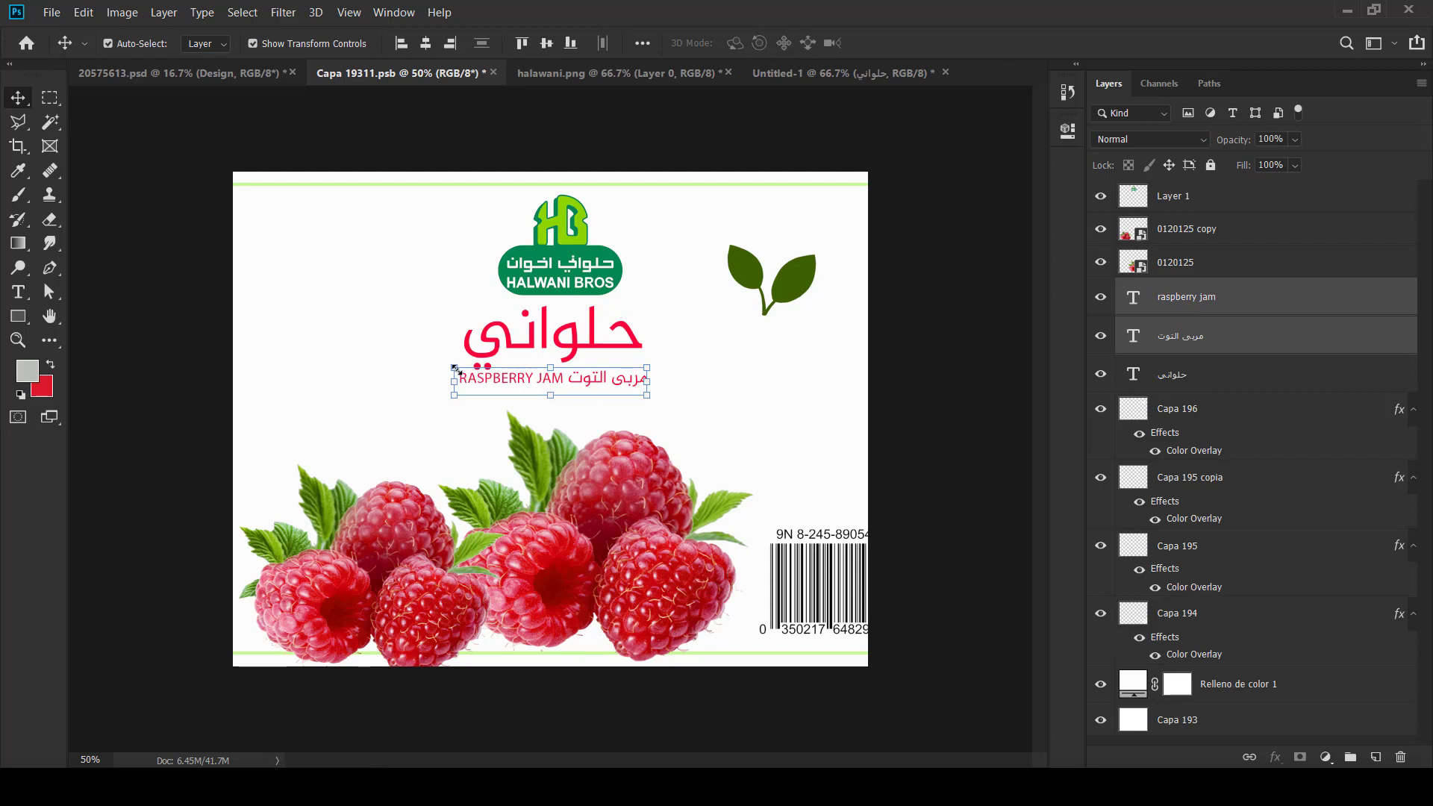
left_click_drag(454, 369, 464, 370)
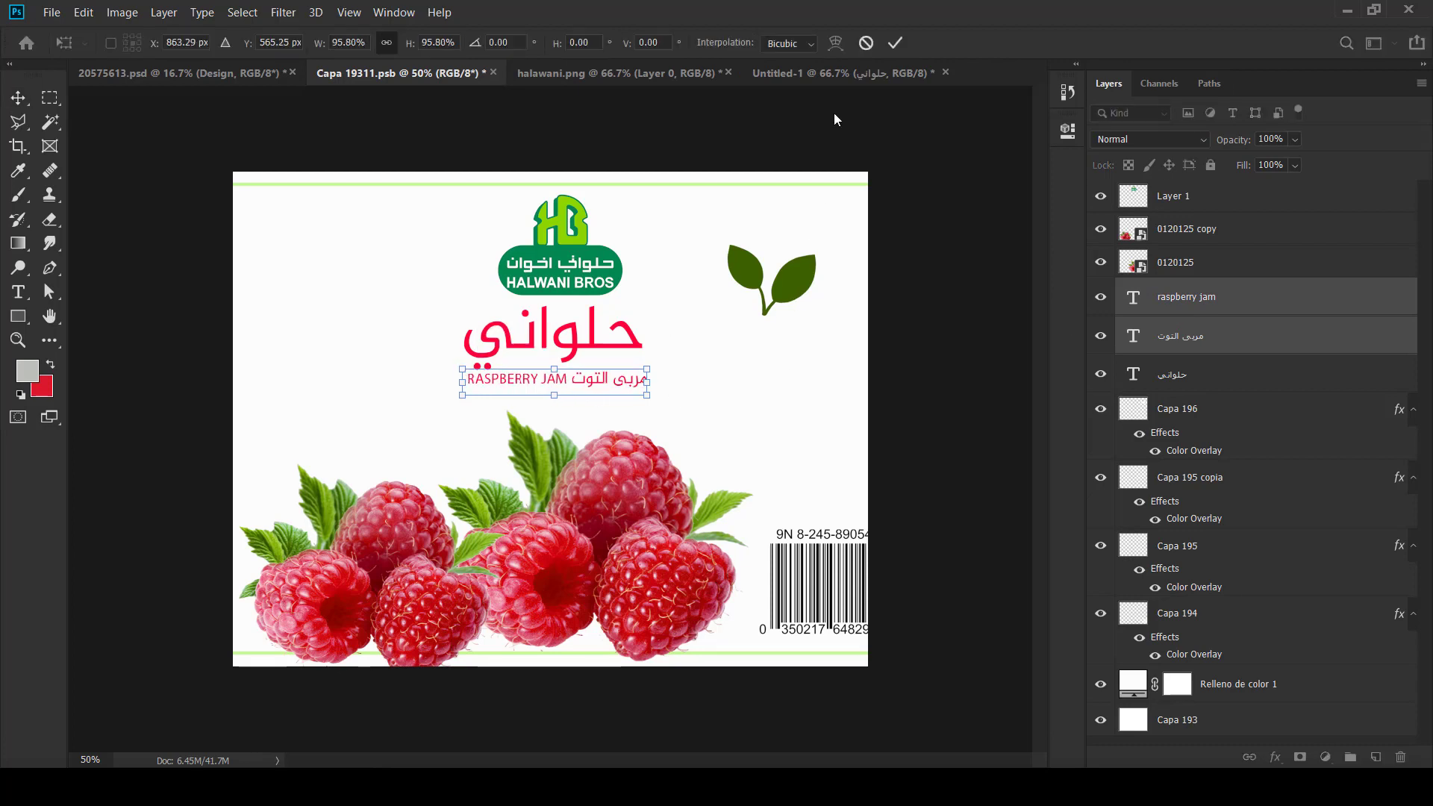
left_click(896, 43)
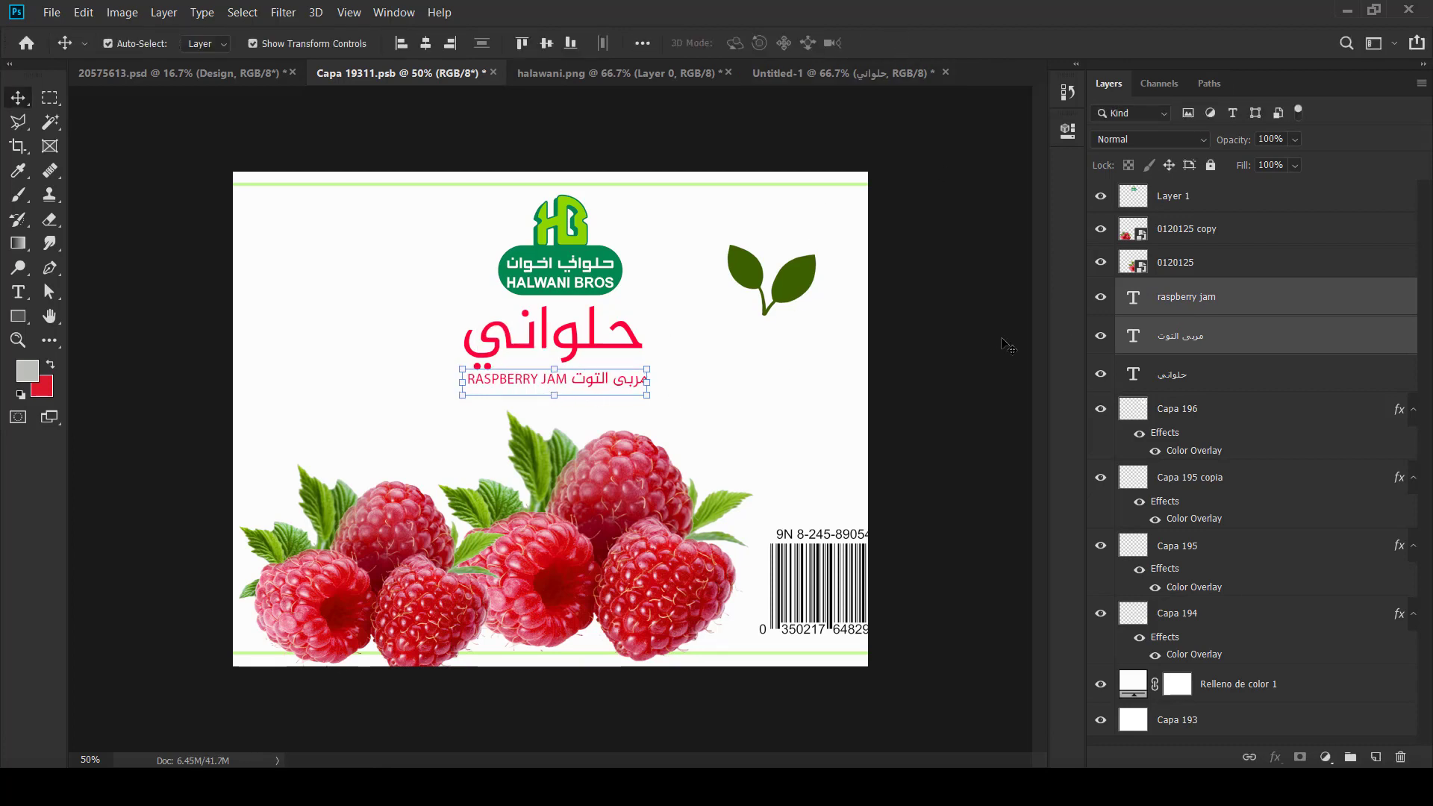
Step: Thicken the green lines outward to the label's edges, scaling the upper one to 475% and the lower one to 787.50%
left_click(556, 180)
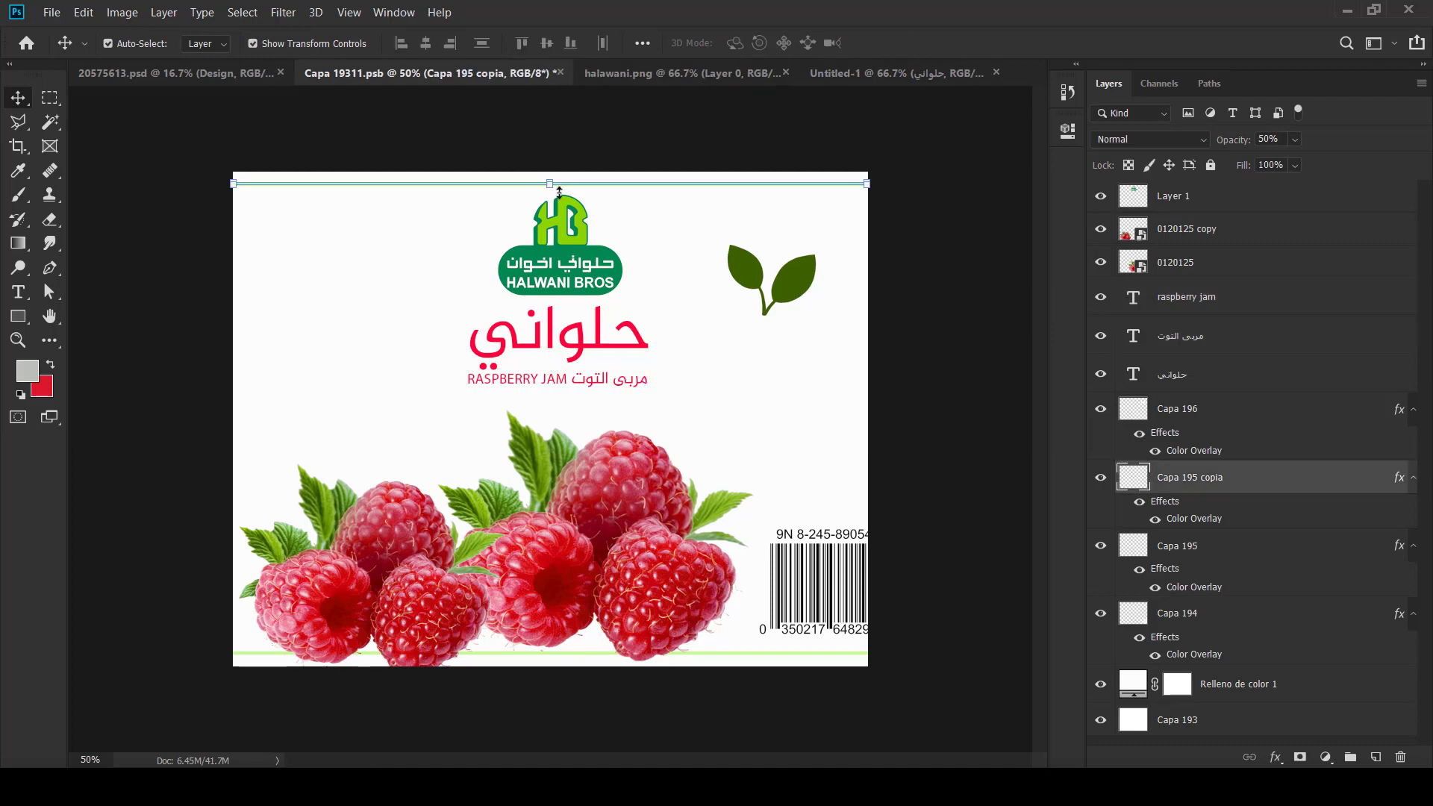
key("ctrl+t")
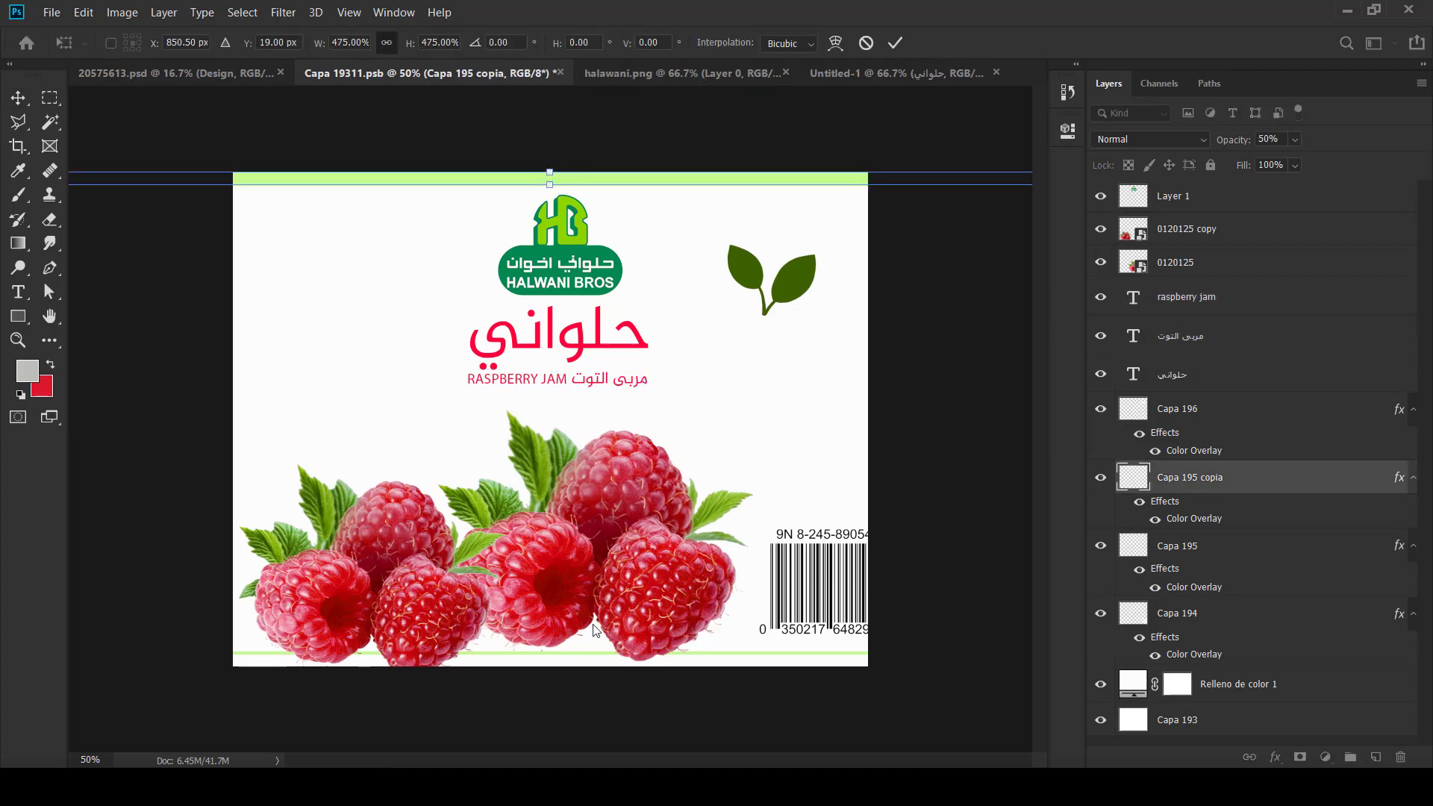
left_click(1173, 545)
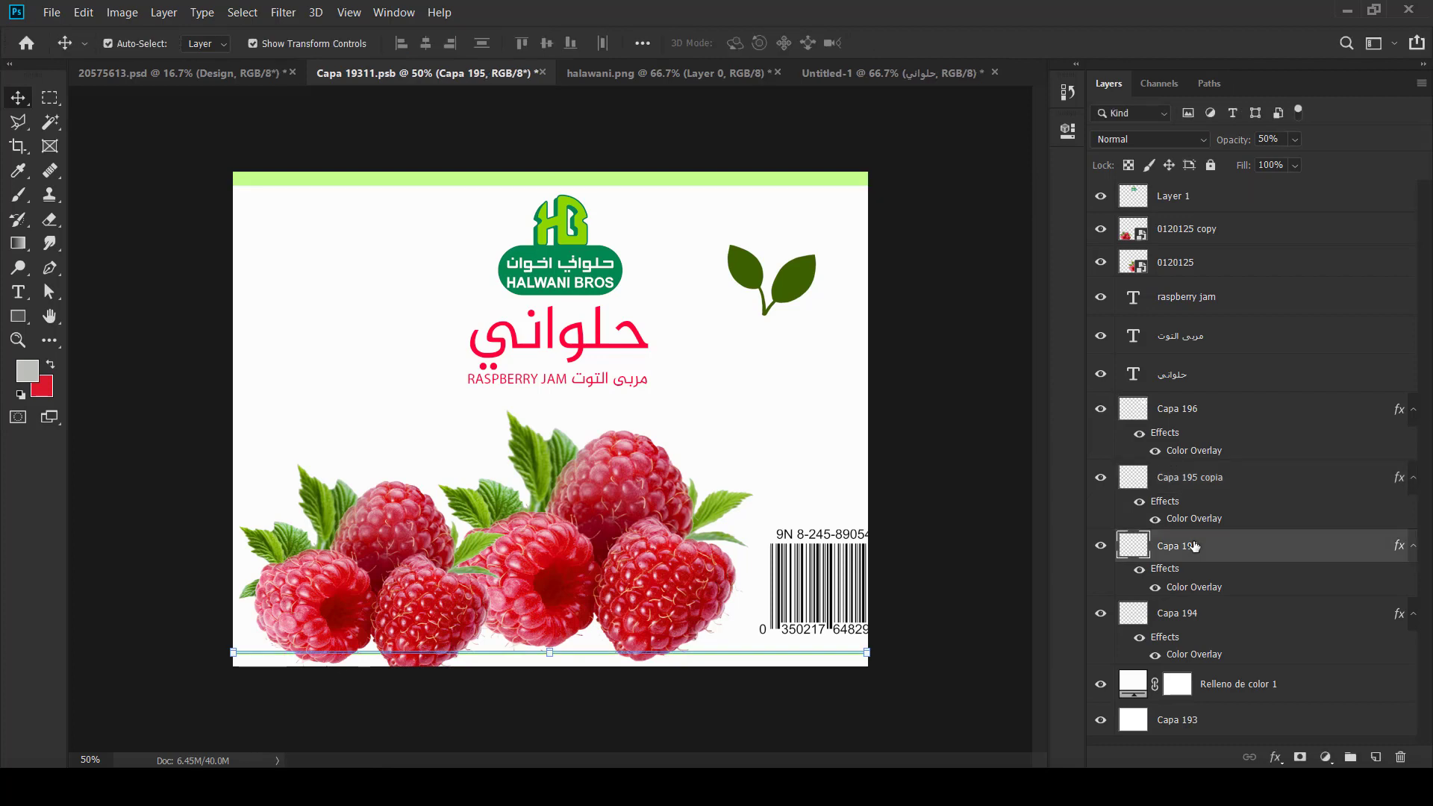
left_click_drag(550, 653, 551, 674)
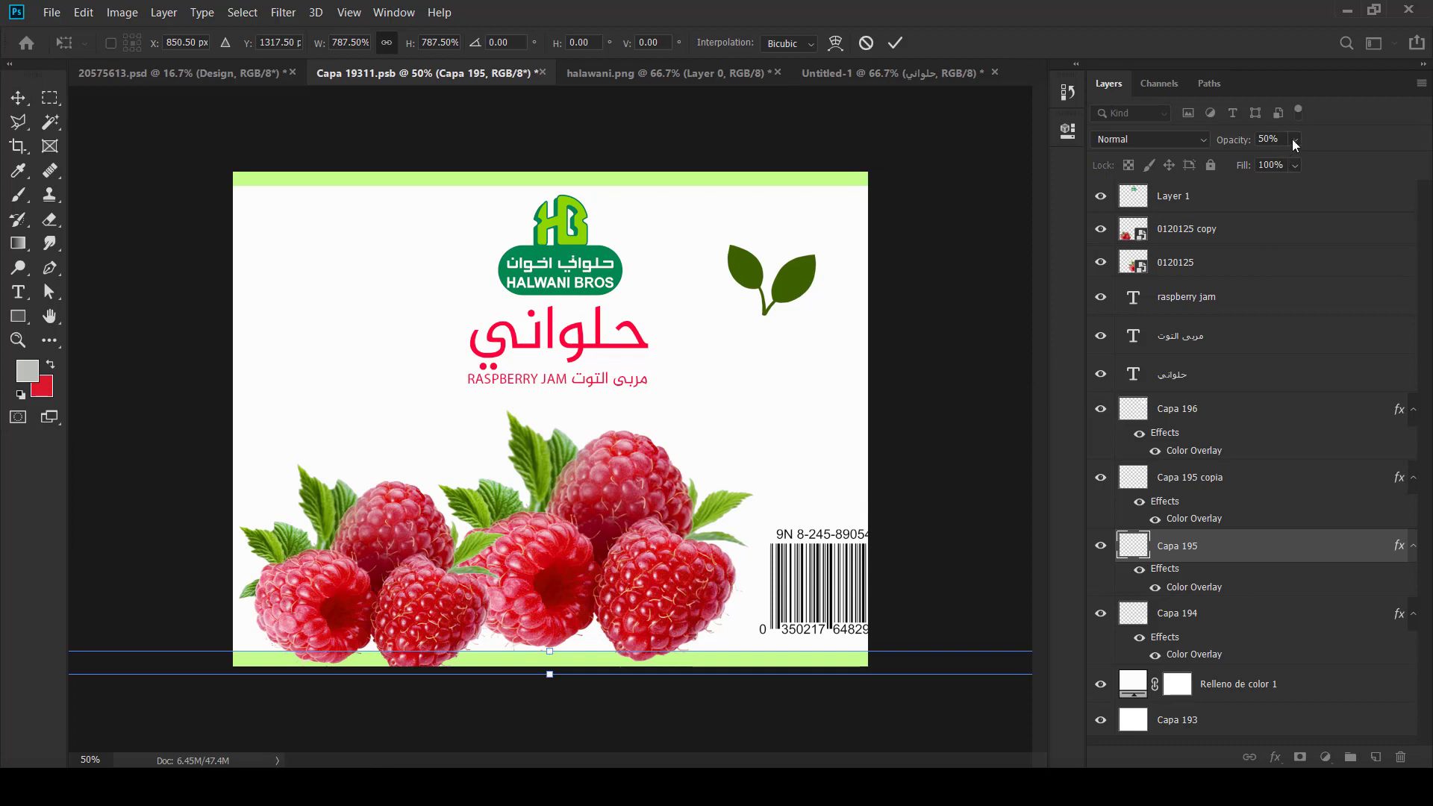
Step: Set the opacity of both the lower and the upper green stripe to 100%
left_click_drag(1295, 142, 1312, 148)
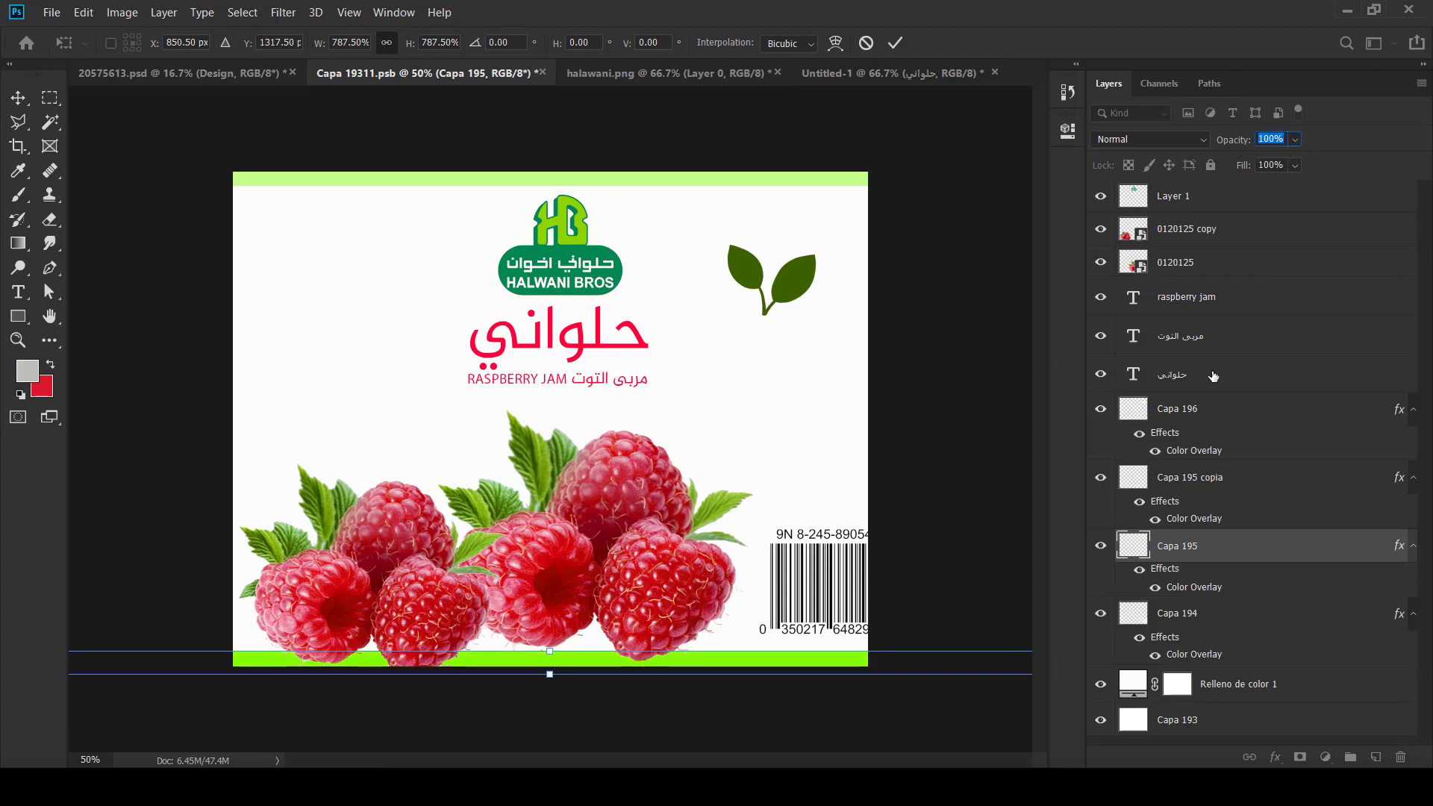
left_click(1176, 484)
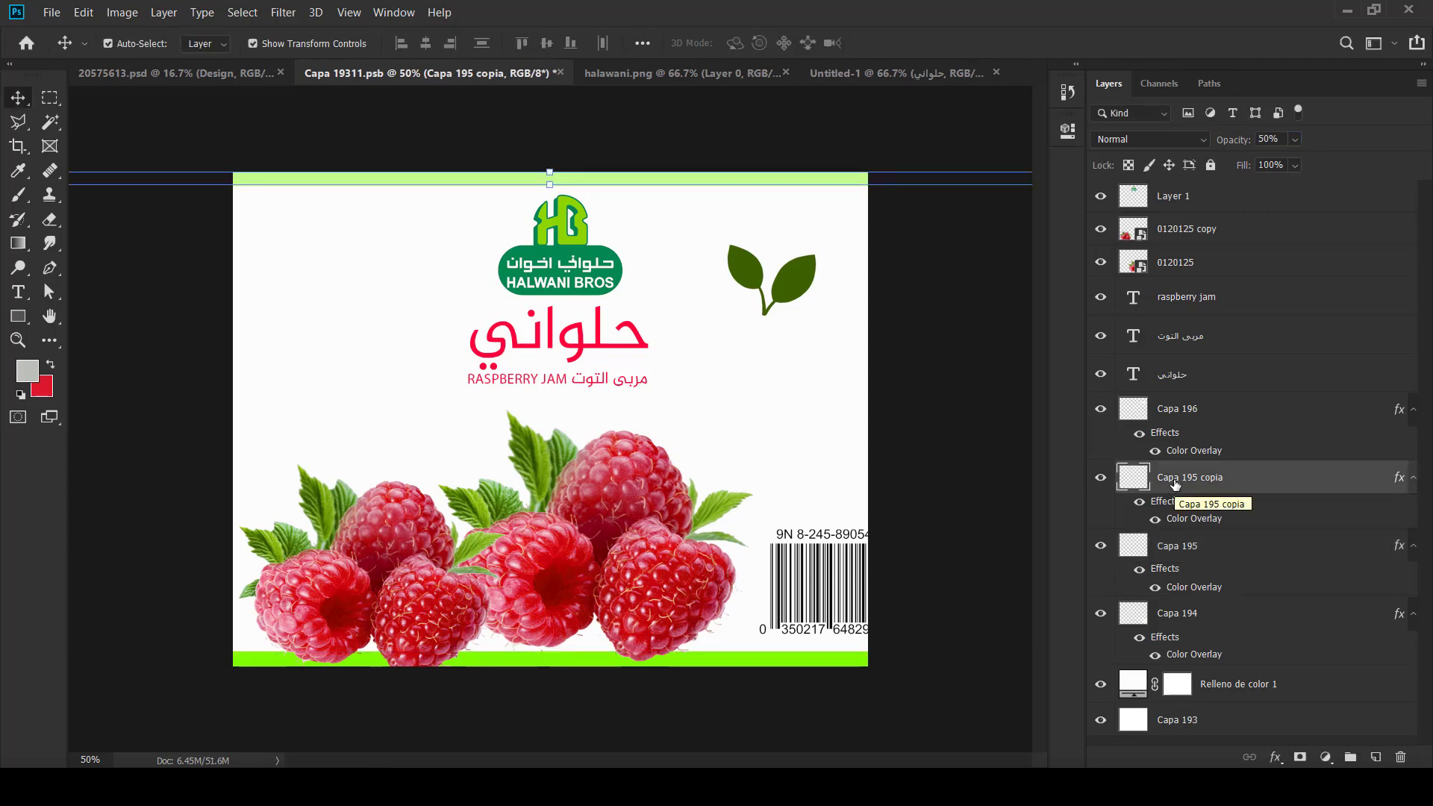
left_click_drag(1235, 141, 1422, 128)
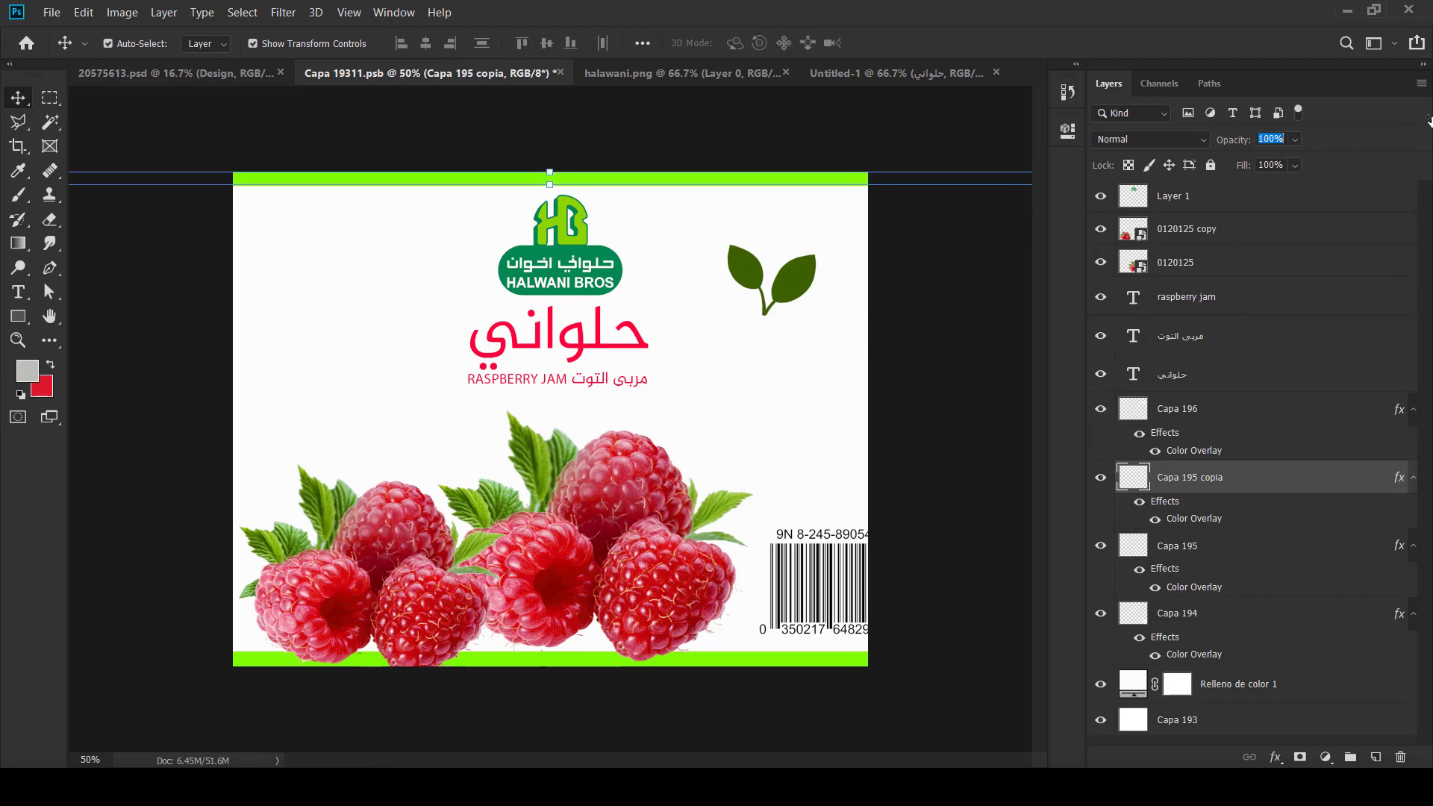
Step: Change the upper stripe's Color Overlay to the leaf green 9ab837, sampled from the raspberry leaves
double_click(1202, 469)
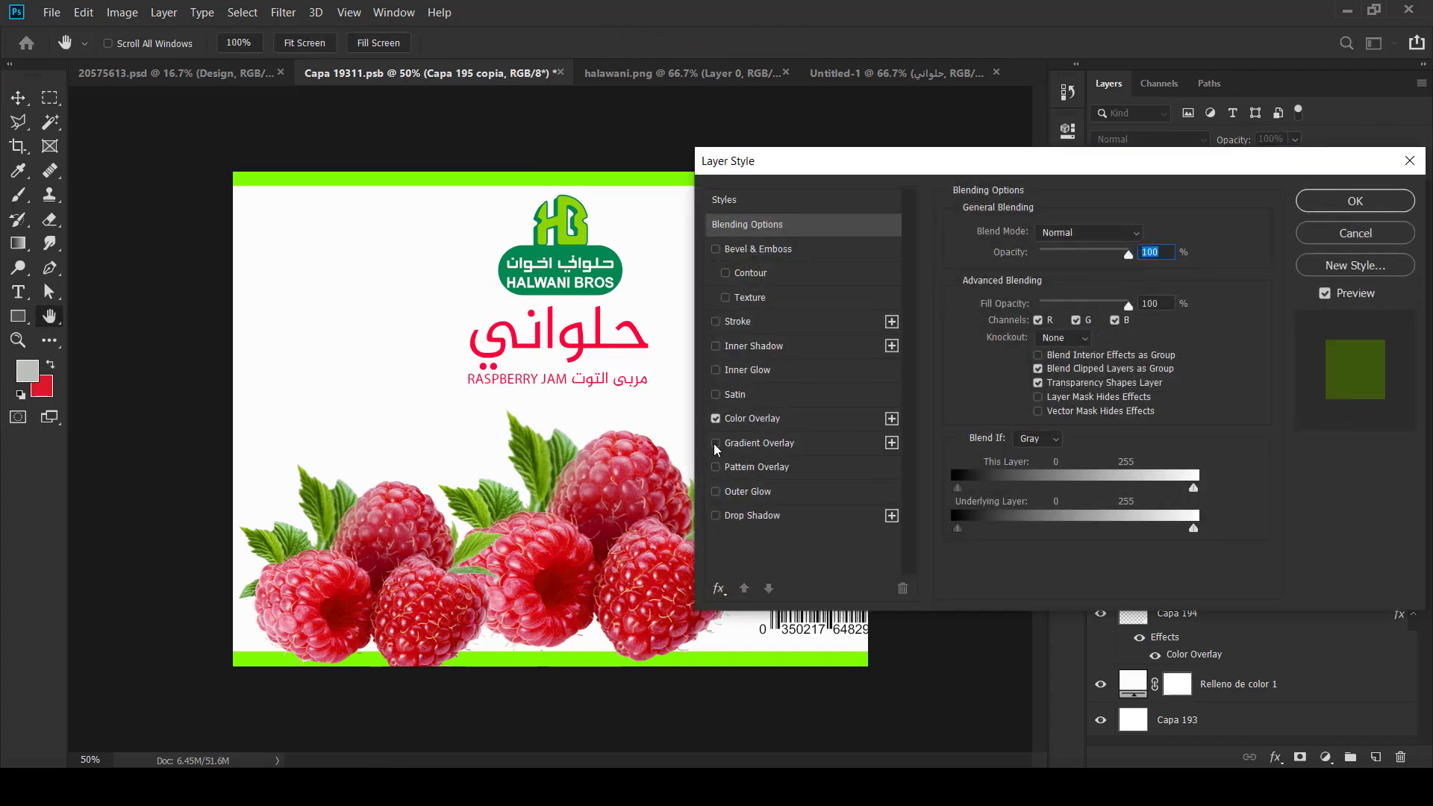
left_click(788, 421)
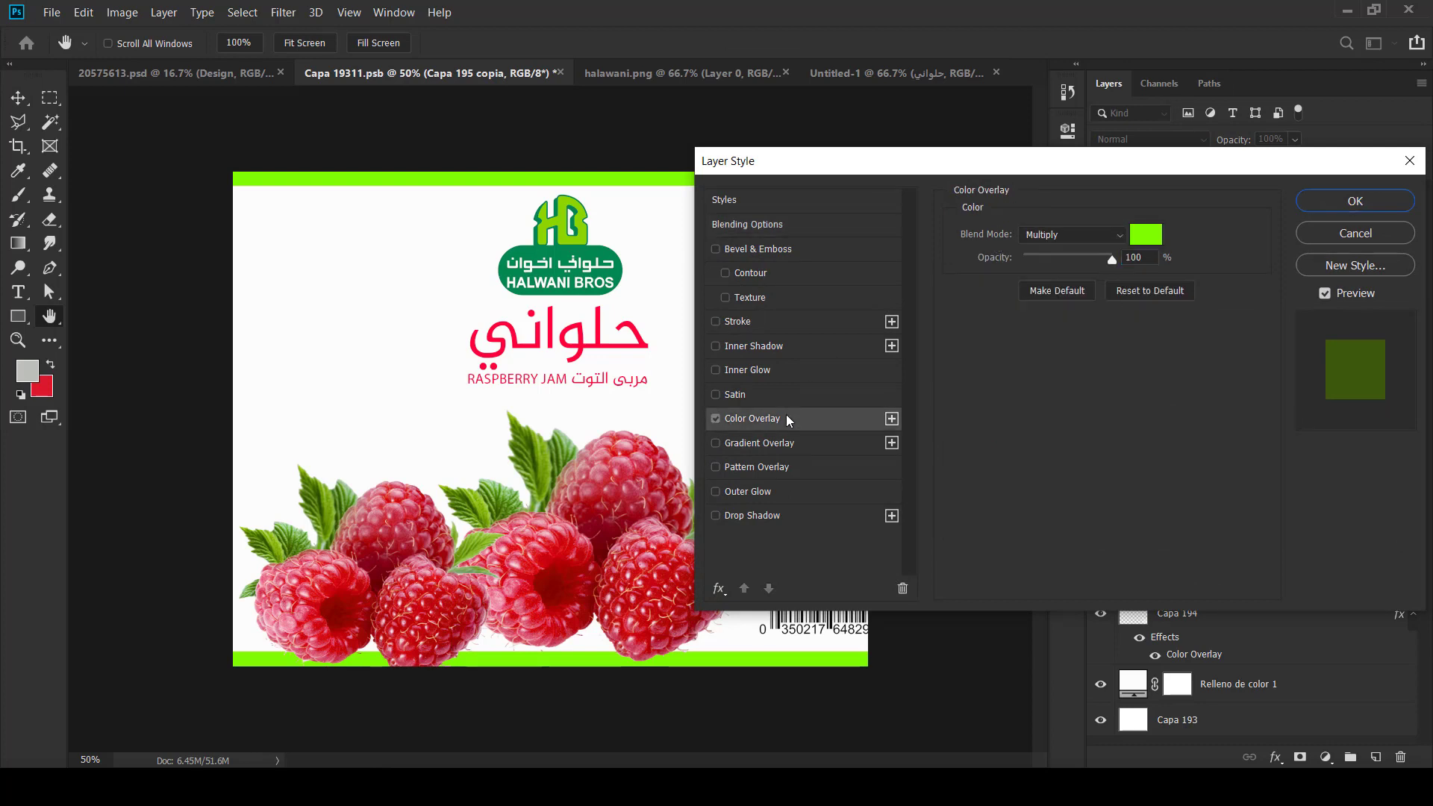
left_click(1145, 237)
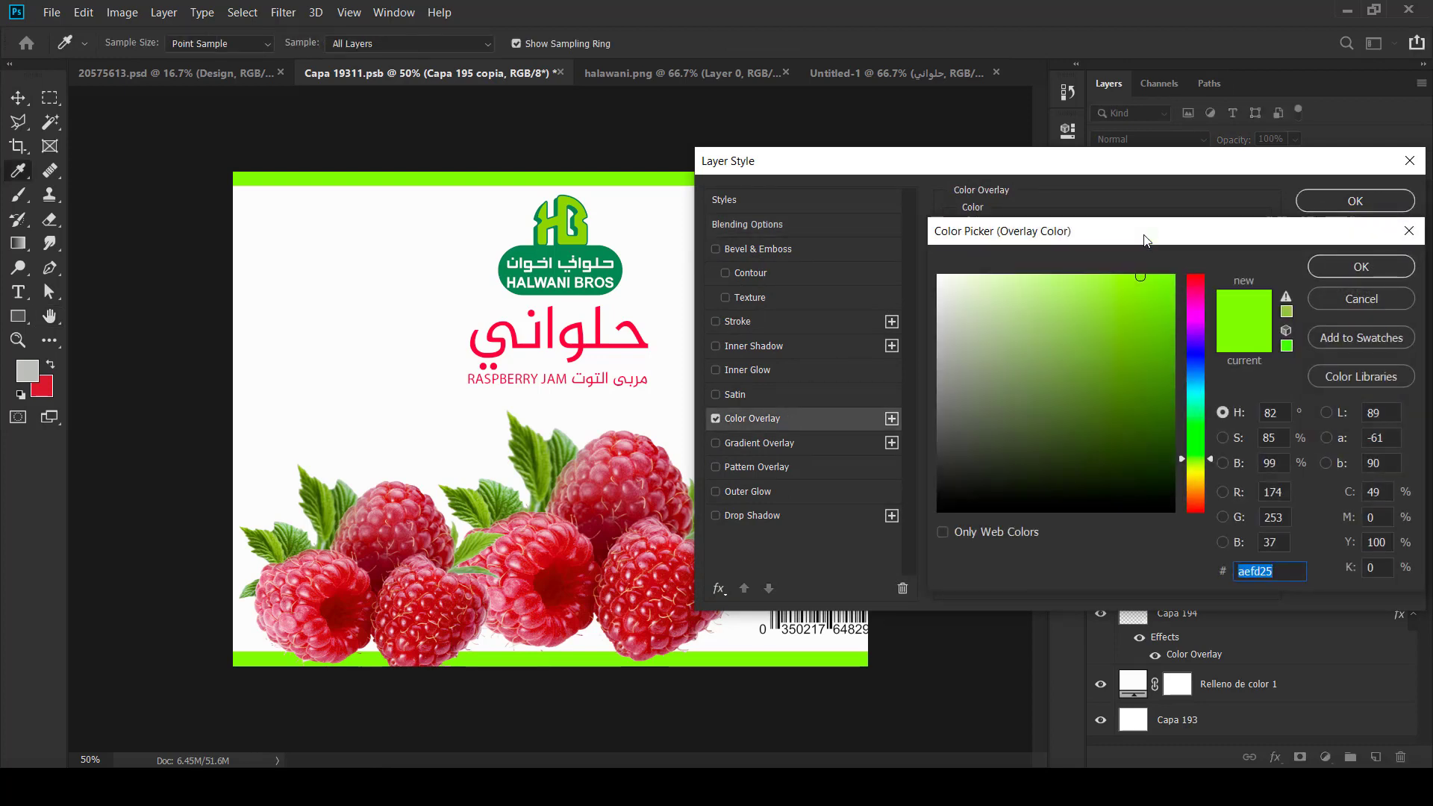
left_click(487, 503)
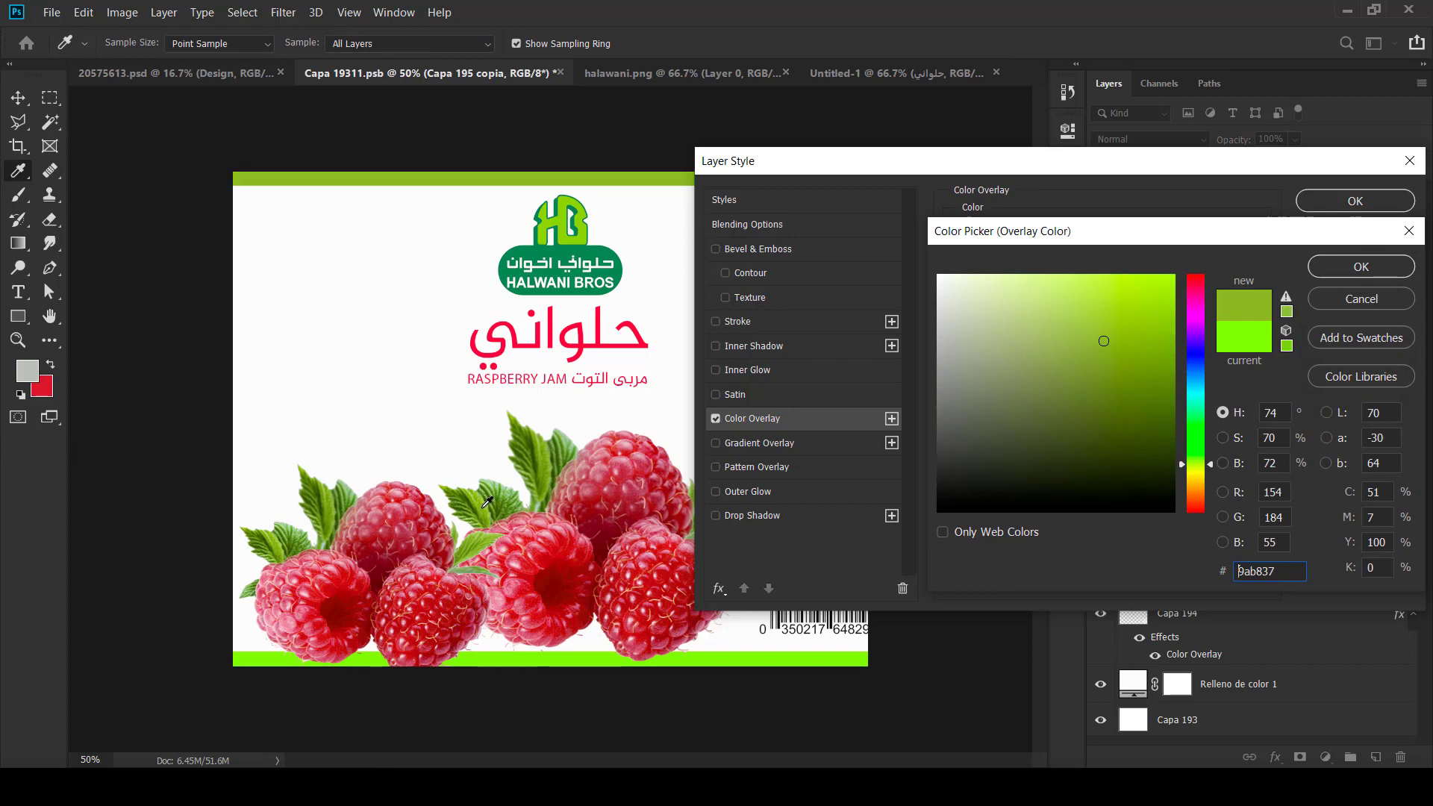
key("Return")
left_click(1356, 203)
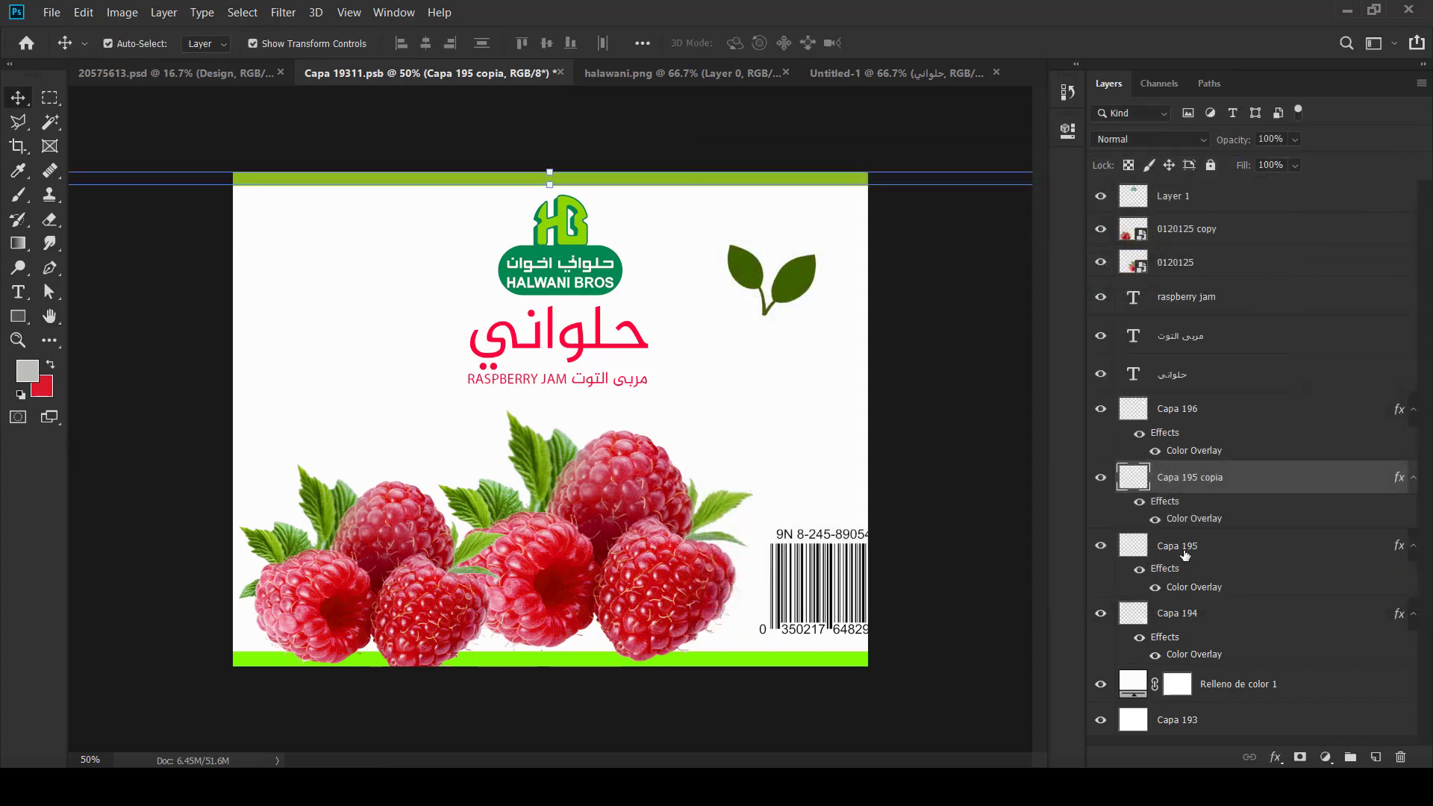
Step: Change the Color Overlay of the lower stripe, Capa 195, to 9ab837, sampled from the upper stripe
left_click(1188, 549)
key("h")
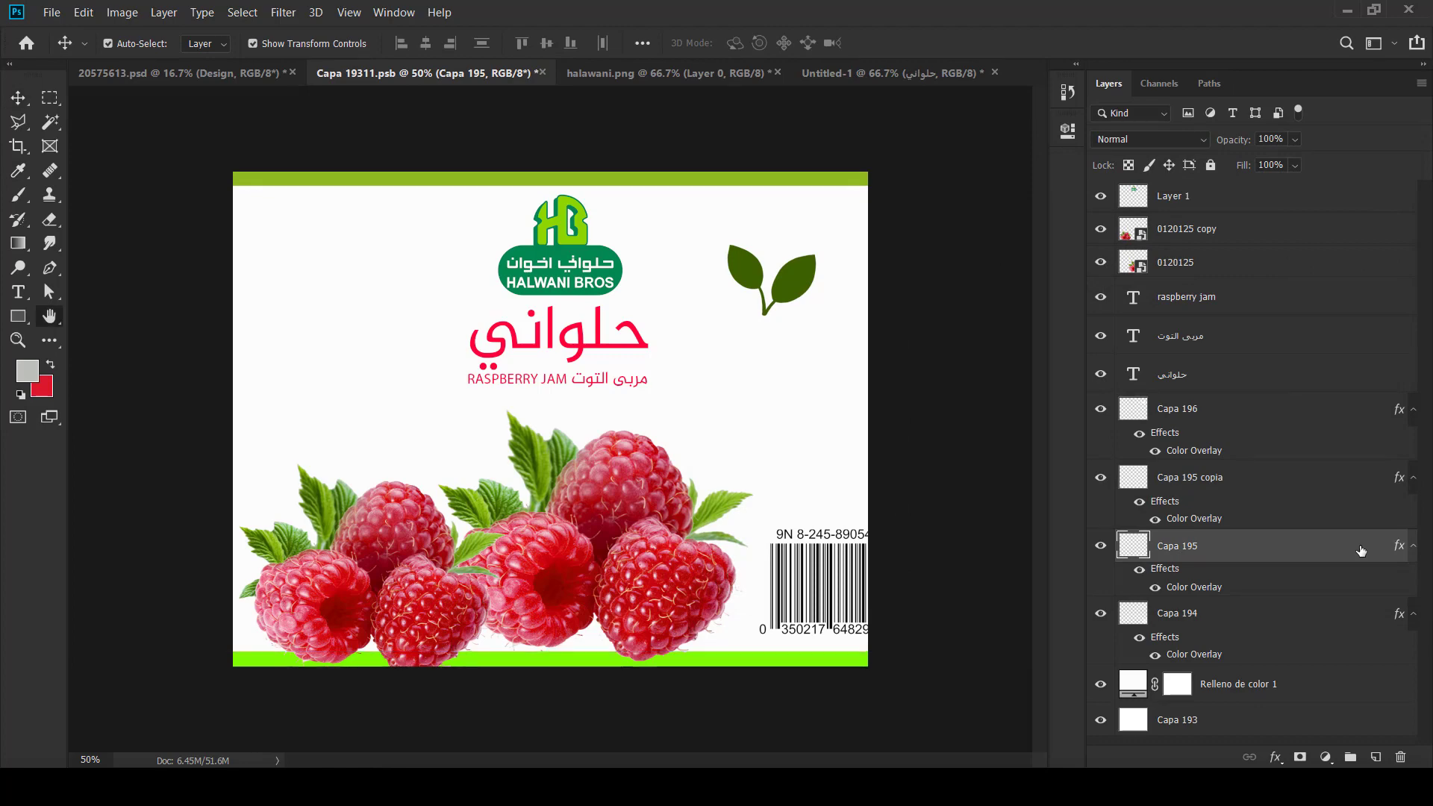
double_click(1361, 551)
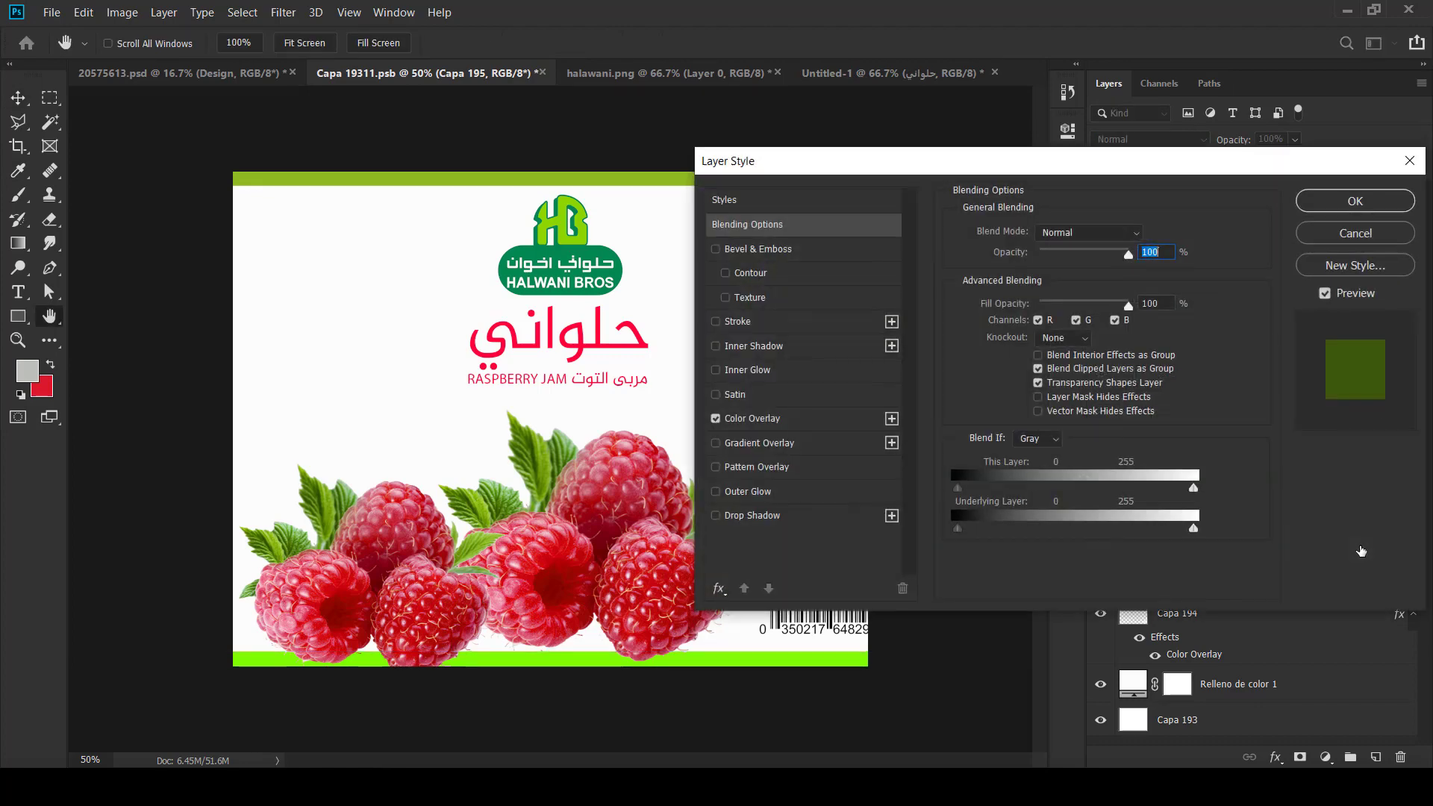
left_click(749, 416)
left_click(1139, 240)
left_click(684, 180)
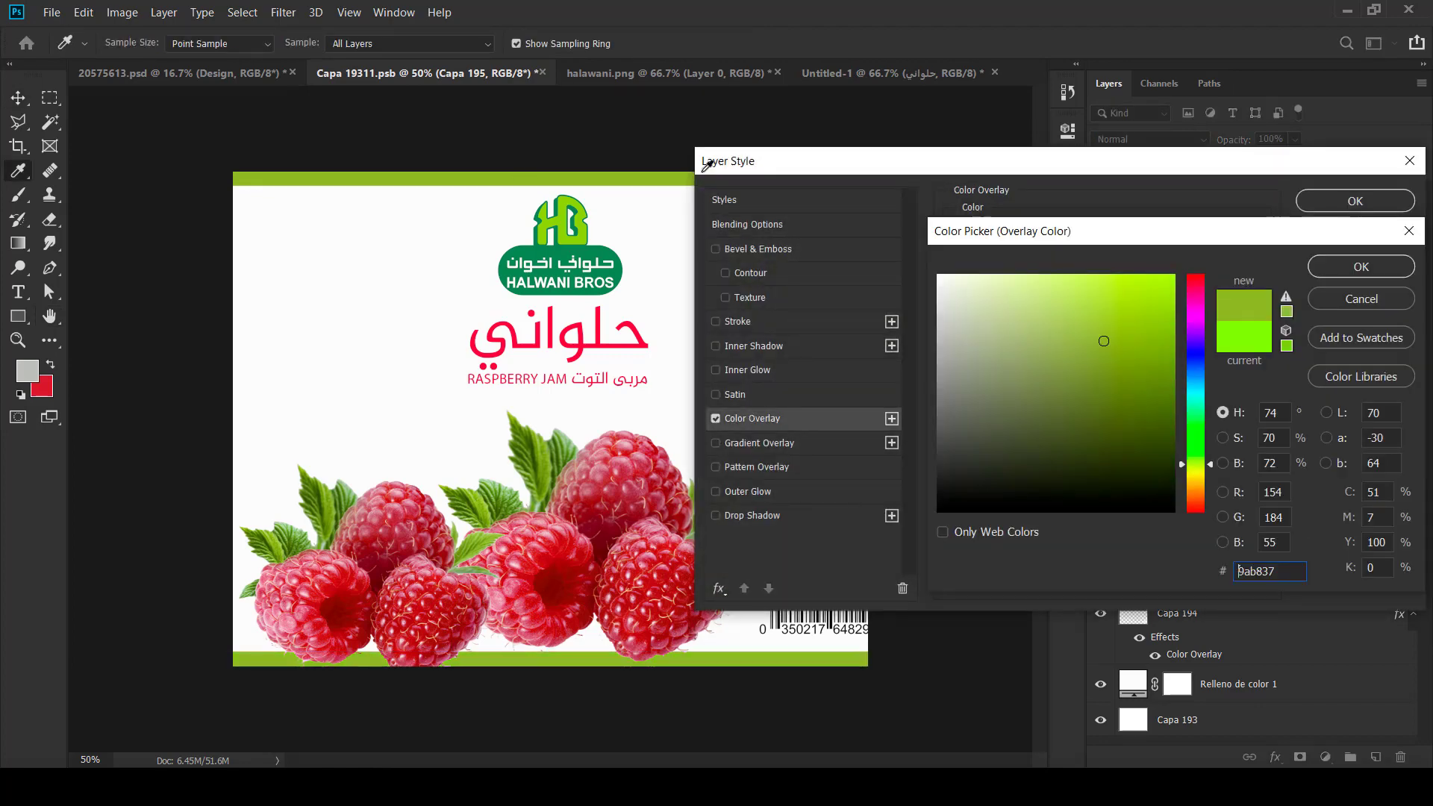
left_click(1380, 267)
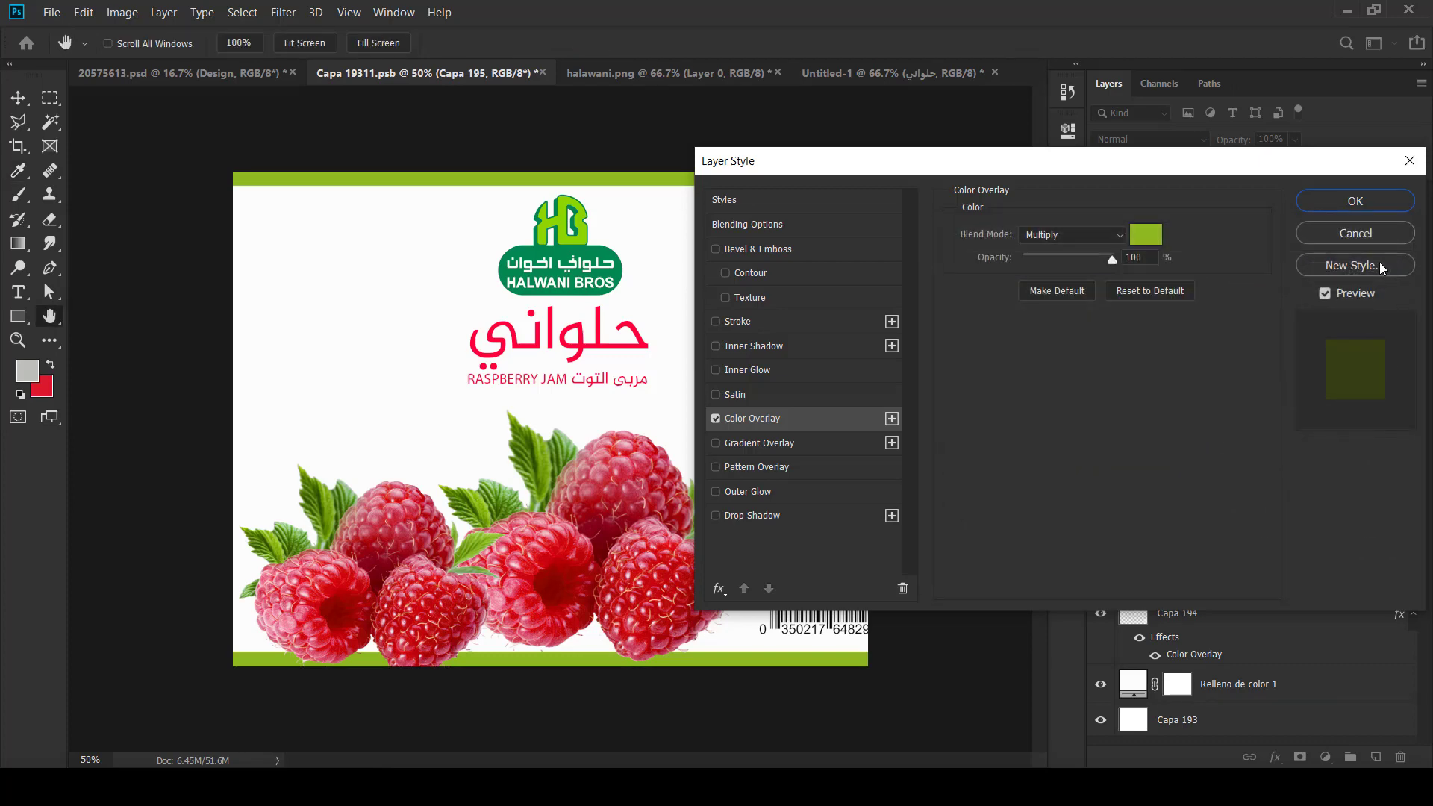
left_click(1368, 200)
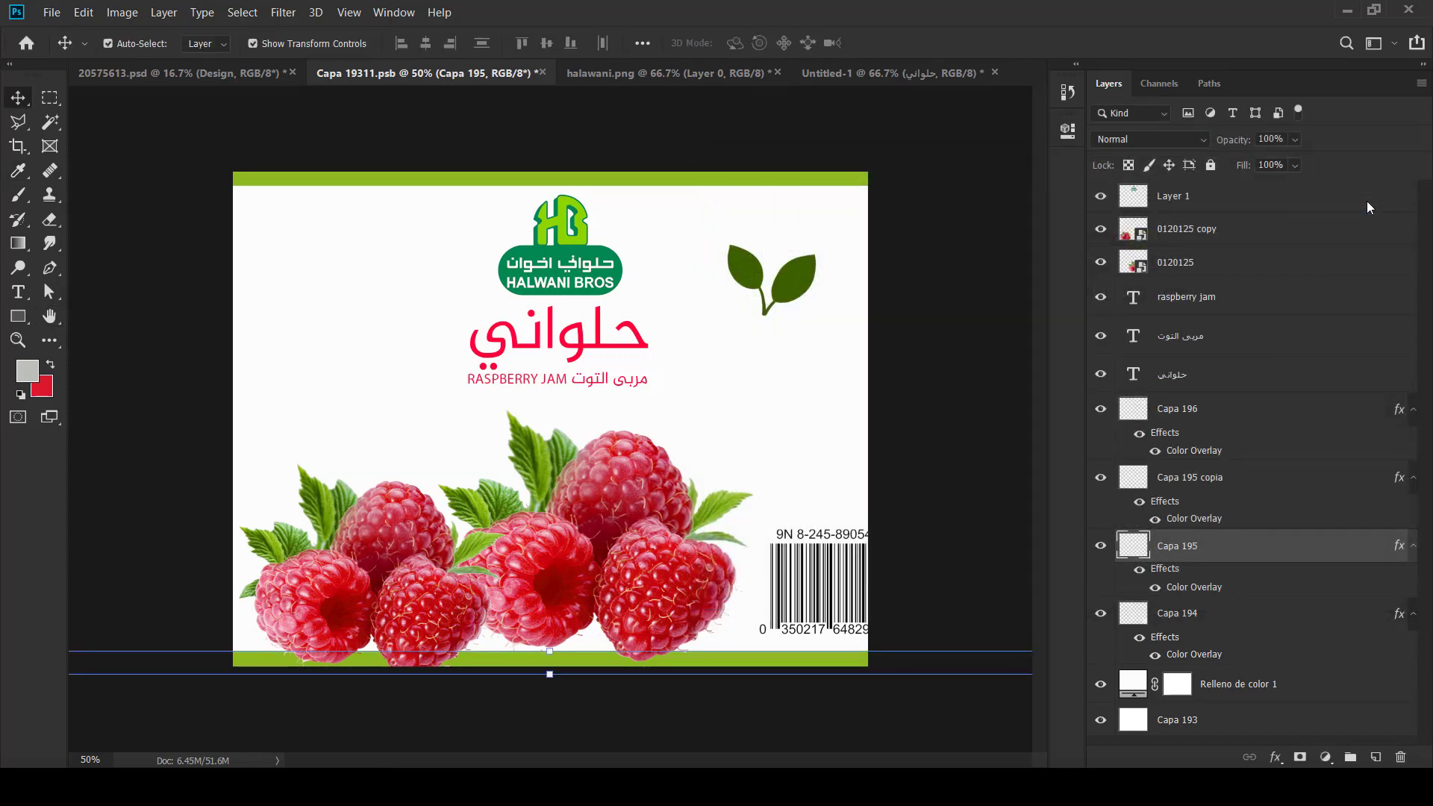
Step: Make the upper green stripe thinner by scaling it to 68.42% against the label's upper edge
key("ctrl+z")
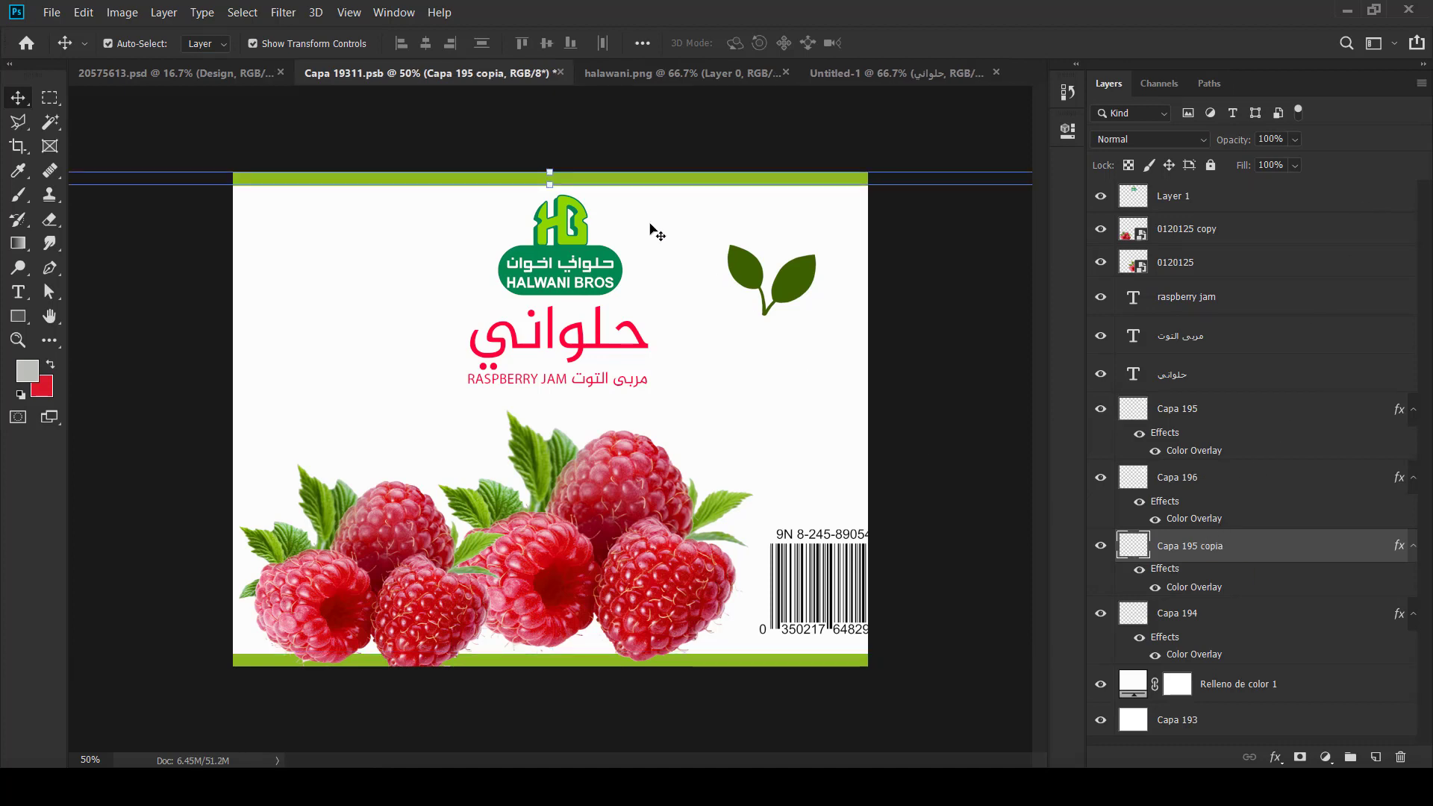
left_click_drag(552, 184, 552, 179)
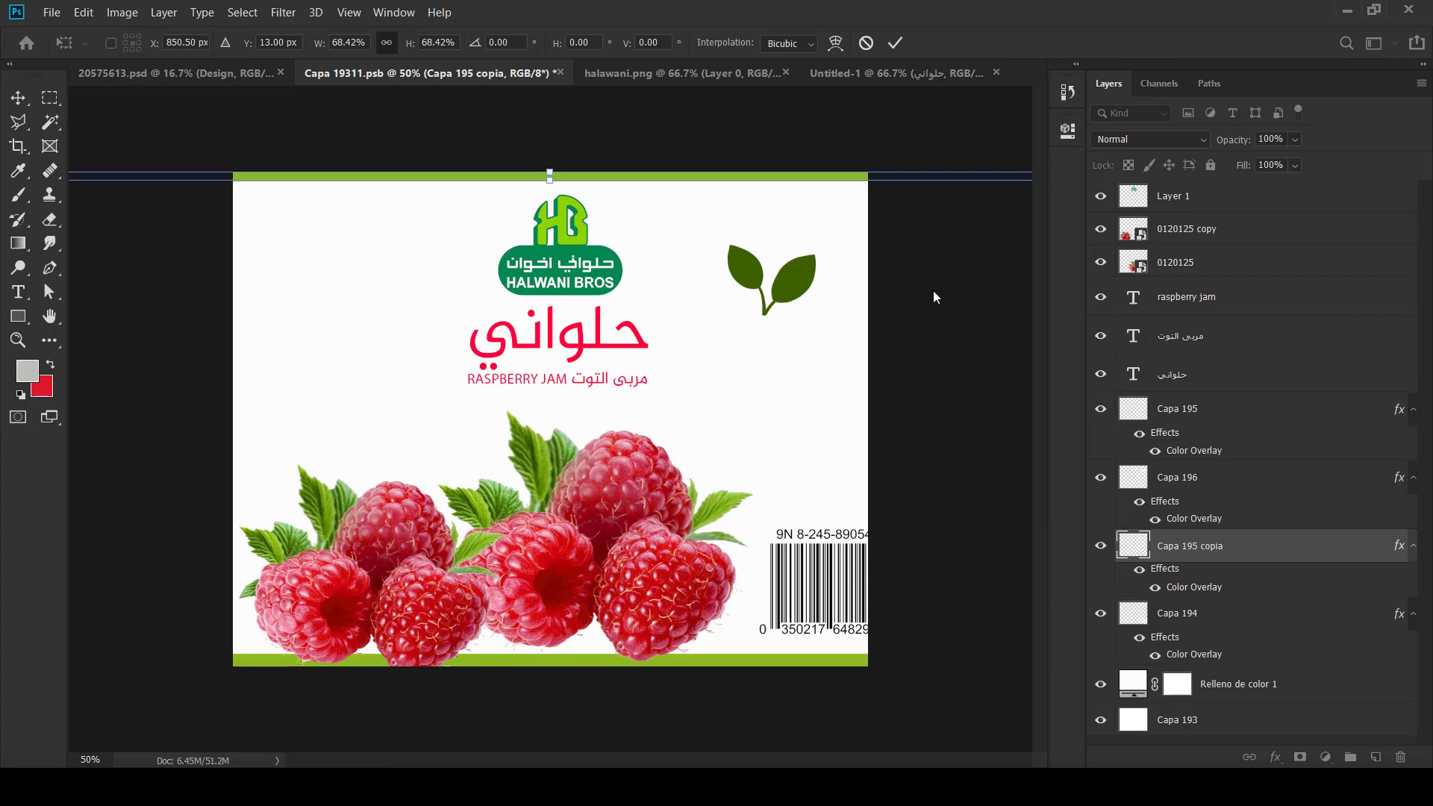
key("Return")
Step: Replace the lower stripe with a copy of the upper one along the label's lower edge, and move the copy above the raspberry layers
left_click(1170, 614)
left_click_drag(618, 660, 616, 660)
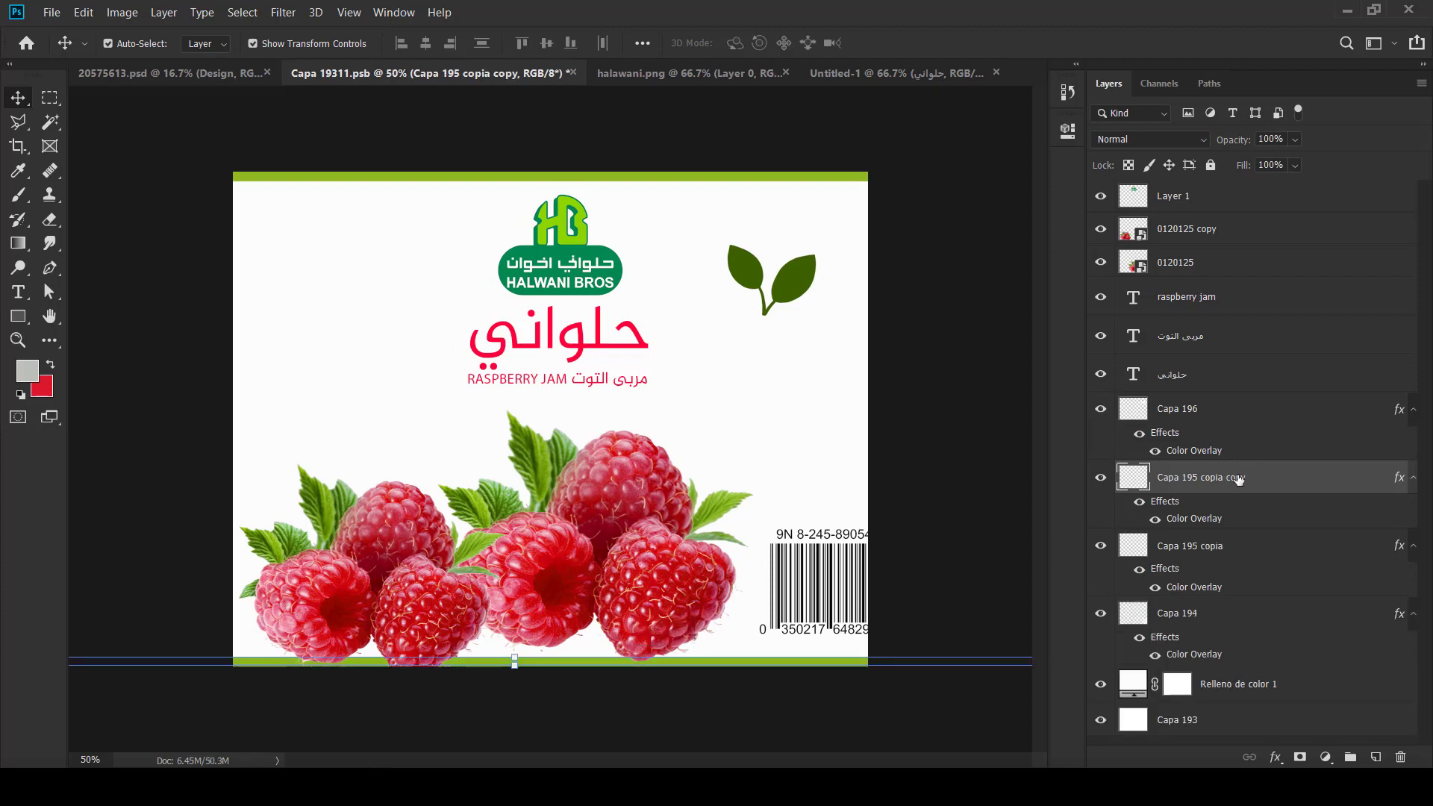
left_click_drag(1239, 479, 1214, 216)
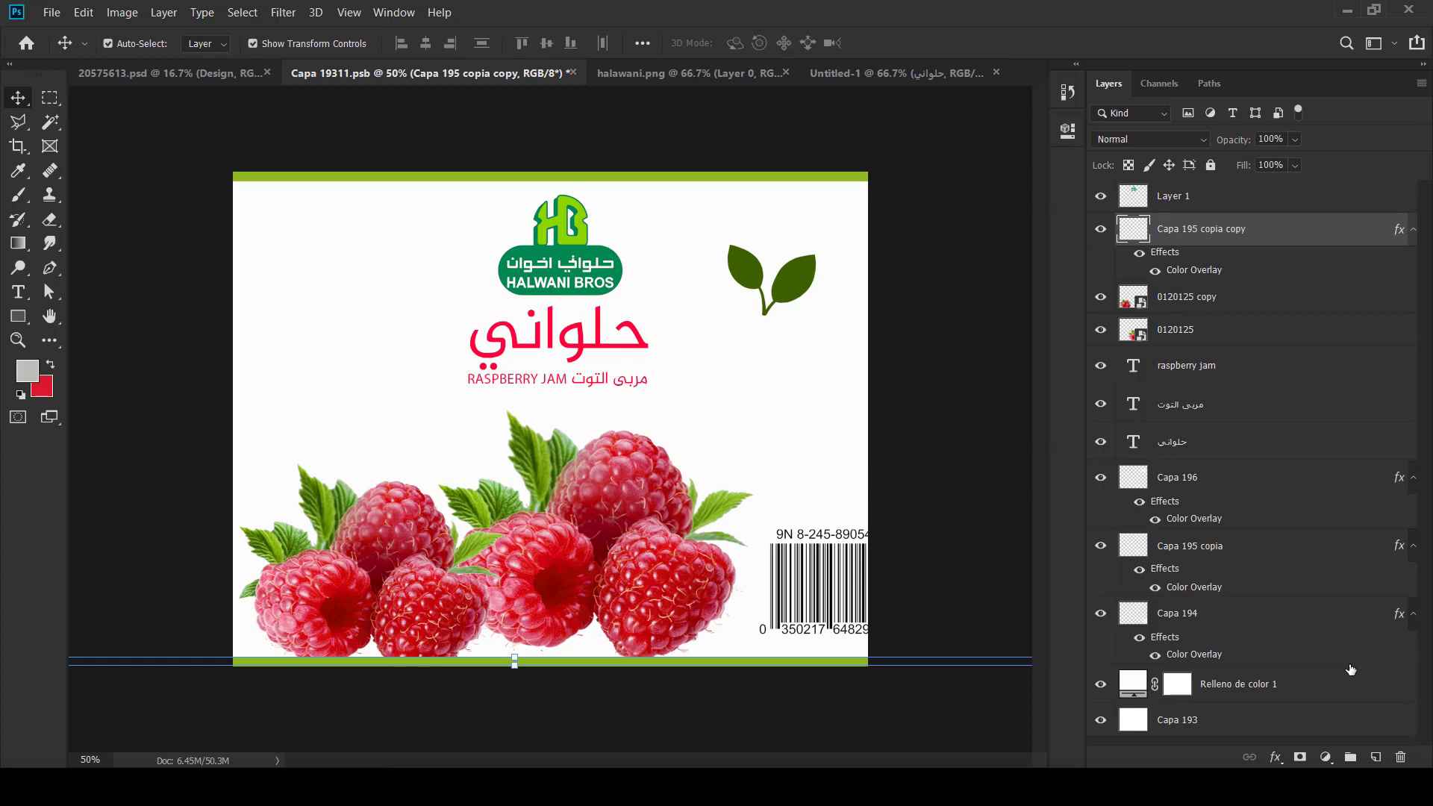
Step: Enlarge the two-leaf graphic to 183.72% and place it in the label's upper right area beside the logo
left_click(776, 284)
left_click_drag(729, 315, 698, 368)
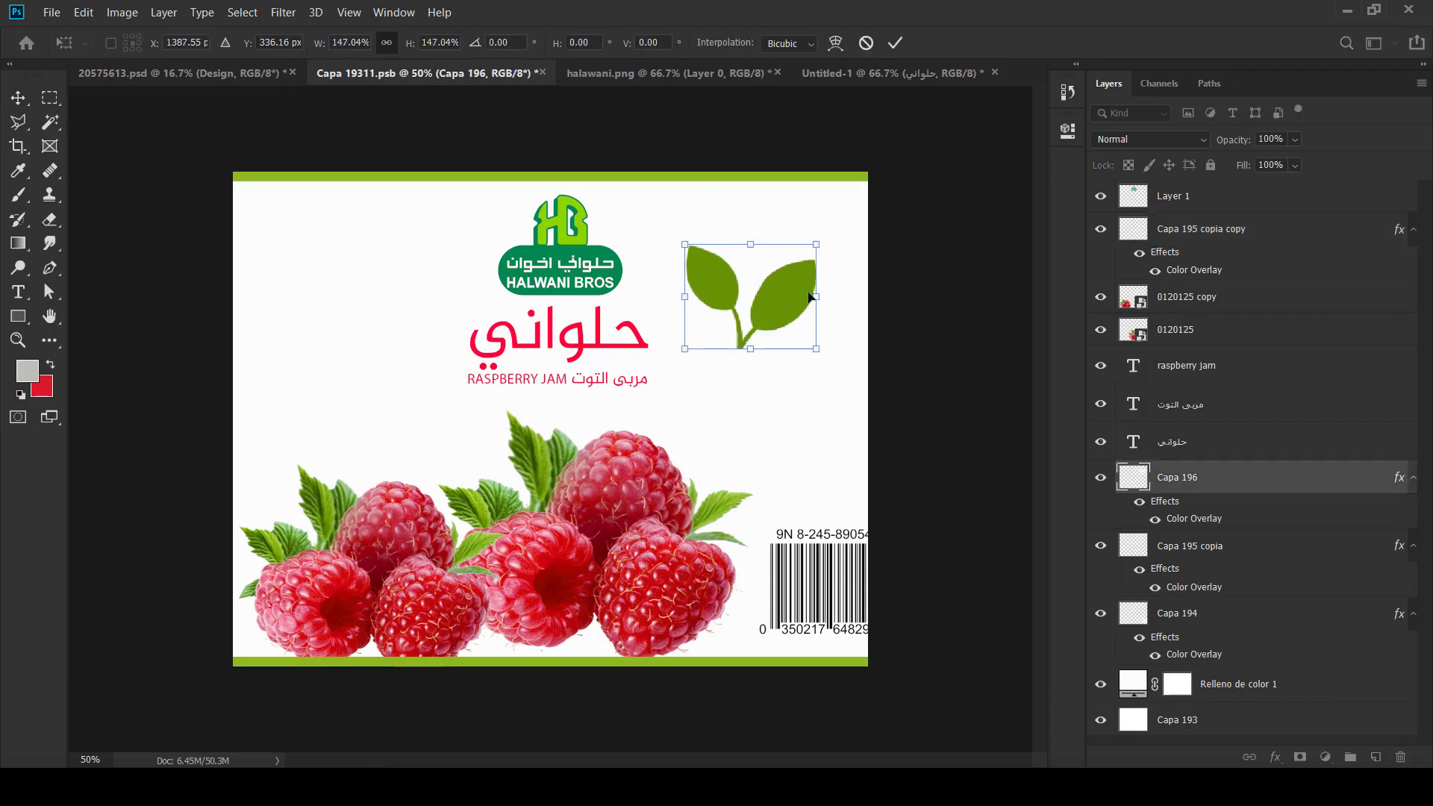
left_click_drag(816, 245, 848, 224)
left_click_drag(814, 279, 822, 262)
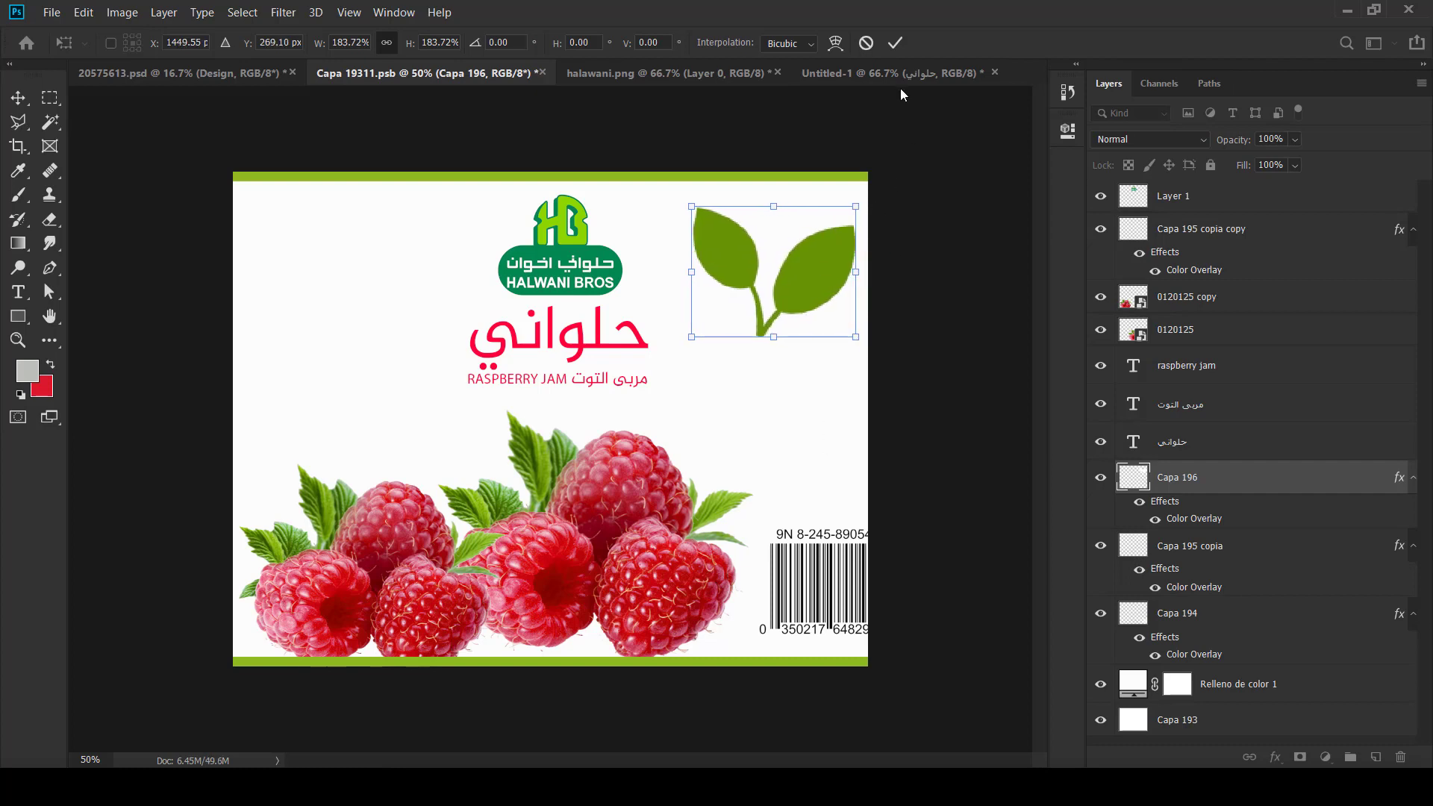
left_click(895, 43)
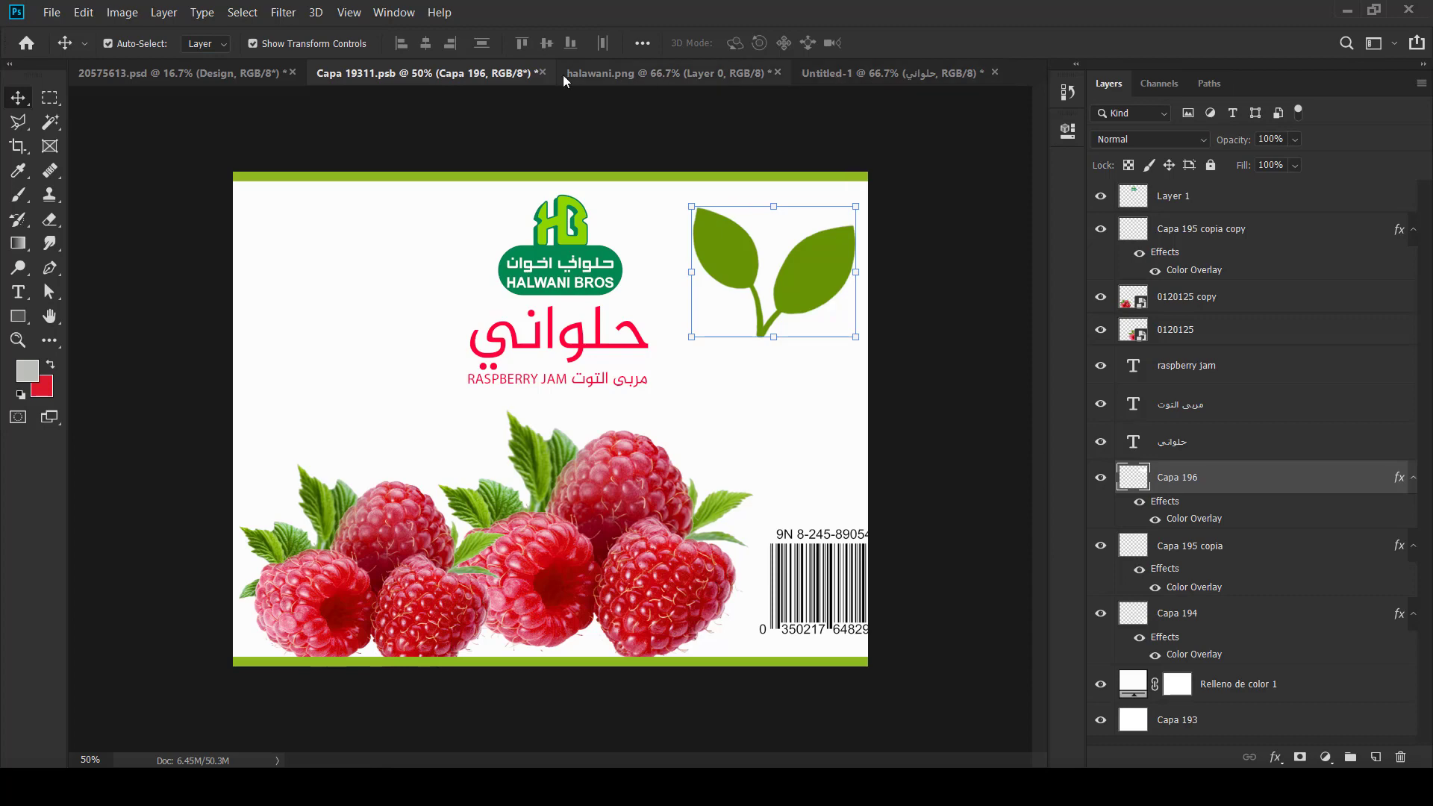
Step: Save and close the label document to update the jar mockup, and reopen the lower Design smart object
left_click(539, 72)
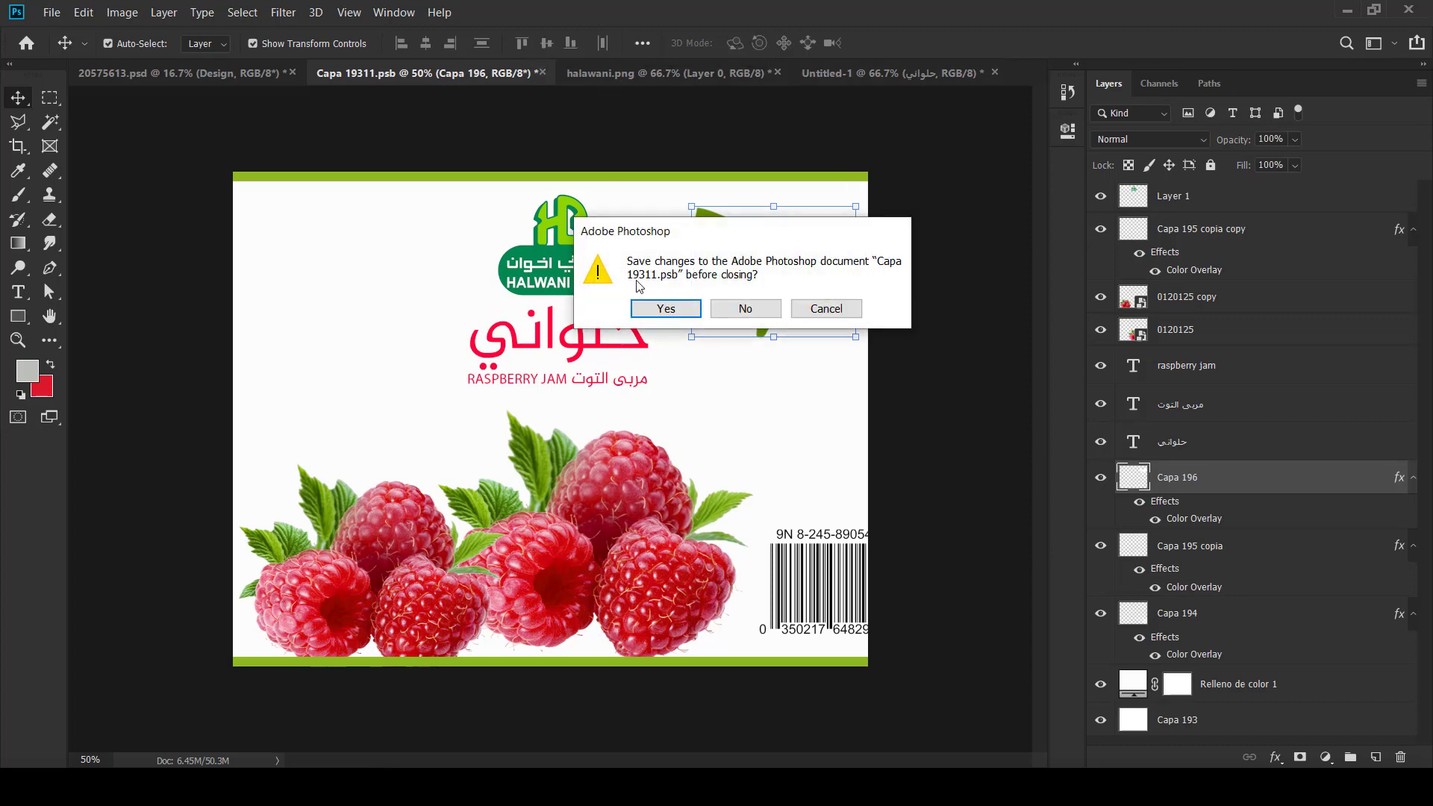
left_click(646, 305)
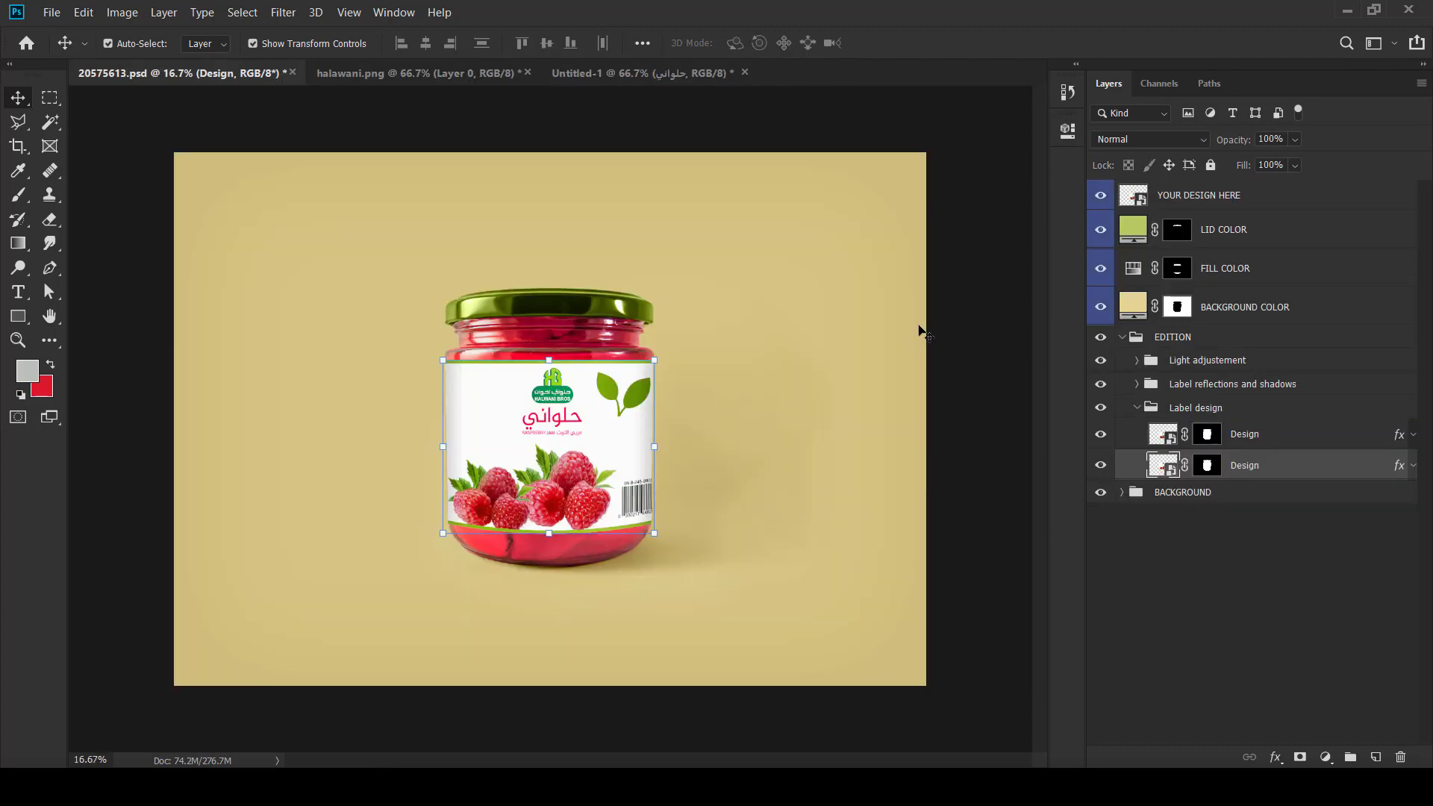
double_click(1157, 473)
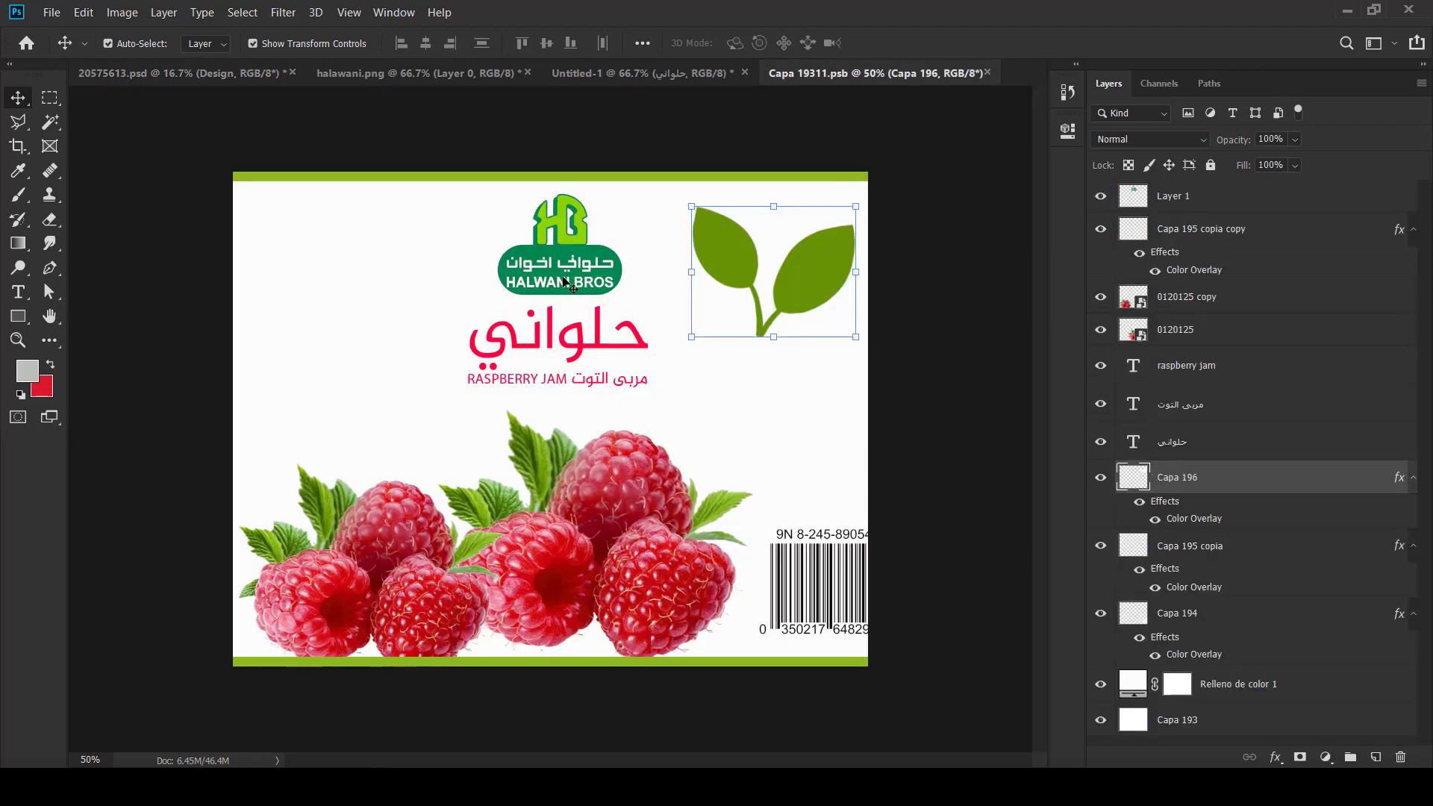
Step: Enlarge the Halwani Bros logo and the three text layers together to 113.72%, keeping them between the upper stripe and the raspberries
left_click(1219, 457)
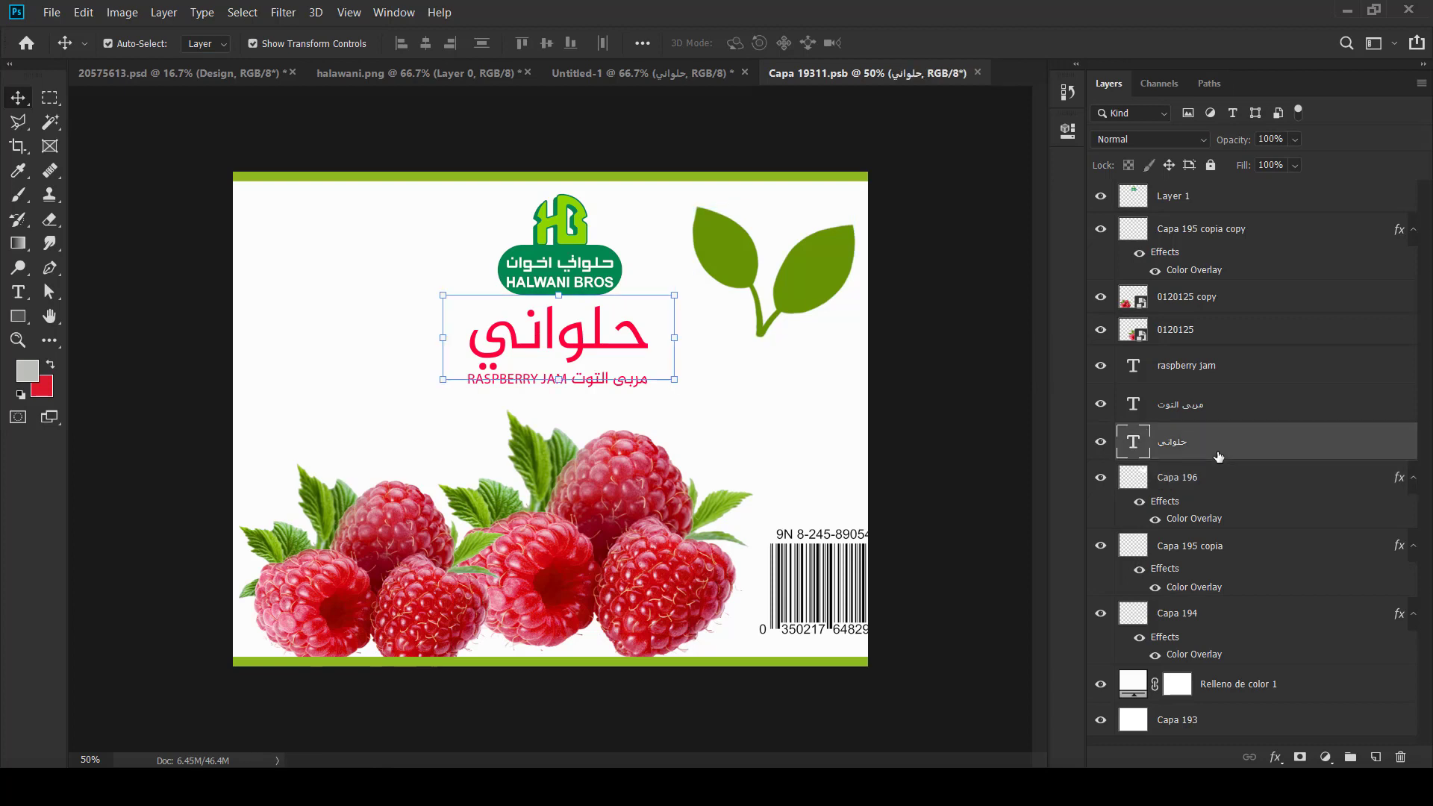
left_click(1183, 410, "ctrl")
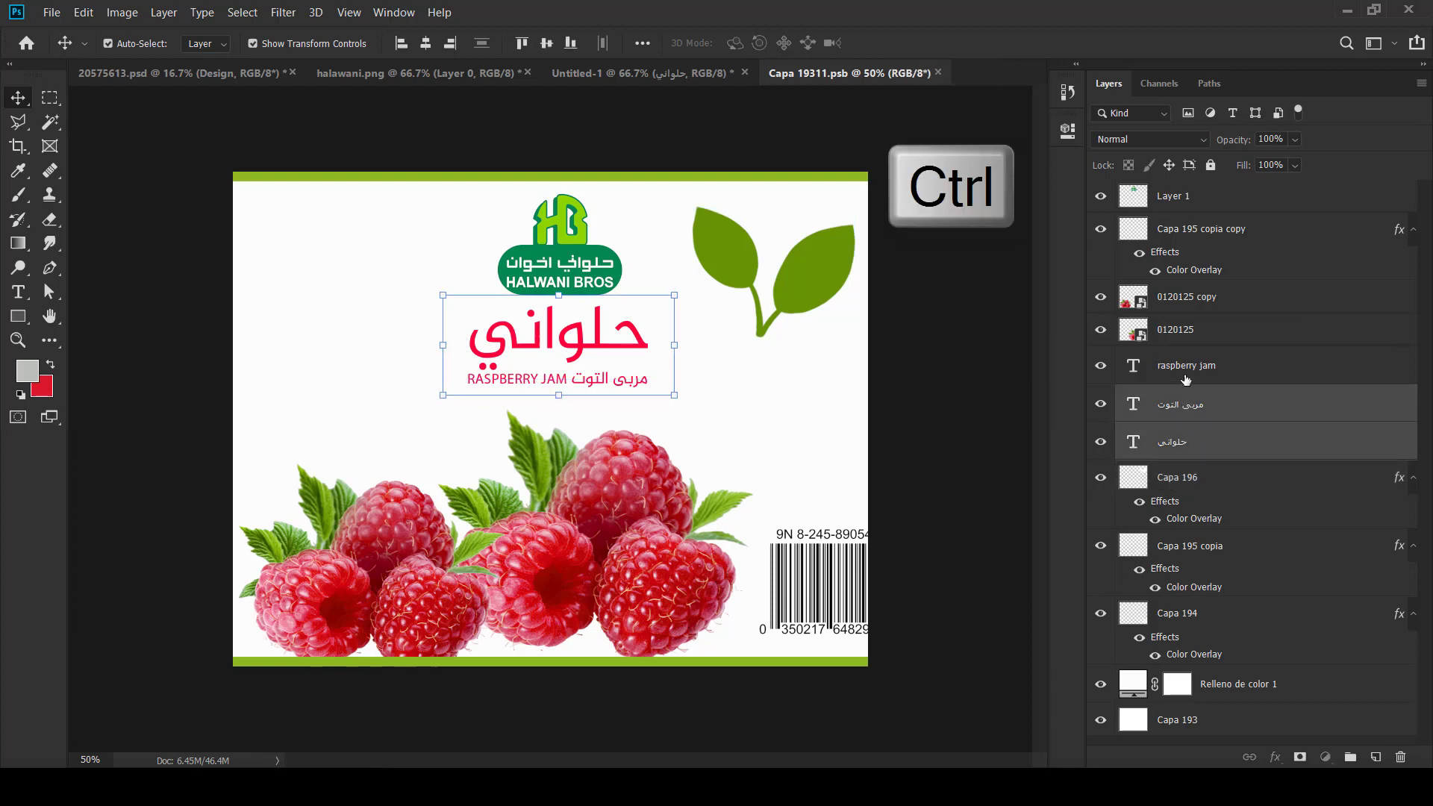
left_click(1187, 378, "ctrl")
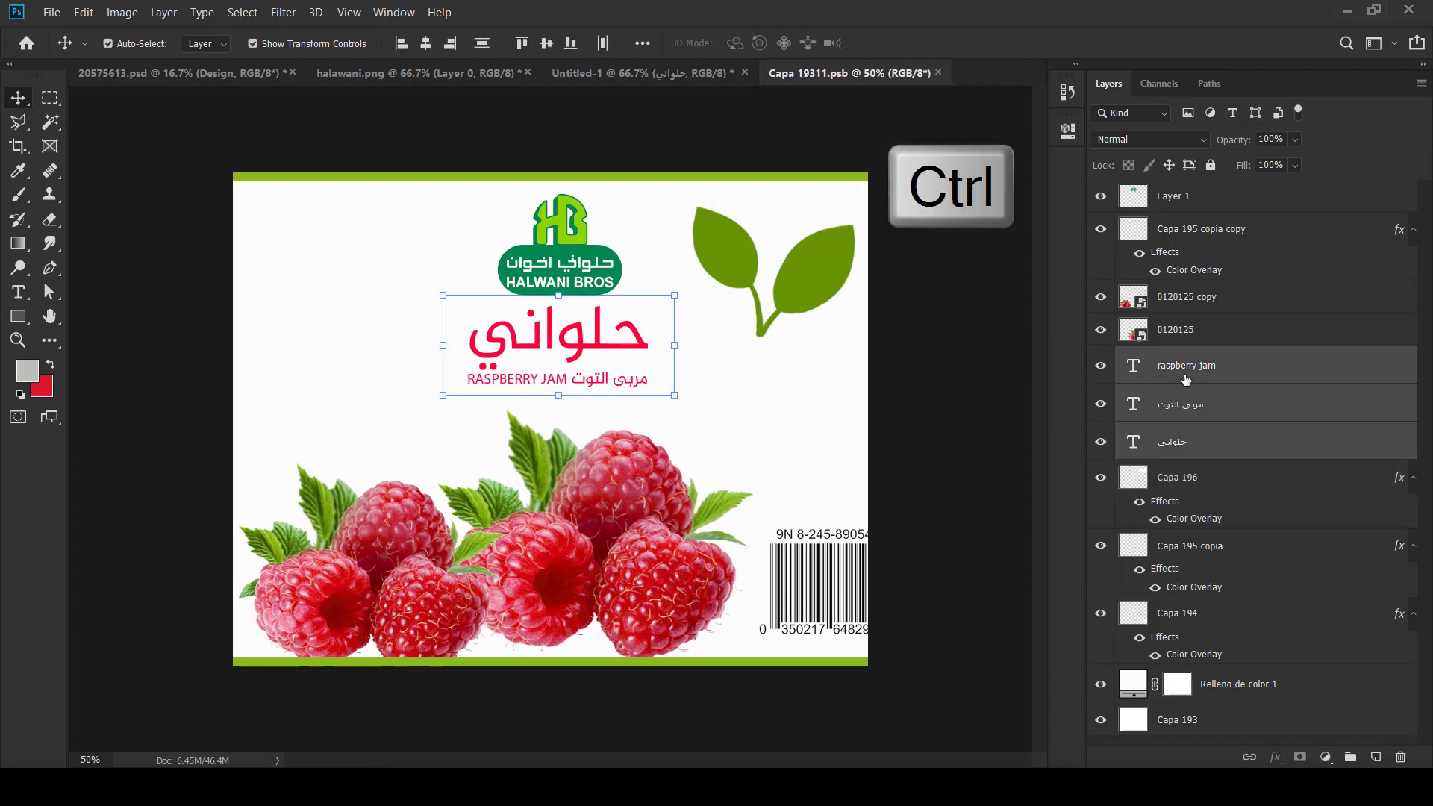
left_click(1187, 204, "ctrl")
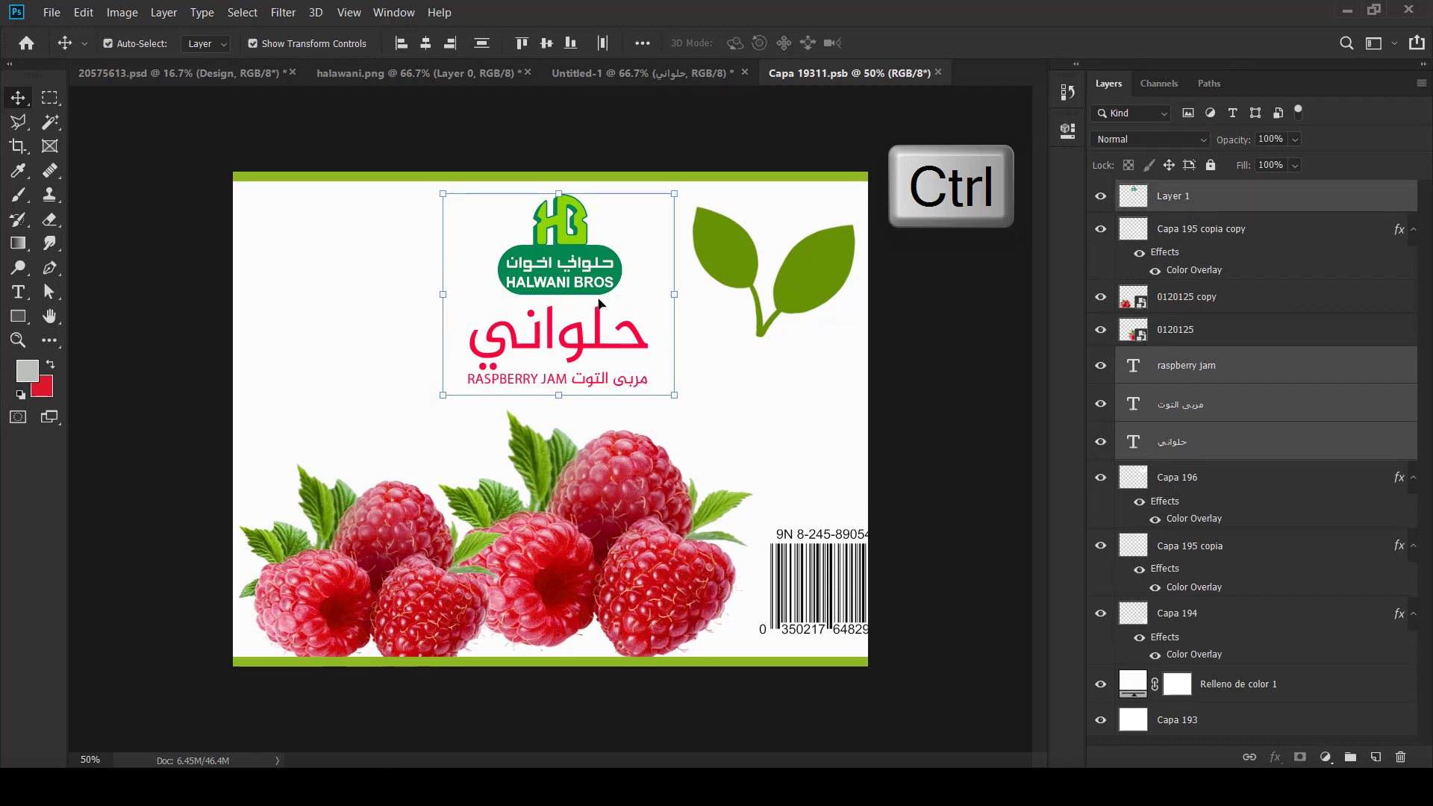
key("ctrl+t")
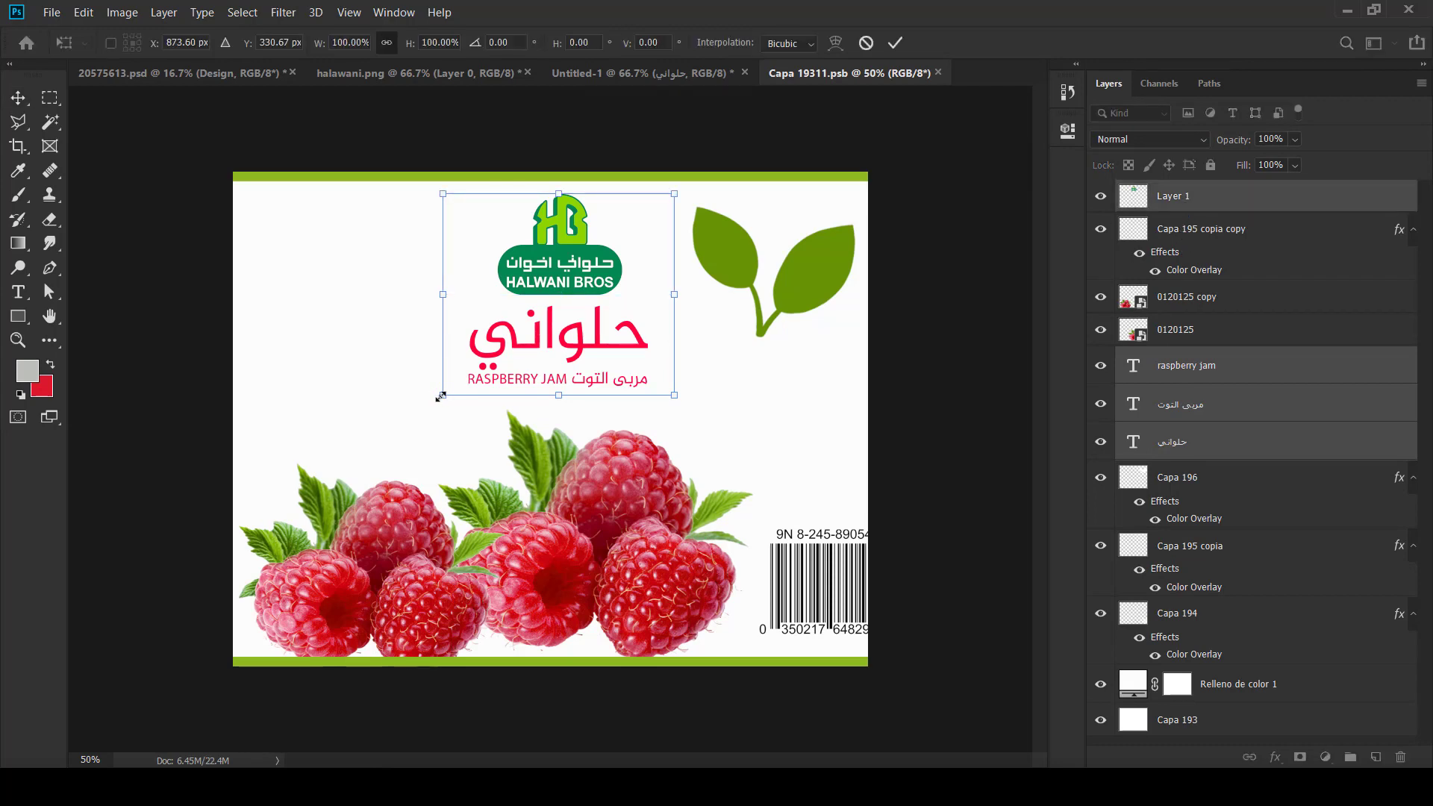
left_click_drag(438, 400, 420, 416)
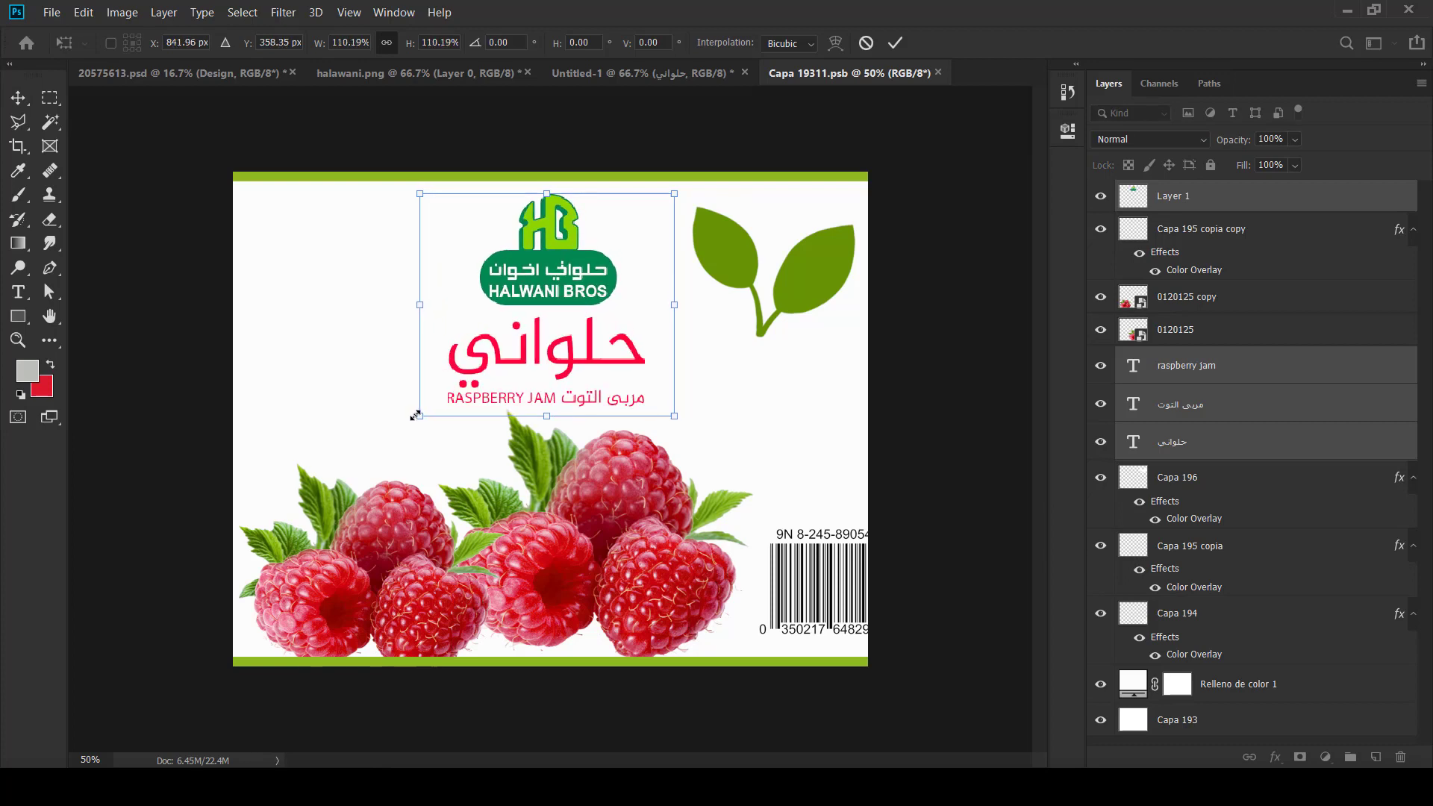
left_click_drag(536, 298, 543, 295)
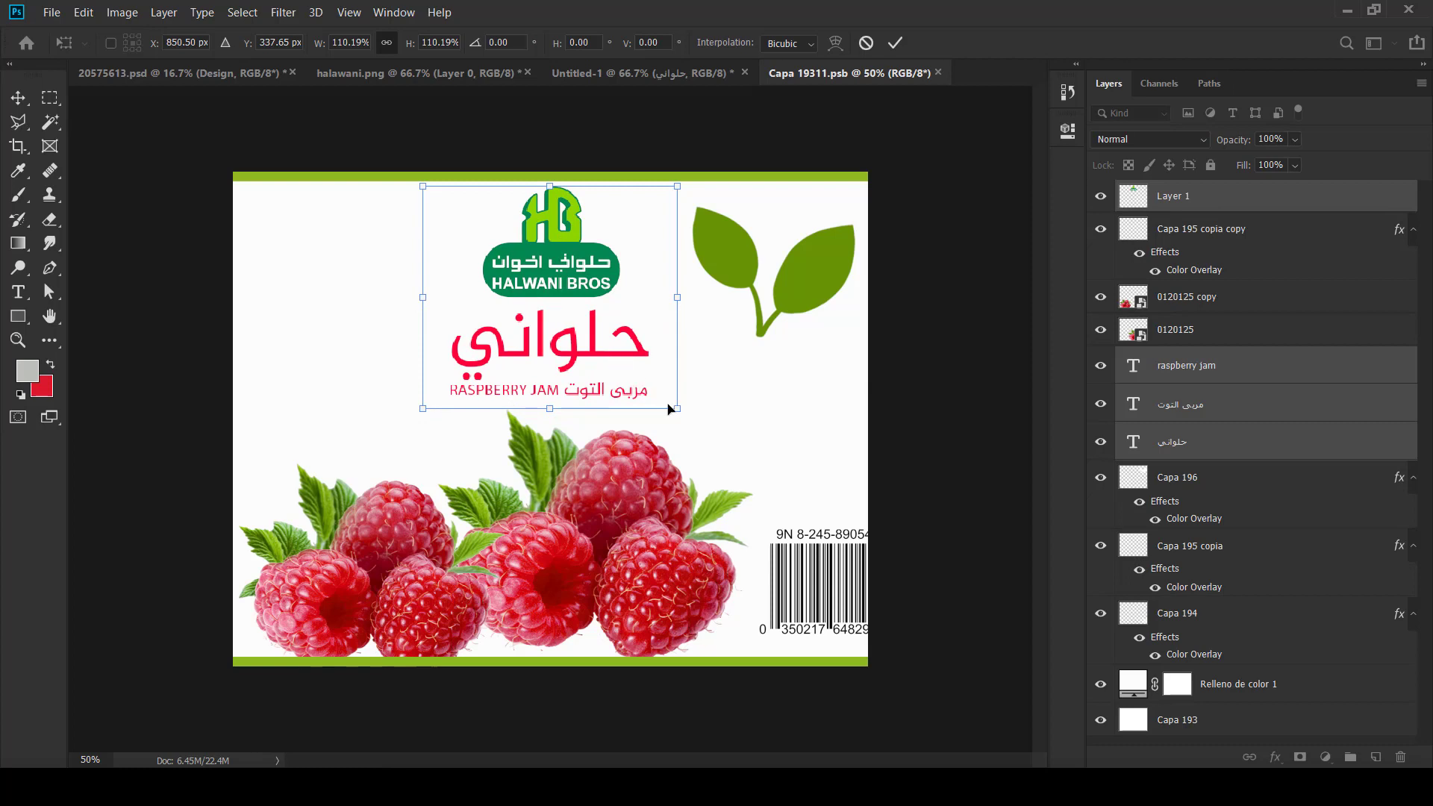
left_click_drag(678, 409, 683, 413)
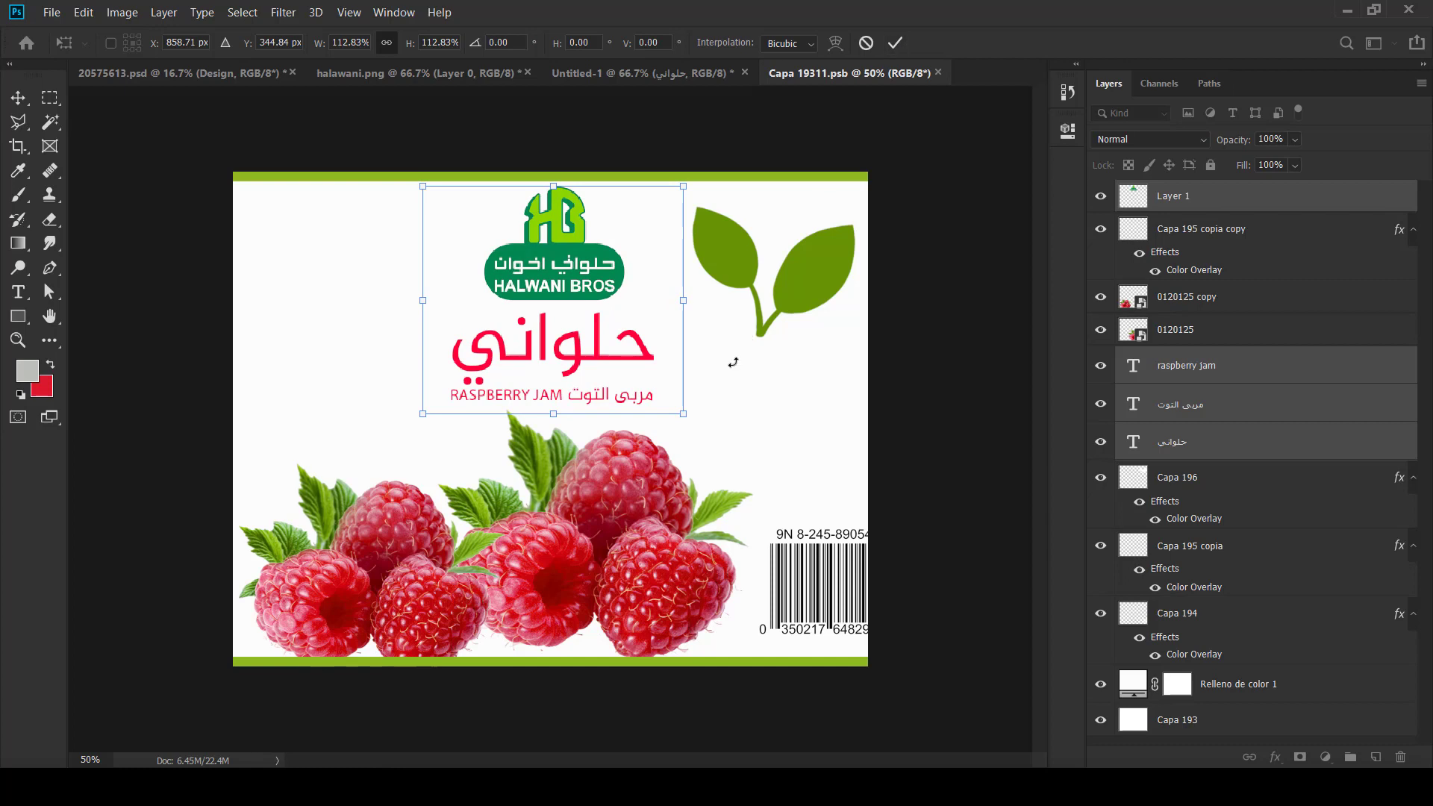
left_click_drag(684, 415, 689, 417)
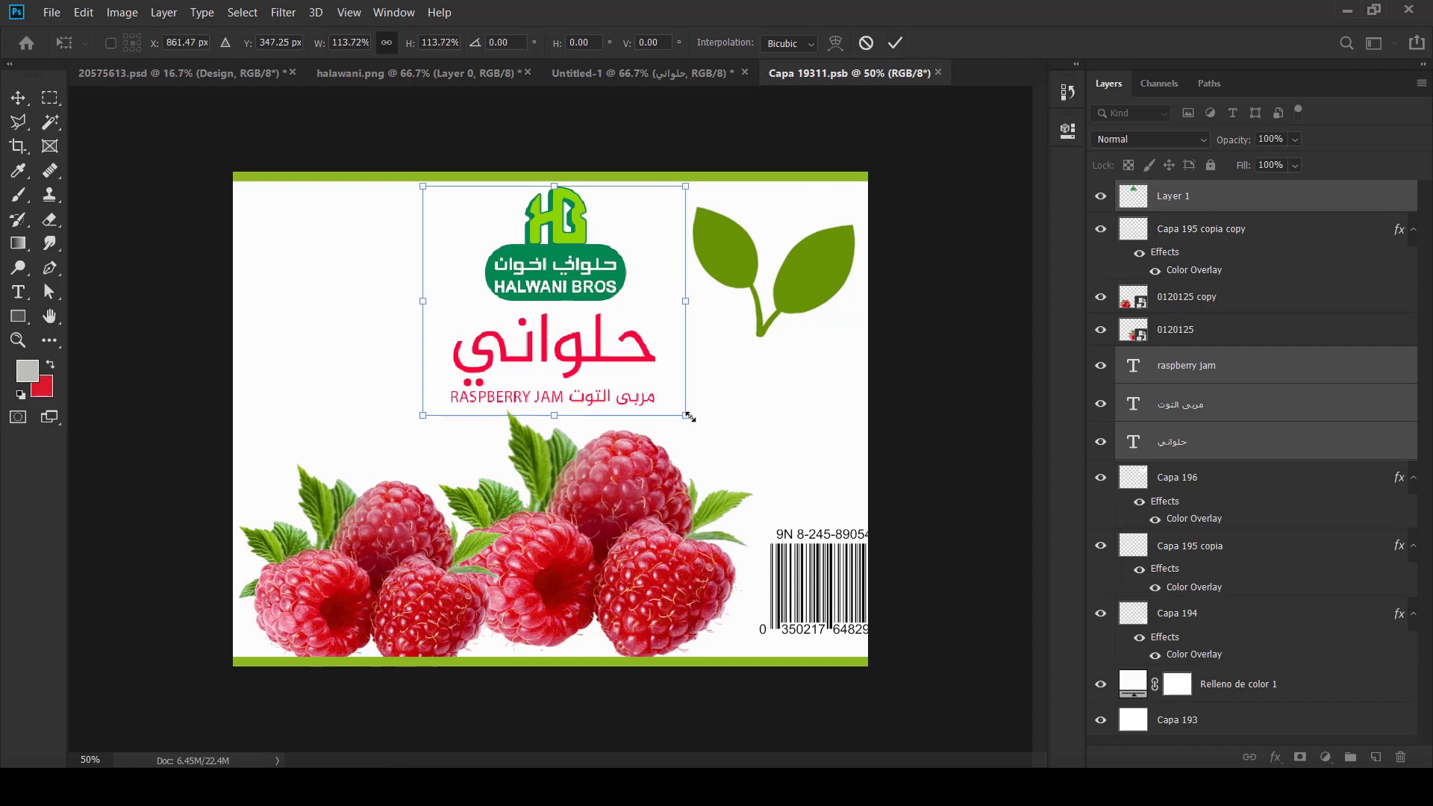
left_click(895, 43)
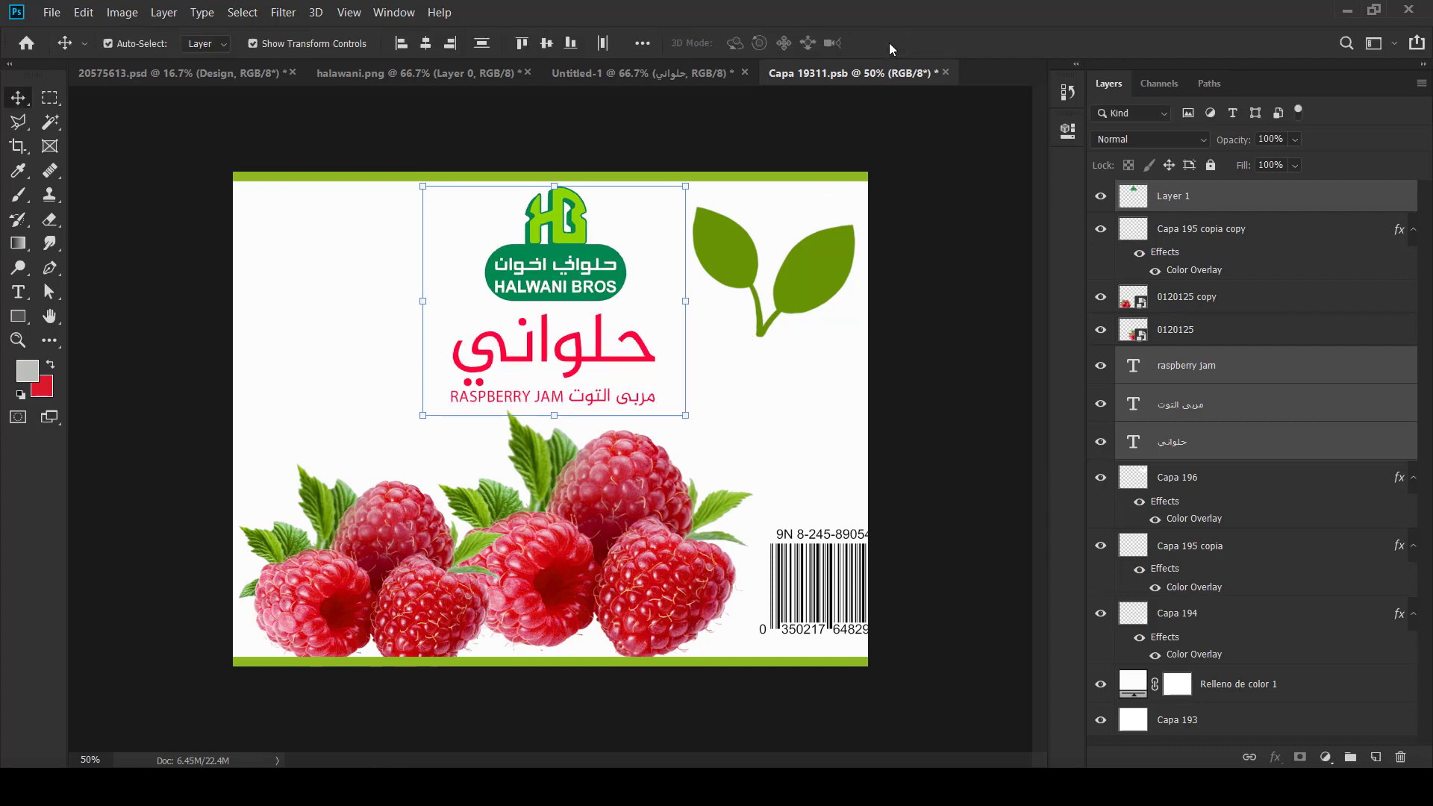
Step: Shift the "RASPBERRY JAM" and "مربى التوت" text layers together slightly right to centre them under the large Arabic title
left_click(1208, 371)
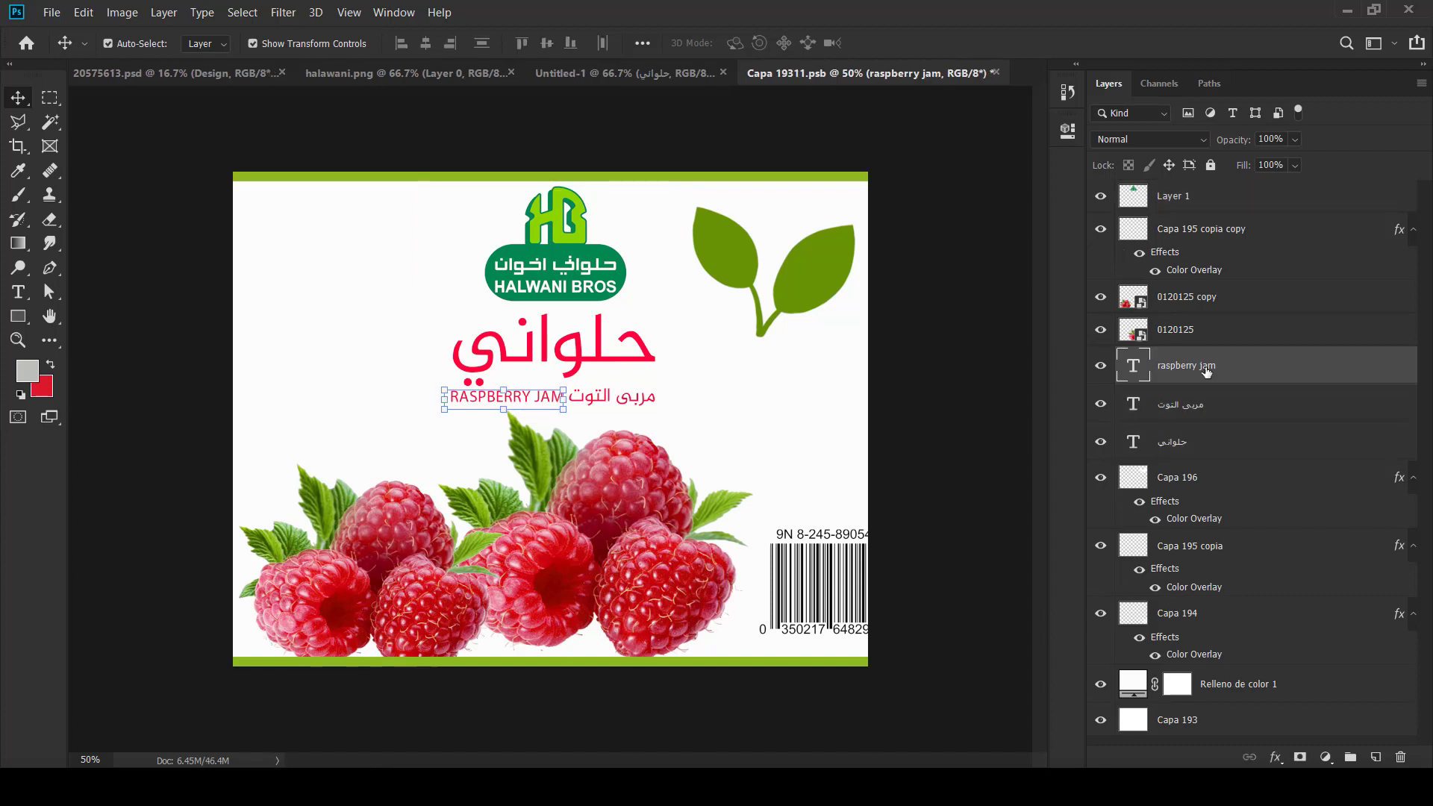
left_click(1203, 407, "shift")
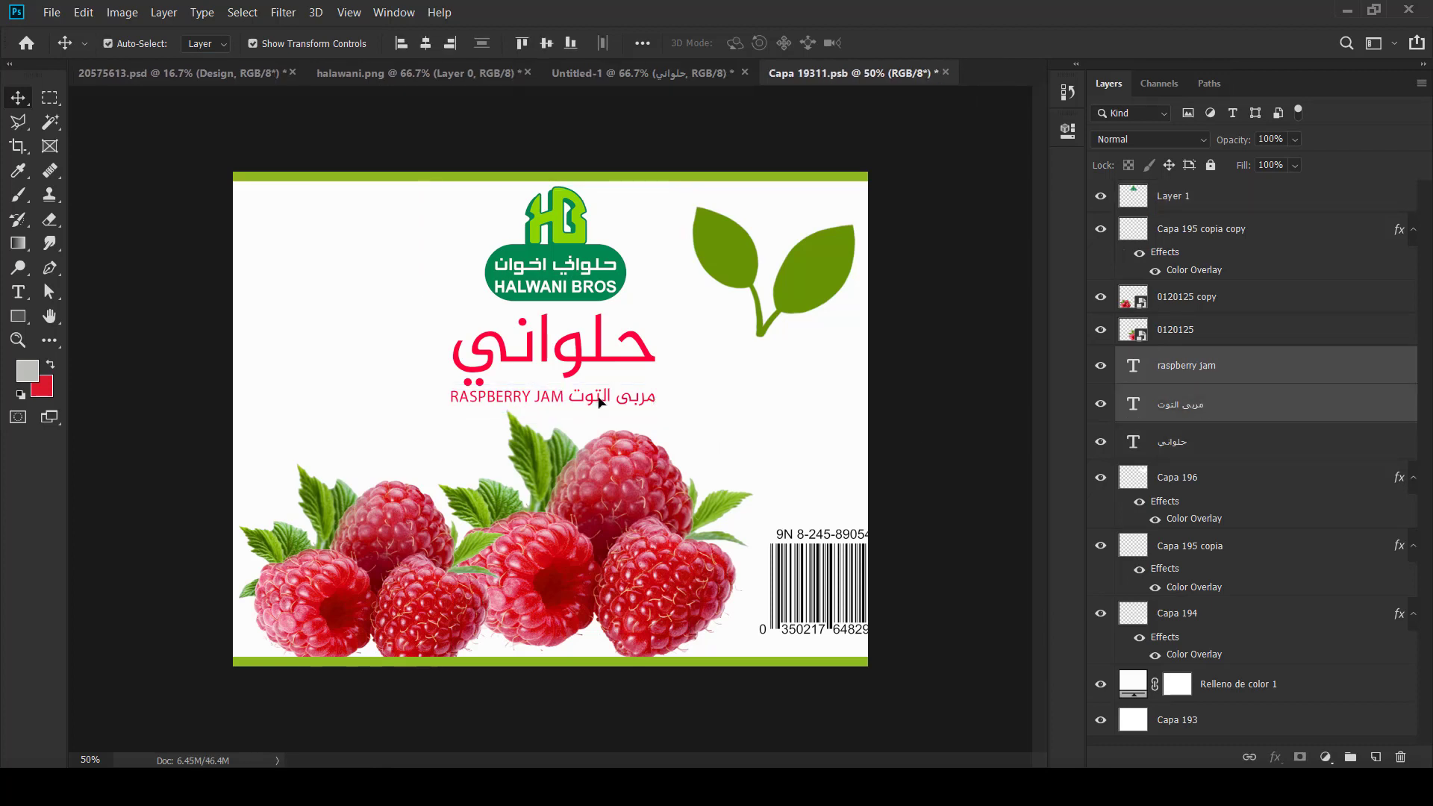
mouse_move(596, 402)
left_mouse_down()
mouse_move(622, 372)
mouse_move(602, 403)
left_mouse_up()
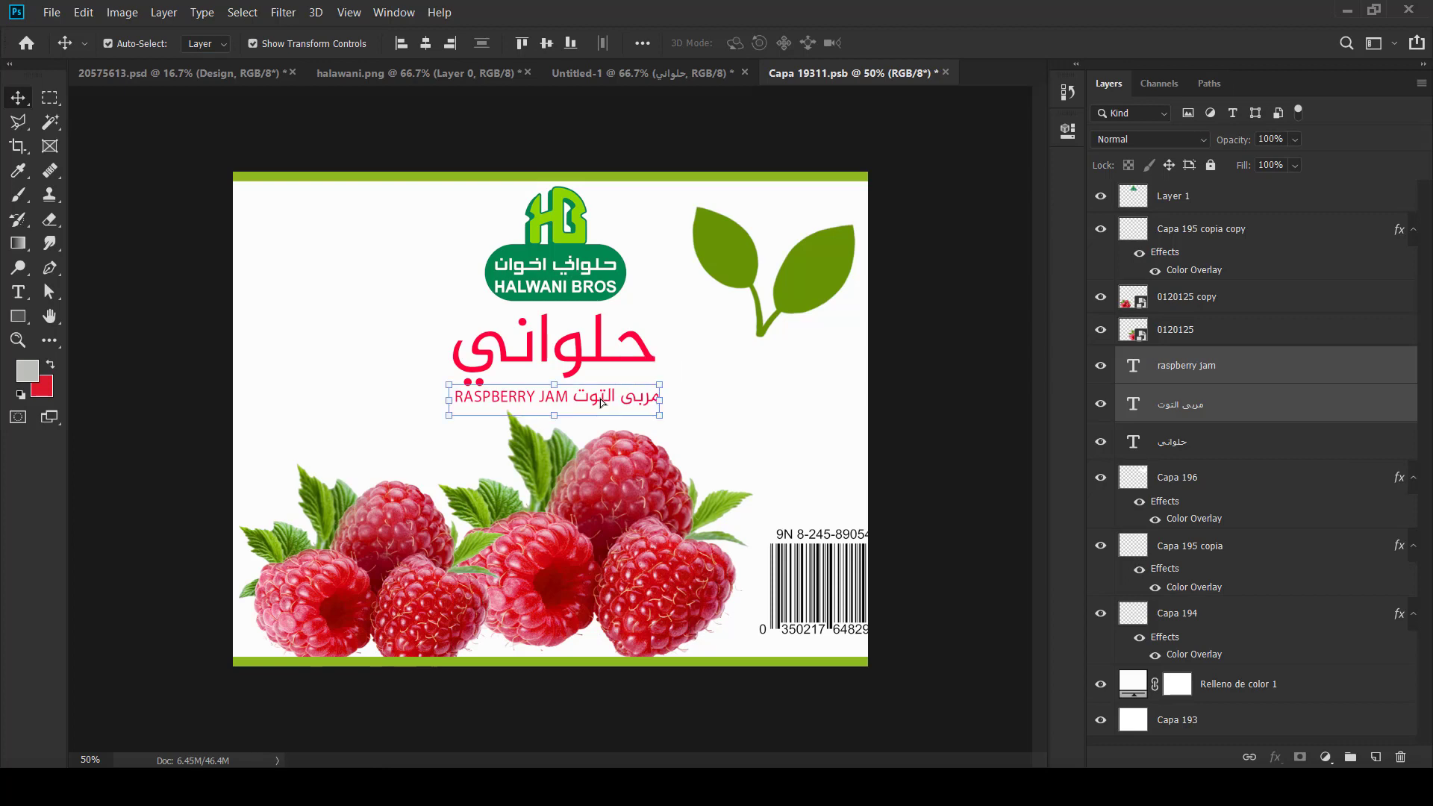
Step: Close halawani.png and Untitled-1, and save and close the label document to update the jar mockup
left_click(494, 73)
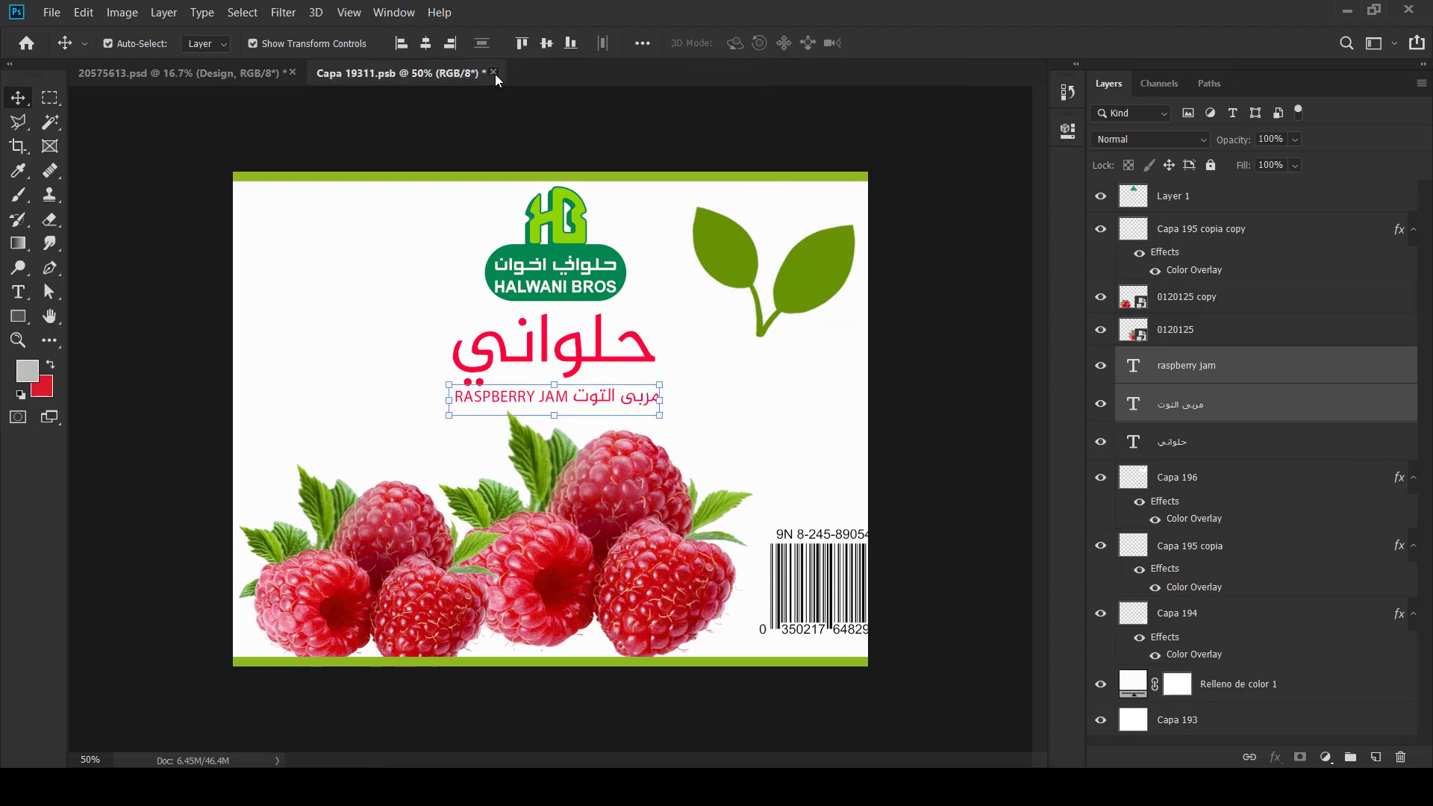
left_click(672, 309)
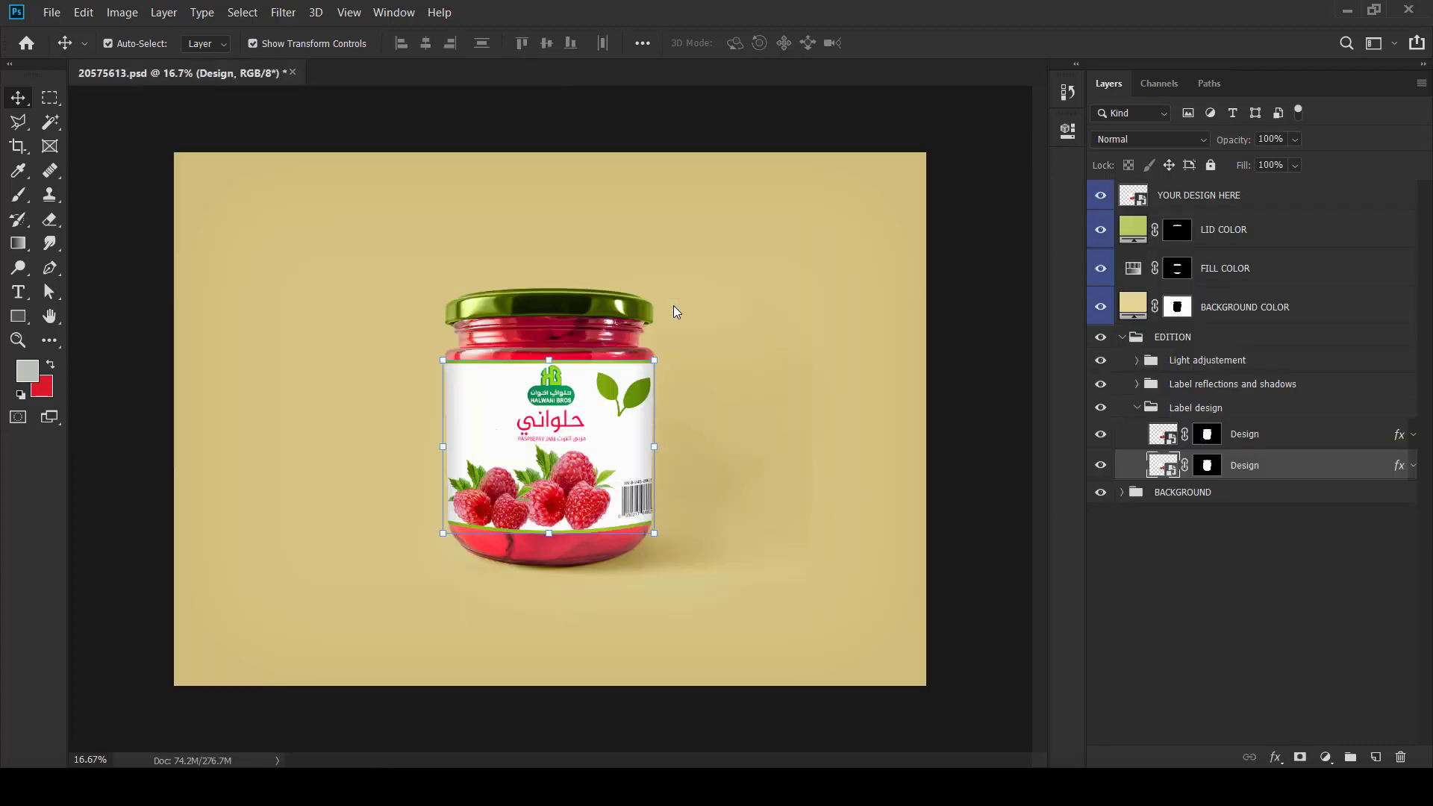
Step: Change the BACKGROUND COLOR fill layer to light pink #f3d0cf and deselect the layer
left_click(1183, 492)
double_click(1134, 307)
left_click(493, 492)
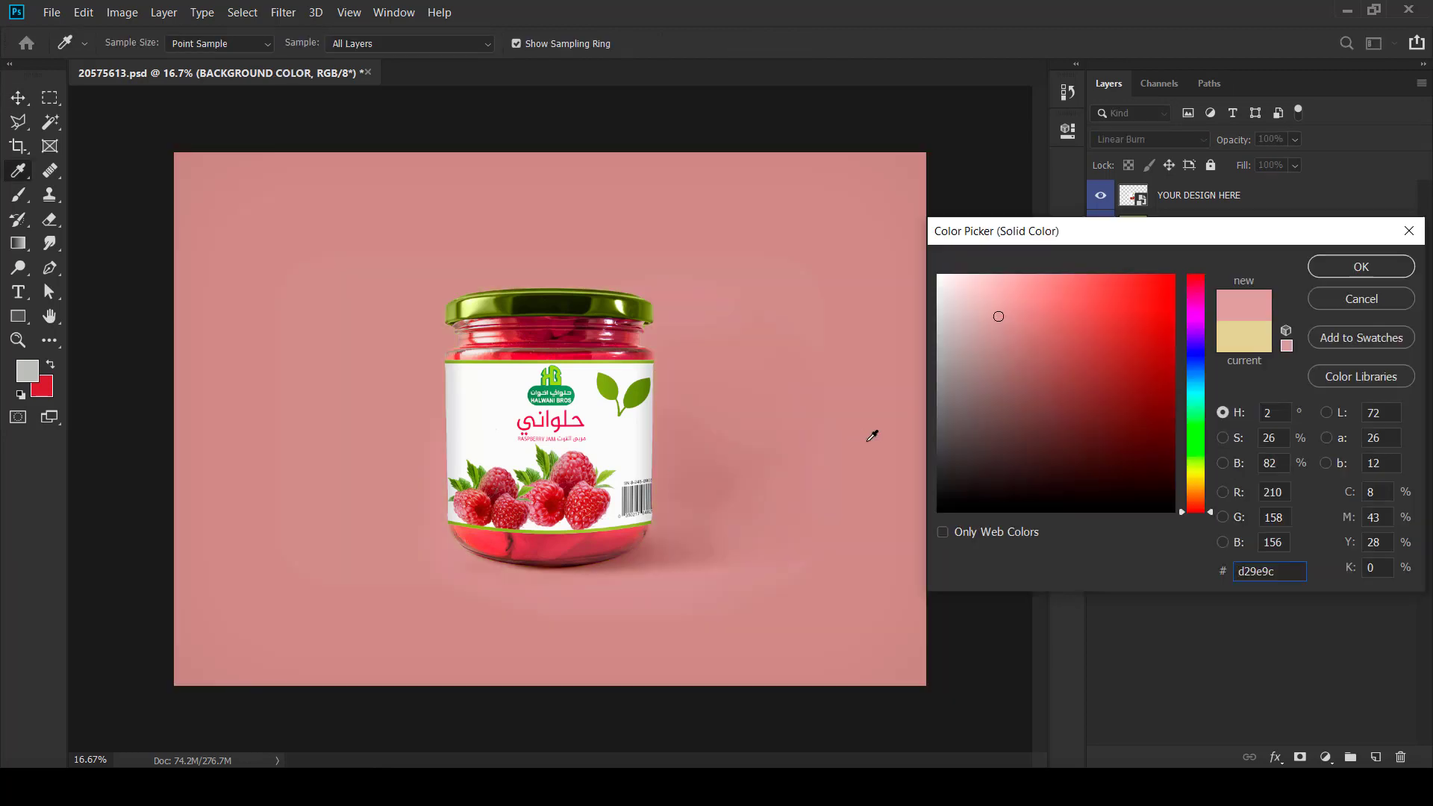
left_click(987, 301)
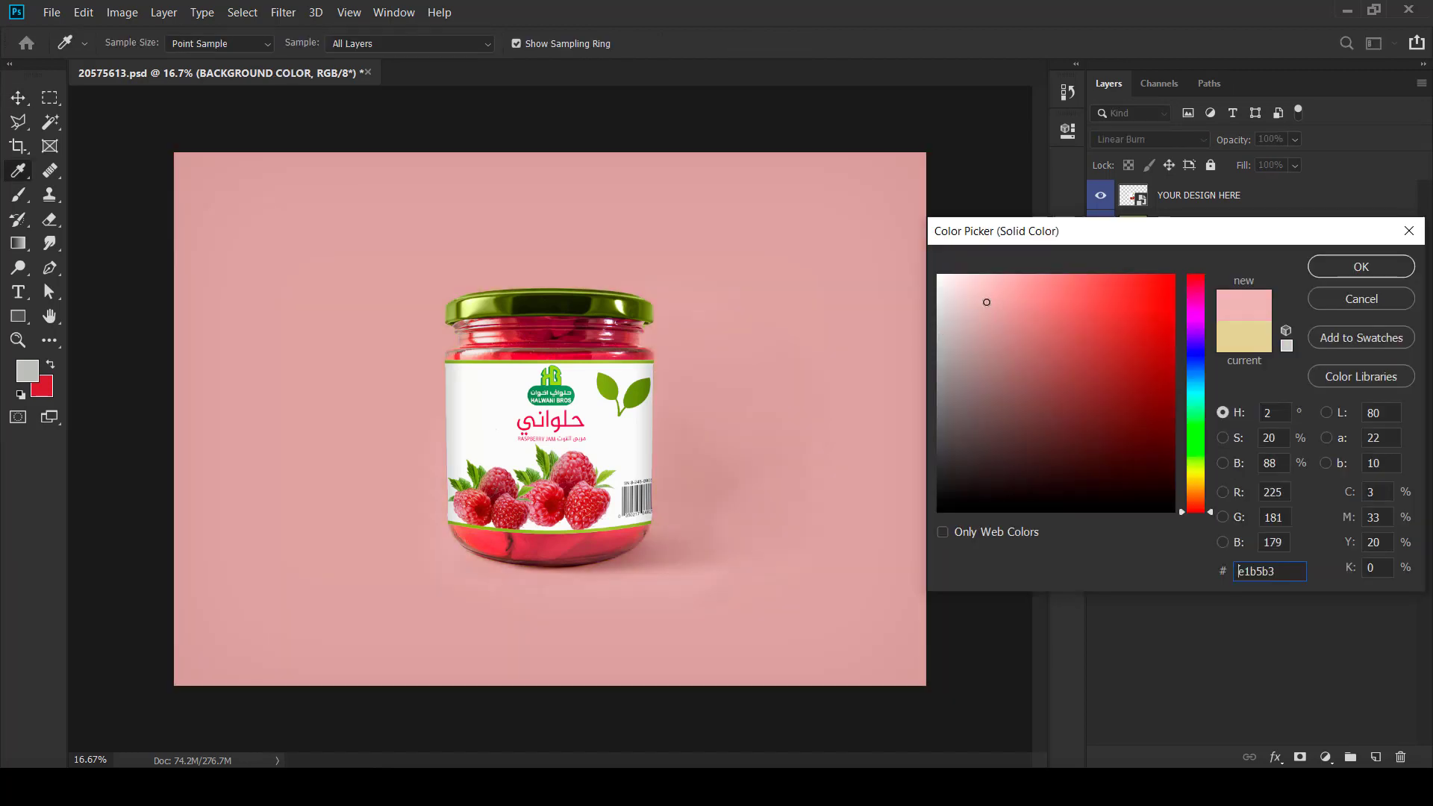
left_click(976, 293)
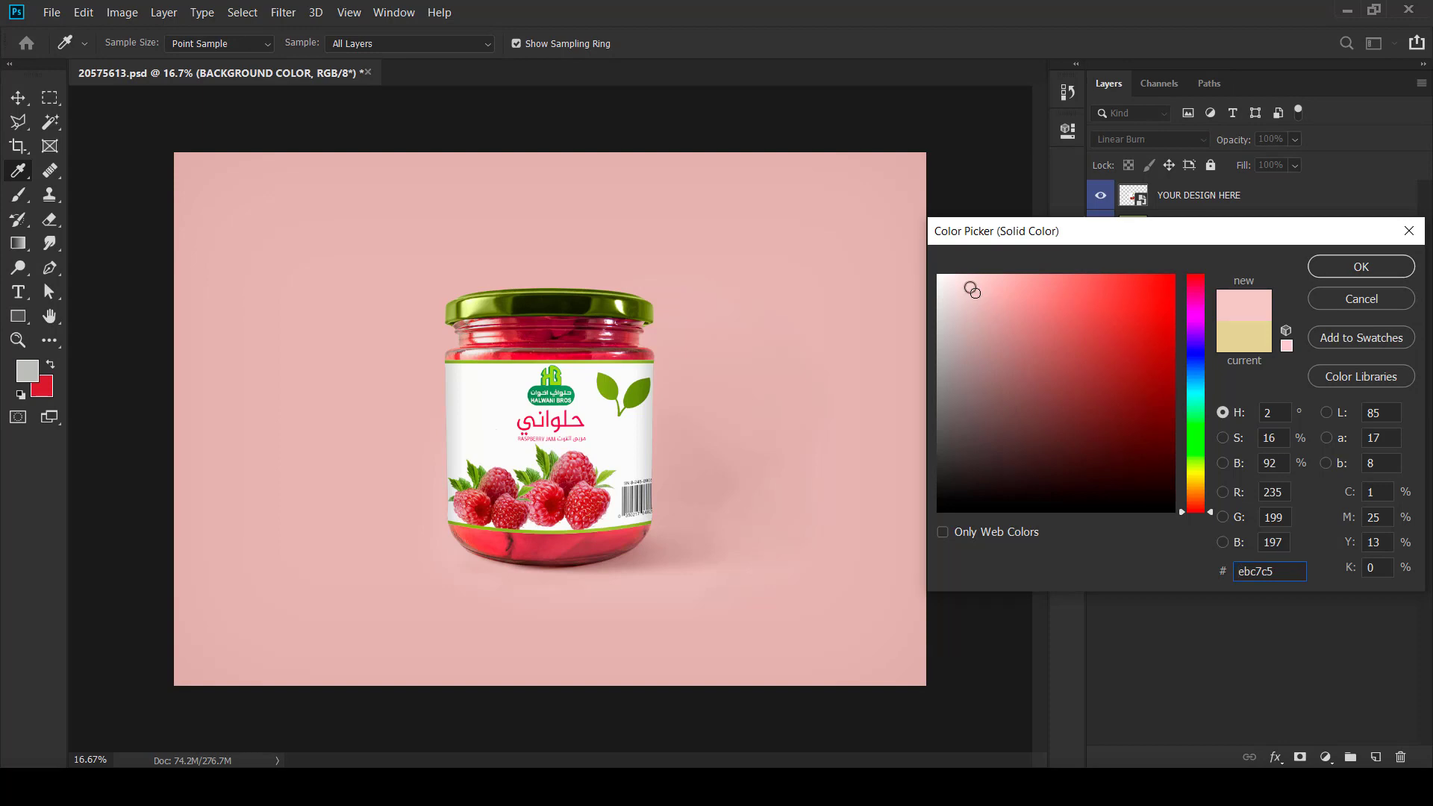
left_click(973, 286)
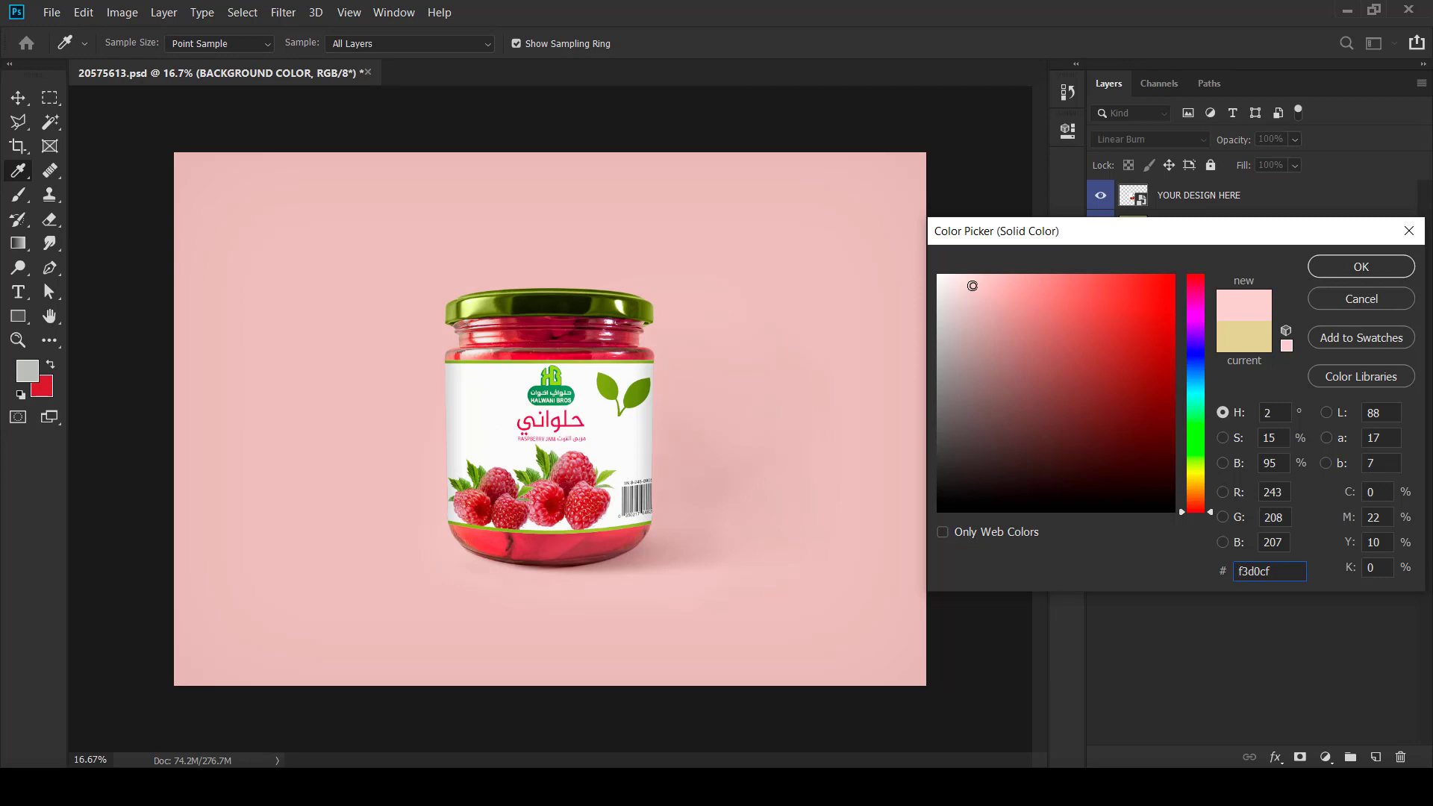
left_click(1346, 276)
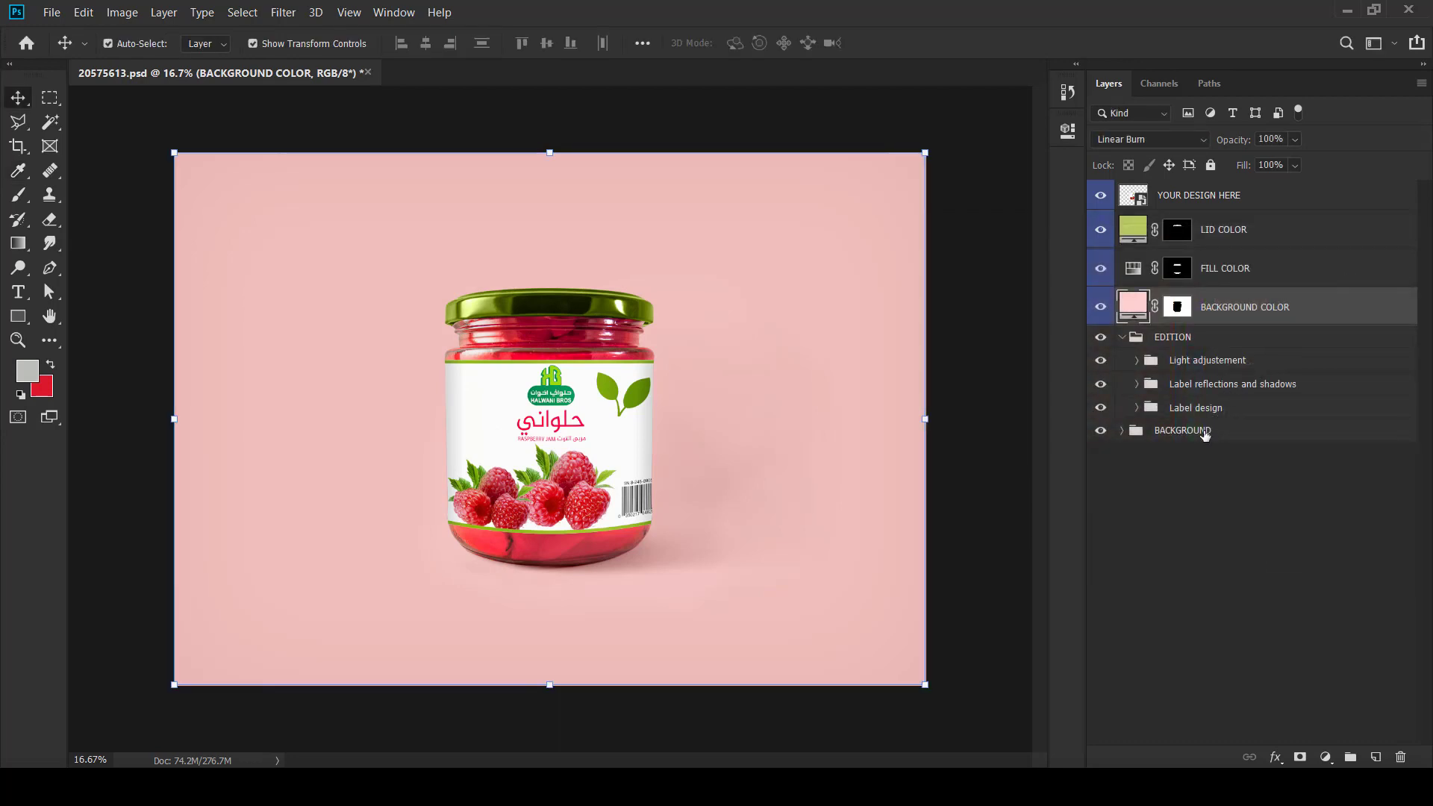
left_click(1181, 499)
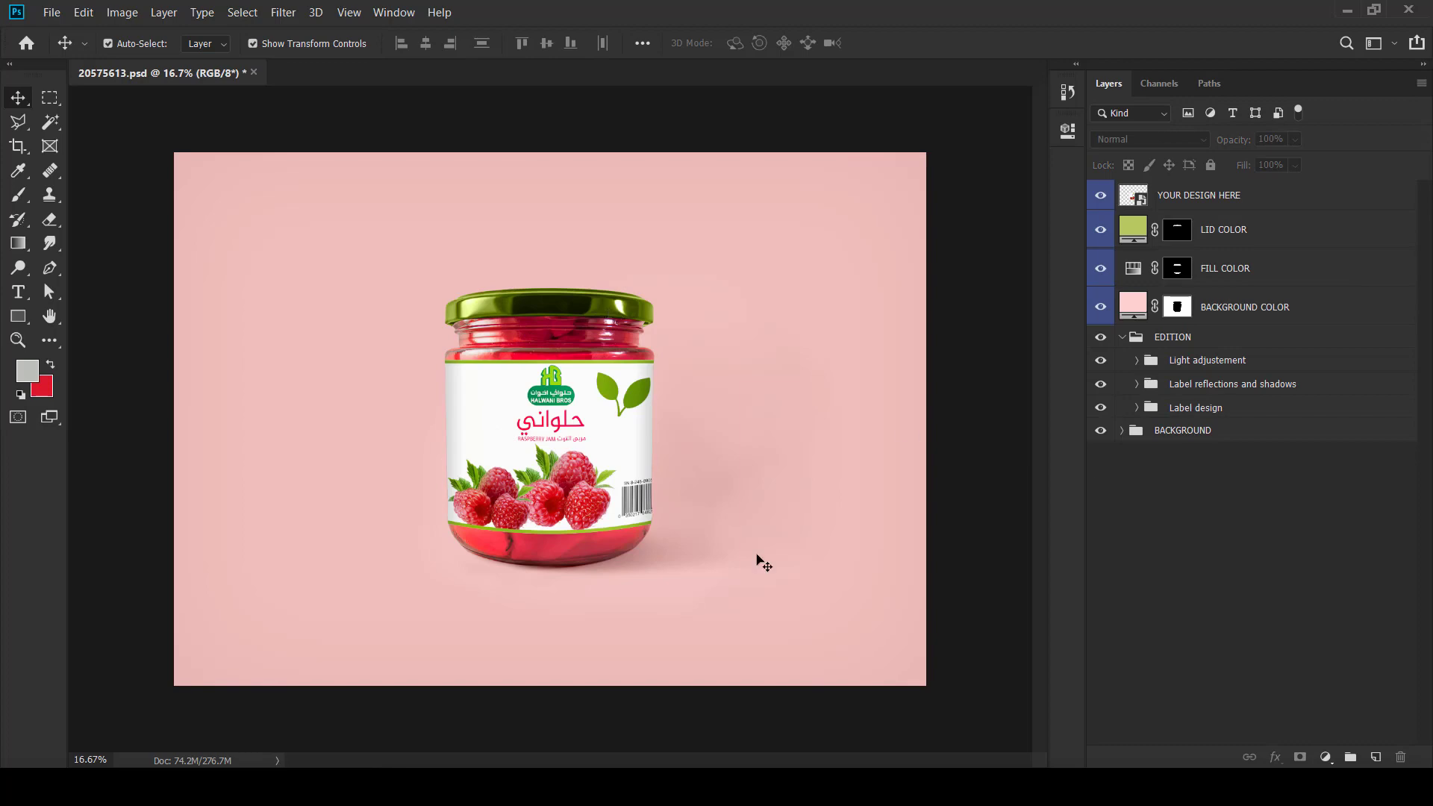